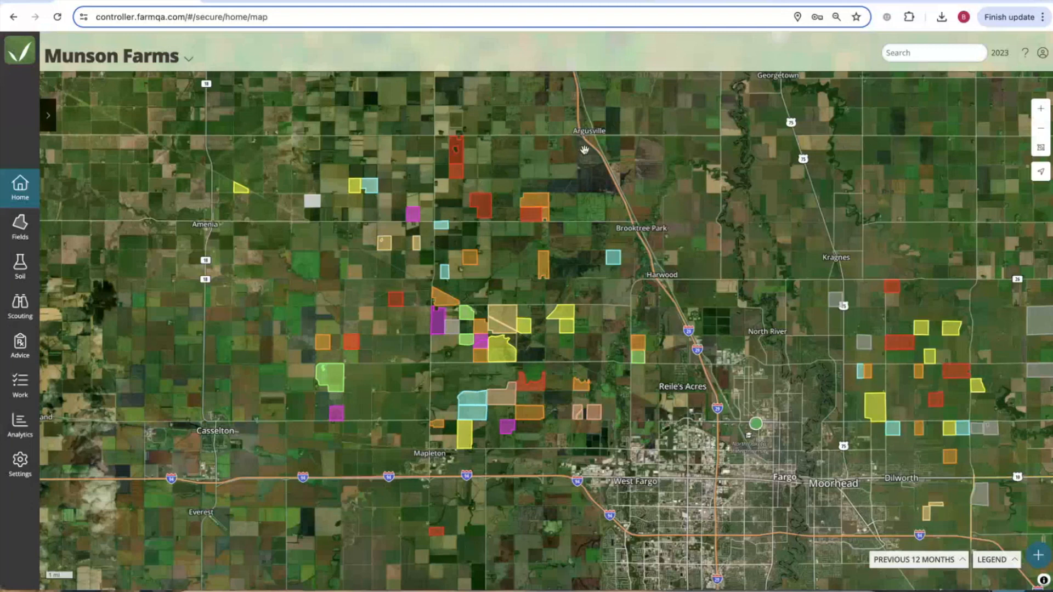
# Change enterprise from the account panel's Enterprise list, ending on Munson Farms-Imagery.
pyautogui.click(1042, 53)
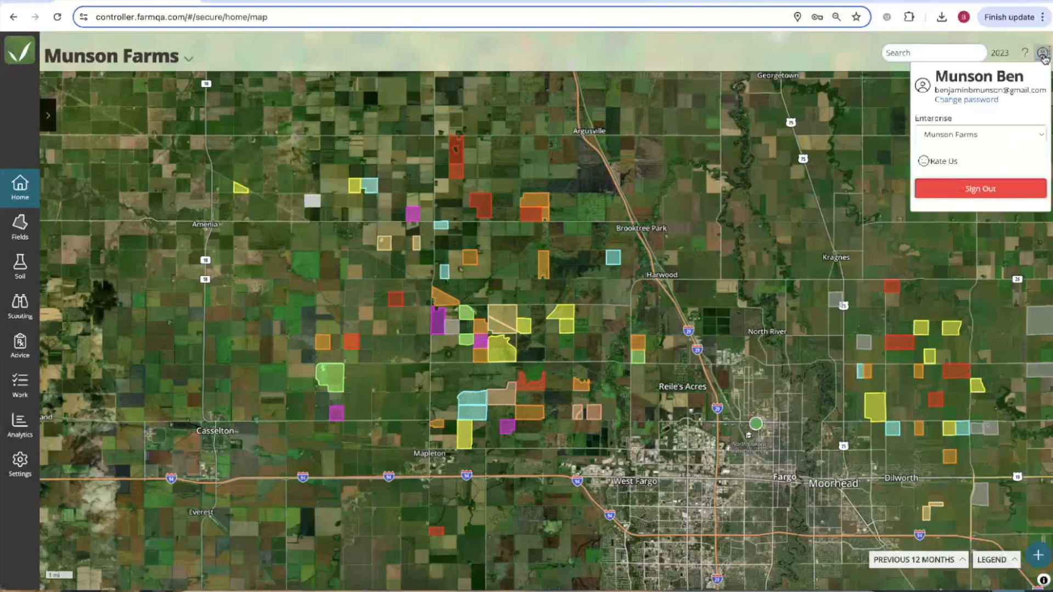
pyautogui.click(990, 137)
pyautogui.click(993, 148)
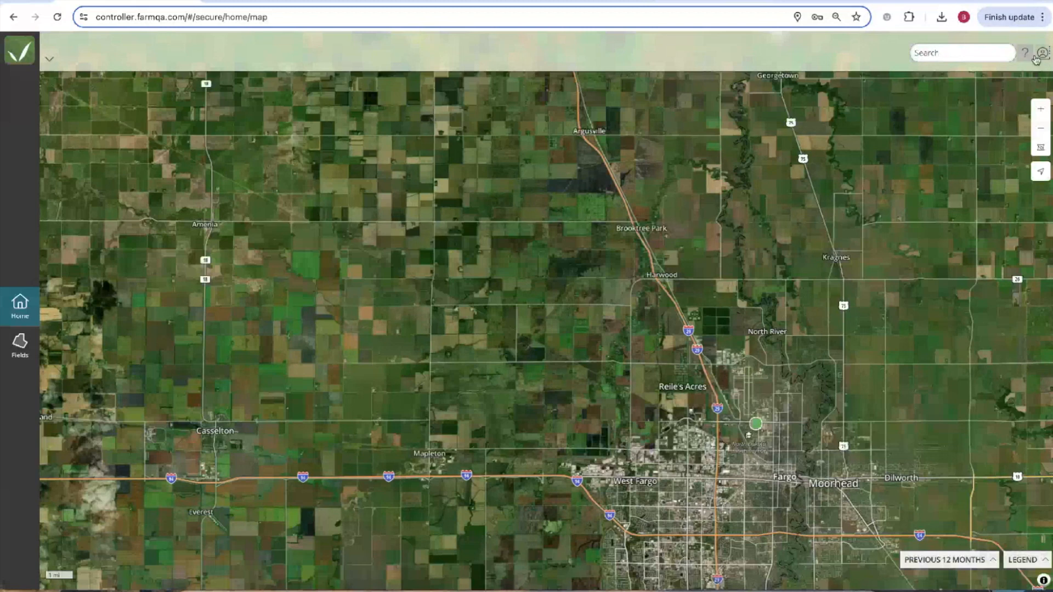
pyautogui.click(1043, 54)
pyautogui.click(1027, 133)
pyautogui.click(1005, 164)
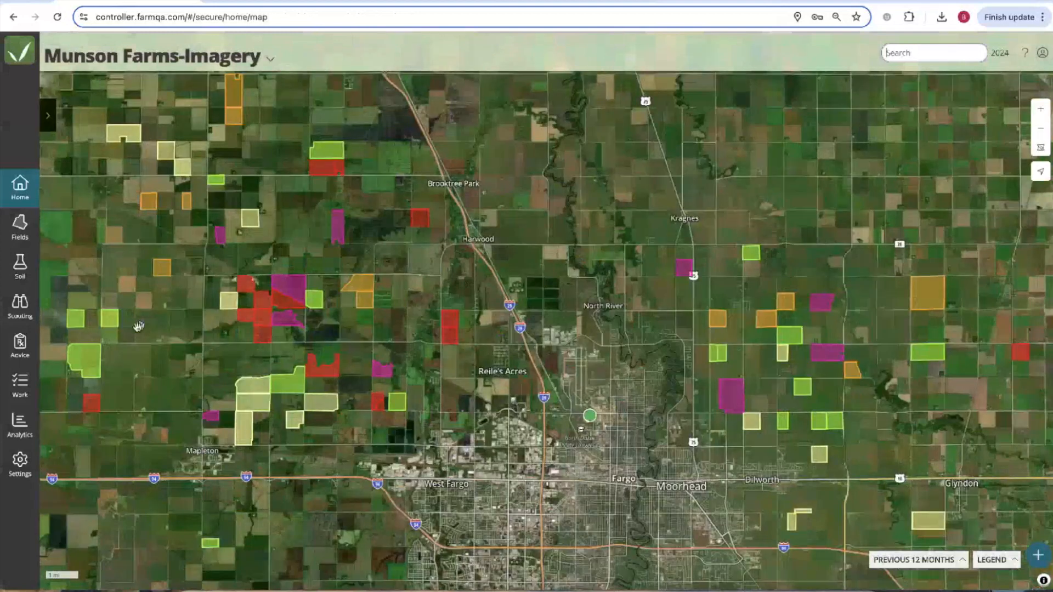
# Go to the Imagery settings tab and check the 20,000 ac purchased in Subscribed fields.
pyautogui.click(19, 463)
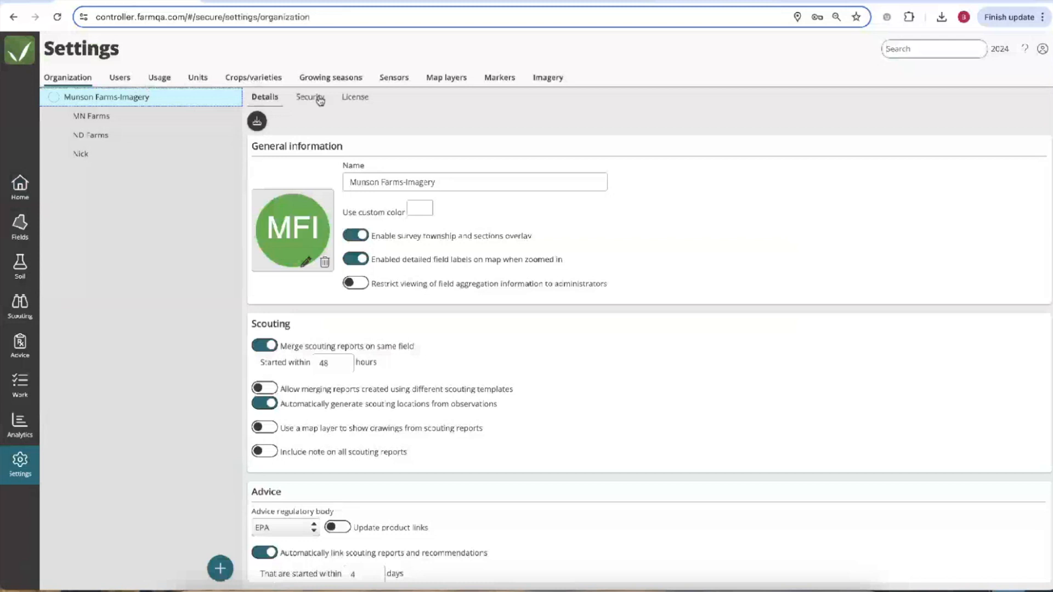
pyautogui.click(549, 79)
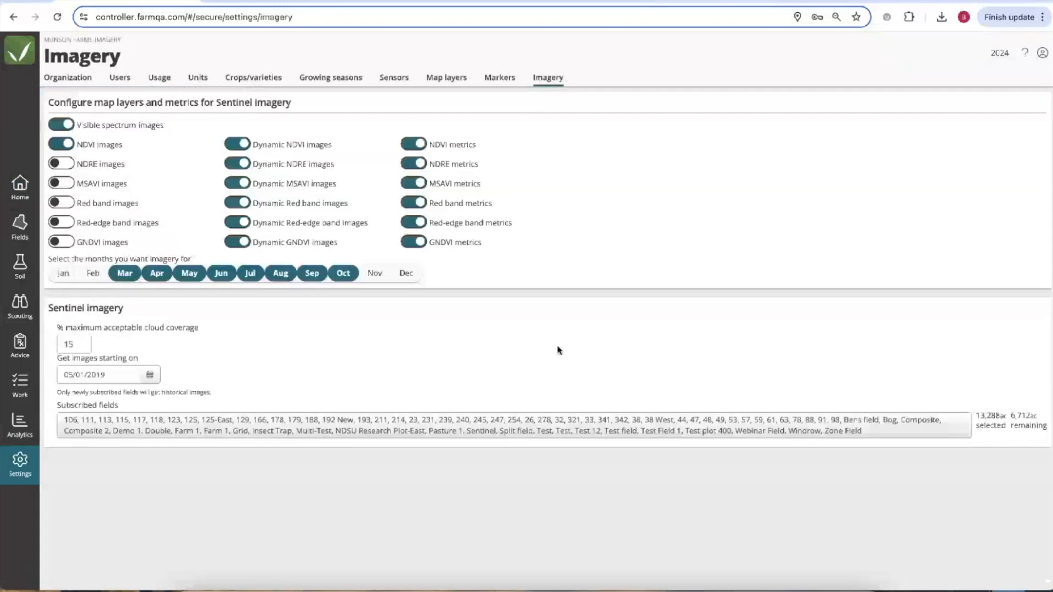
pyautogui.click(329, 428)
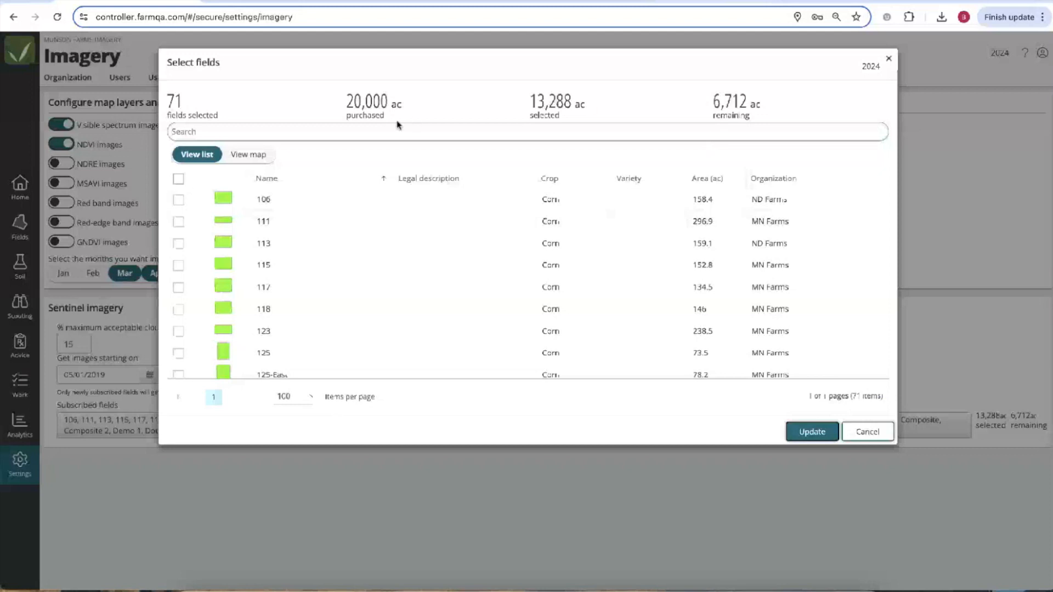
pyautogui.moveTo(346, 102); pyautogui.dragTo(413, 106)
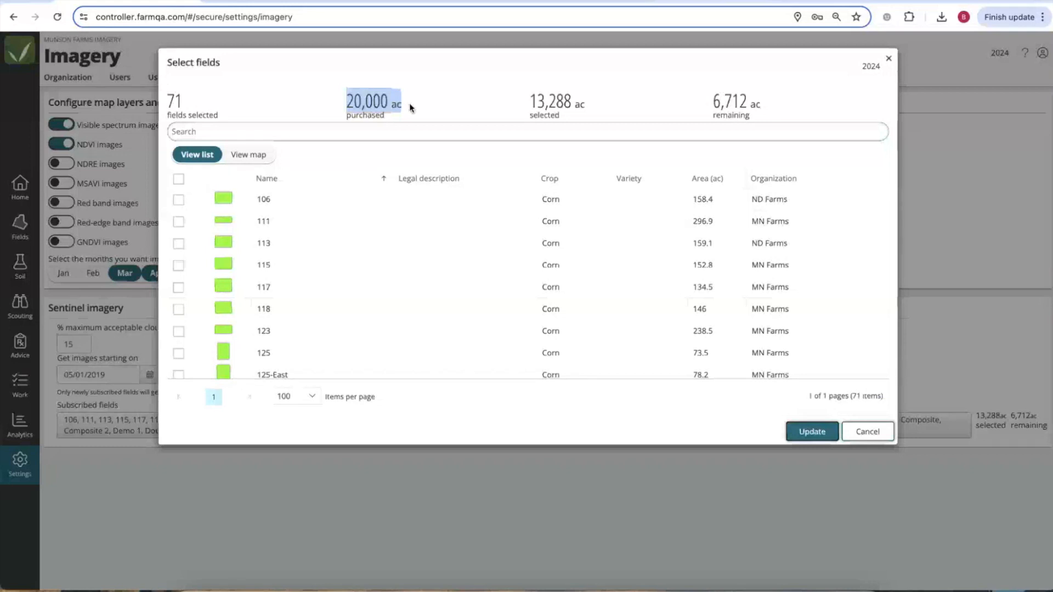
pyautogui.click(888, 59)
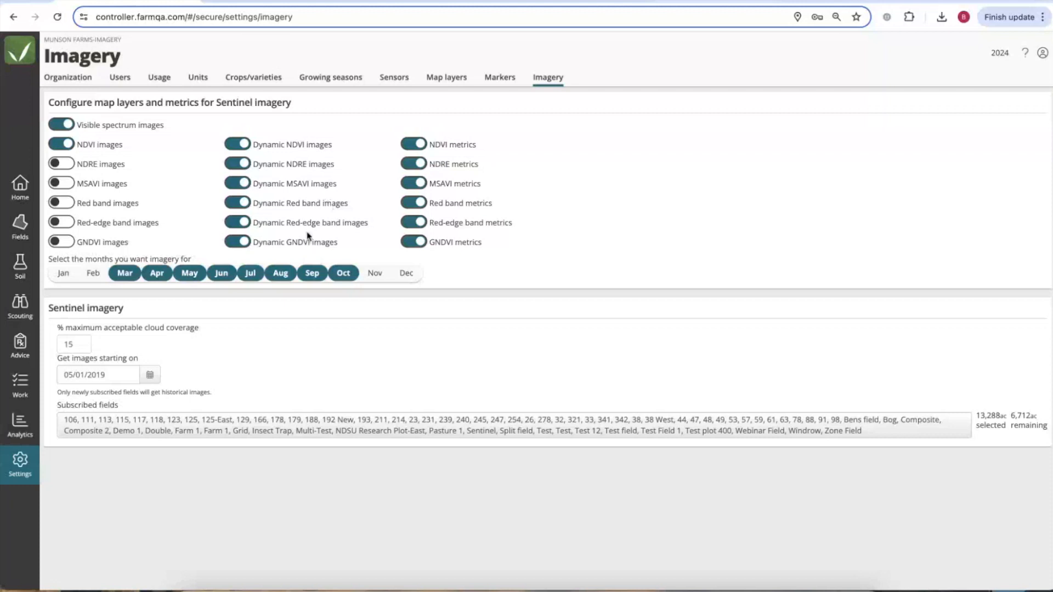
pyautogui.click(244, 242)
pyautogui.click(244, 222)
pyautogui.click(244, 203)
pyautogui.click(244, 183)
pyautogui.click(244, 164)
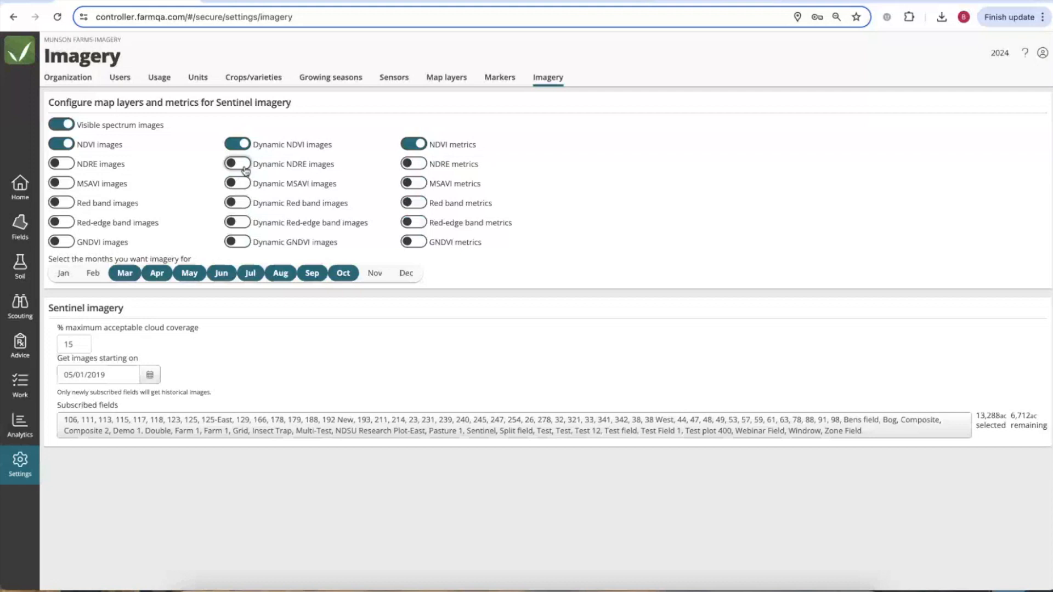
pyautogui.click(242, 164)
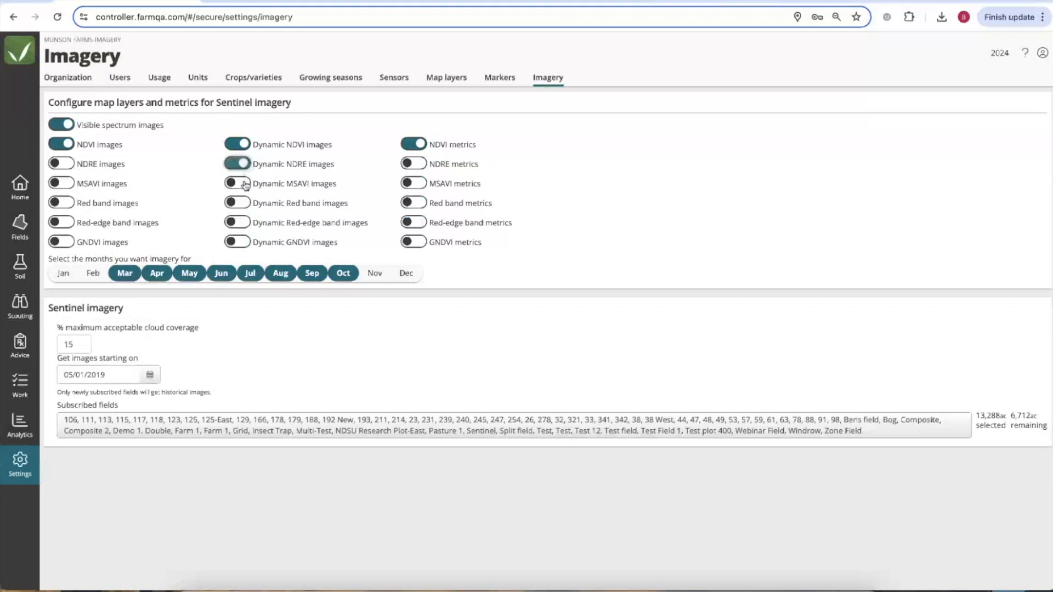
pyautogui.click(242, 184)
pyautogui.click(241, 203)
pyautogui.click(241, 223)
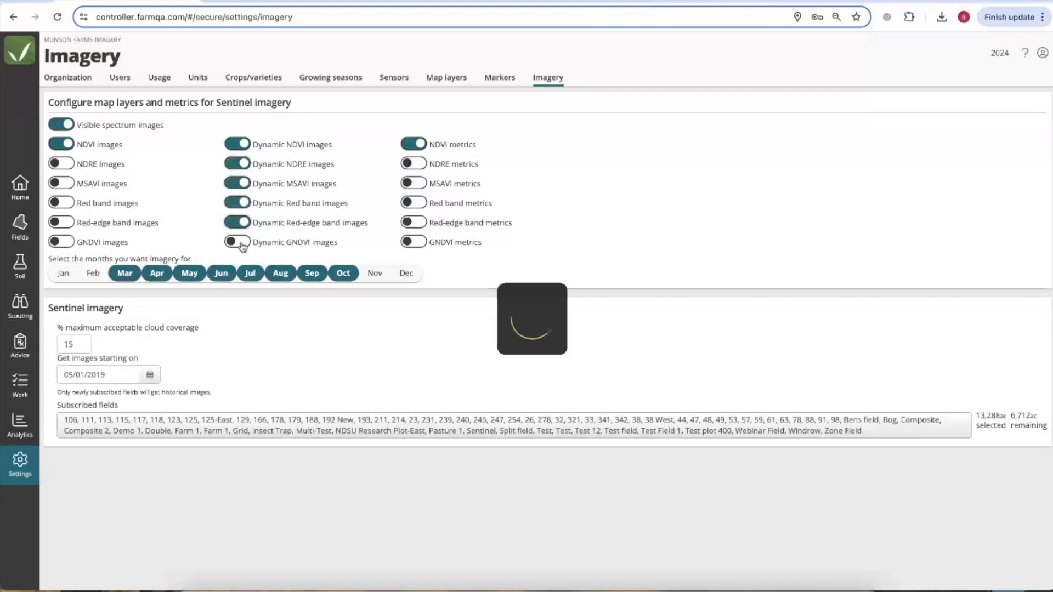
pyautogui.click(413, 163)
pyautogui.click(413, 183)
pyautogui.click(412, 204)
pyautogui.click(414, 222)
pyautogui.click(417, 243)
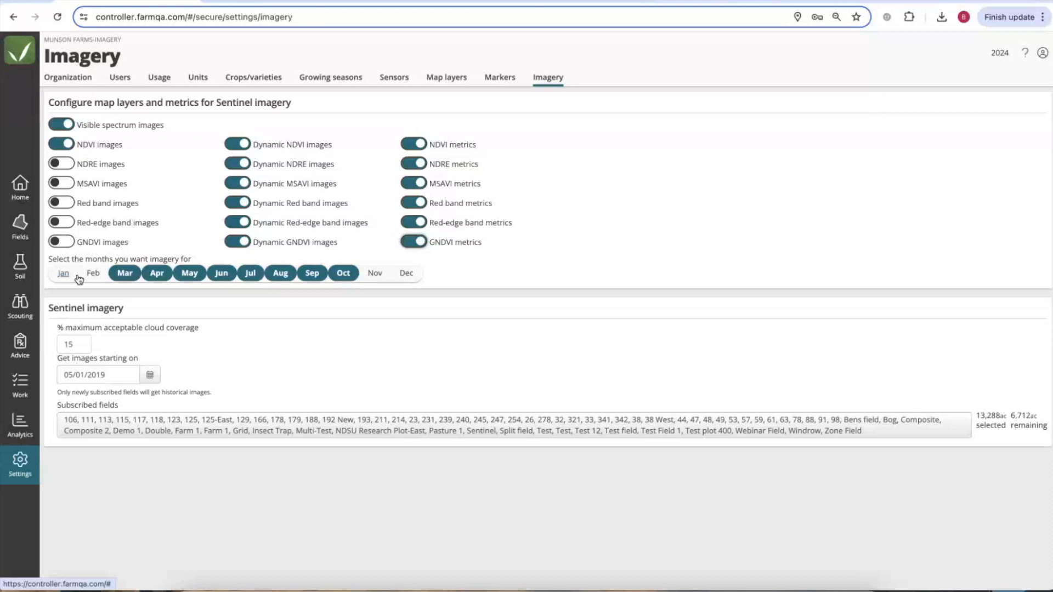
# Change the maximum acceptable cloud coverage from 15 to 25 percent.
pyautogui.moveTo(74, 344); pyautogui.dragTo(57, 346)
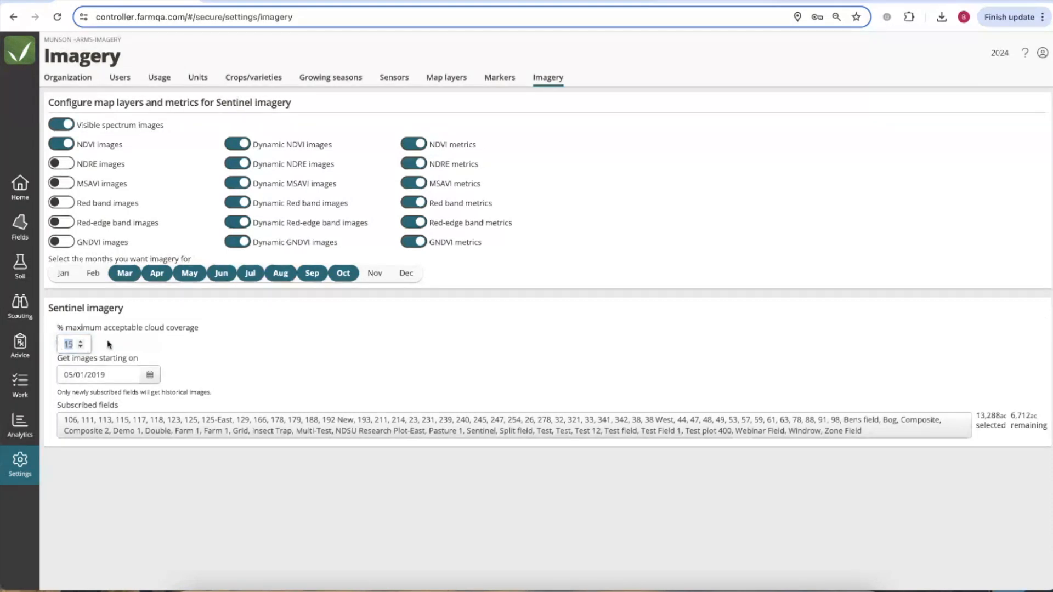
pyautogui.write('10')
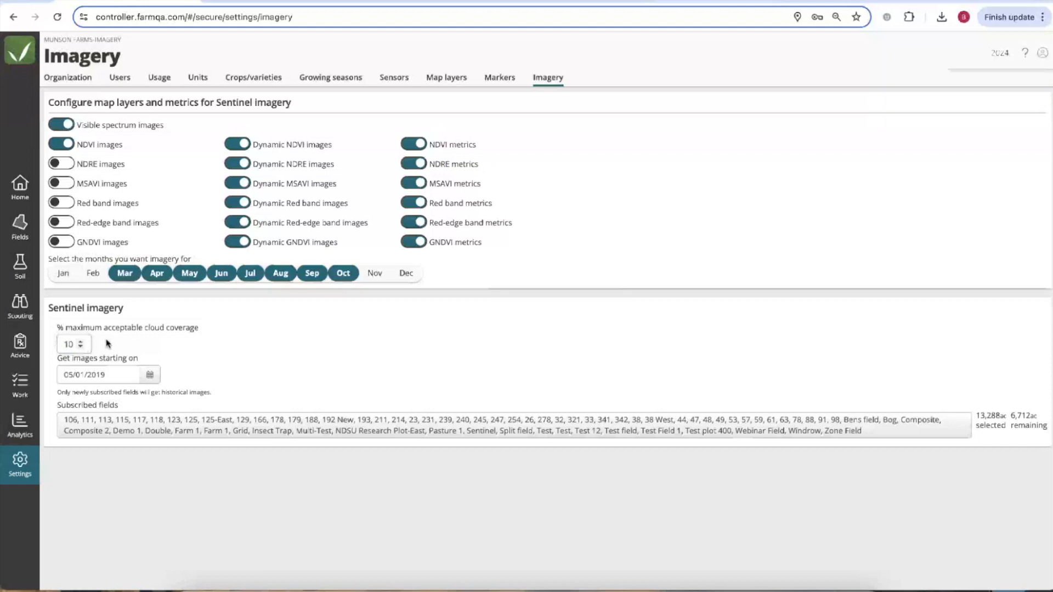
pyautogui.press('BackSpace')
pyautogui.press('BackSpace')
pyautogui.write('25')
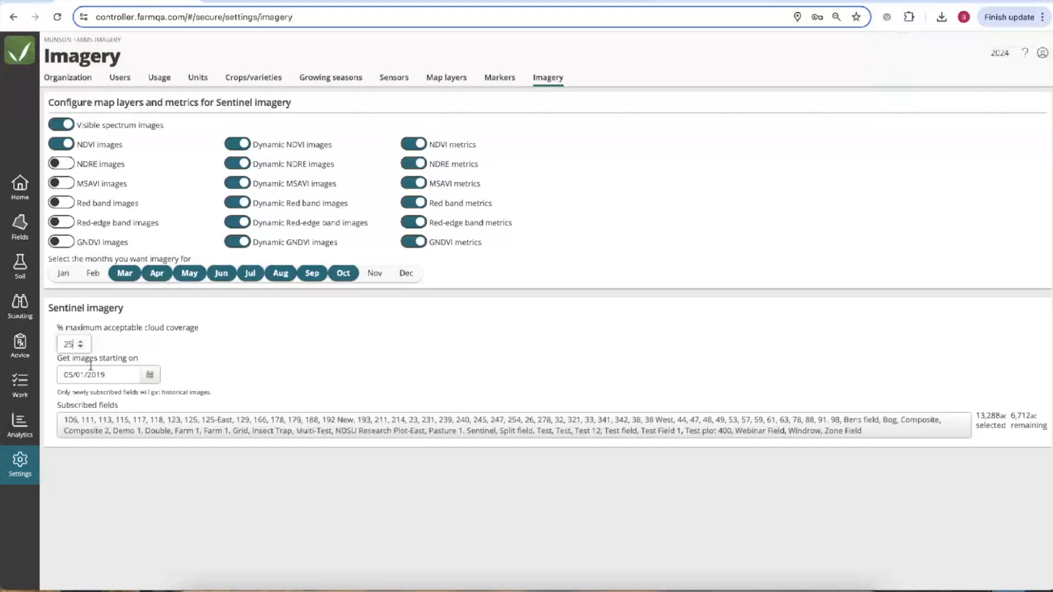
pyautogui.click(150, 377)
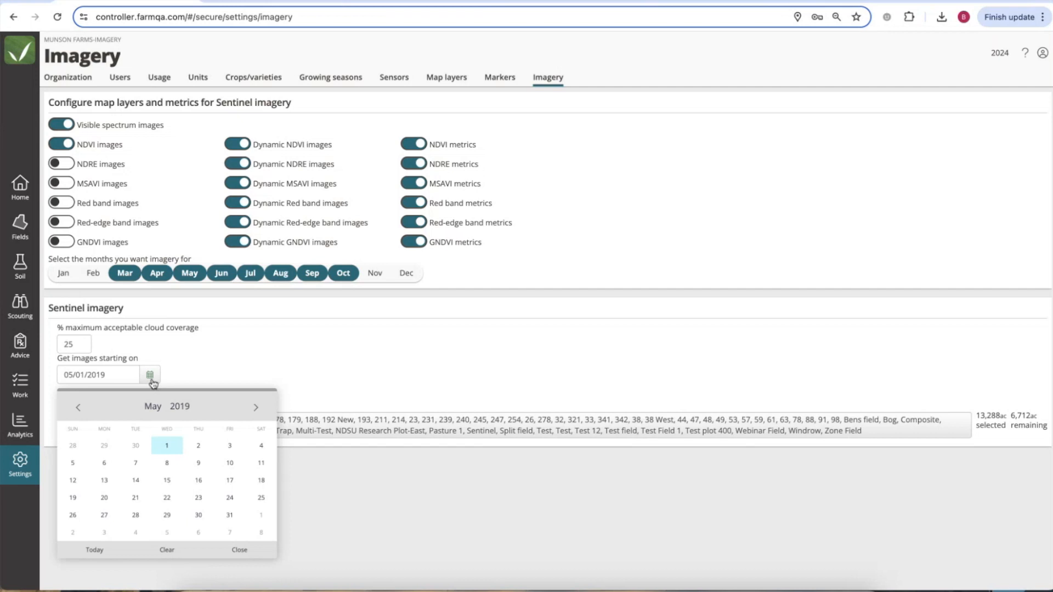
# Dismiss the date picker, leaving the imagery start date at 05/01/2019.
pyautogui.click(166, 446)
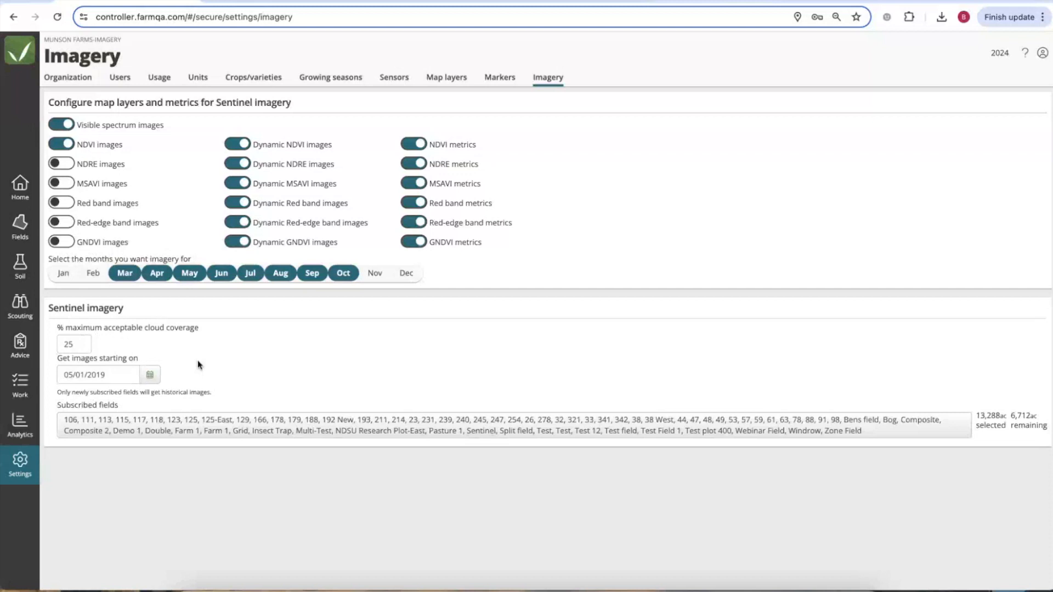
# Bring up the Select fields dialog and sort its 71 fields by Organization.
pyautogui.click(214, 426)
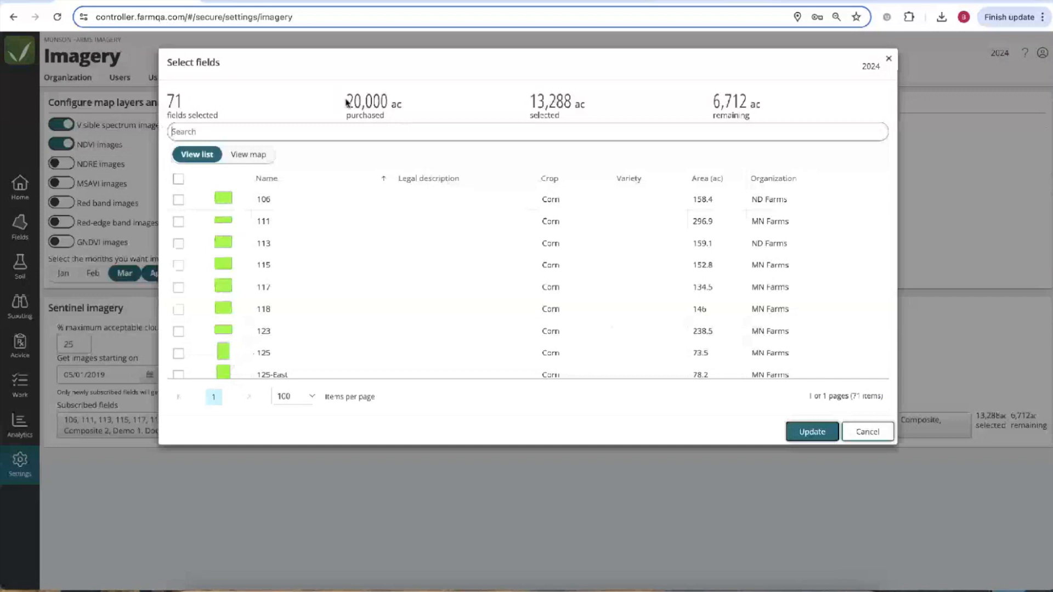
pyautogui.moveTo(347, 100); pyautogui.dragTo(398, 100)
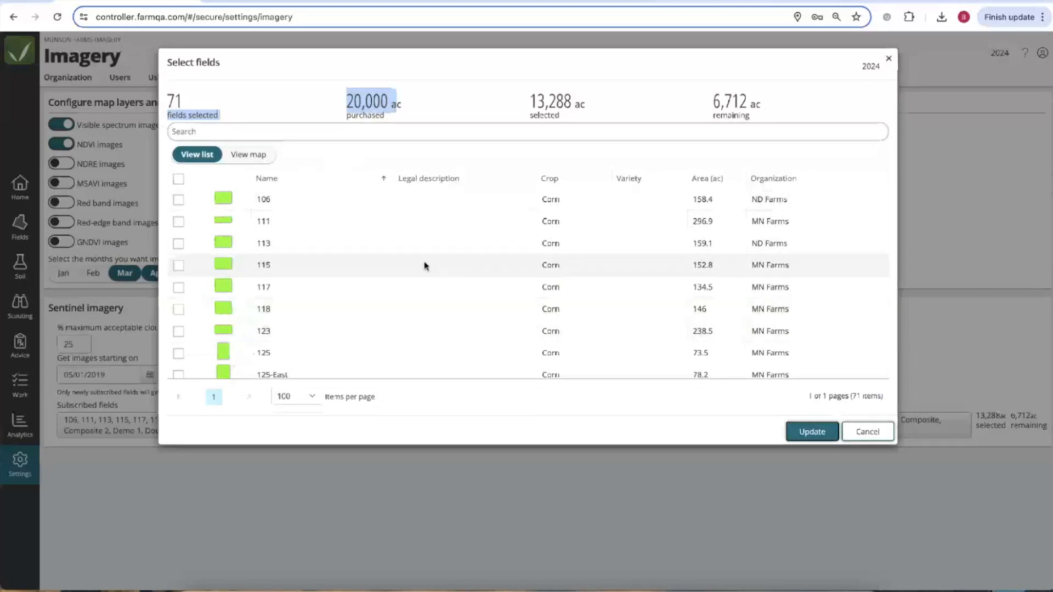
pyautogui.click(773, 178)
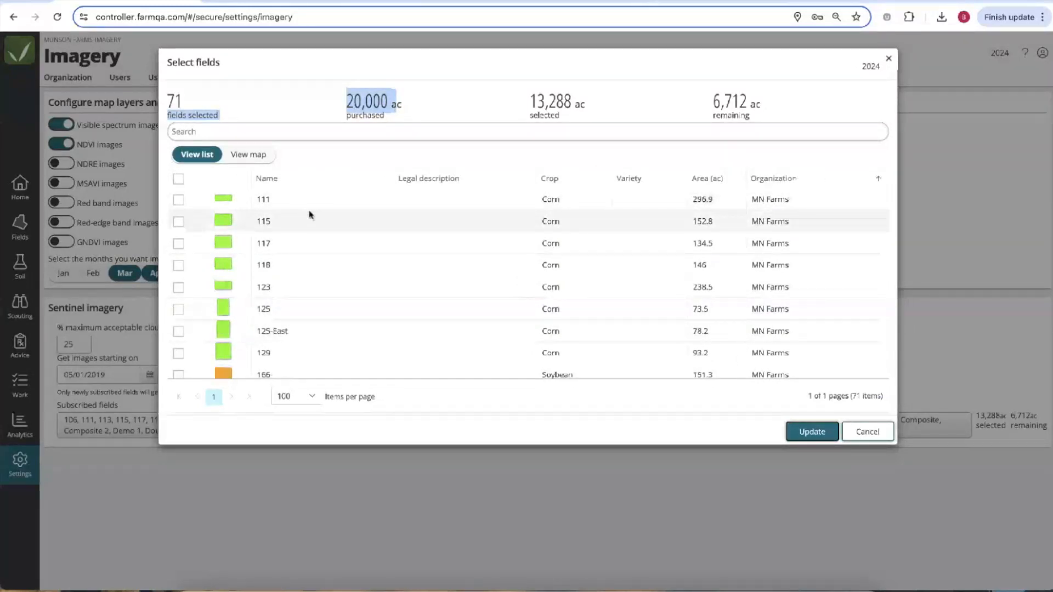
# Search the field list for 117, then clear the search to show all fields.
pyautogui.click(208, 134)
pyautogui.write('117')
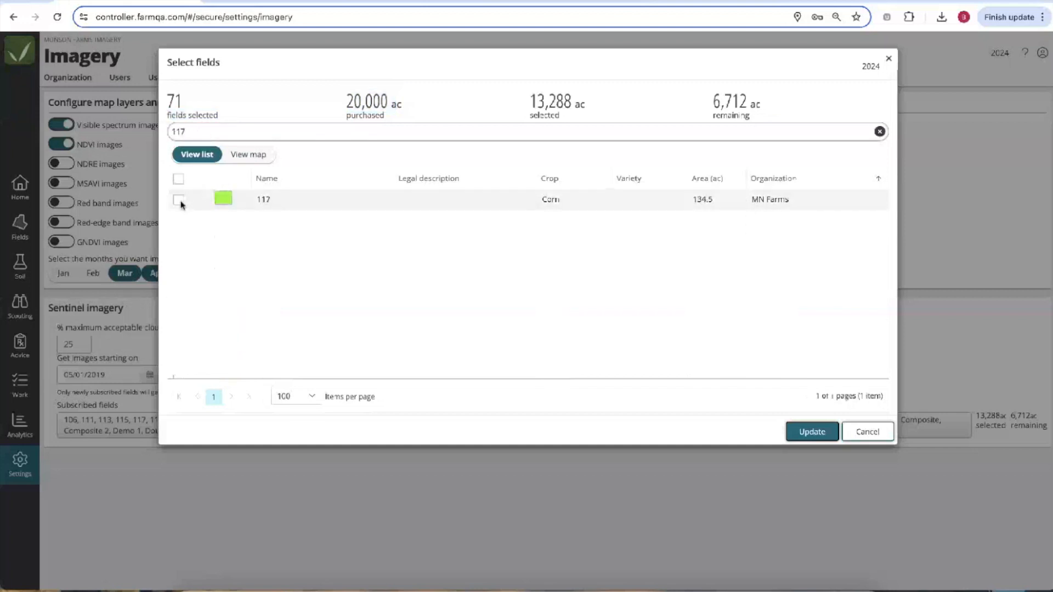
pyautogui.moveTo(201, 136); pyautogui.dragTo(158, 137)
pyautogui.press('BackSpace')
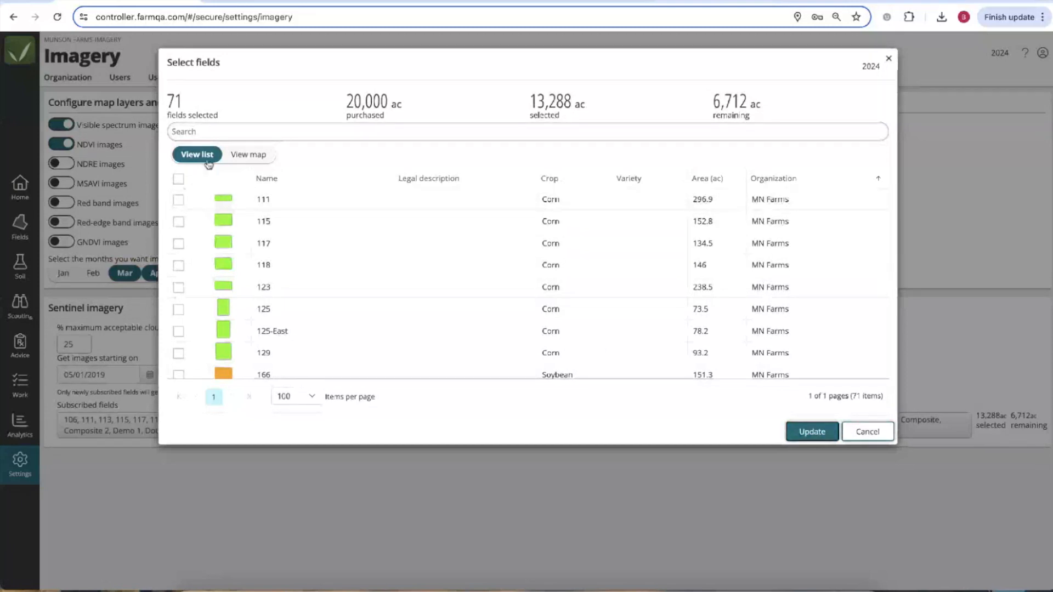
# Switch the field selection to map view and zoom in on the fields near Fargo.
pyautogui.click(243, 155)
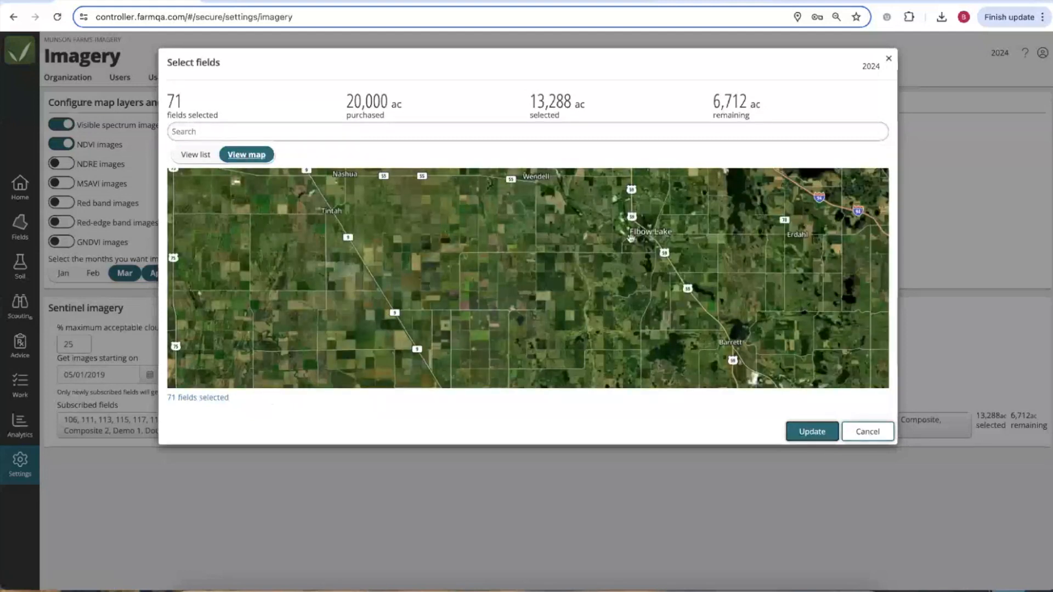
pyautogui.scroll(-3, 405, 263)
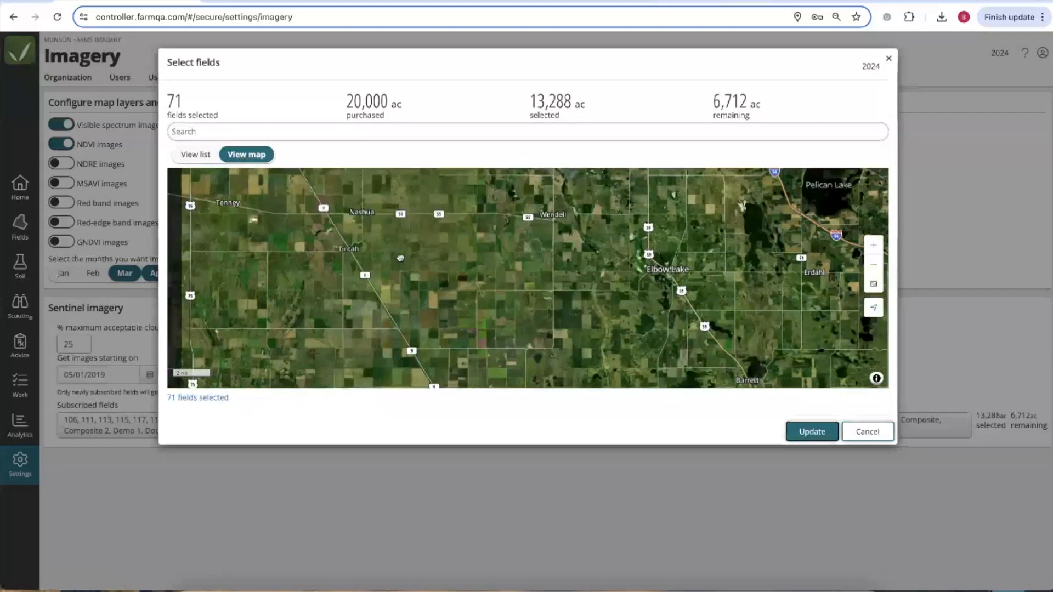
pyautogui.scroll(-2, 402, 269)
pyautogui.moveTo(402, 269); pyautogui.dragTo(453, 299)
pyautogui.scroll(5, 453, 298)
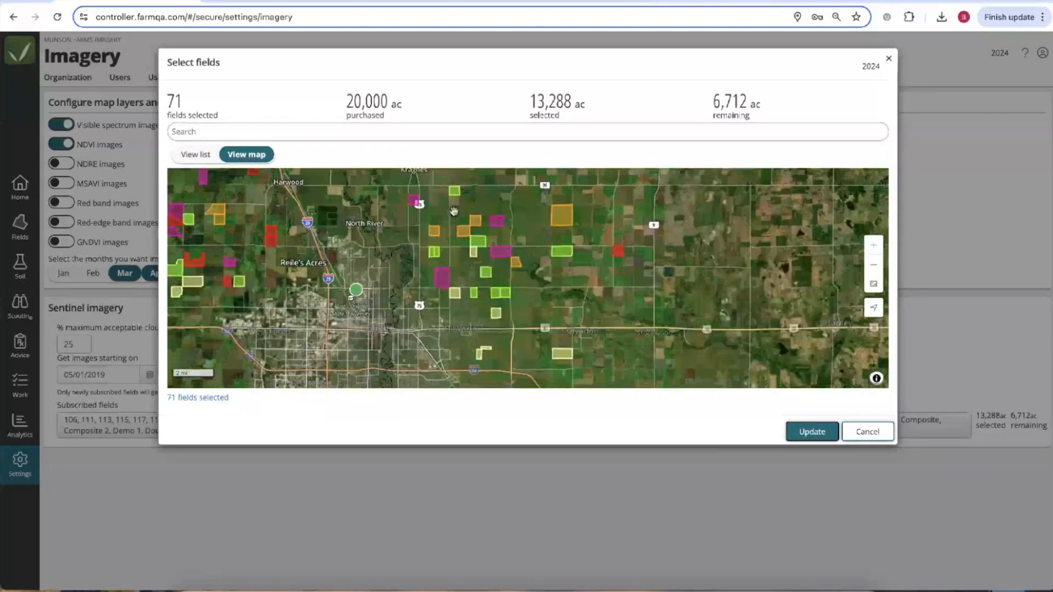
# Deselect ten fields (166, 211, 231, 123, 247, Farm 1, 125, 115, 342, one more), then close without applying.
pyautogui.click(398, 263)
pyautogui.click(485, 263)
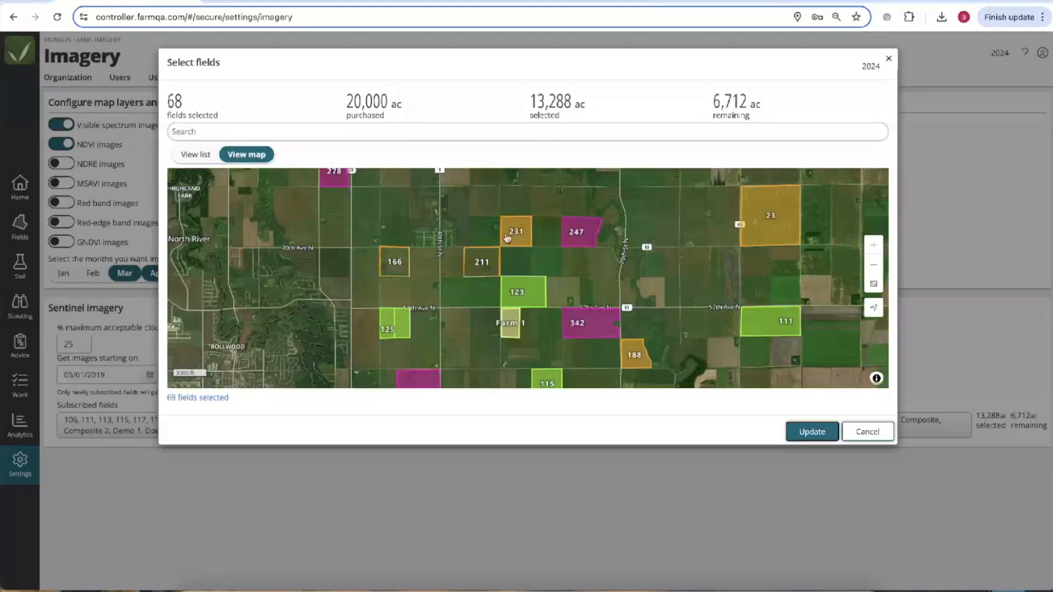
pyautogui.click(507, 239)
pyautogui.click(520, 299)
pyautogui.click(574, 249)
pyautogui.click(510, 332)
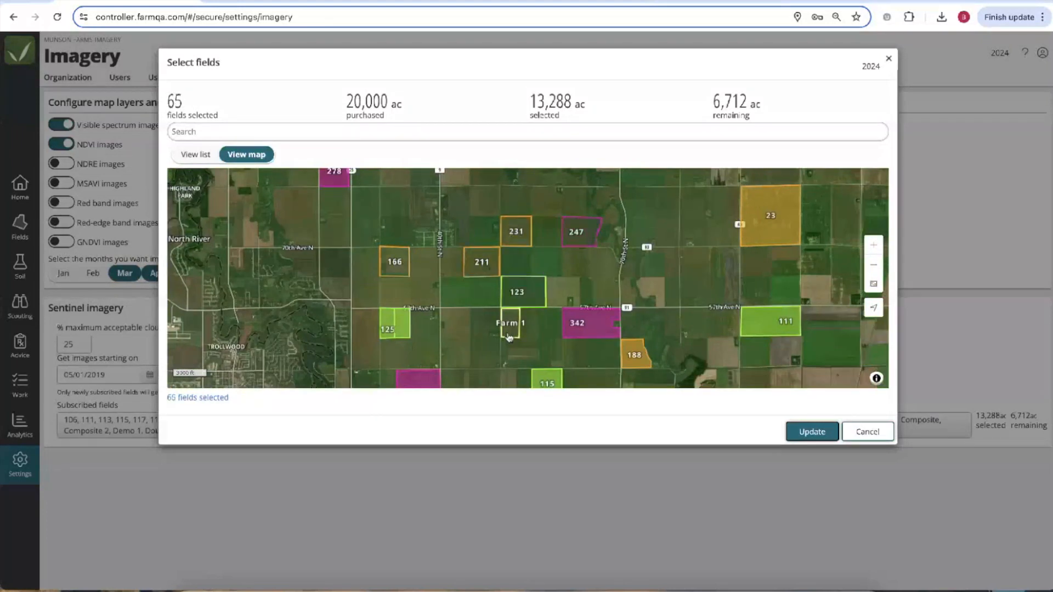
pyautogui.click(396, 330)
pyautogui.click(425, 378)
pyautogui.click(542, 384)
pyautogui.click(587, 327)
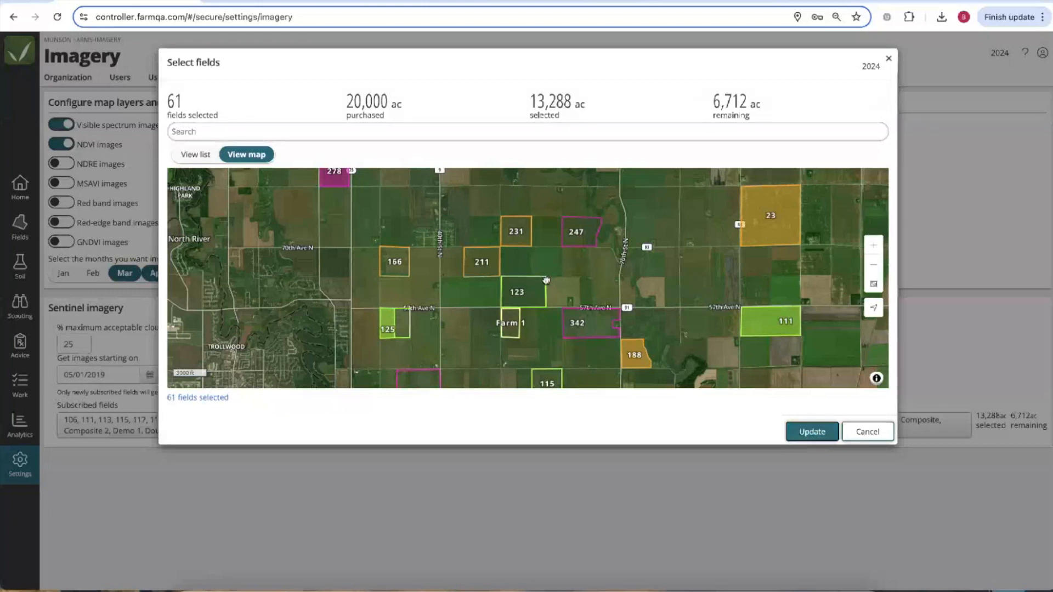
pyautogui.moveTo(545, 279); pyautogui.dragTo(554, 246)
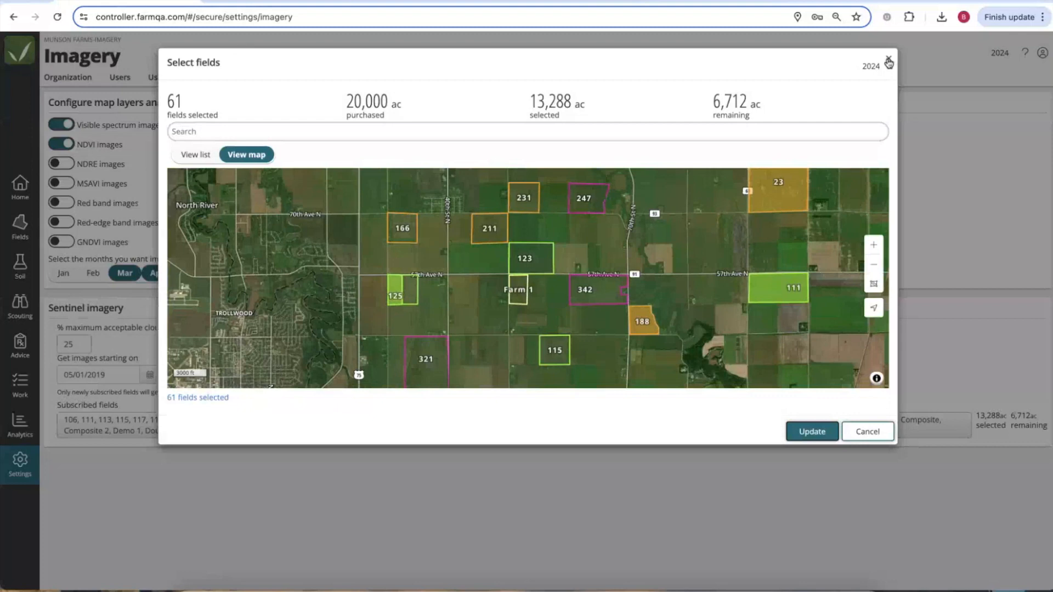
pyautogui.click(889, 61)
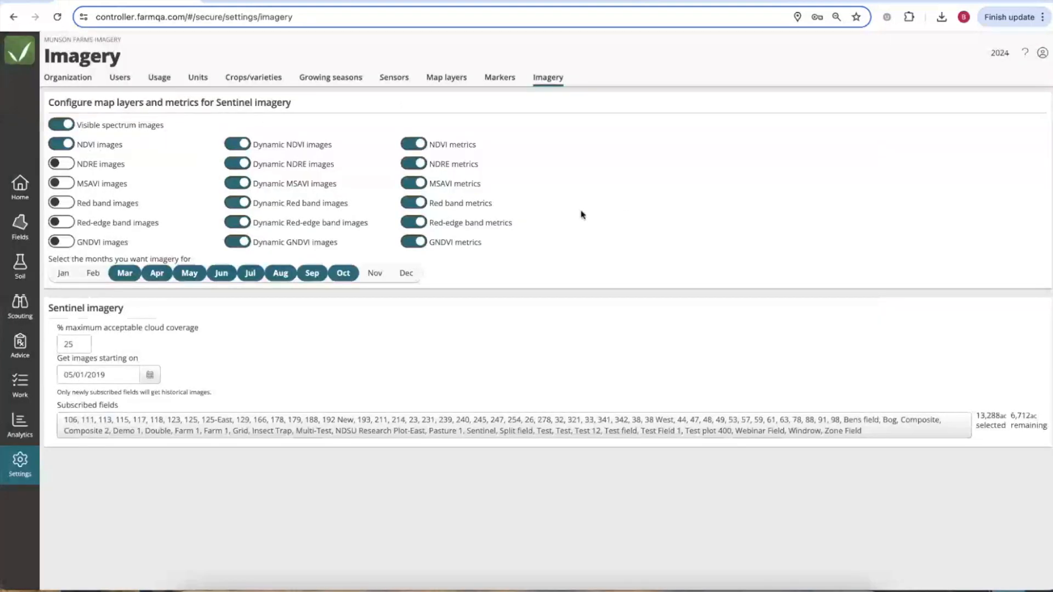
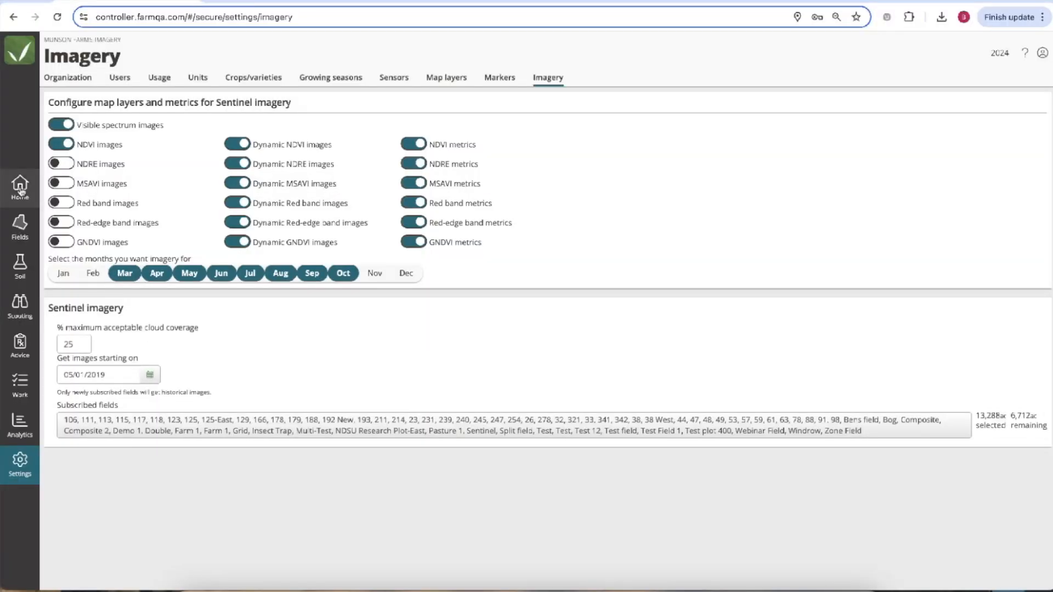
# Return from the Imagery settings to the FarmQA home map of Munson Farms.
pyautogui.click(20, 188)
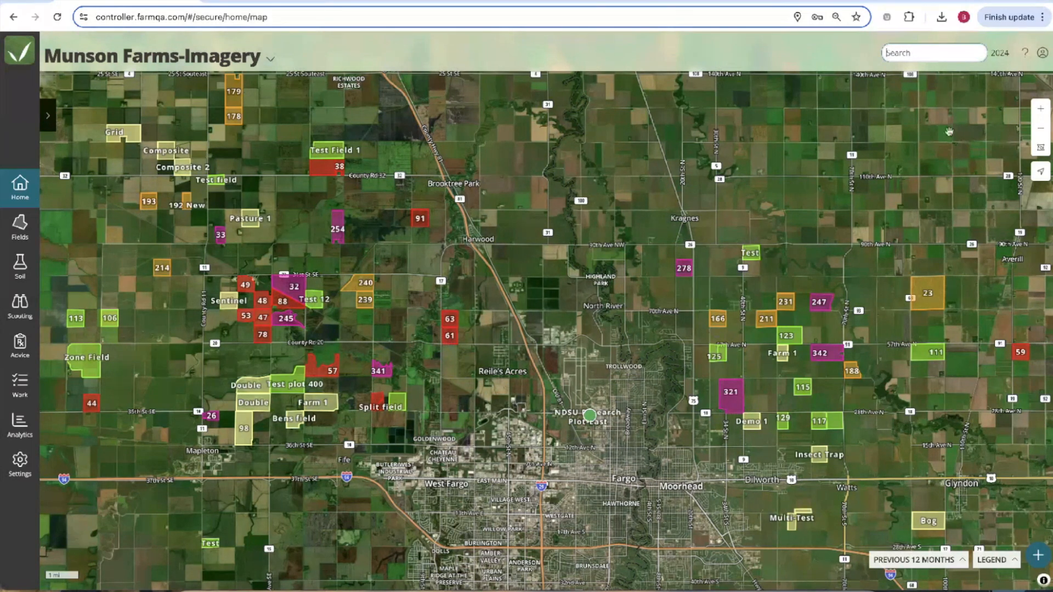
# Switch the account to the Munson Farms enterprise.
pyautogui.click(1041, 53)
pyautogui.click(1006, 137)
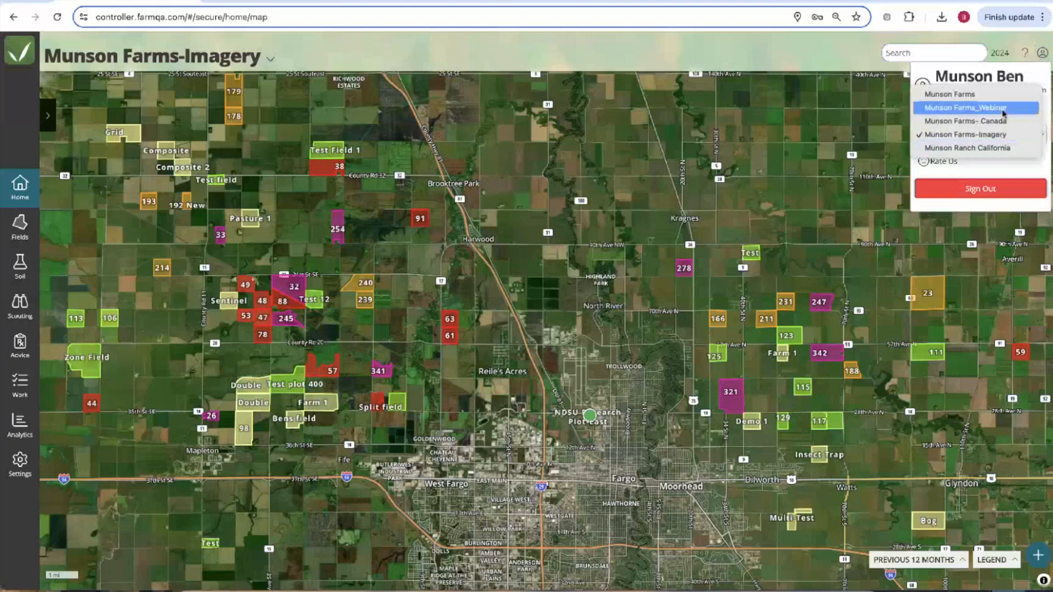
pyautogui.click(990, 101)
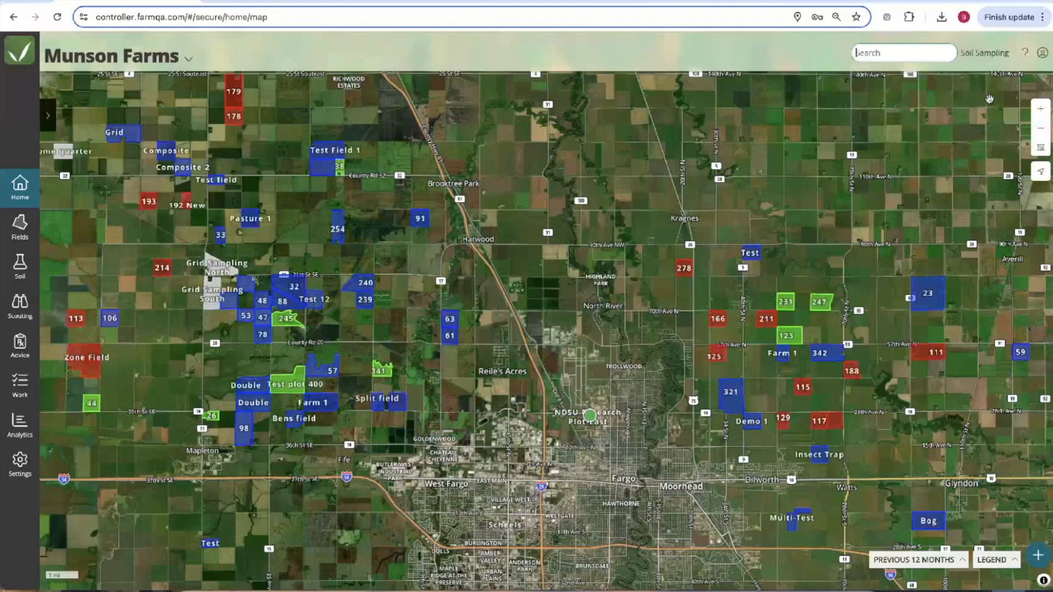
# Show the fields for the 2023 season and re-centre the map.
pyautogui.click(976, 54)
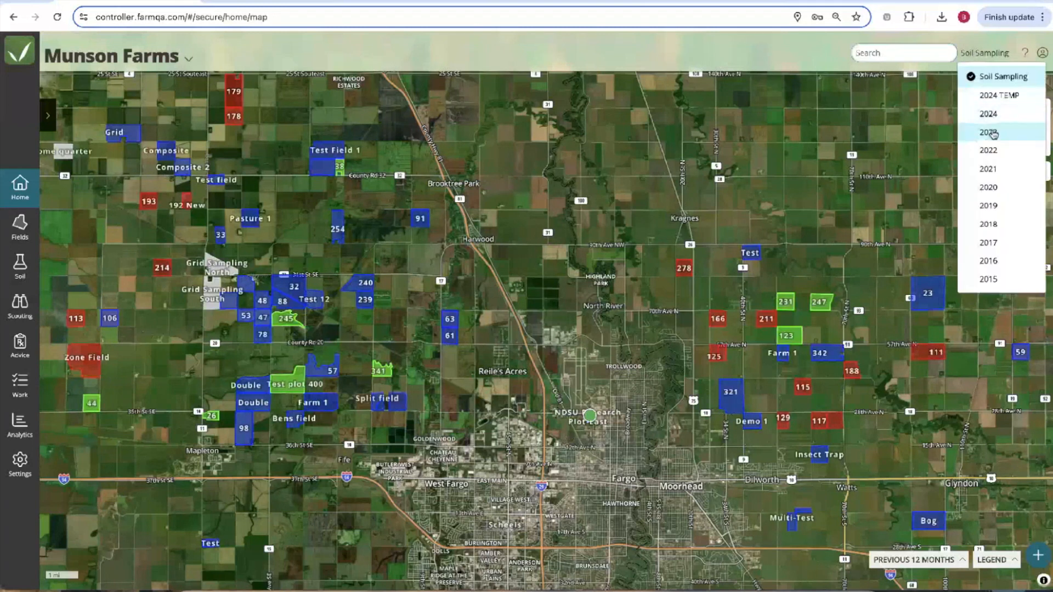
pyautogui.click(993, 134)
pyautogui.moveTo(616, 324); pyautogui.dragTo(672, 335)
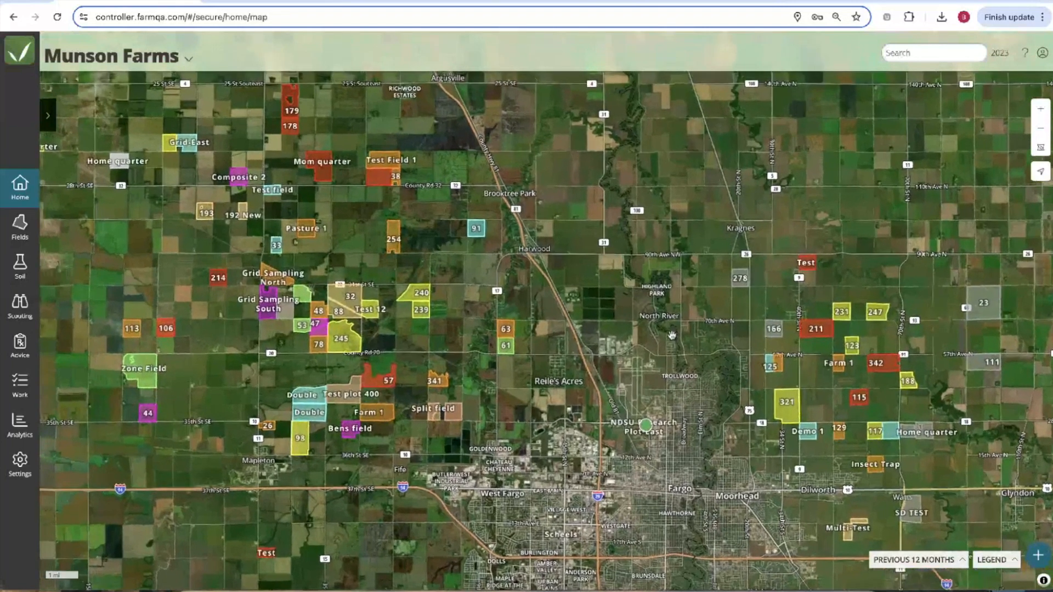
# Open Grid Sampling North's details and centre the map on the field.
pyautogui.click(265, 280)
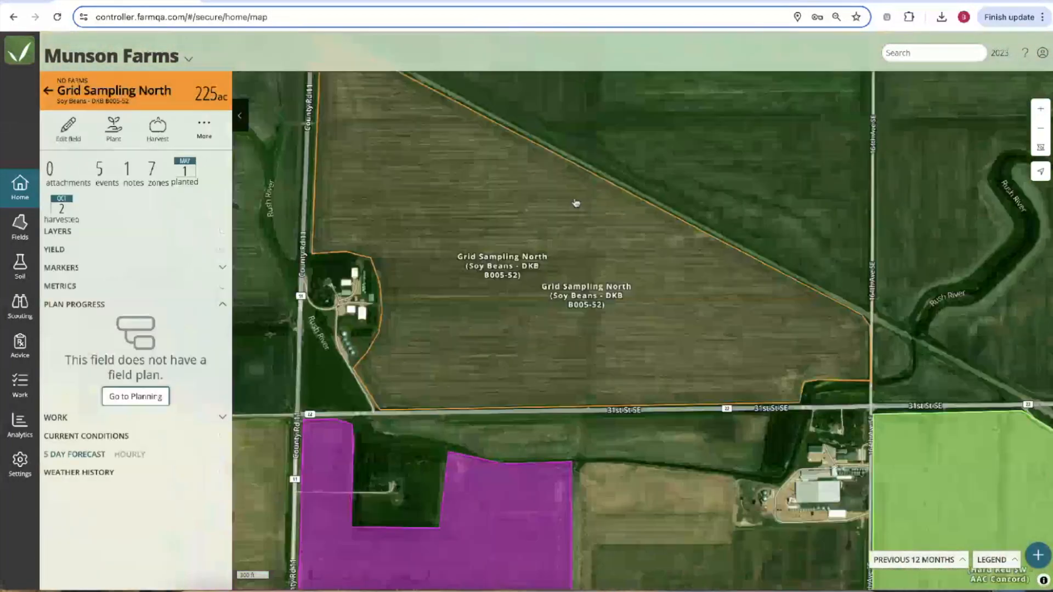
pyautogui.moveTo(575, 203); pyautogui.dragTo(590, 219)
pyautogui.scroll(-5, 592, 218)
pyautogui.moveTo(272, 227); pyautogui.dragTo(323, 232)
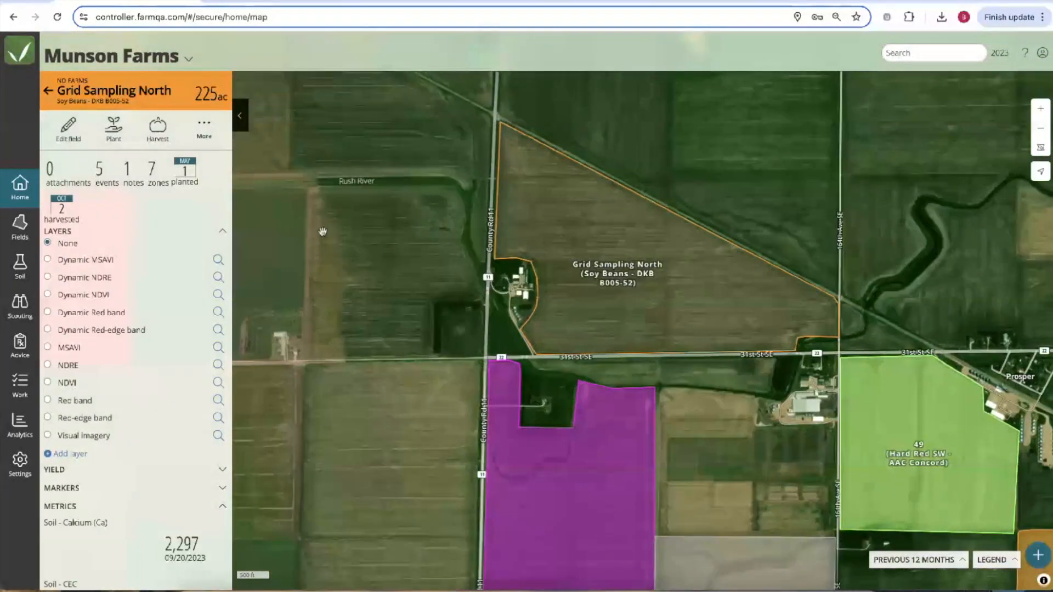
# Collapse the Metrics and Plan Progress sections and expand the imagery Layers list.
pyautogui.click(222, 231)
pyautogui.click(223, 286)
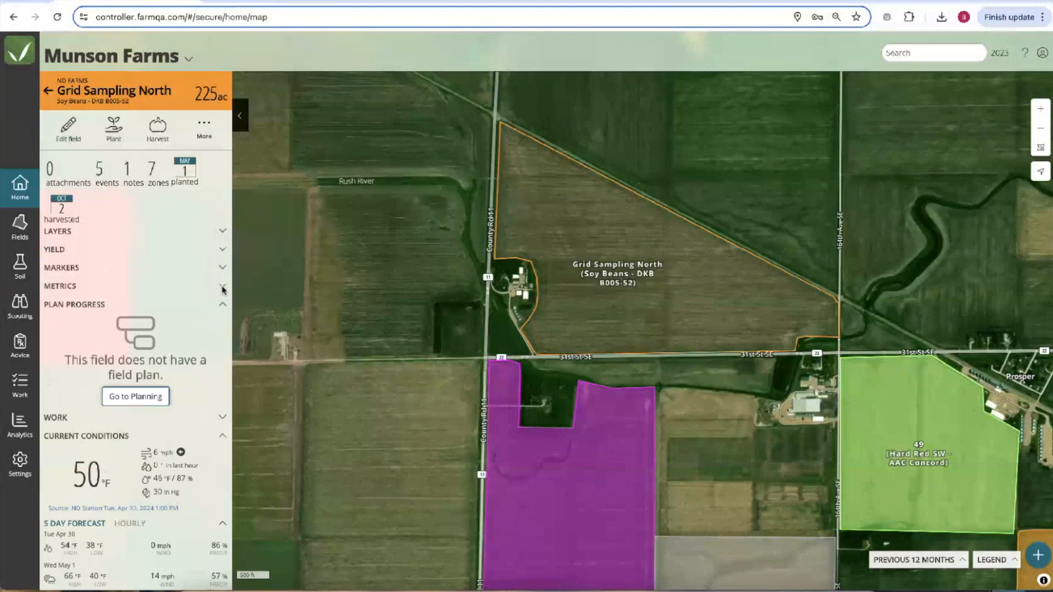
pyautogui.click(222, 304)
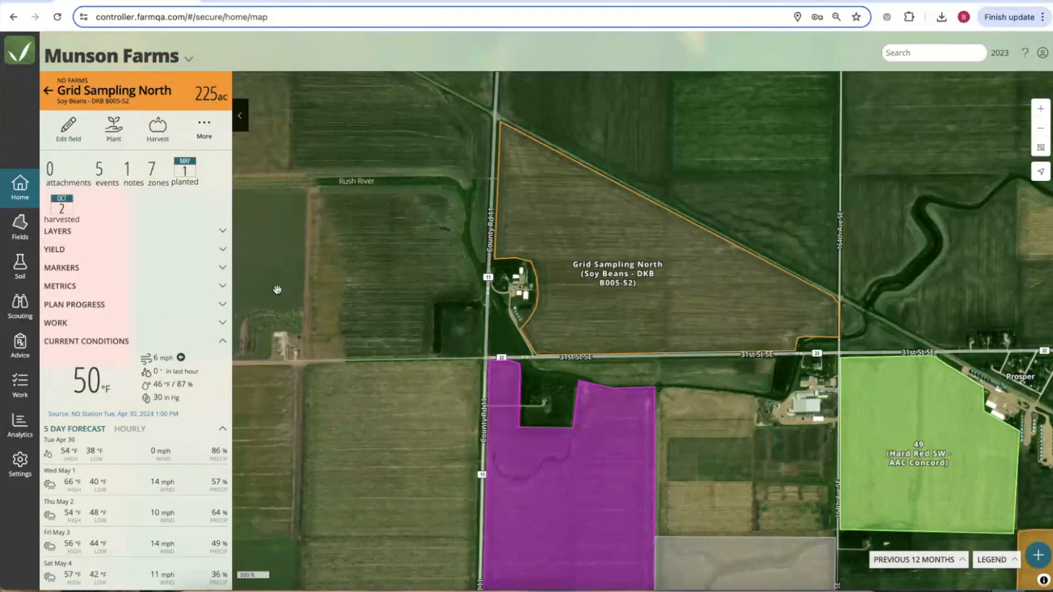
pyautogui.moveTo(74, 233); pyautogui.dragTo(46, 231)
pyautogui.click(46, 231)
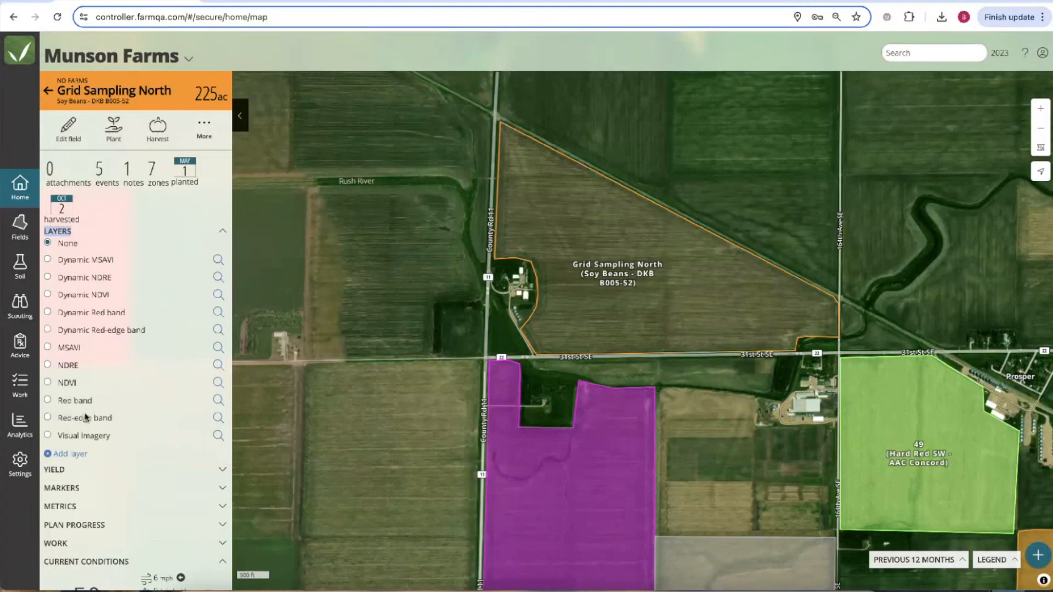
# Apply Dynamic NDVI to Grid Sampling North dated Jul 19, 2023, centred in view.
pyautogui.click(66, 383)
pyautogui.click(80, 295)
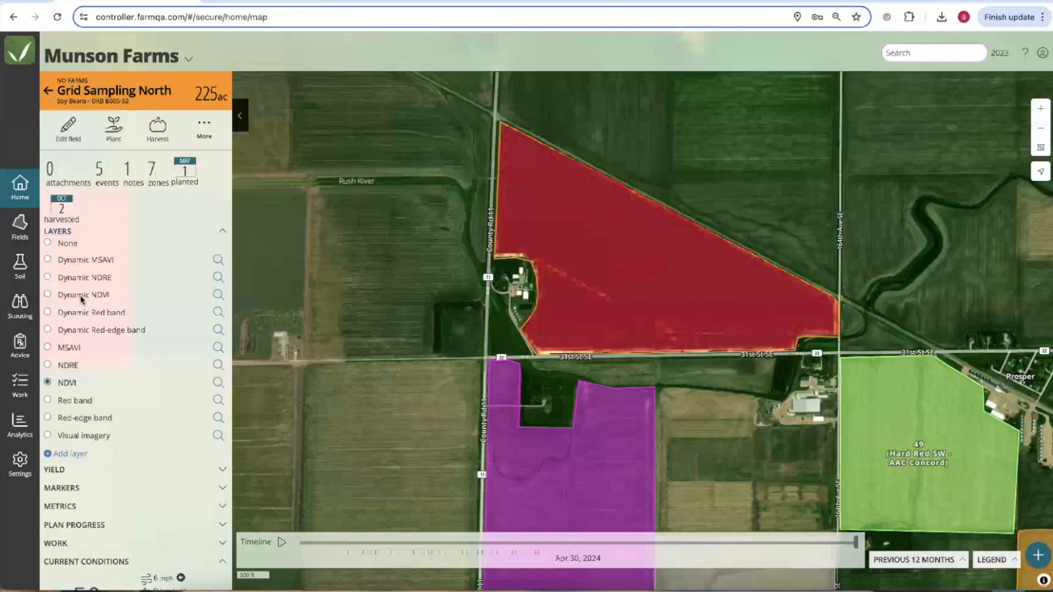
pyautogui.moveTo(855, 543); pyautogui.dragTo(421, 542)
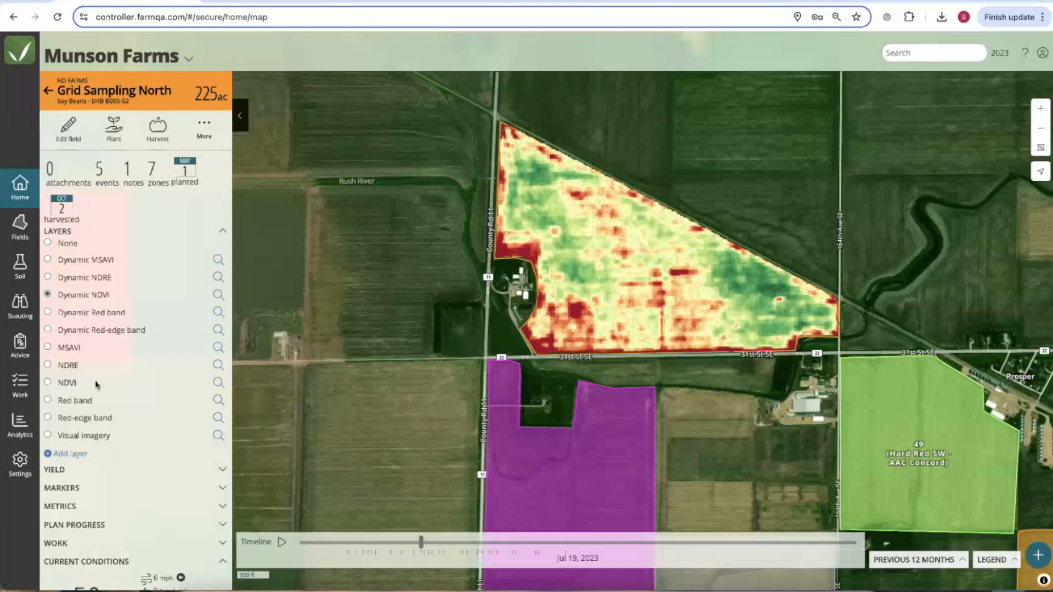
pyautogui.scroll(-2, 295, 377)
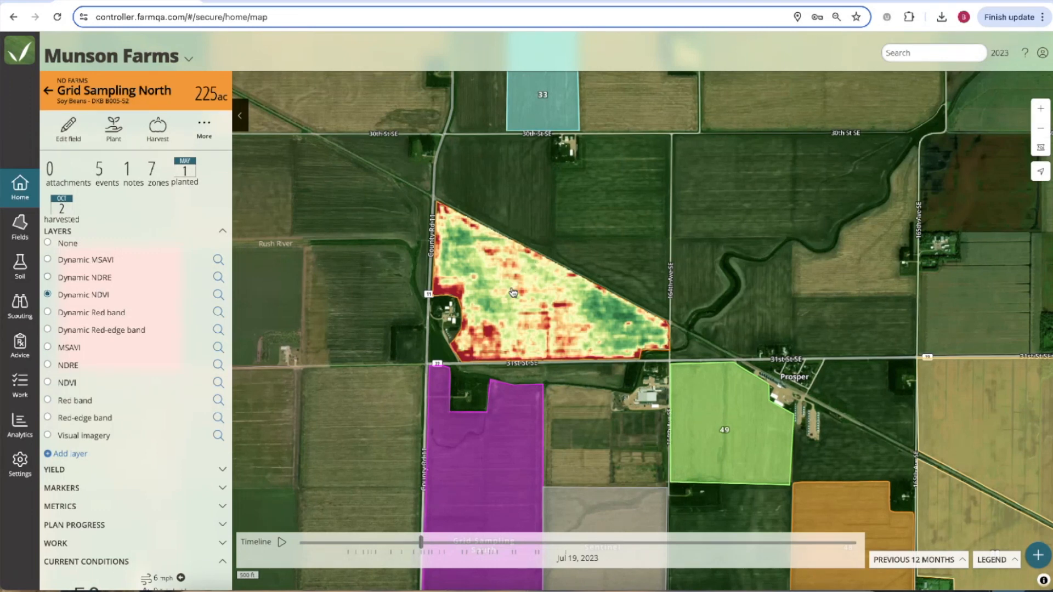
pyautogui.scroll(1, 529, 306)
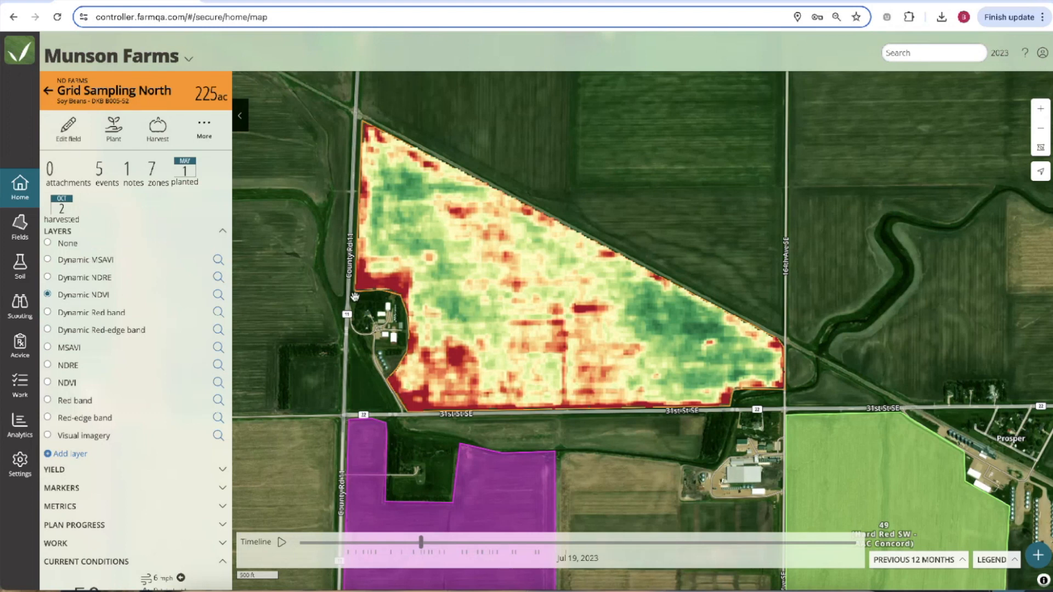
pyautogui.moveTo(357, 296); pyautogui.dragTo(396, 303)
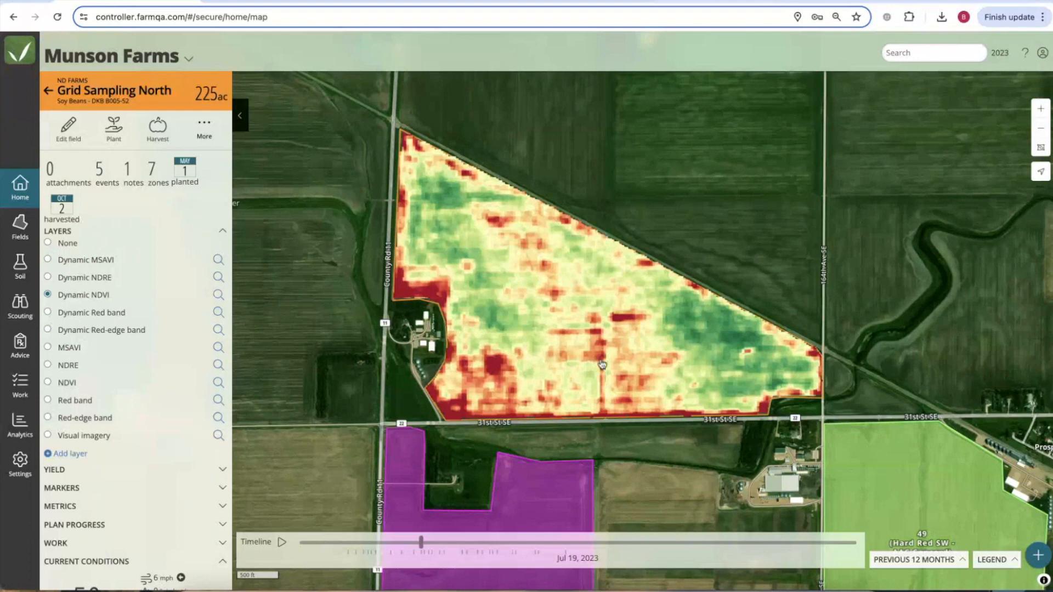
# Limit imagery to the 2021 growing season and set the date to Jul 4, 2021.
pyautogui.click(947, 561)
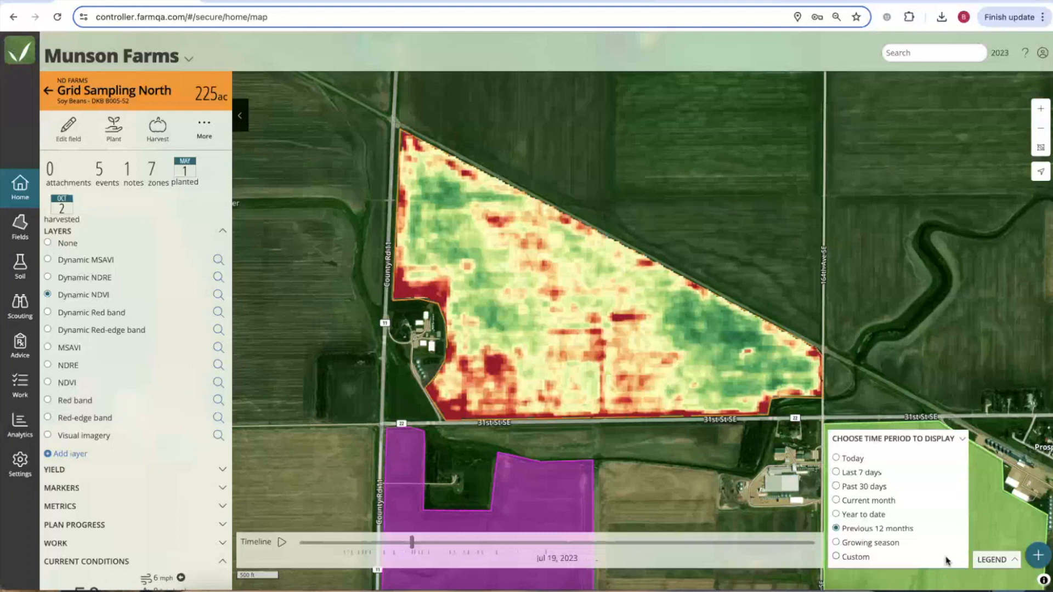
pyautogui.click(858, 543)
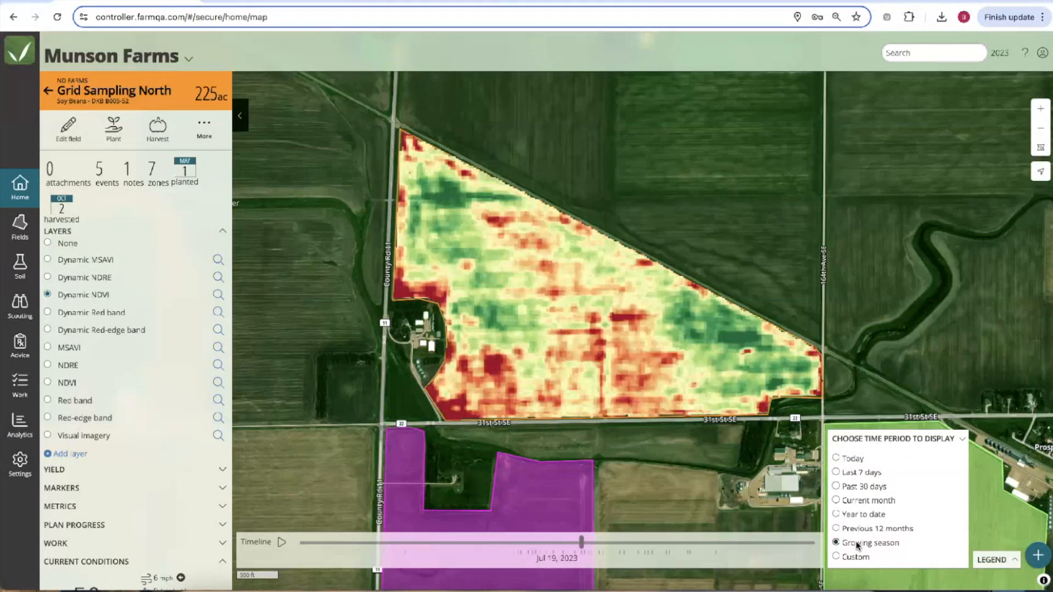
pyautogui.click(996, 51)
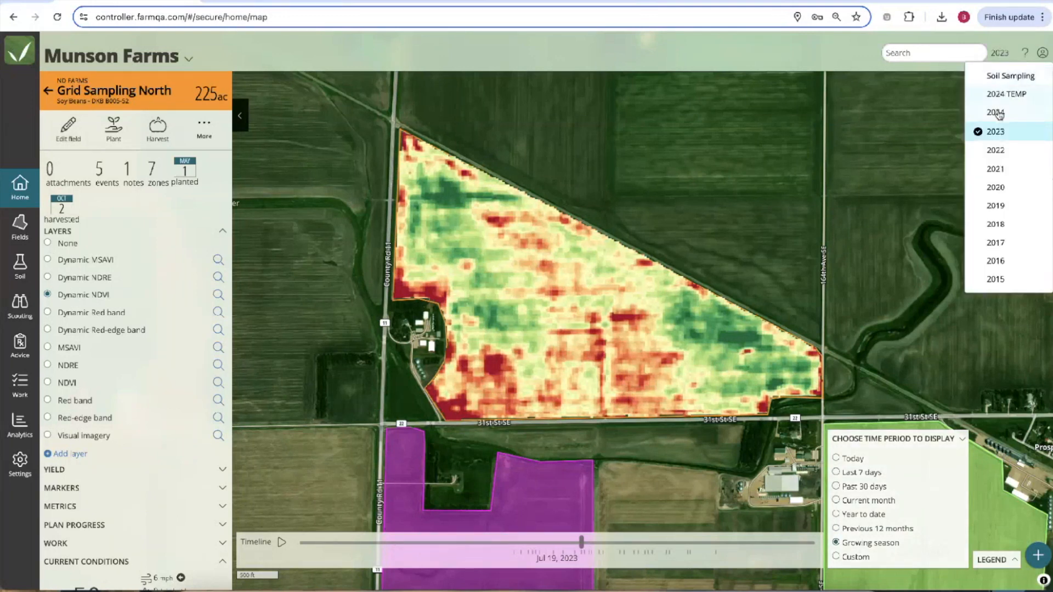
pyautogui.click(996, 169)
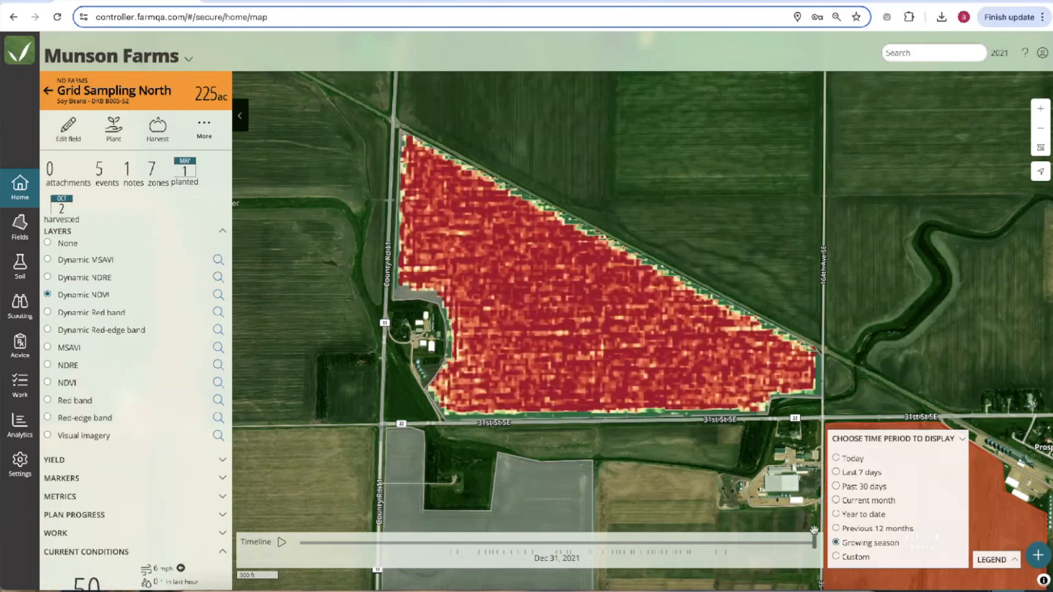
pyautogui.click(667, 543)
pyautogui.moveTo(668, 543); pyautogui.dragTo(559, 547)
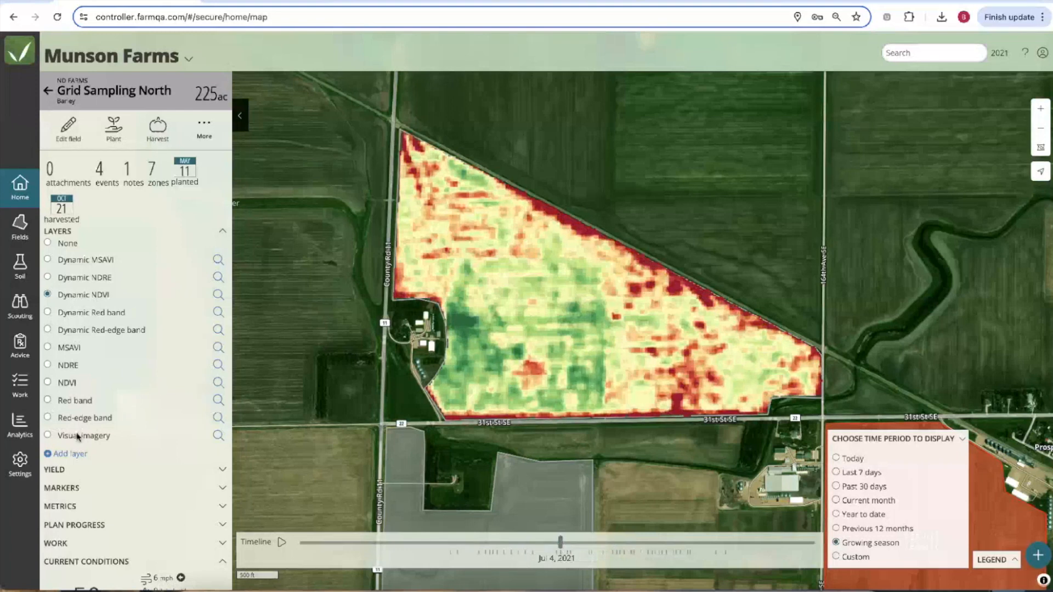
pyautogui.click(48, 436)
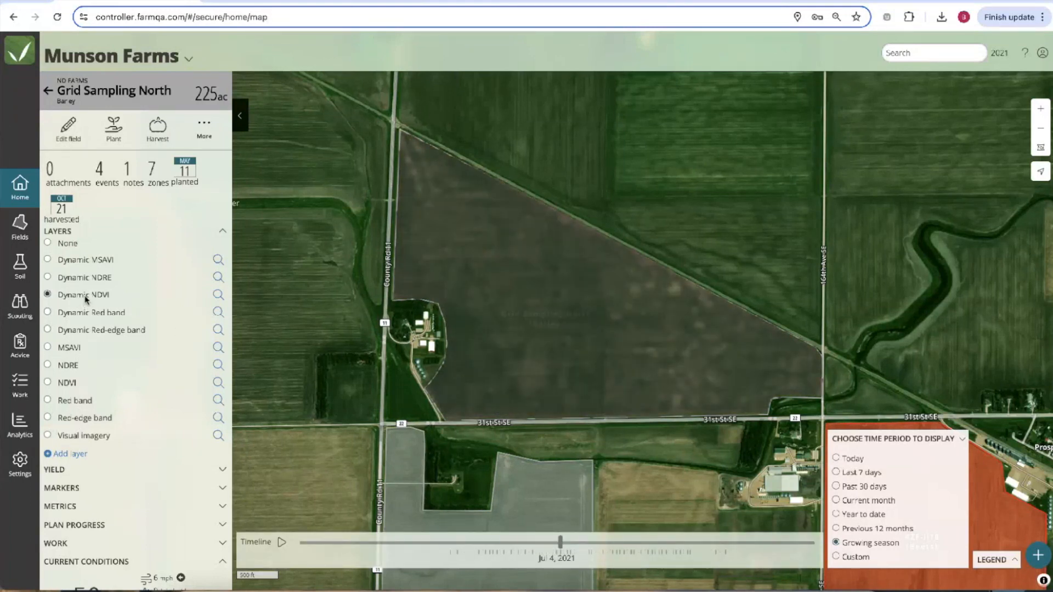
pyautogui.click(79, 436)
pyautogui.click(91, 297)
pyautogui.click(84, 295)
pyautogui.click(80, 438)
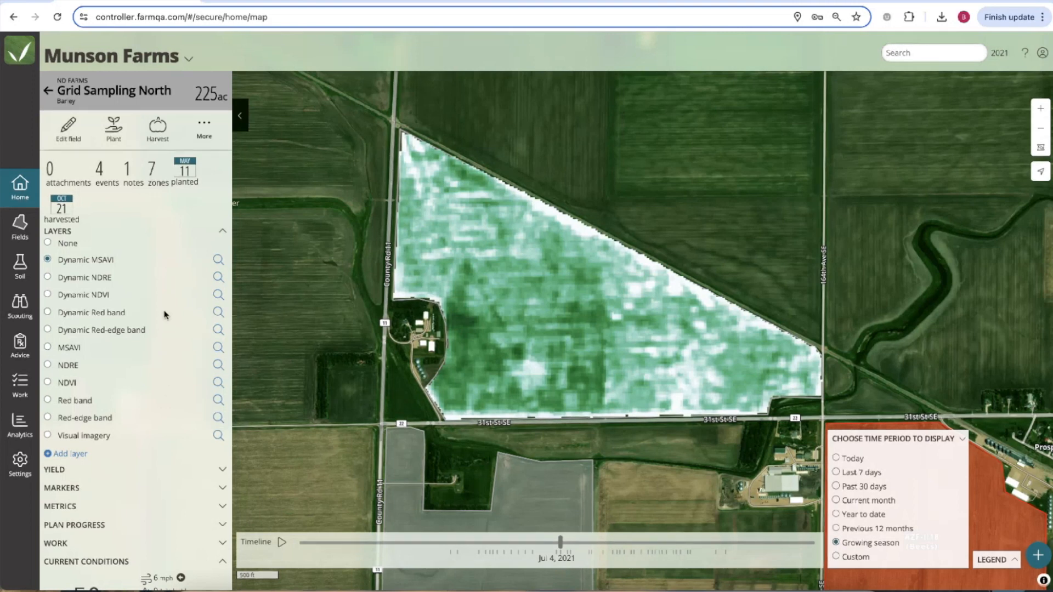
pyautogui.click(72, 296)
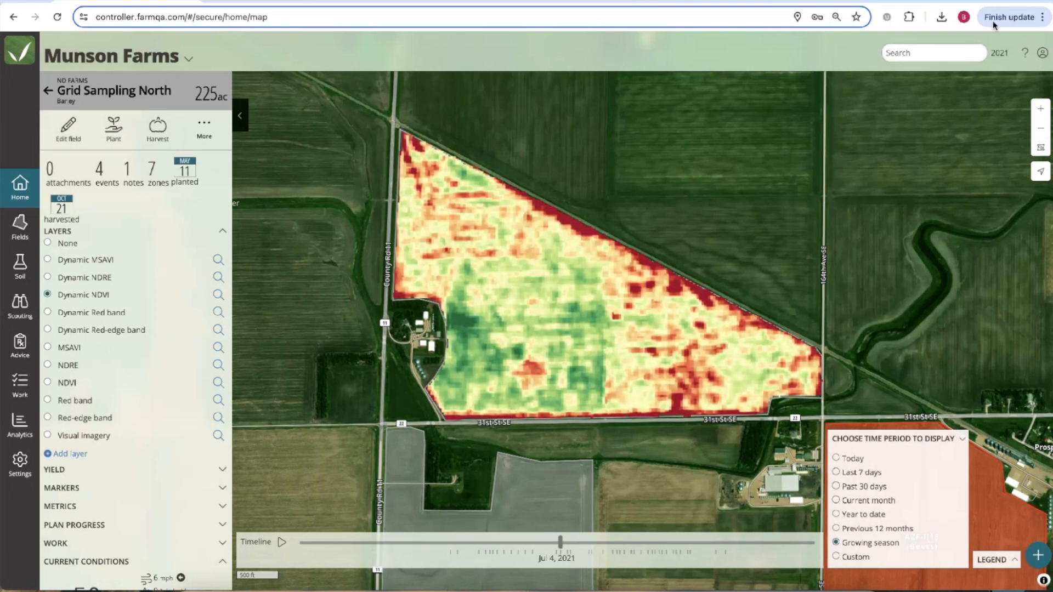
# Show the field for the 2024 season.
pyautogui.click(999, 53)
pyautogui.click(1002, 122)
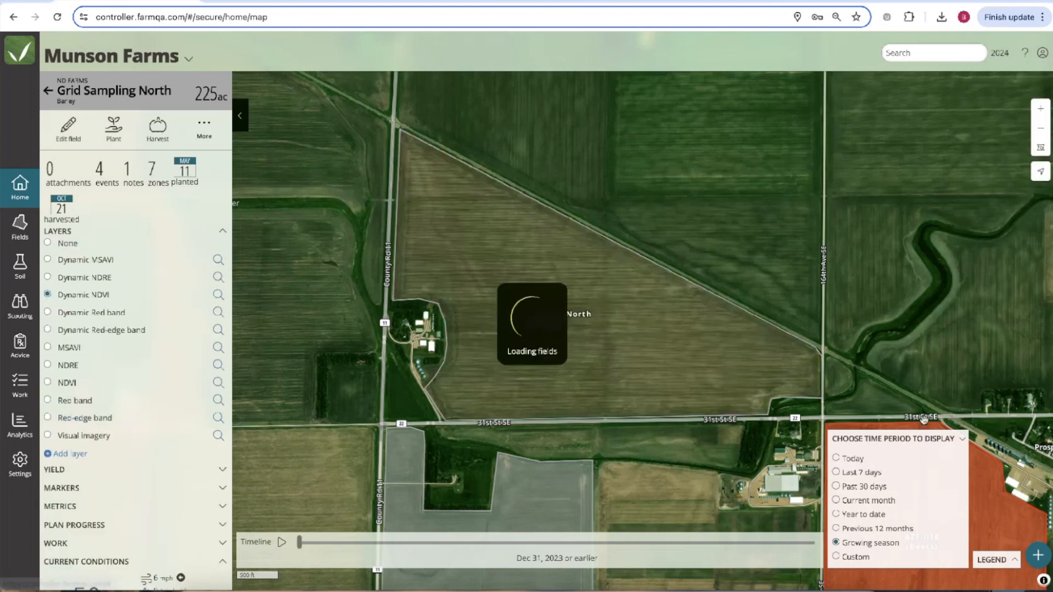
pyautogui.click(888, 529)
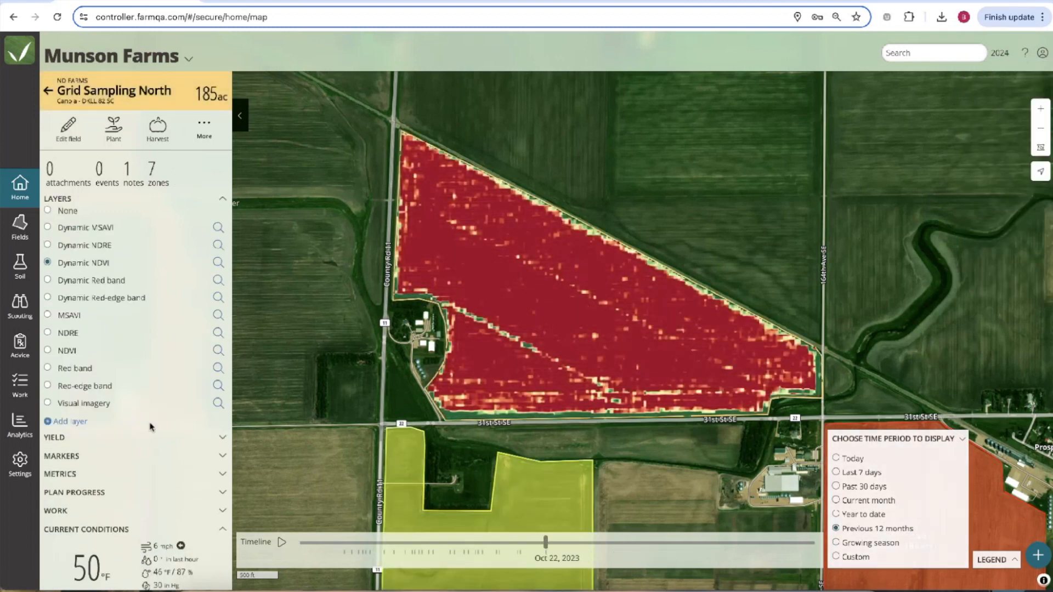
# Glance at the field's metrics, then open the Layer Example farm's home map in the Analytics tab.
pyautogui.click(222, 473)
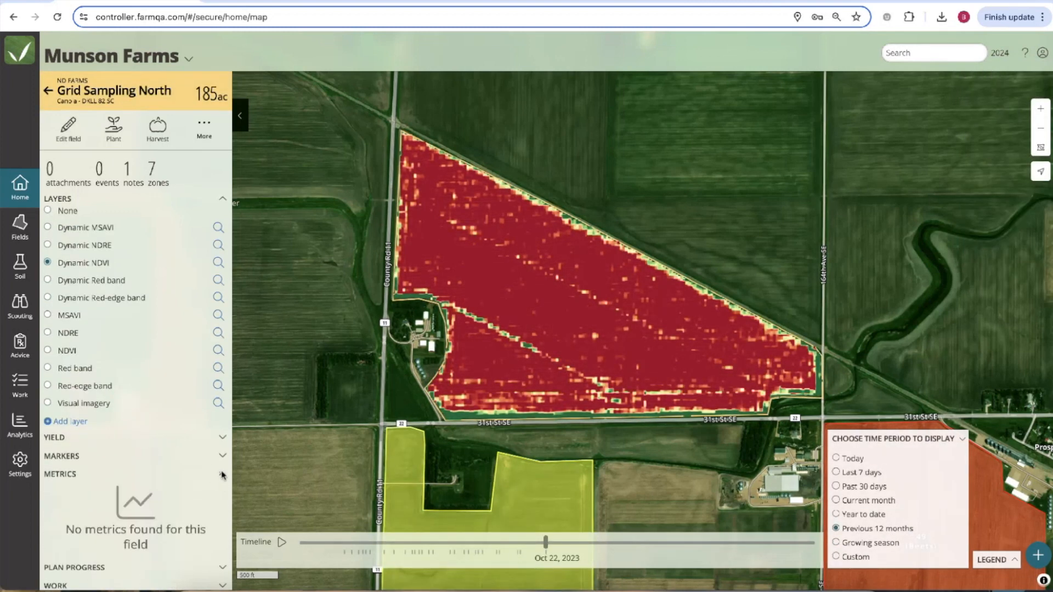
pyautogui.click(222, 474)
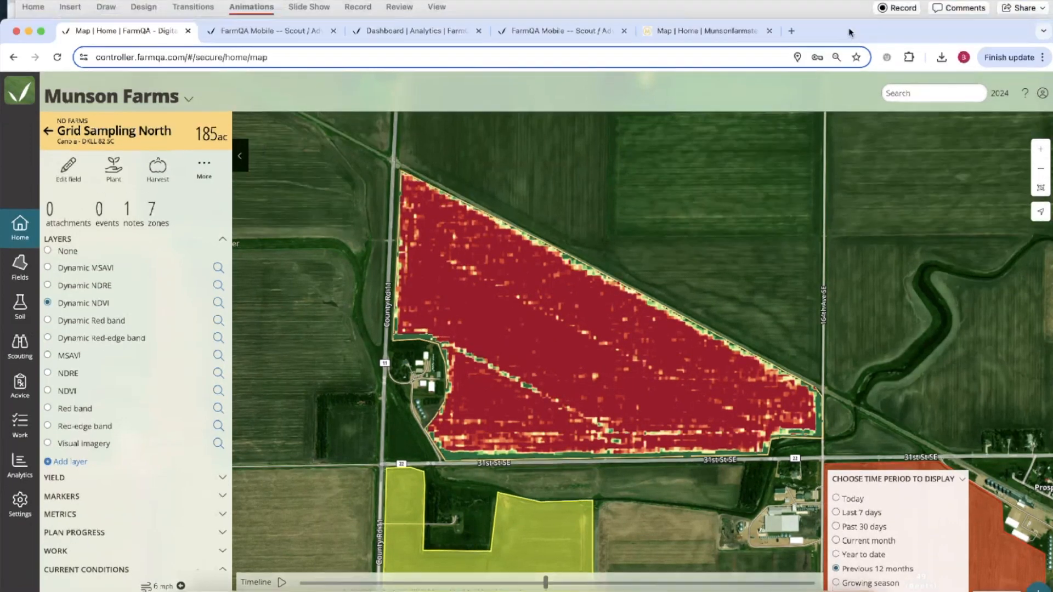
pyautogui.click(416, 32)
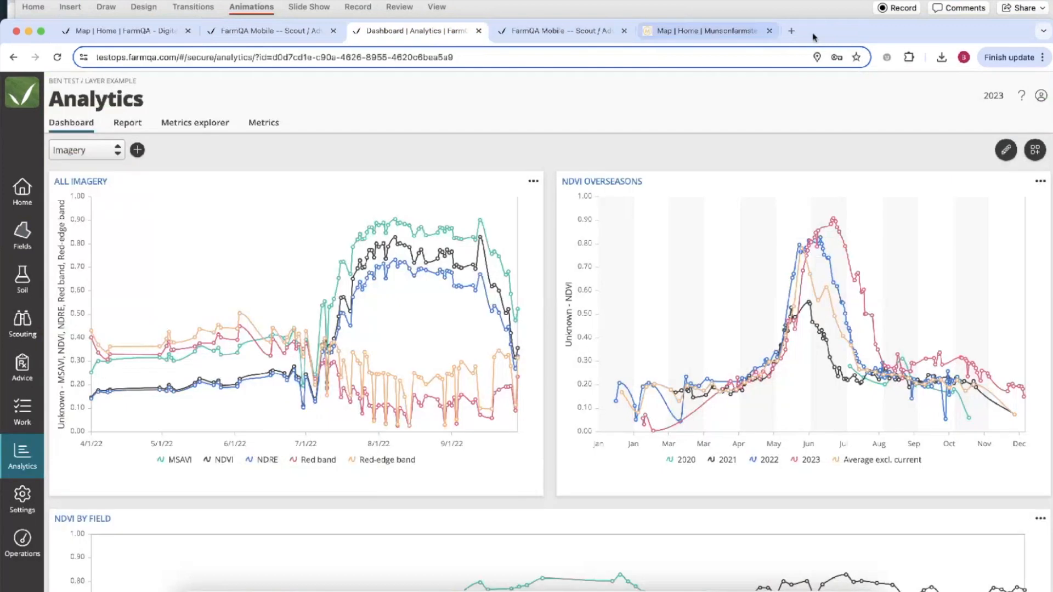
pyautogui.click(22, 149)
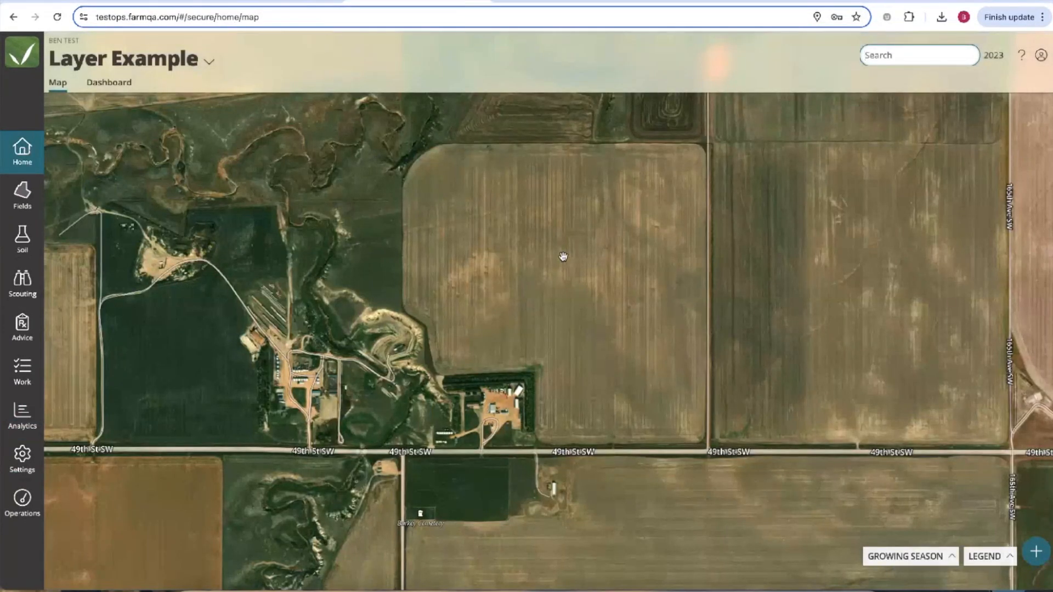
# Select field F30 and open its Satellite - NDVI chart.
pyautogui.click(536, 271)
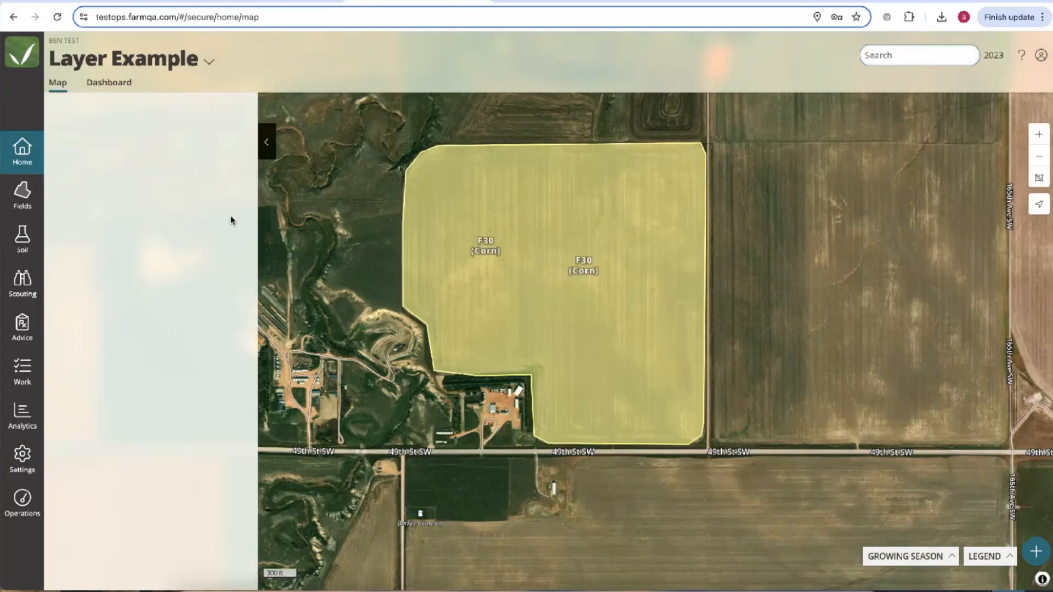
pyautogui.scroll(-8, 156, 439)
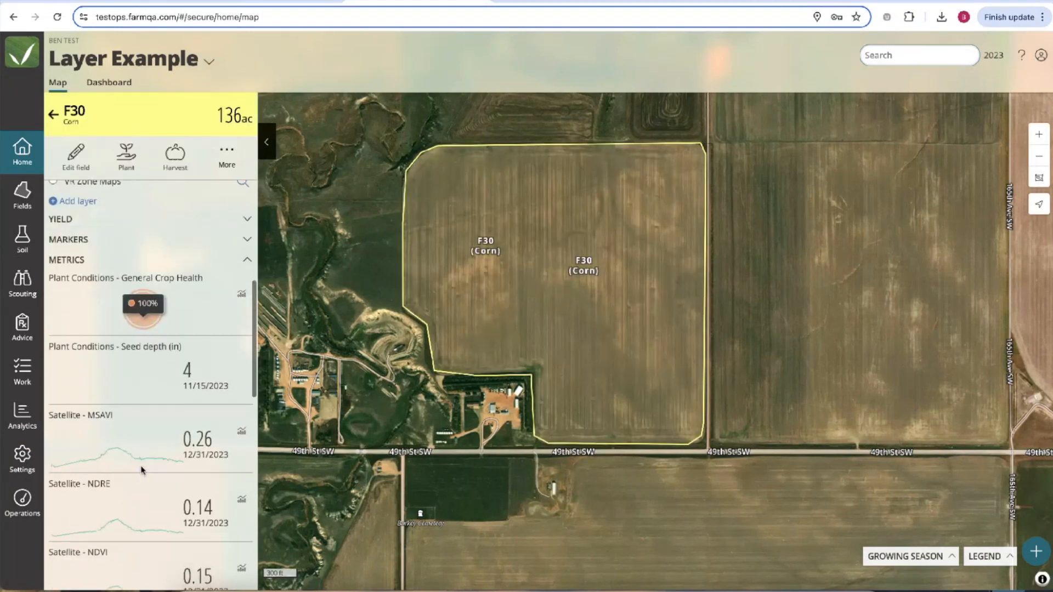
pyautogui.click(241, 478)
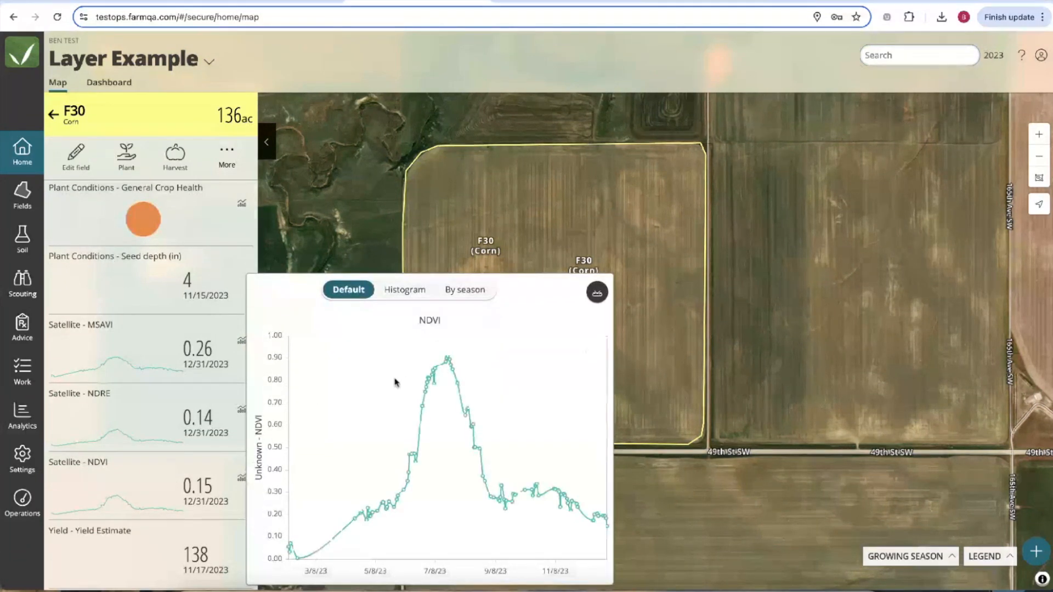
pyautogui.scroll(1, 195, 254)
pyautogui.scroll(5, 195, 254)
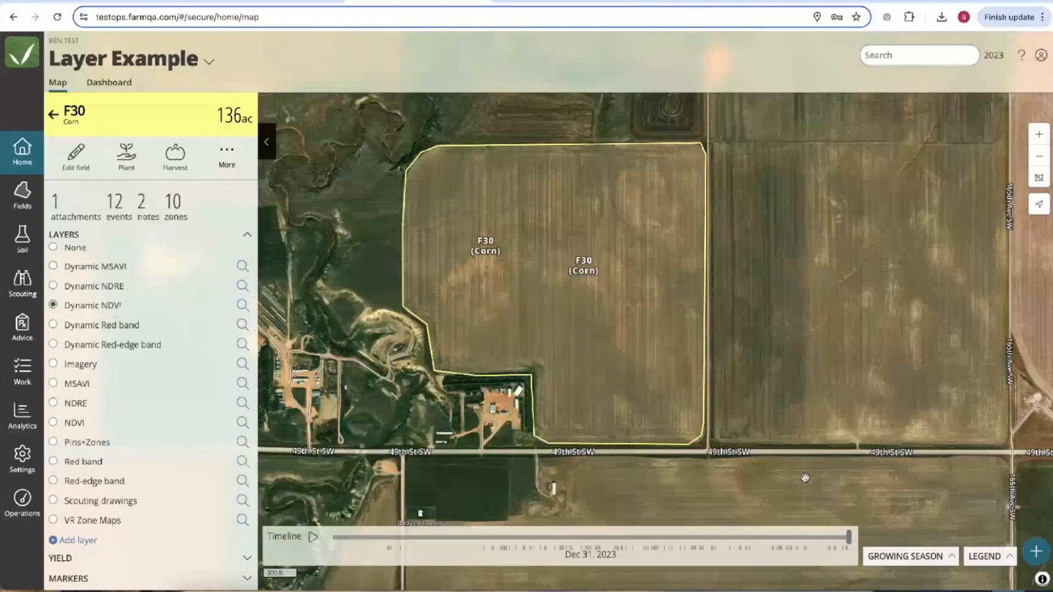
# Step F30's imagery back to Aug 15, 2023.
pyautogui.moveTo(850, 540); pyautogui.dragTo(653, 539)
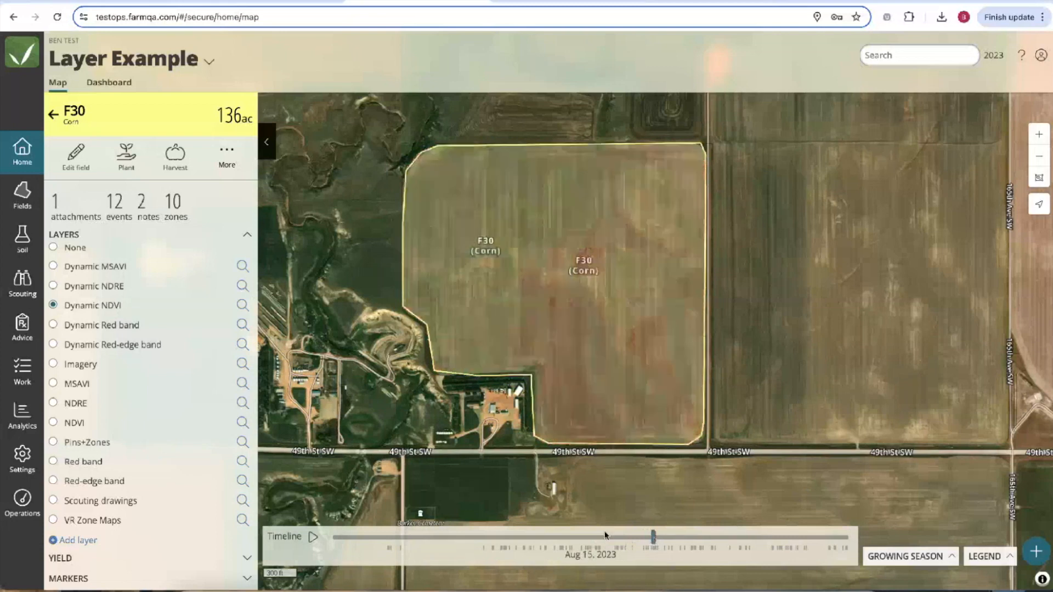
pyautogui.scroll(-3, 170, 463)
pyautogui.scroll(-5, 170, 462)
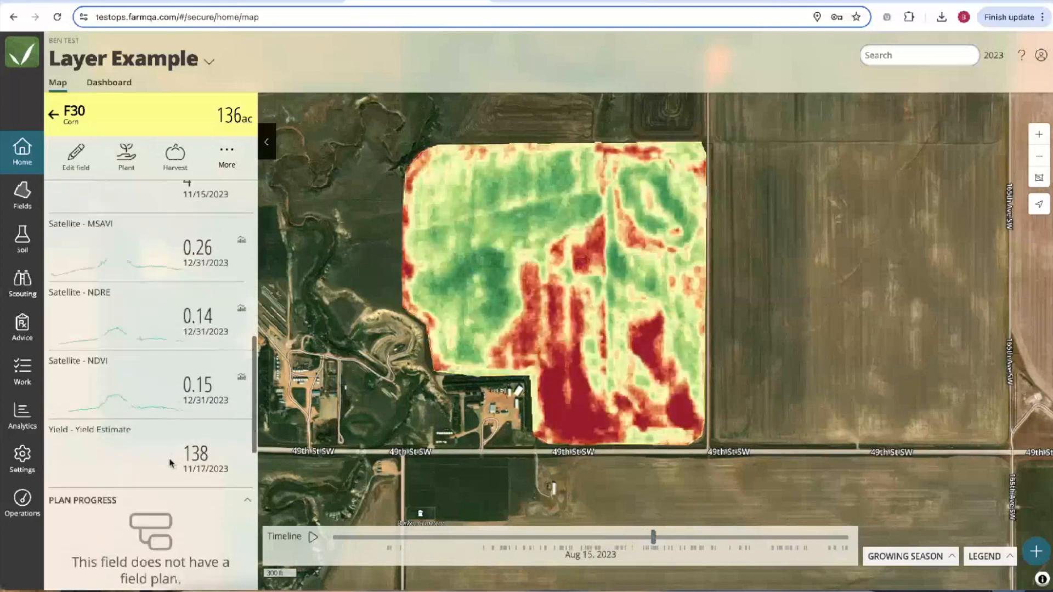
# Reopen F30's NDVI time-series chart with the browser in full screen.
pyautogui.click(240, 378)
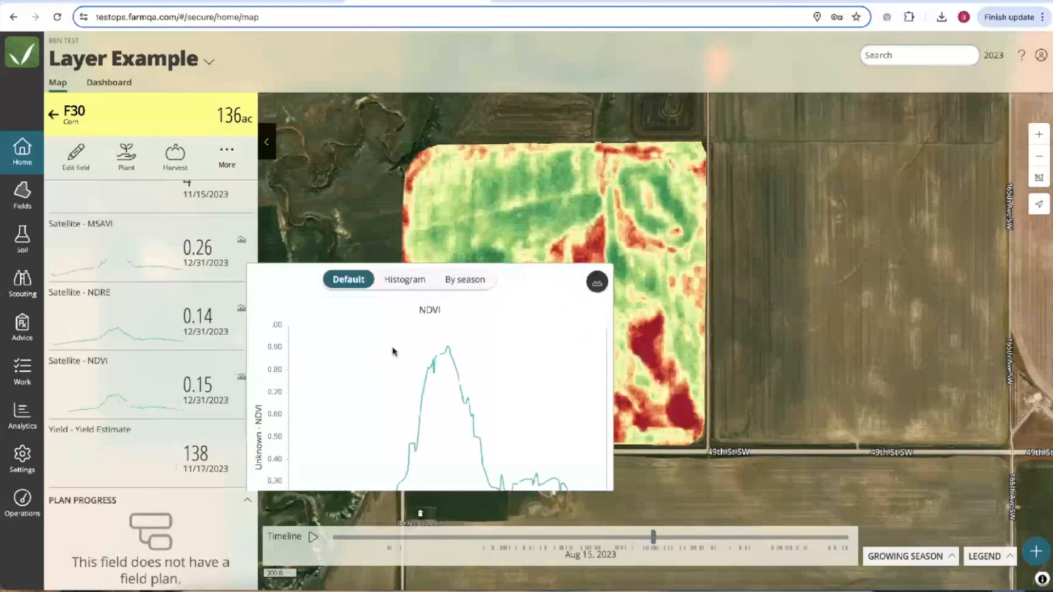
pyautogui.scroll(-1, 421, 397)
pyautogui.scroll(2, 421, 397)
pyautogui.click(187, 385)
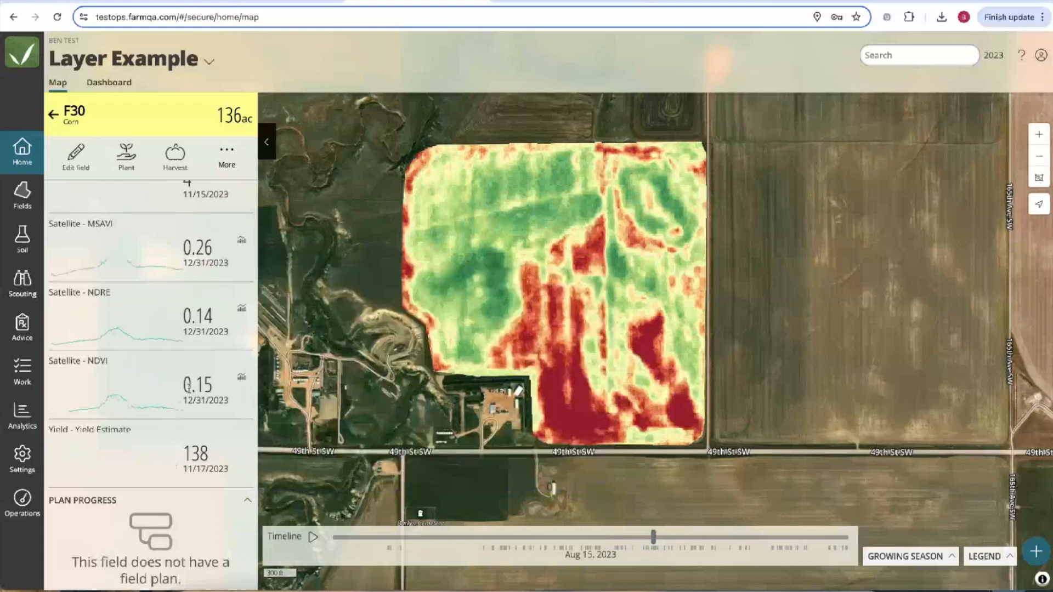
pyautogui.click(241, 378)
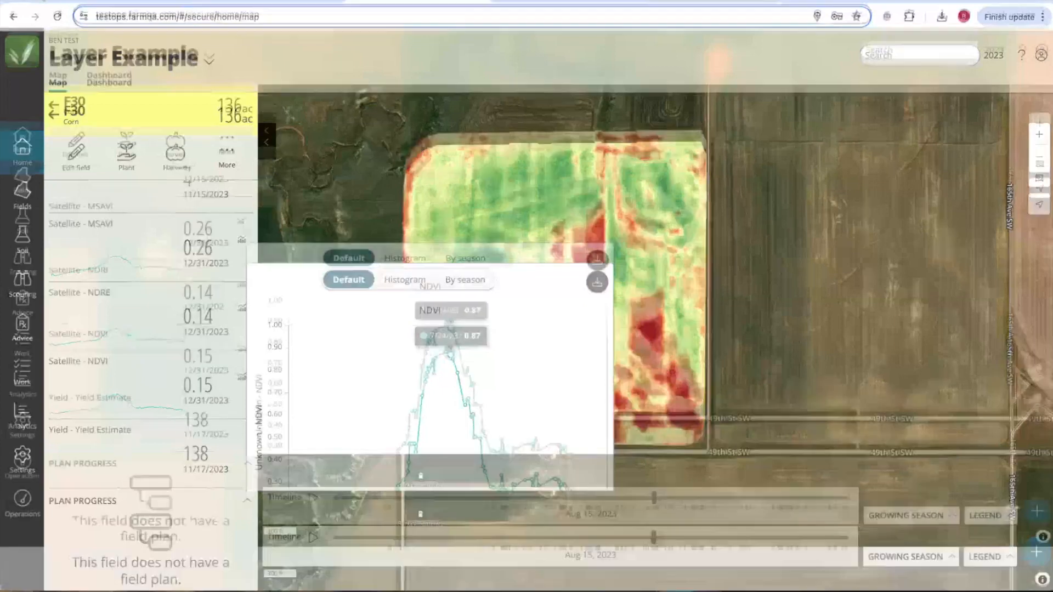
pyautogui.press('ctrl+super+f')
pyautogui.click(242, 325)
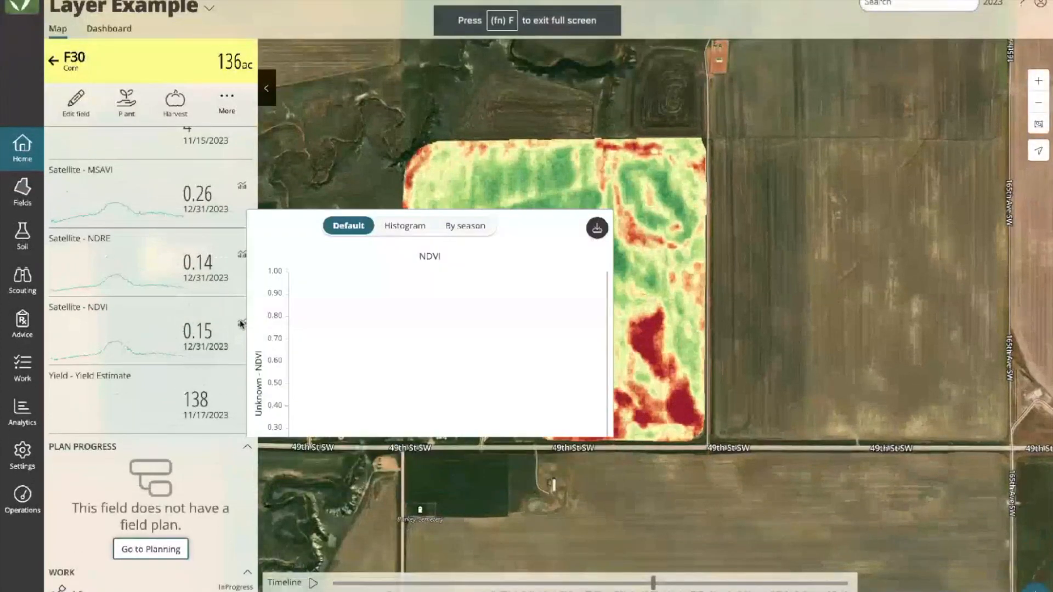
# Return to the farm map, reselect F30 and reopen its NDVI time-series chart.
pyautogui.click(22, 194)
pyautogui.click(22, 147)
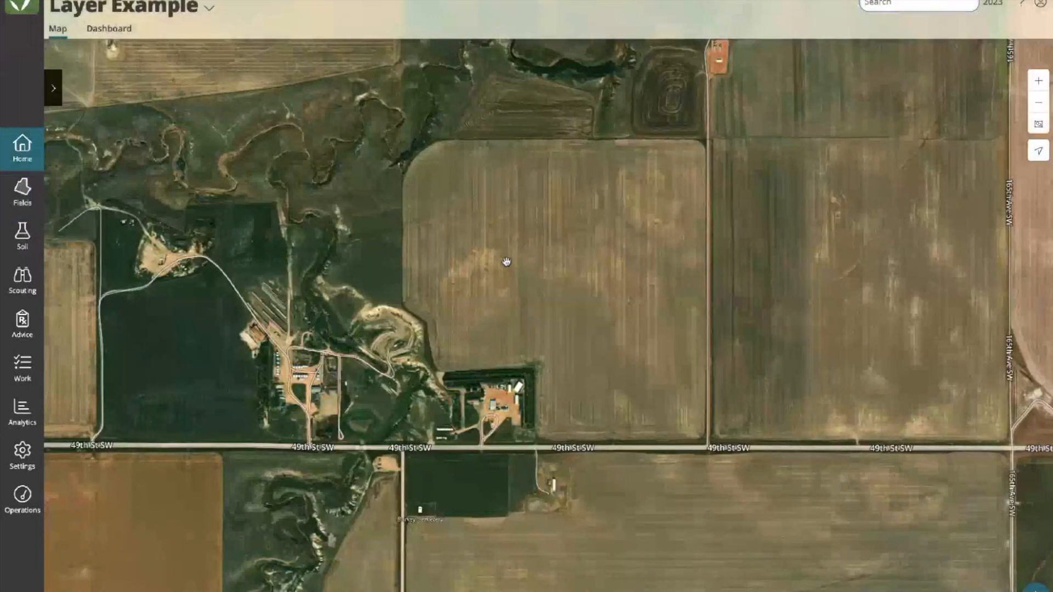
pyautogui.click(505, 264)
pyautogui.click(63, 181)
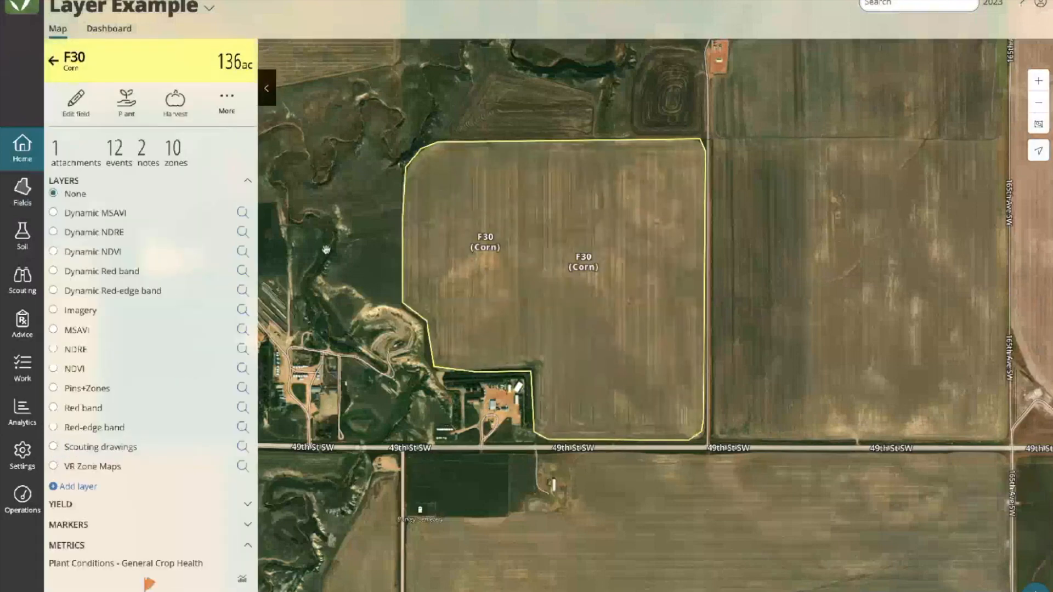
pyautogui.scroll(-8, 114, 310)
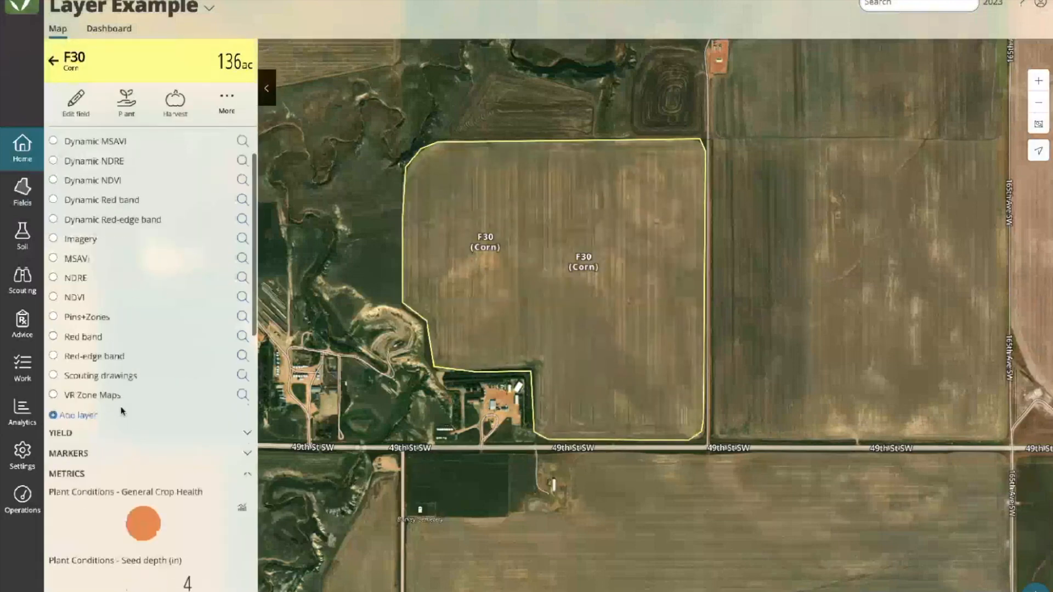
pyautogui.click(241, 369)
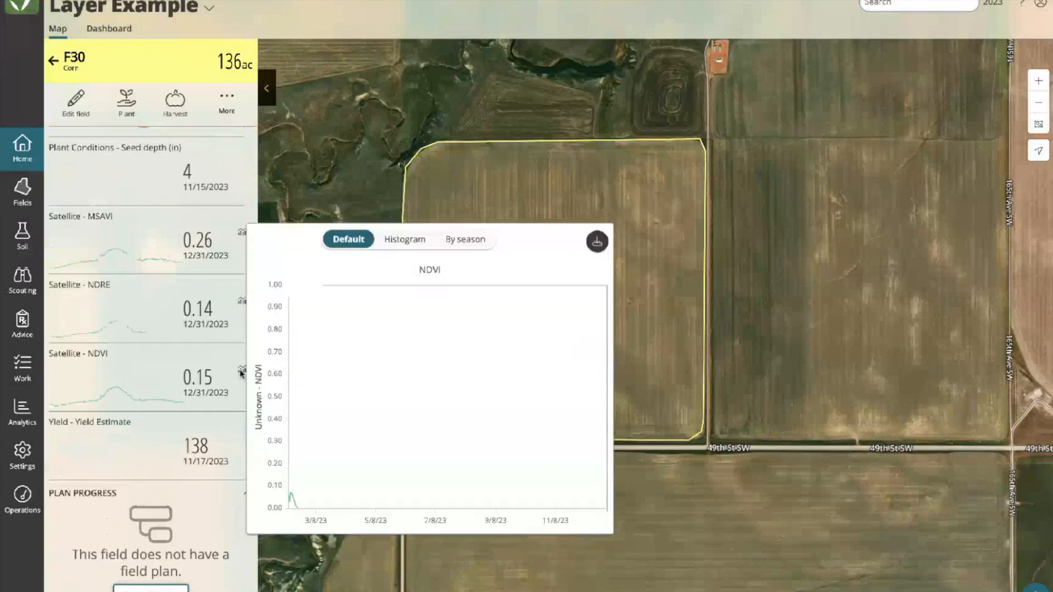
pyautogui.moveTo(369, 453)
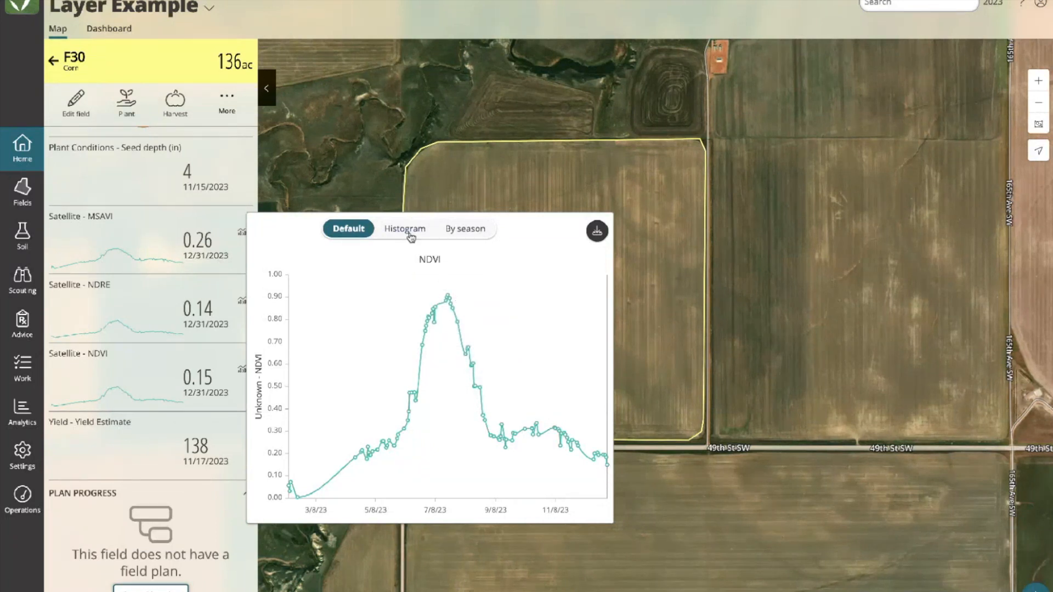
# Show F30's NDVI histogram, then compare by season with Average, 2022 and 2020 curves hidden.
pyautogui.click(400, 231)
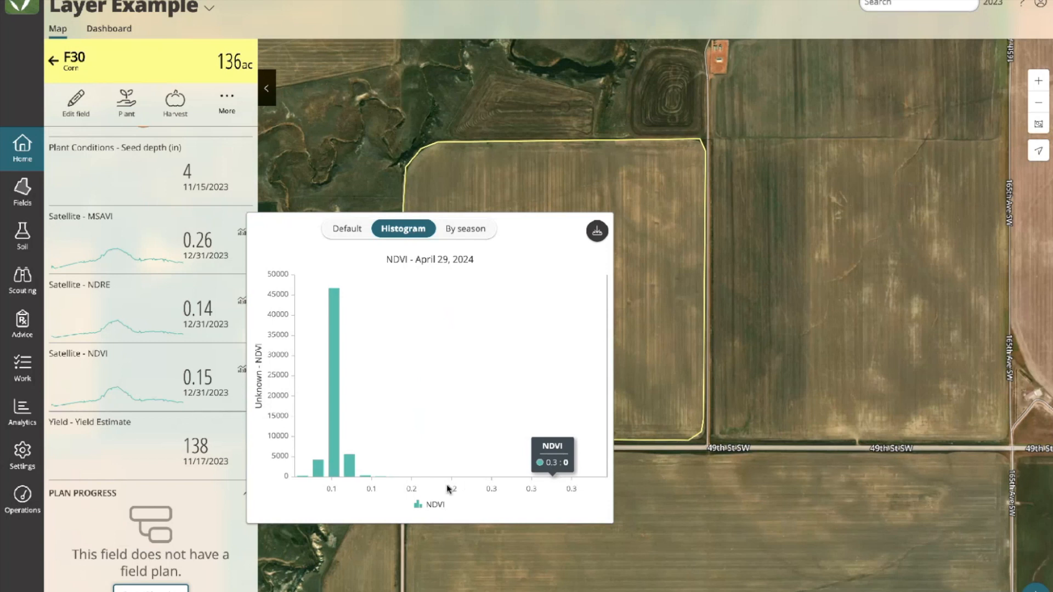
pyautogui.moveTo(314, 474)
pyautogui.moveTo(353, 470)
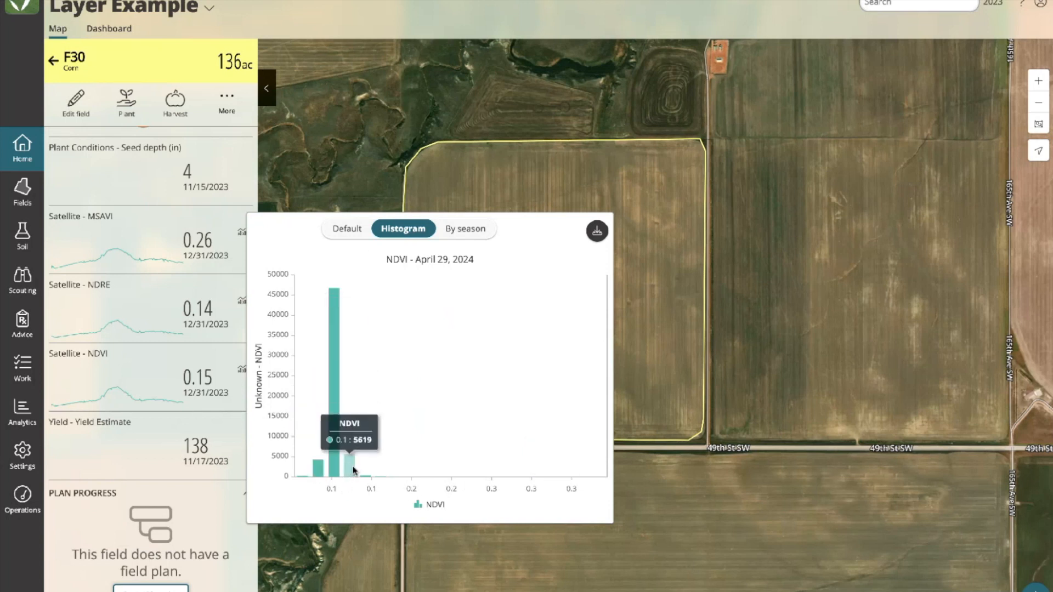
pyautogui.click(466, 236)
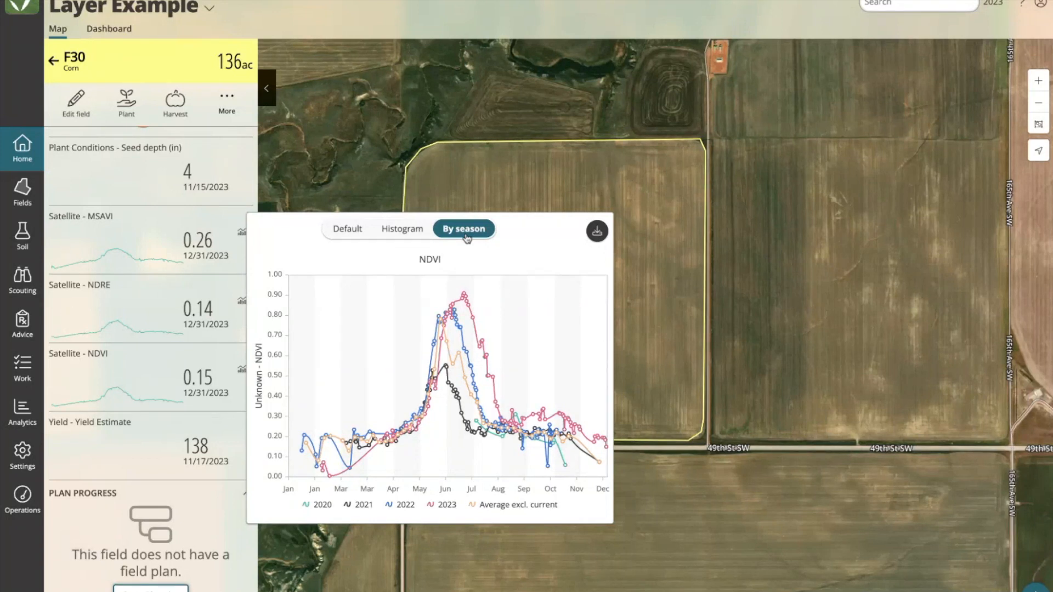
pyautogui.click(496, 506)
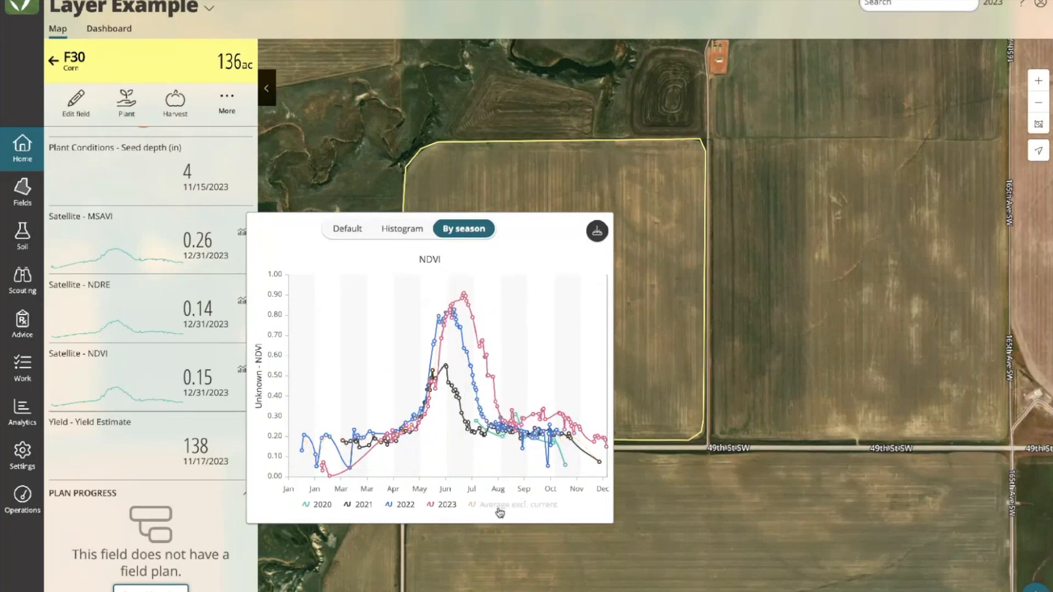
pyautogui.click(408, 505)
pyautogui.click(321, 506)
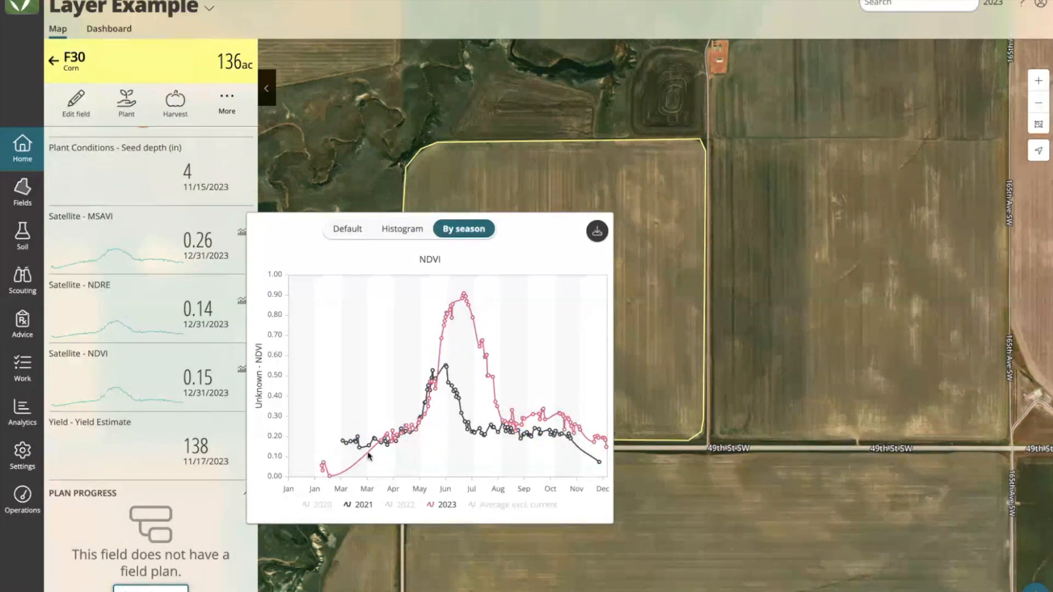
# Return the NDVI chart to its Default view and leave full screen.
pyautogui.moveTo(480, 310)
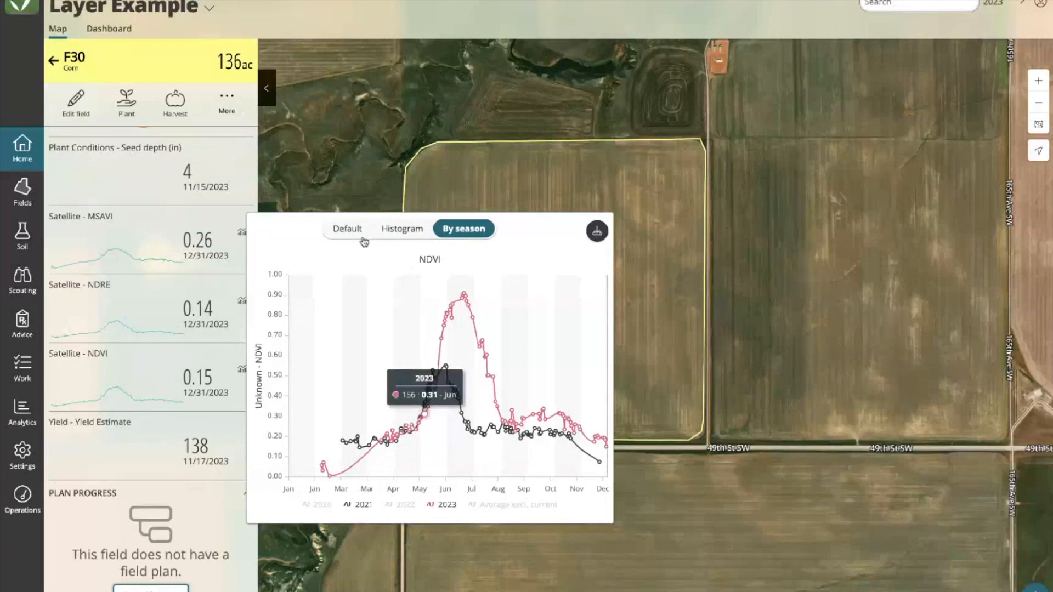
pyautogui.click(406, 233)
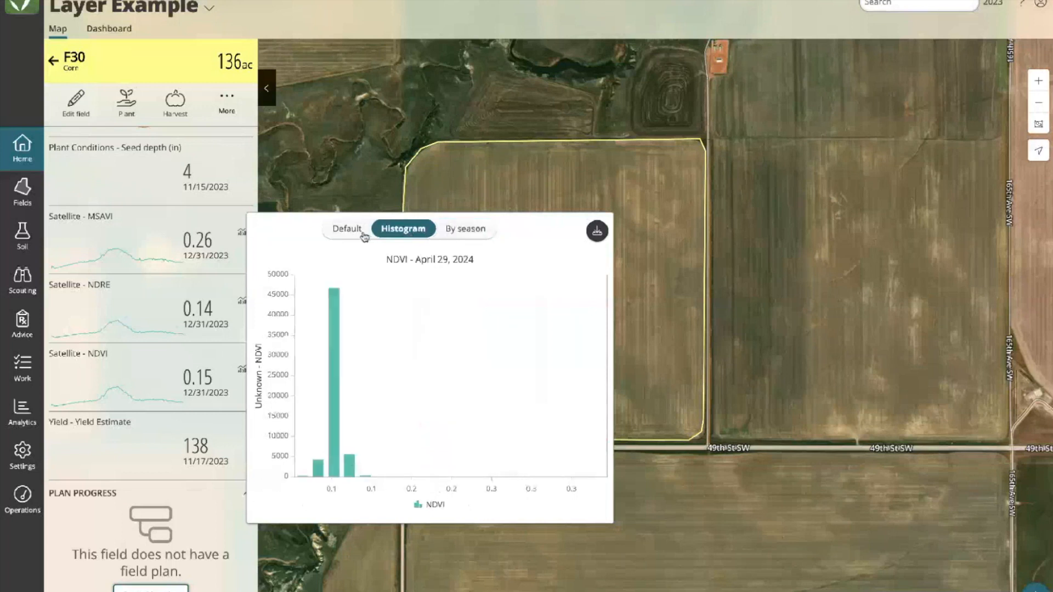
pyautogui.click(351, 231)
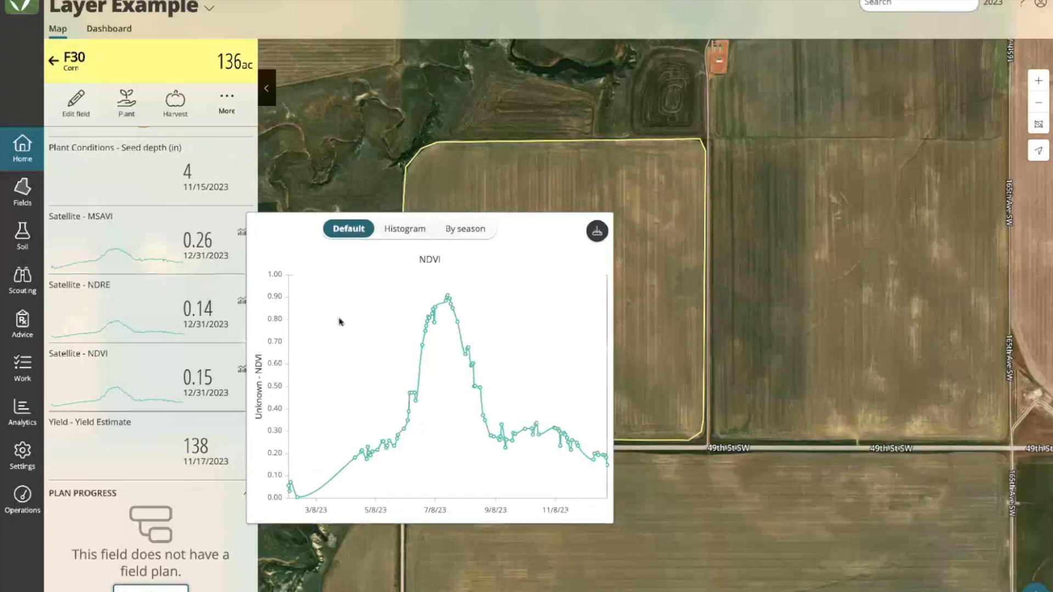
pyautogui.moveTo(456, 281)
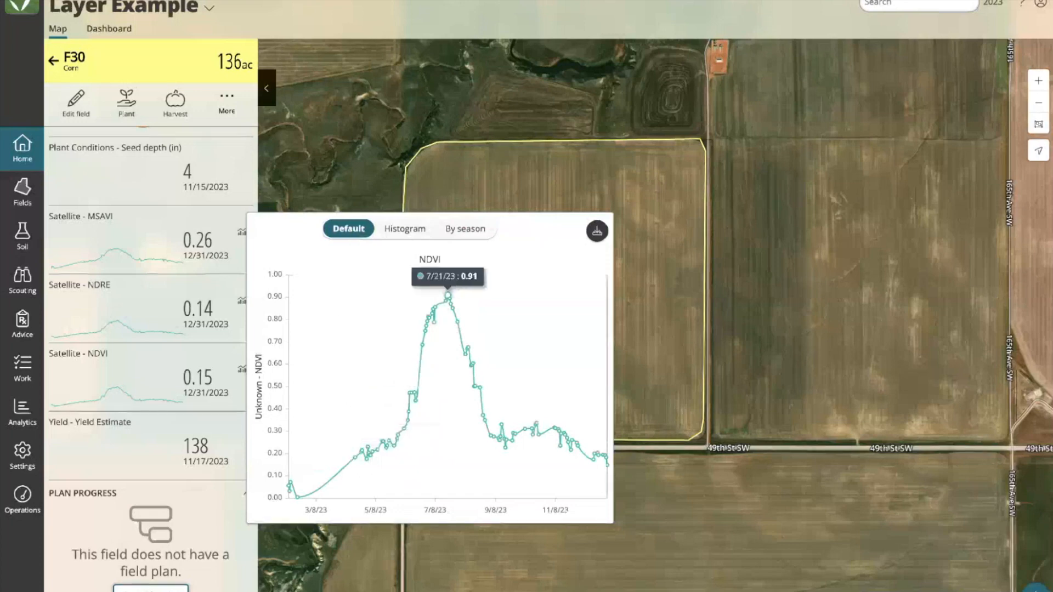
pyautogui.moveTo(33, 3)
pyautogui.click(77, 9)
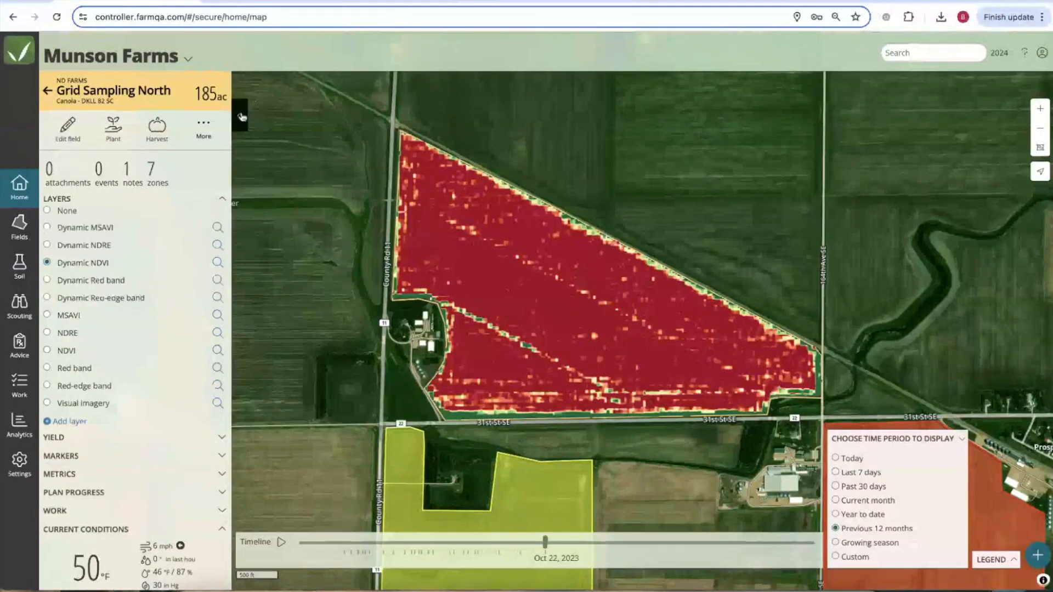
# Filter the Munson Farms map to corn fields and centre the matching fields.
pyautogui.click(48, 91)
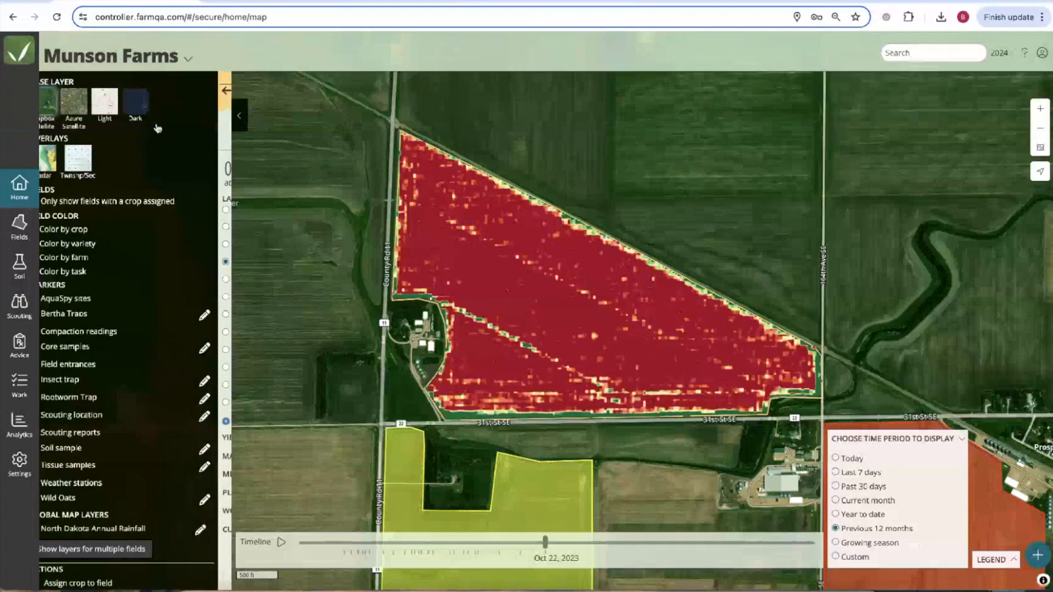
pyautogui.scroll(-5, 480, 284)
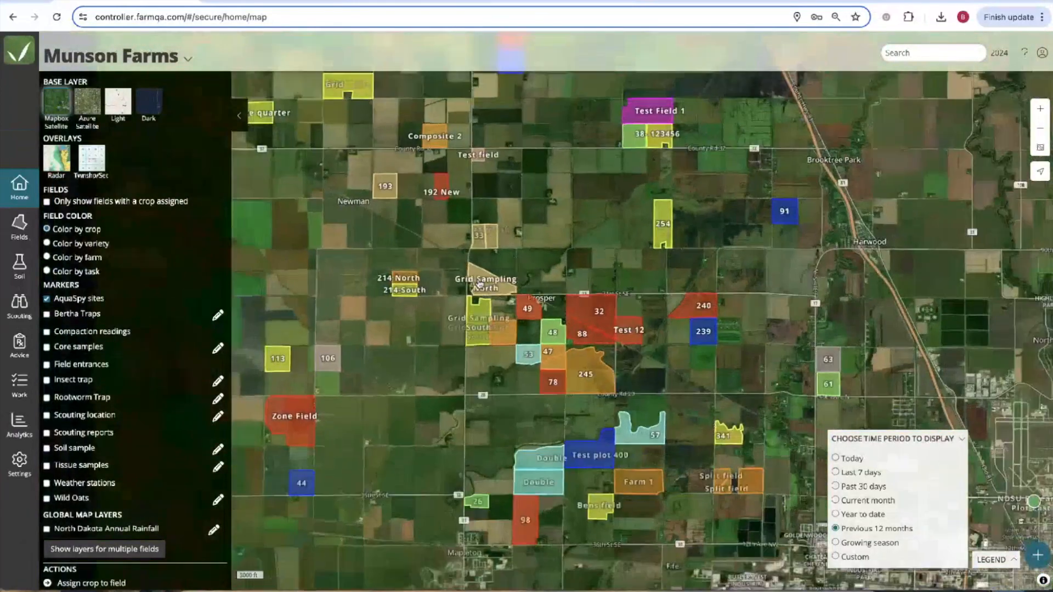
pyautogui.click(902, 57)
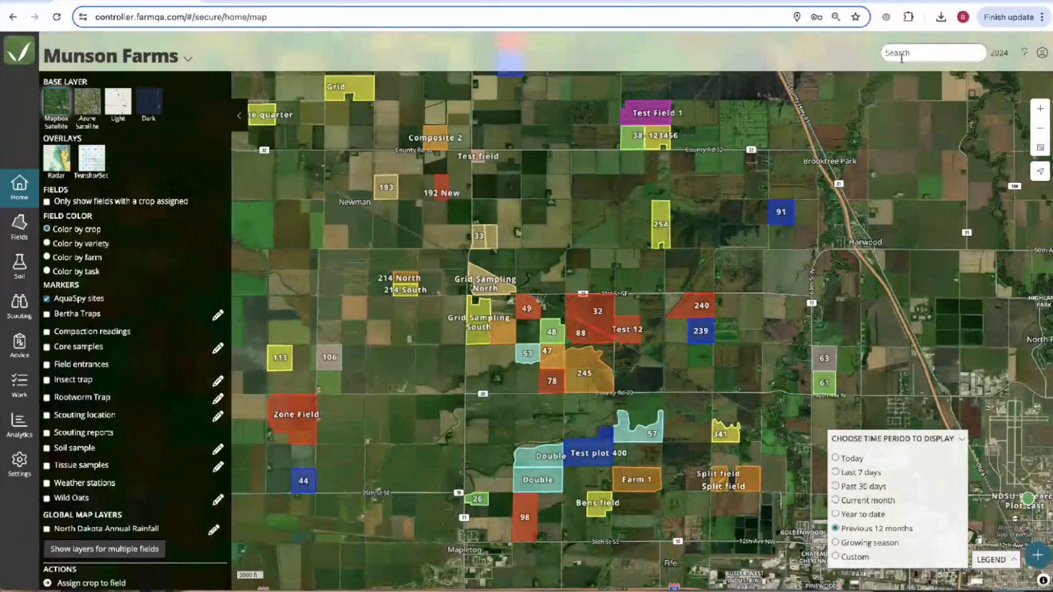
pyautogui.write('g')
pyautogui.write('orn')
pyautogui.moveTo(365, 248); pyautogui.dragTo(654, 257)
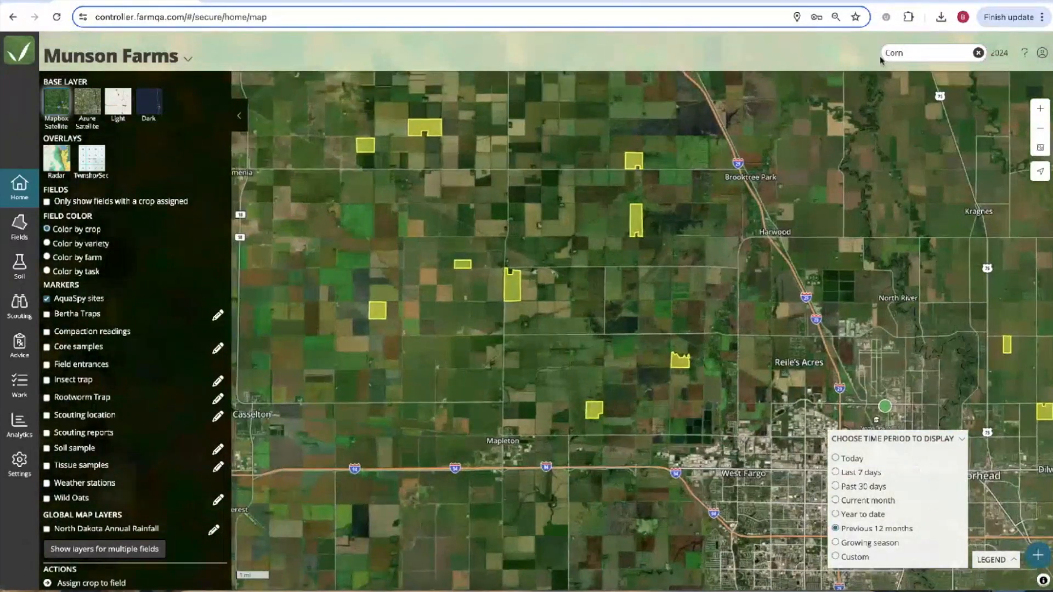
pyautogui.scroll(5, 602, 219)
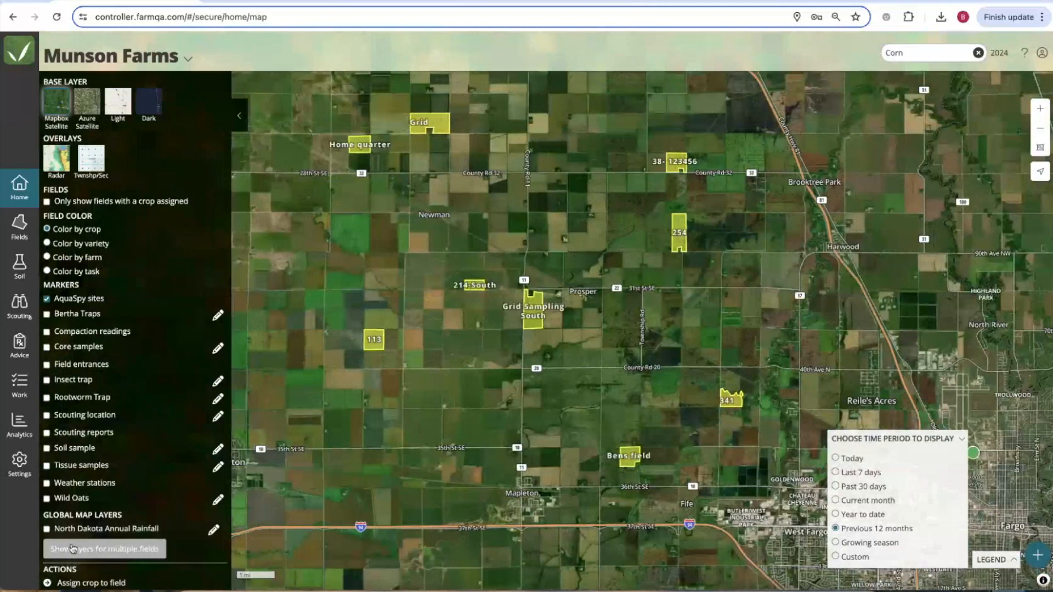
# Apply the Dynamic NDVI layer across multiple fields.
pyautogui.click(113, 550)
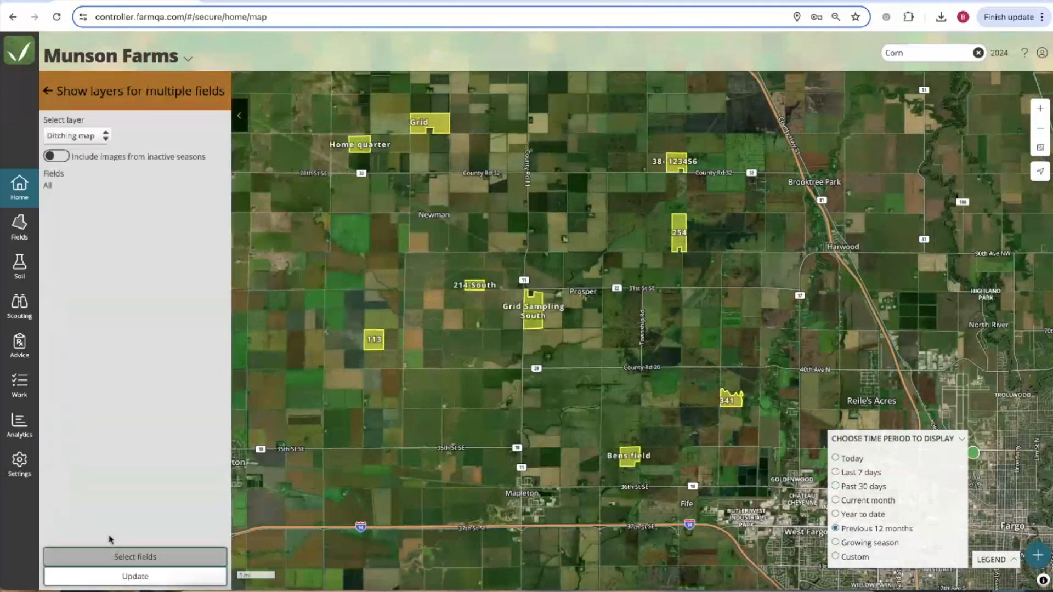
pyautogui.click(92, 140)
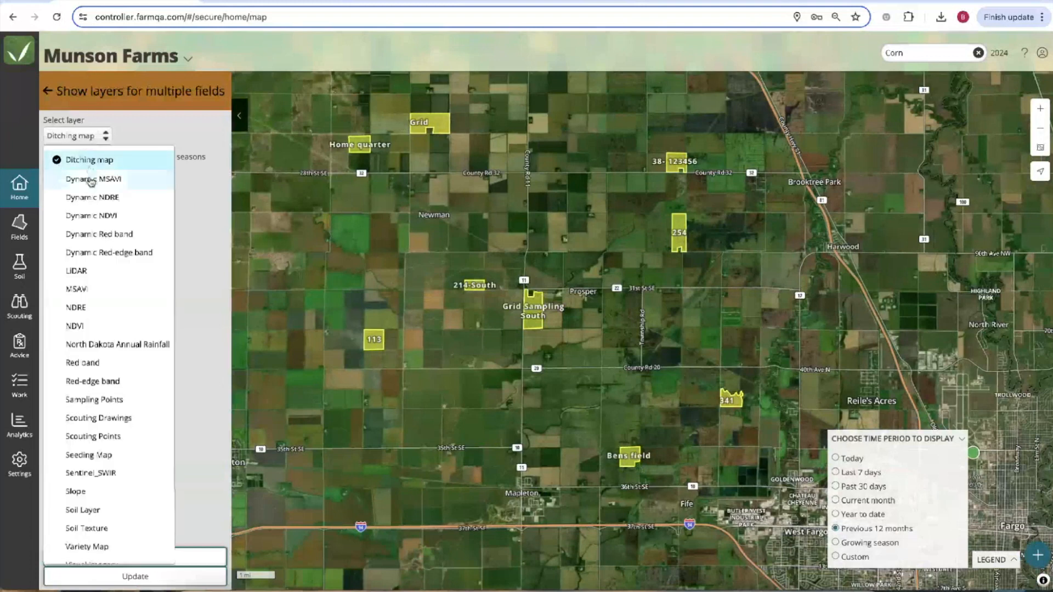
pyautogui.click(112, 217)
pyautogui.click(141, 582)
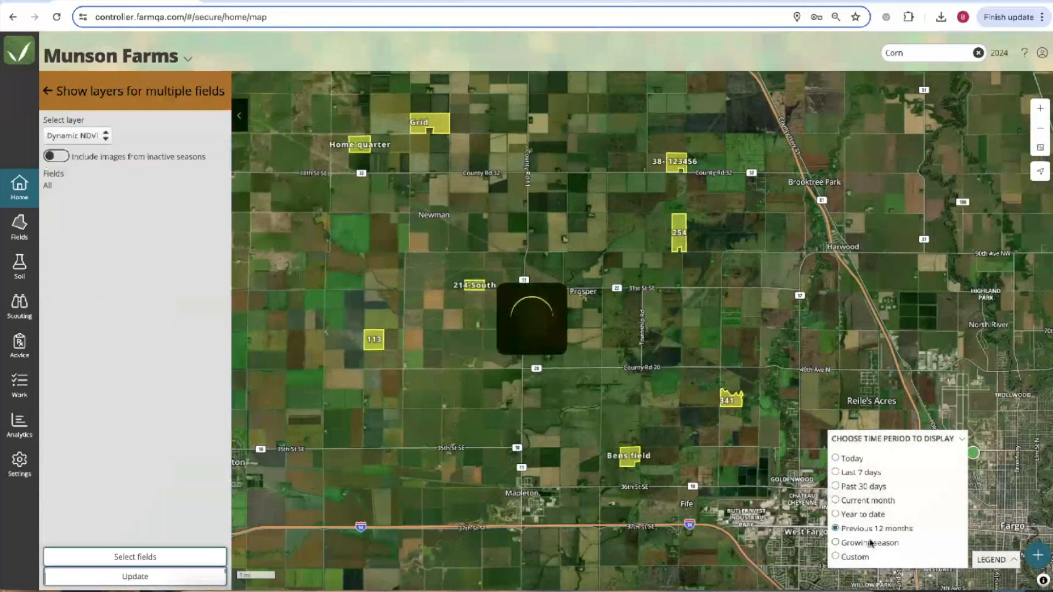
# Step the NDVI imagery back to Jul 9, 2023 and reopen the Select layer list.
pyautogui.moveTo(545, 545); pyautogui.dragTo(398, 543)
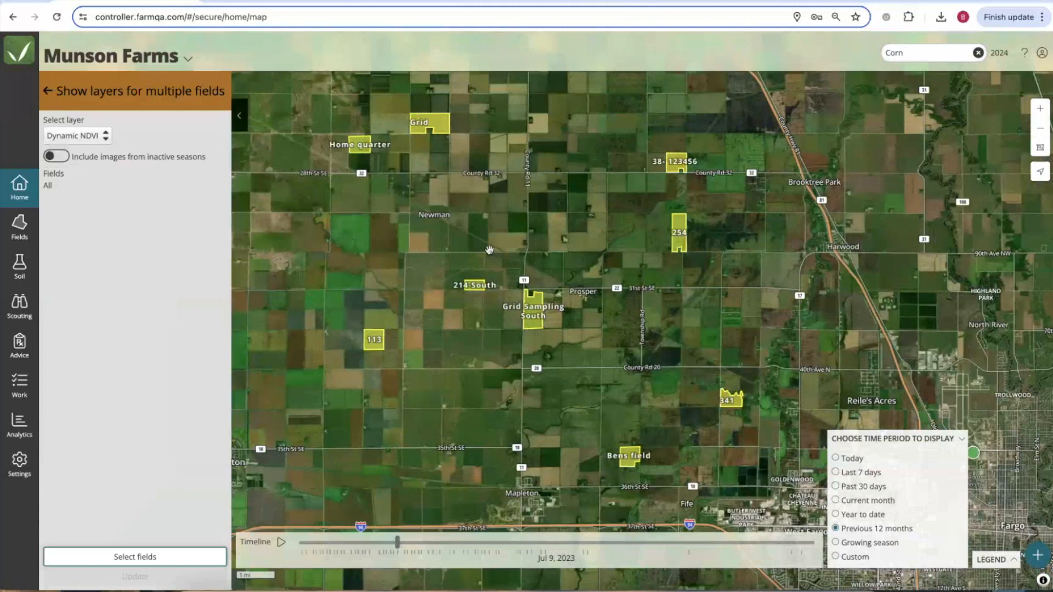
pyautogui.scroll(2, 524, 257)
pyautogui.scroll(1, 525, 258)
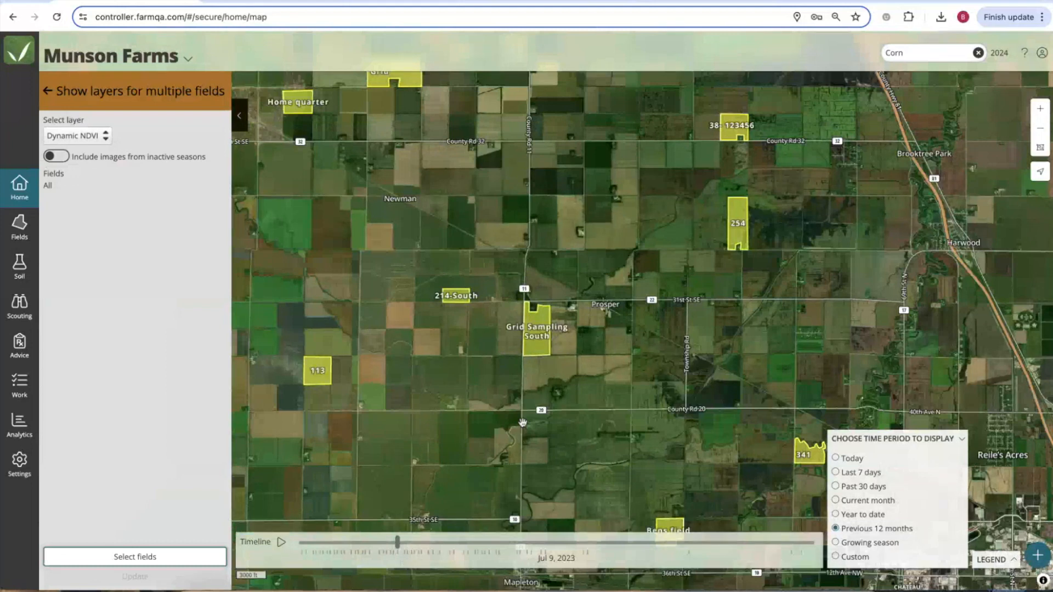
pyautogui.click(104, 138)
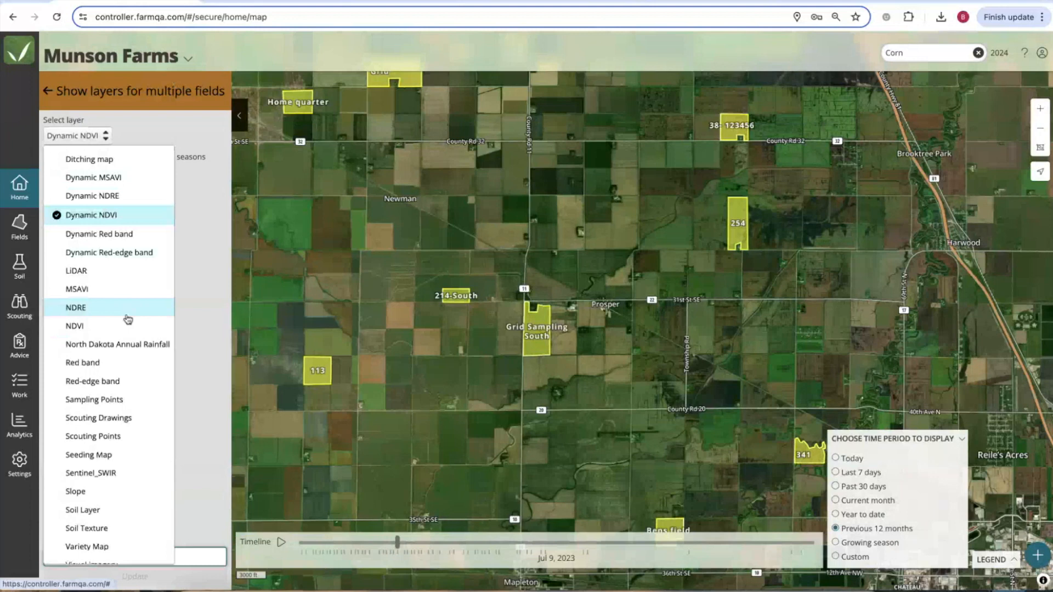
# Show Dynamic NDVI imagery from Jul 6, 2023 and pan around the Prosper fields.
pyautogui.click(393, 542)
pyautogui.click(393, 543)
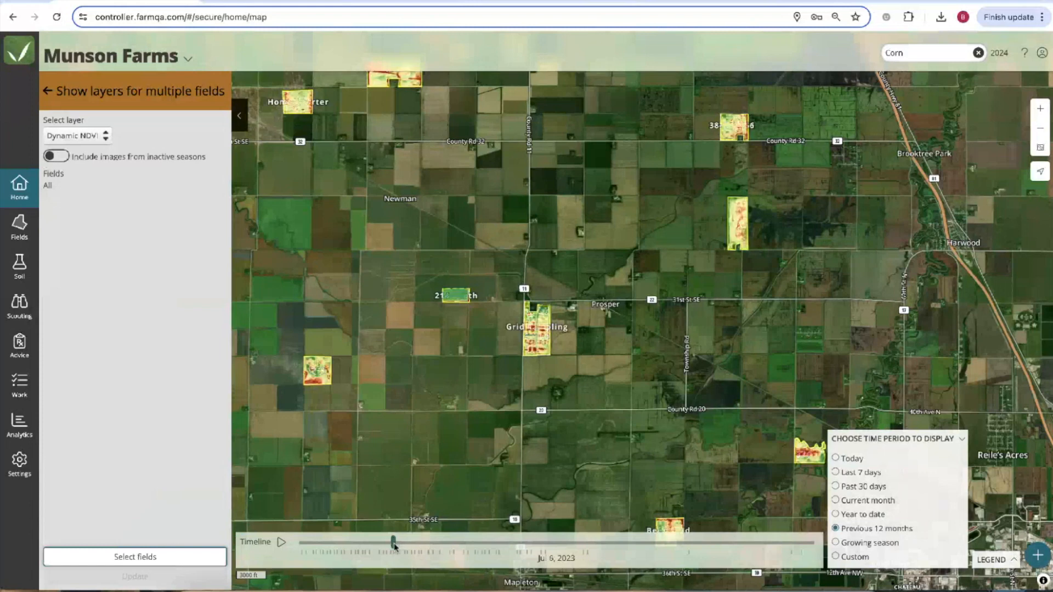
pyautogui.moveTo(557, 362); pyautogui.dragTo(517, 281)
pyautogui.scroll(3, 517, 282)
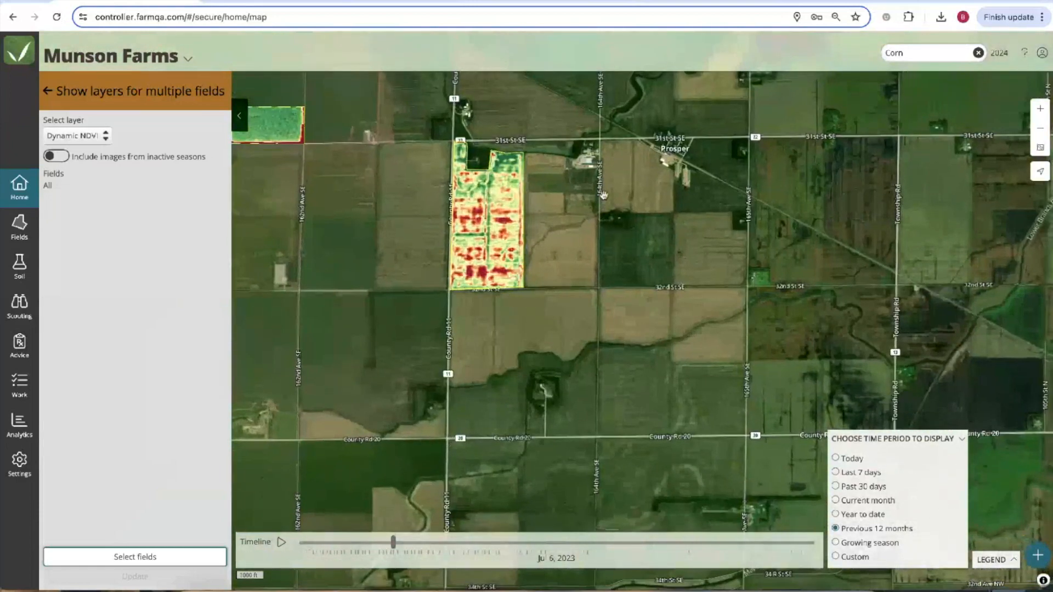
pyautogui.moveTo(555, 250); pyautogui.dragTo(494, 352)
pyautogui.scroll(-3, 494, 352)
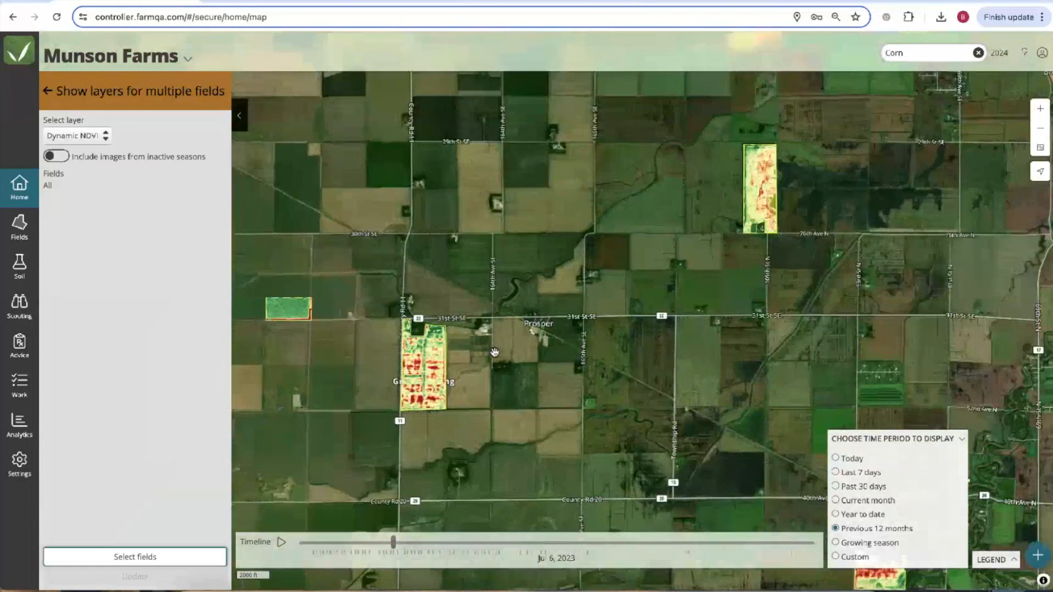
# Browse the NDVI of fields further north, then return to the map layers panel.
pyautogui.moveTo(679, 191); pyautogui.dragTo(678, 305)
pyautogui.moveTo(680, 114); pyautogui.dragTo(730, 262)
pyautogui.scroll(-2, 729, 262)
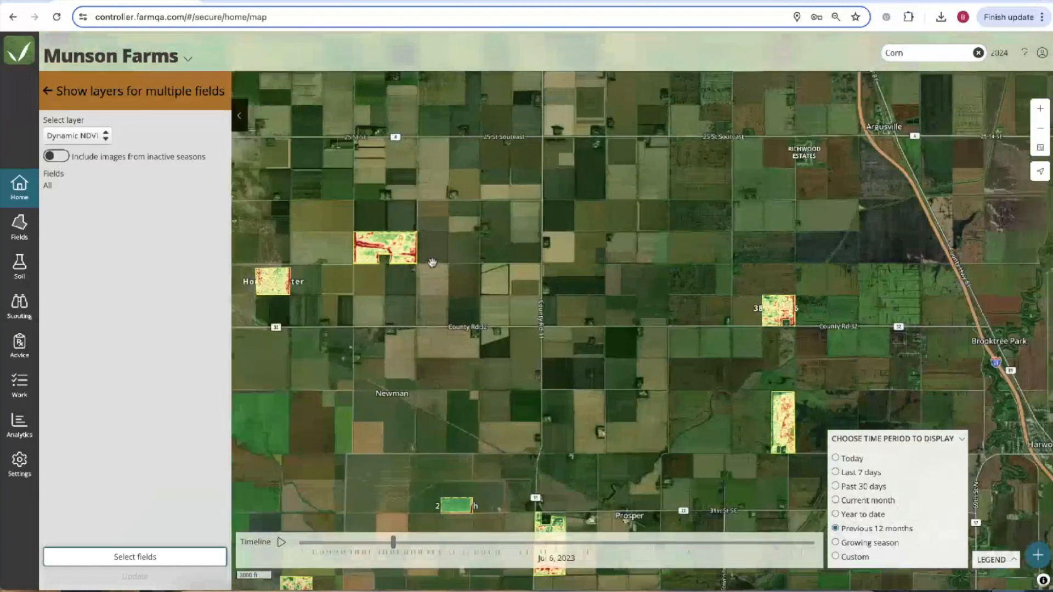
pyautogui.moveTo(468, 259); pyautogui.dragTo(575, 165)
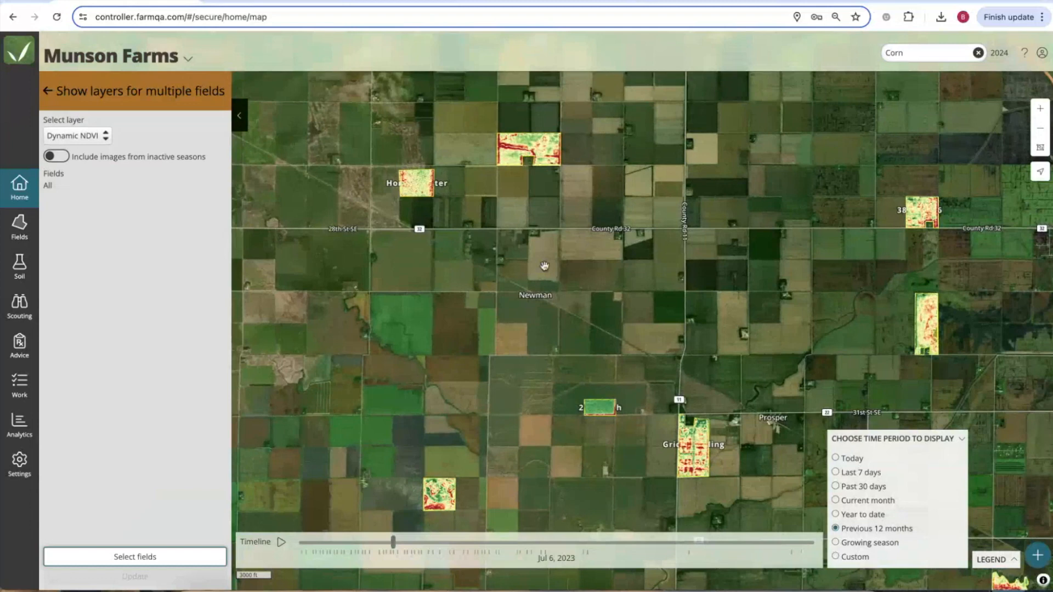
pyautogui.moveTo(548, 301); pyautogui.dragTo(515, 293)
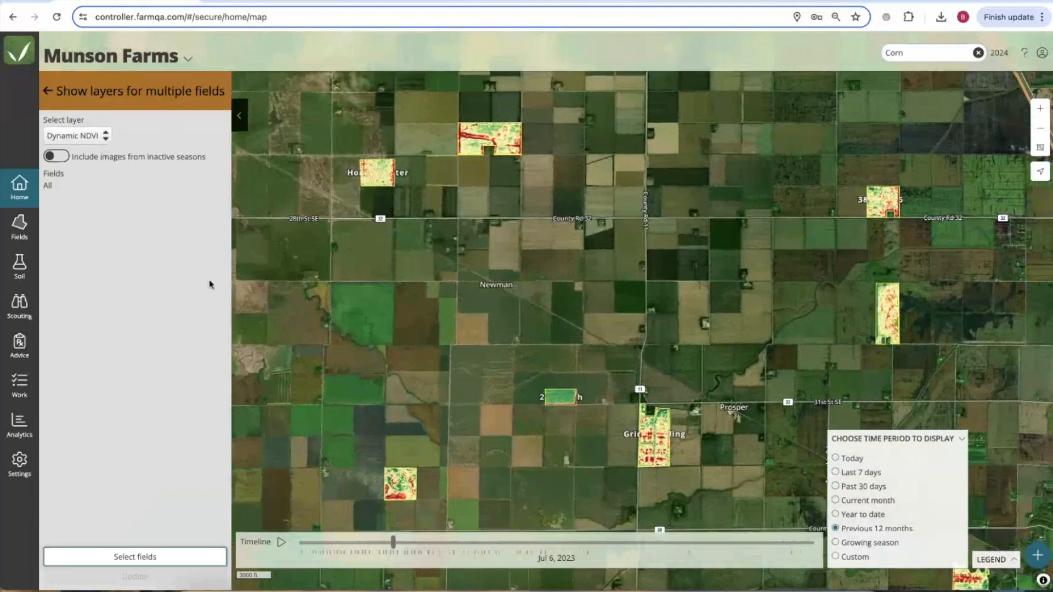
pyautogui.click(48, 90)
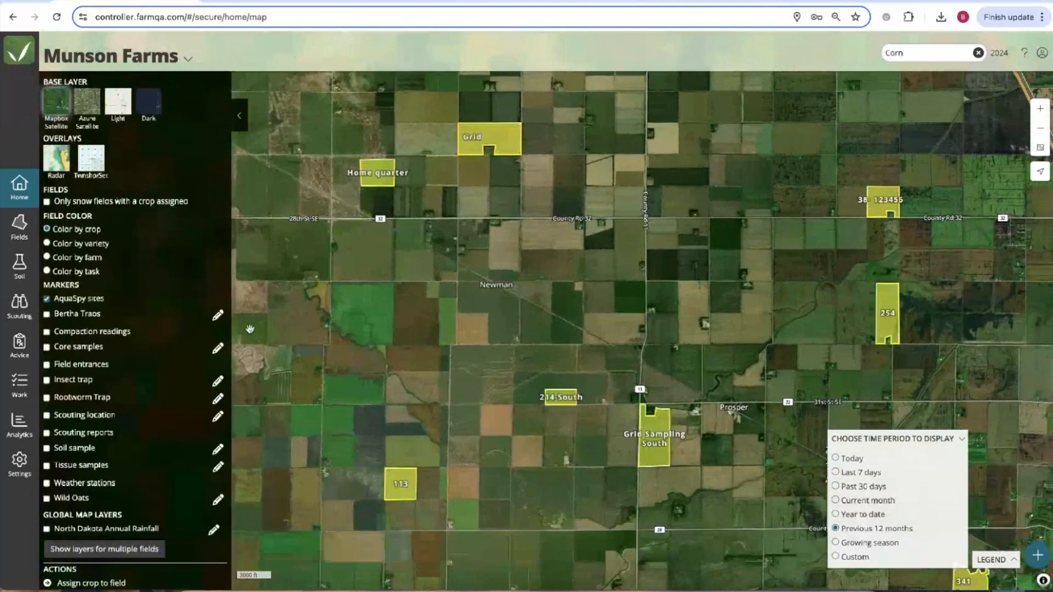
# In the scouting app, open Settings > Layer sync preferences and review the options.
pyautogui.click(285, 1)
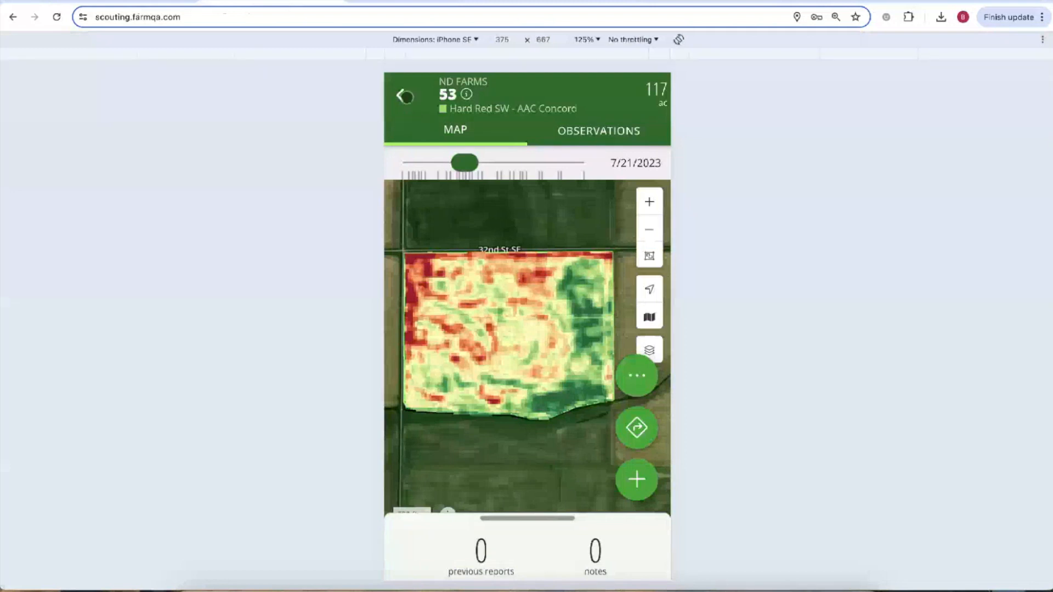
pyautogui.click(402, 94)
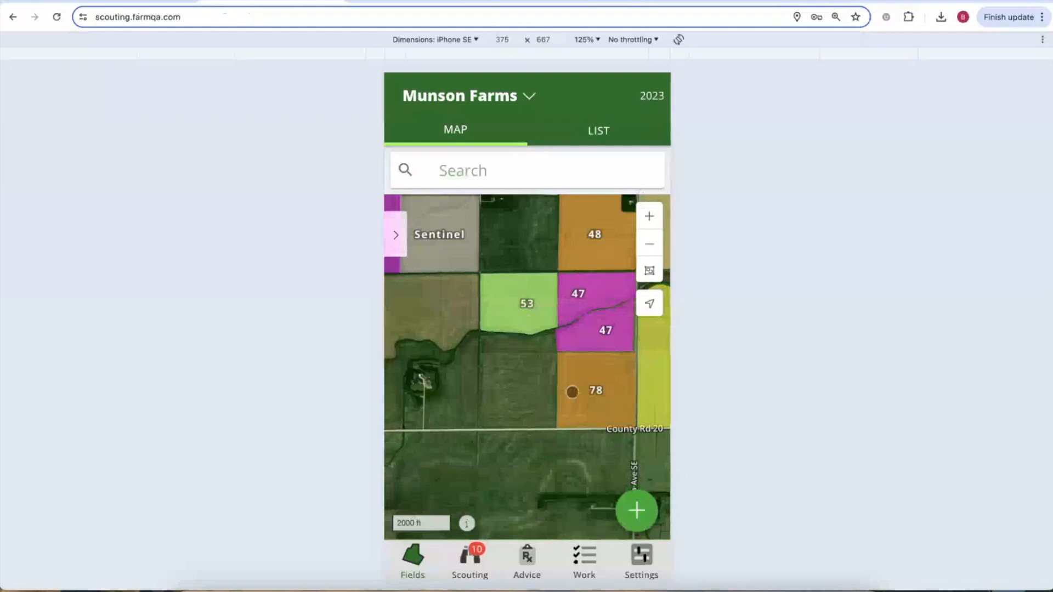
pyautogui.click(643, 552)
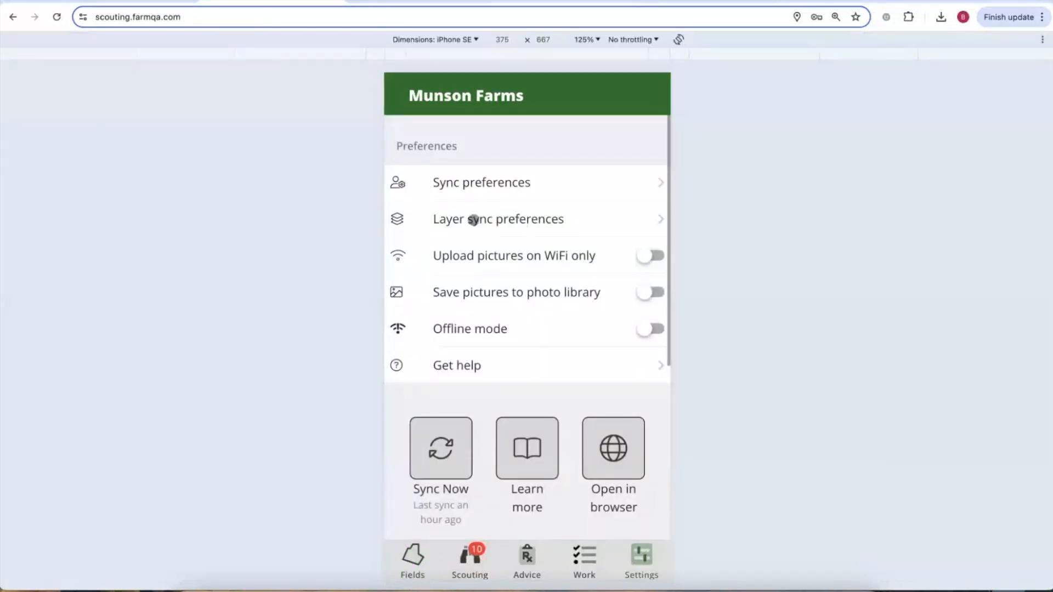
pyautogui.click(514, 218)
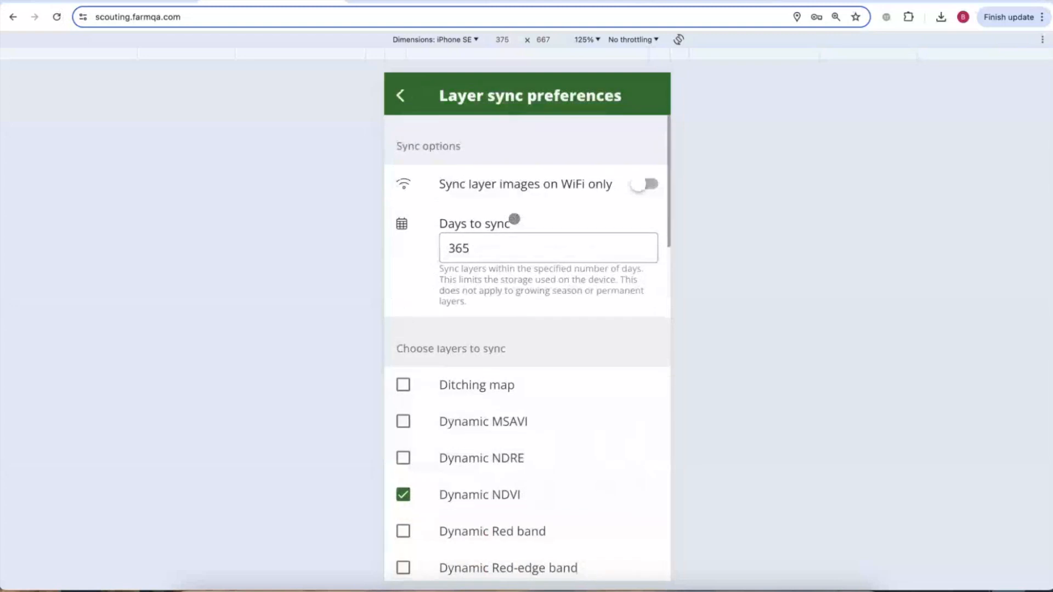
pyautogui.scroll(-2, 505, 289)
pyautogui.scroll(2, 500, 383)
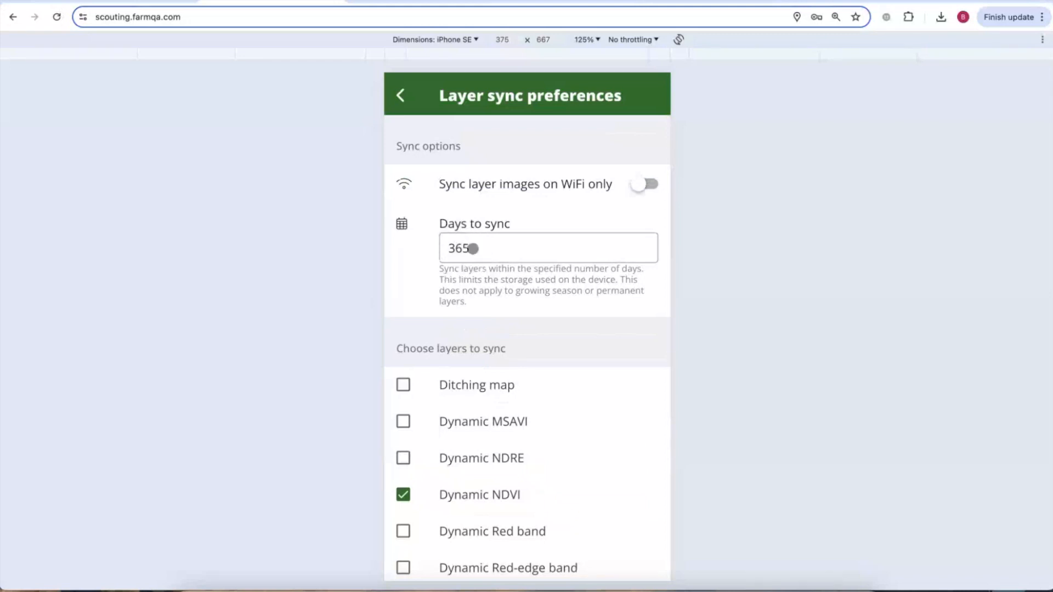
pyautogui.scroll(-3, 470, 296)
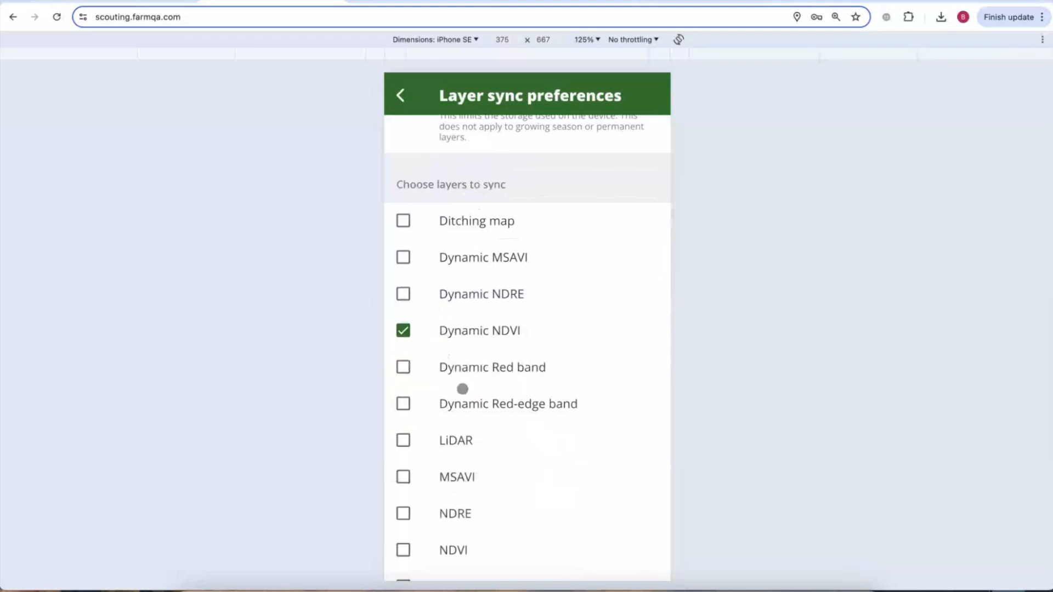
pyautogui.scroll(-1, 462, 387)
pyautogui.scroll(-15, 462, 388)
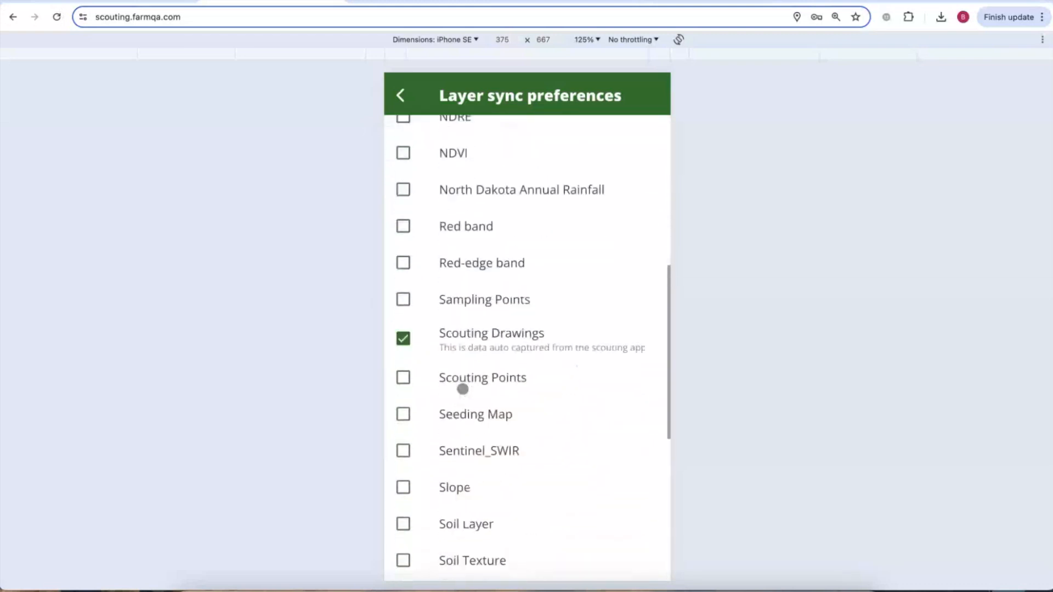
# Try removing Munson Farms and switching to ND Farms, cancel, and return to Fields.
pyautogui.click(471, 502)
pyautogui.click(595, 384)
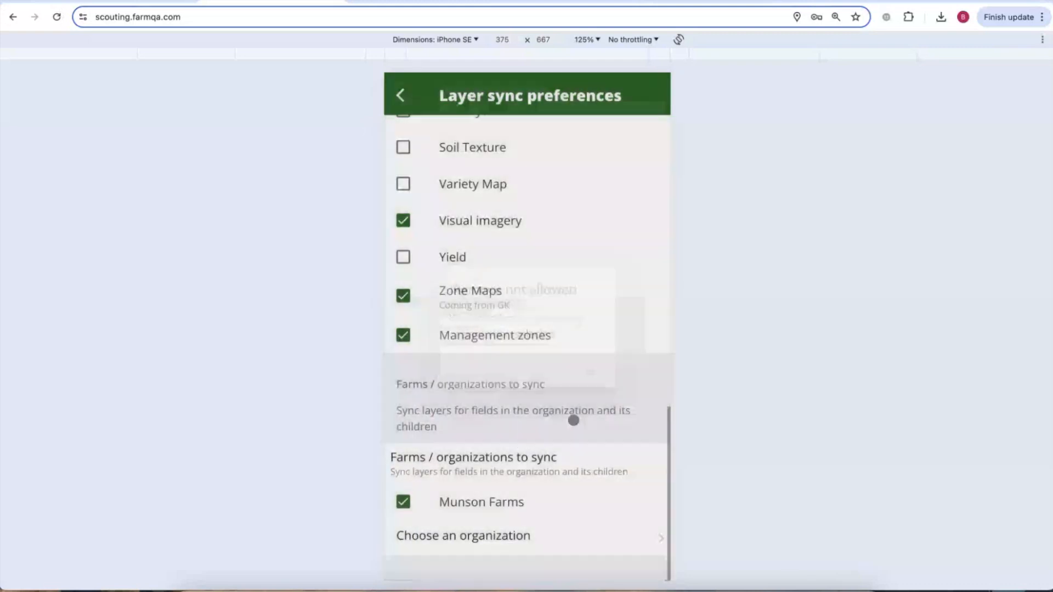
pyautogui.click(483, 535)
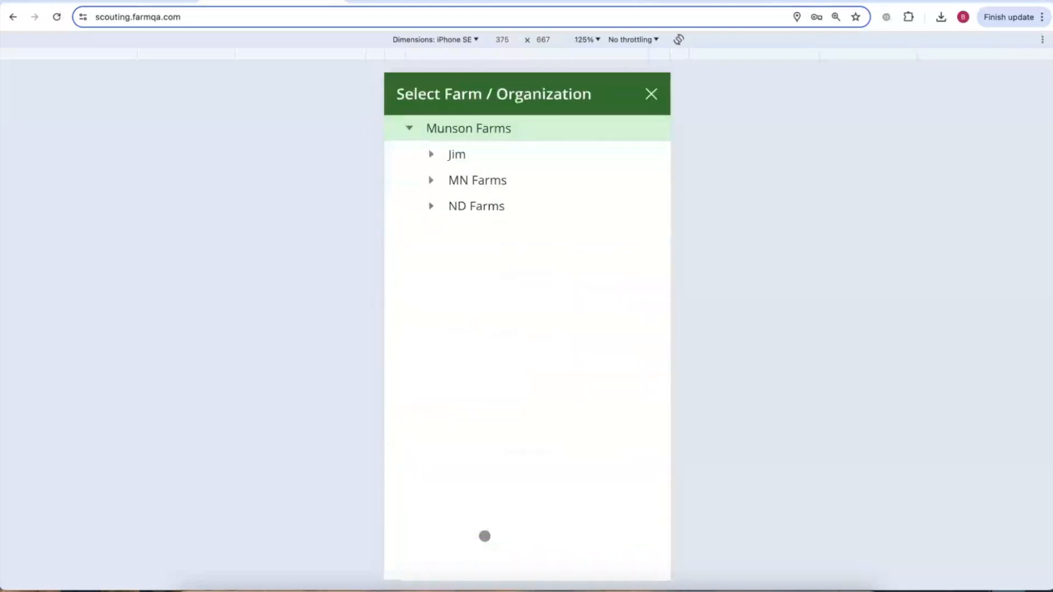
pyautogui.click(476, 207)
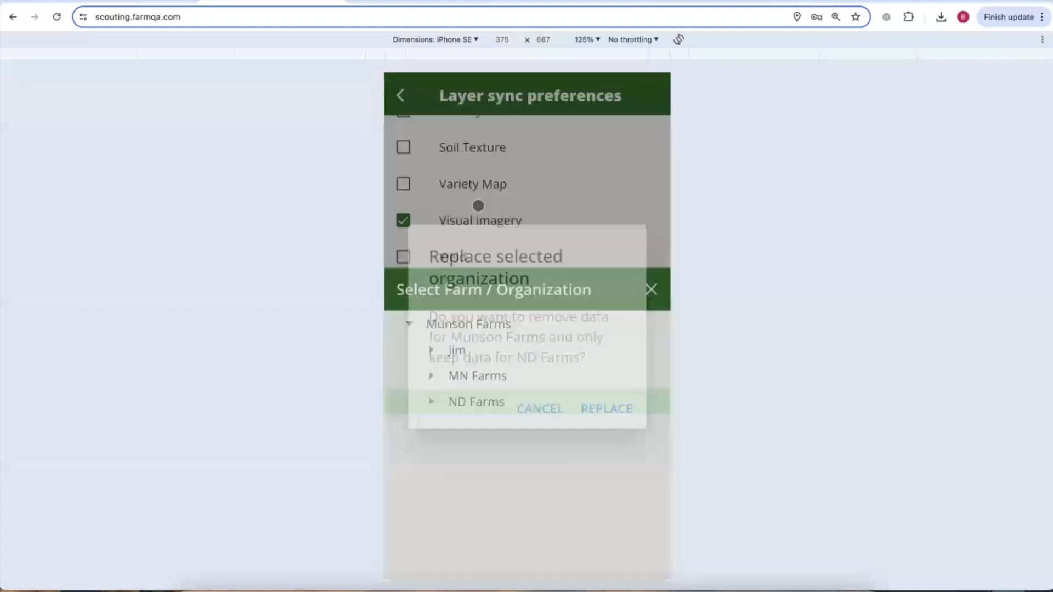
pyautogui.click(541, 401)
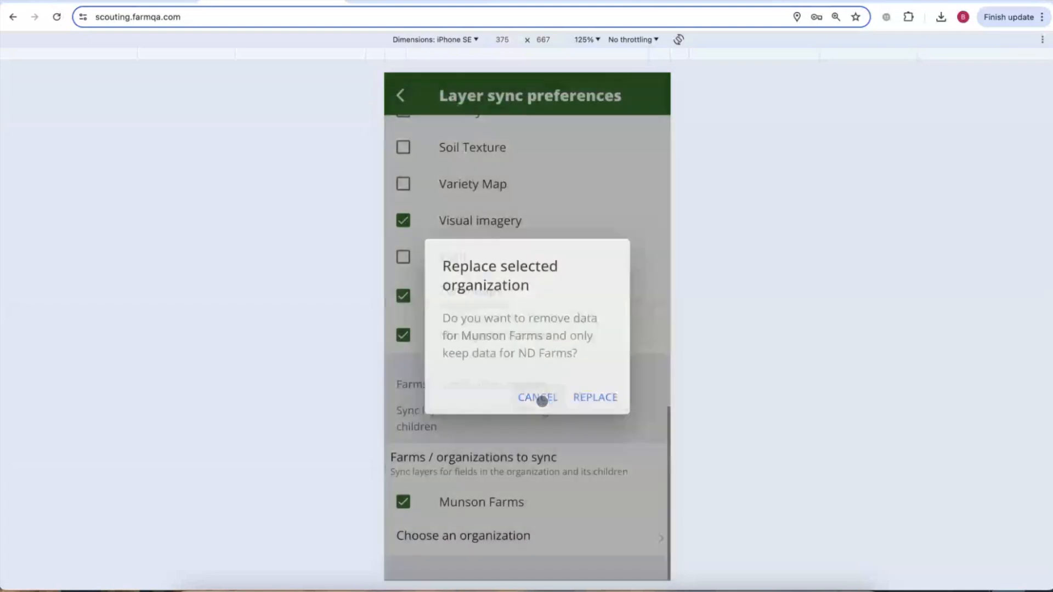
pyautogui.click(404, 96)
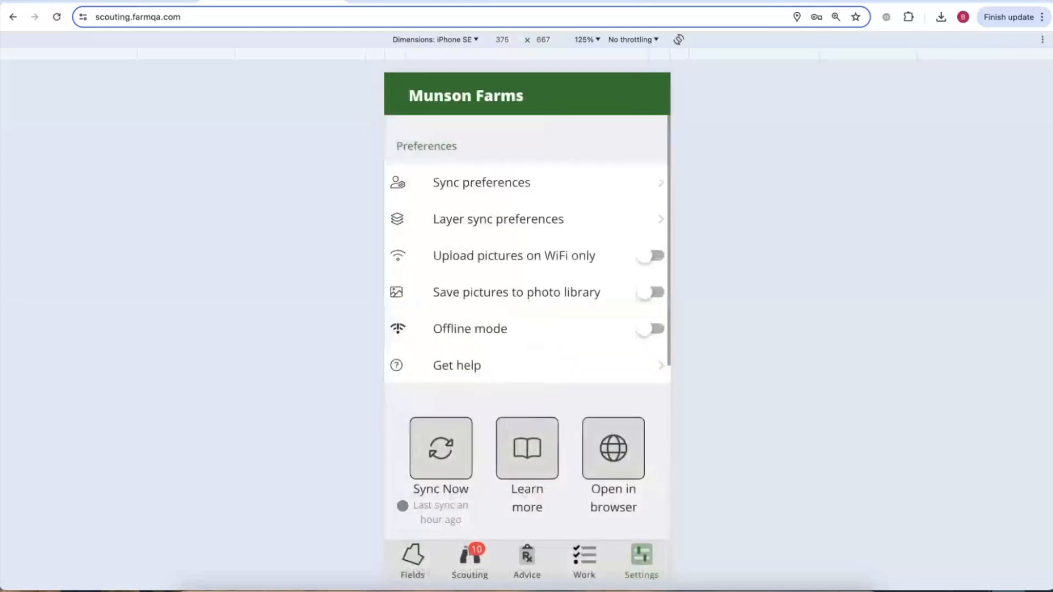
pyautogui.click(423, 570)
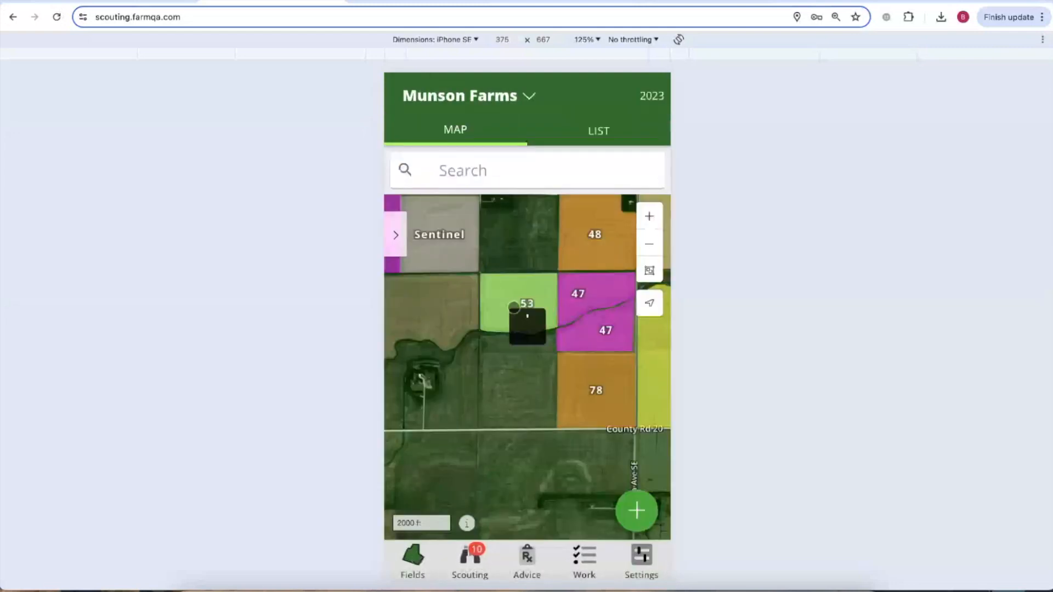
# Open field 53 and toggle its layer between Visual imagery and Dynamic NDVI.
pyautogui.click(510, 304)
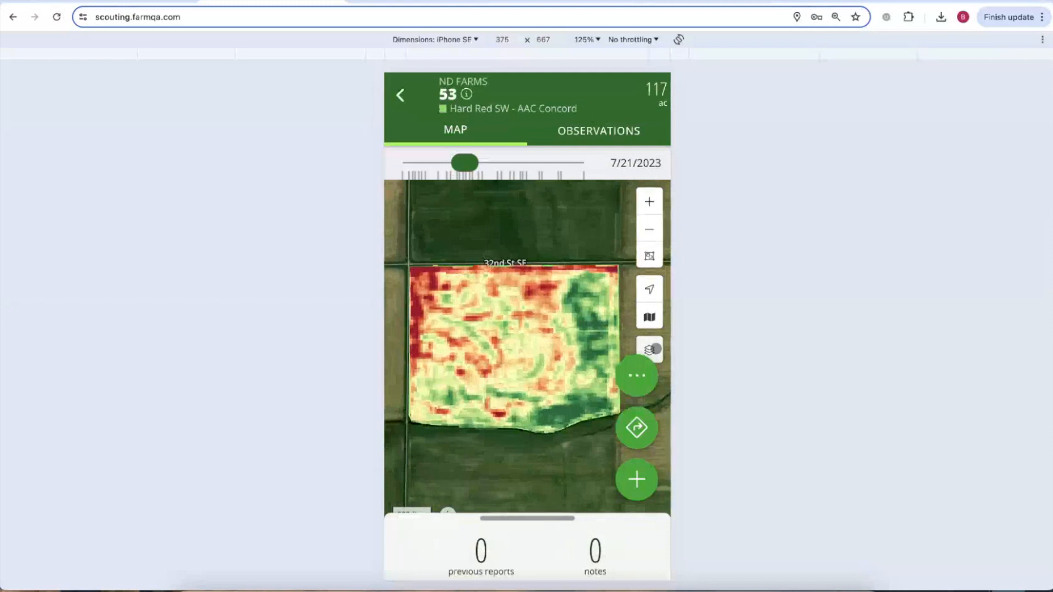
pyautogui.click(656, 349)
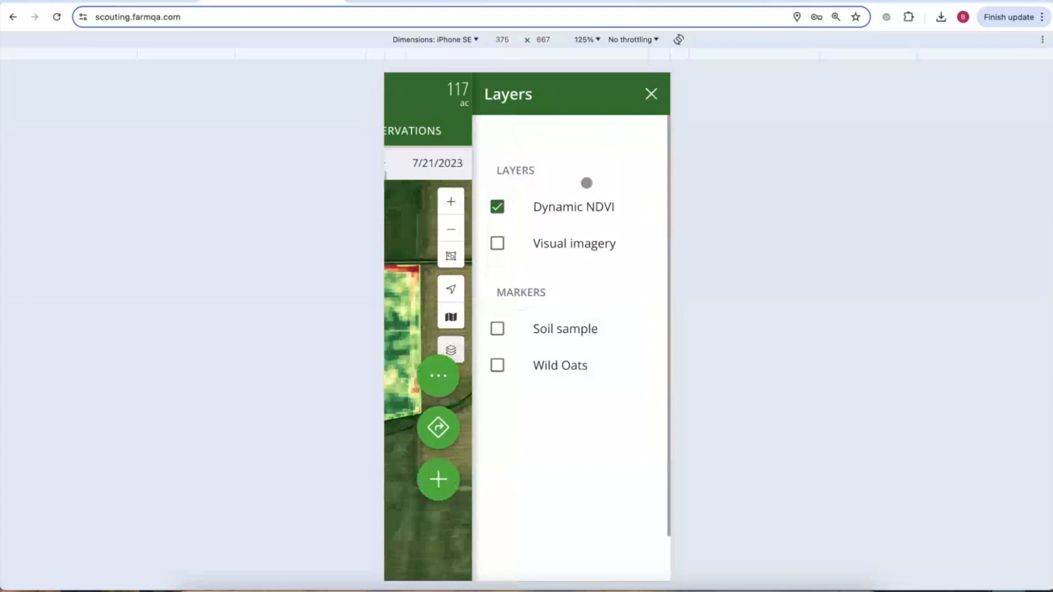
pyautogui.click(497, 243)
pyautogui.click(497, 208)
pyautogui.click(497, 207)
pyautogui.click(652, 94)
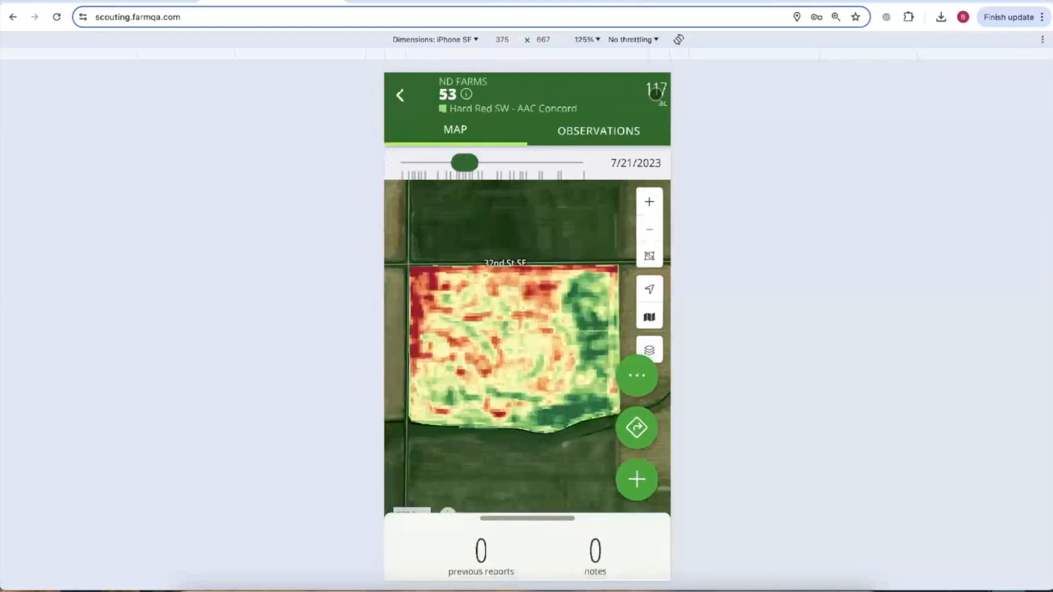
# Move field 53's NDVI to the 7/26/2023 image, zoom in, and add a Wheat Template observation.
pyautogui.moveTo(464, 163)
pyautogui.mouseDown()
pyautogui.moveTo(424, 164)
pyautogui.moveTo(476, 166)
pyautogui.mouseUp()
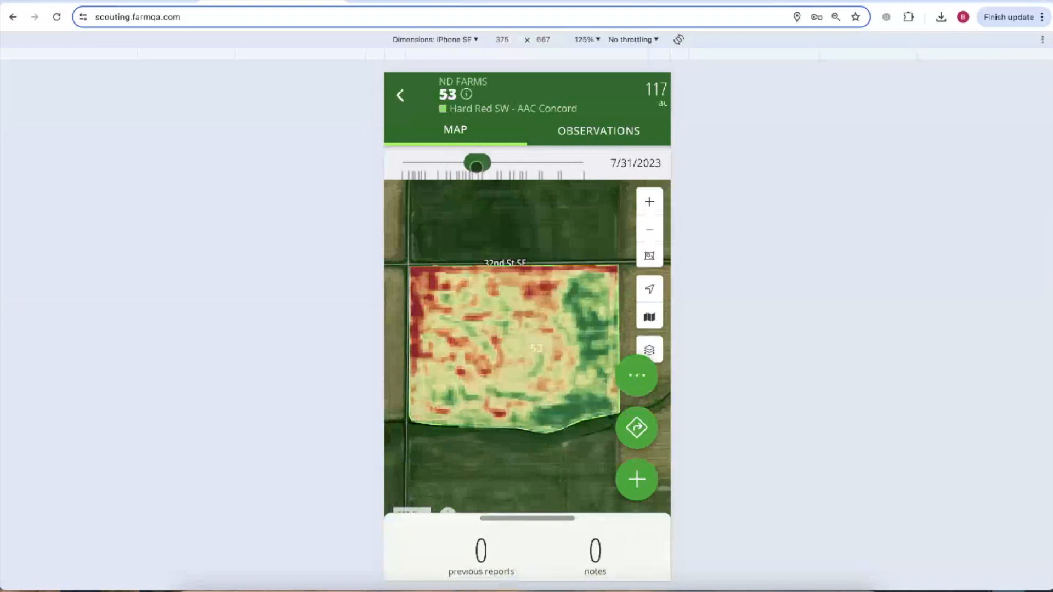
pyautogui.click(651, 289)
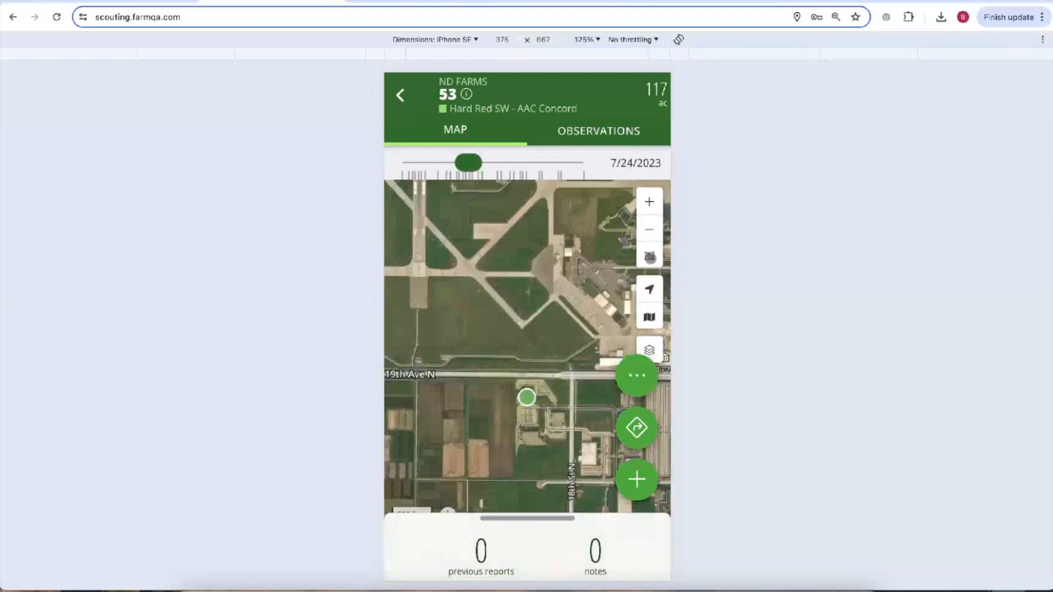
pyautogui.click(649, 256)
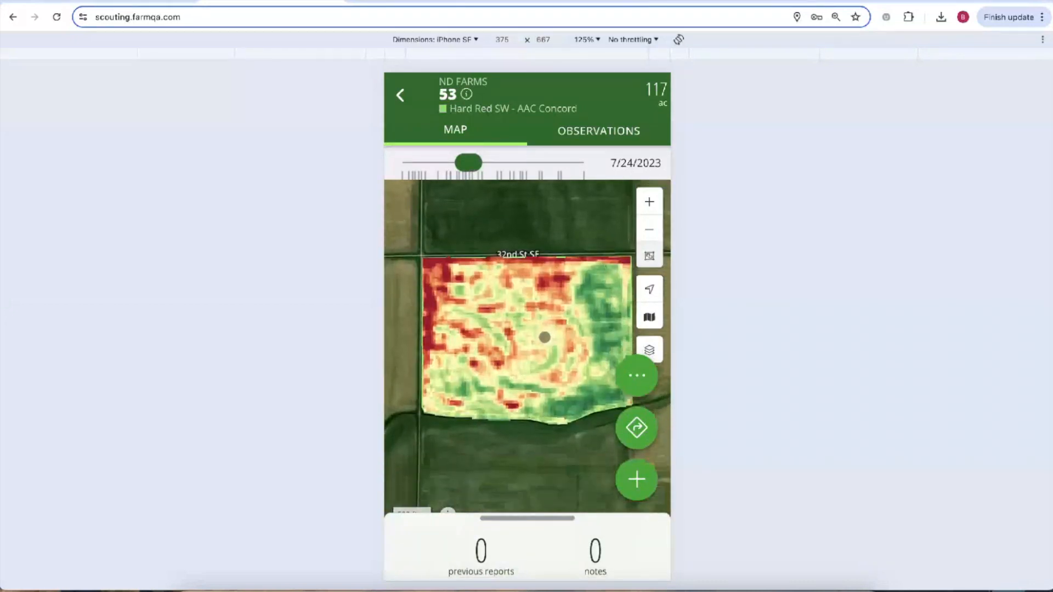
pyautogui.scroll(3, 483, 386)
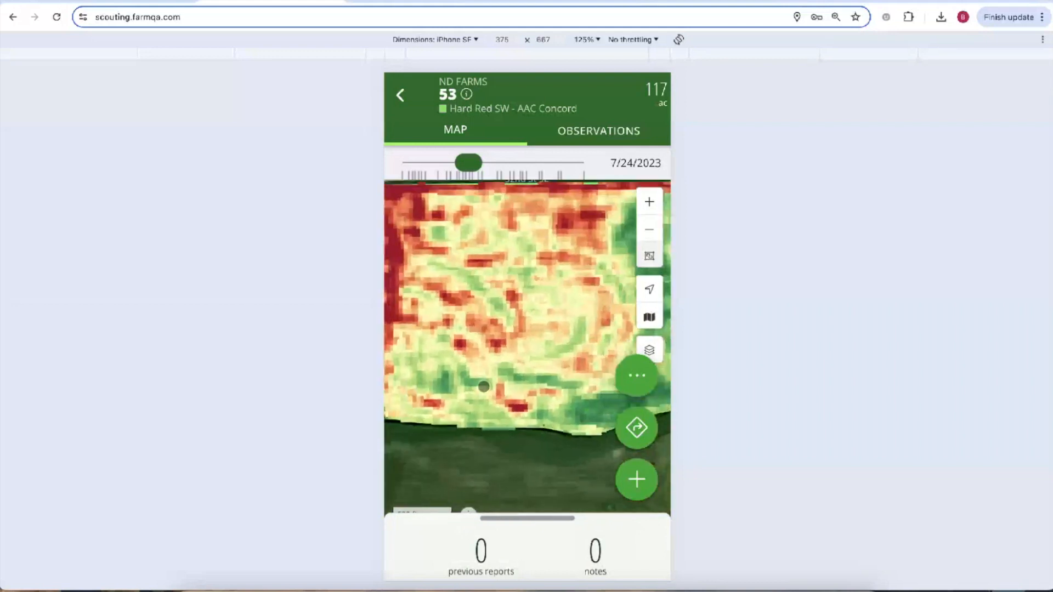
pyautogui.moveTo(471, 163)
pyautogui.mouseDown()
pyautogui.moveTo(483, 162)
pyautogui.moveTo(461, 163)
pyautogui.moveTo(476, 164)
pyautogui.mouseUp()
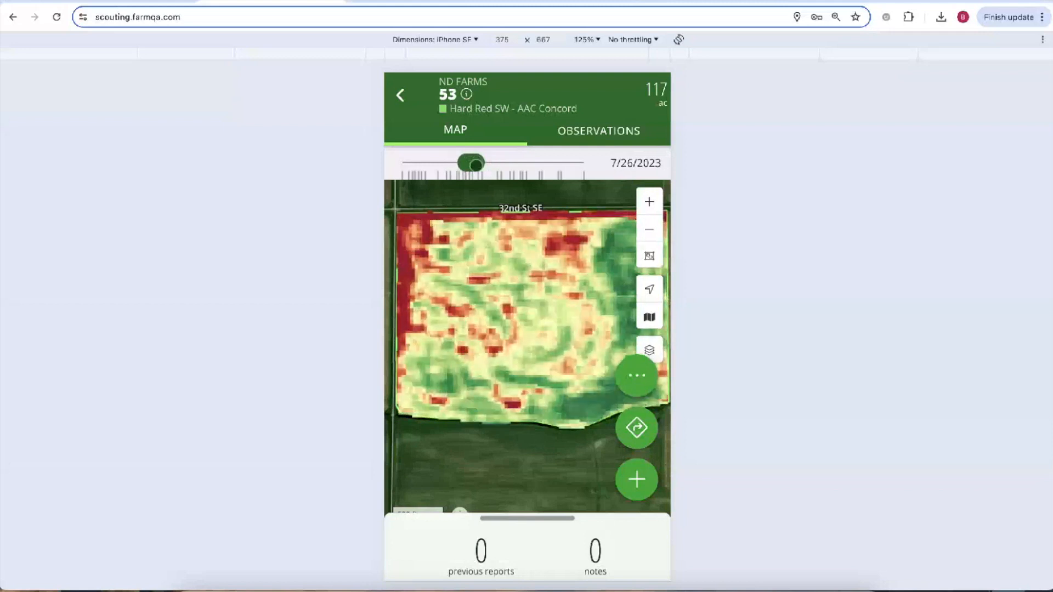
pyautogui.doubleClick(496, 395)
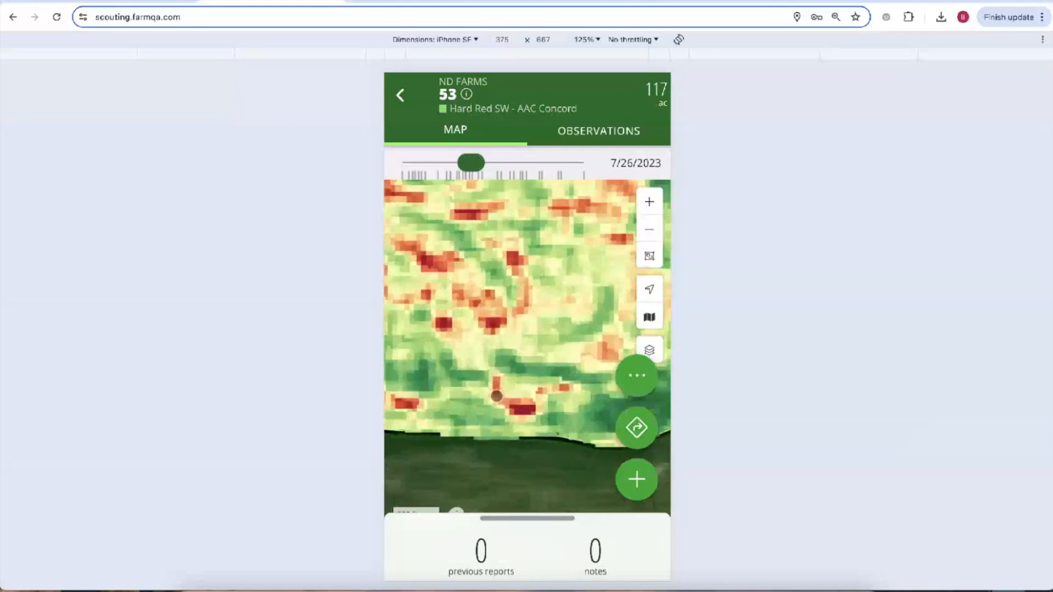
pyautogui.click(494, 318)
pyautogui.click(431, 407)
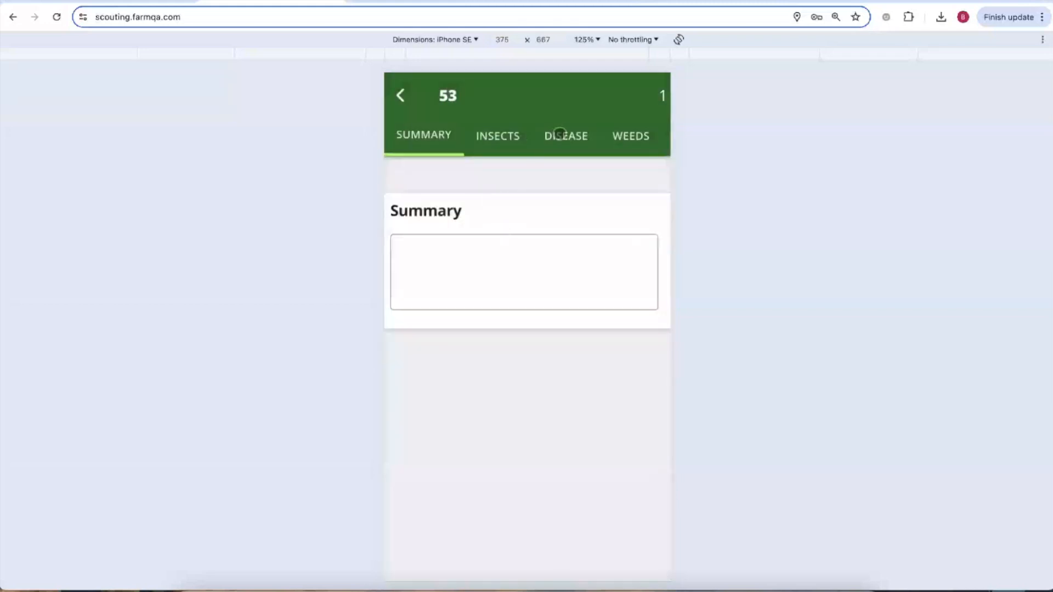
# Set Aphids to 61 under Insects and attach a photo to the entry.
pyautogui.click(510, 137)
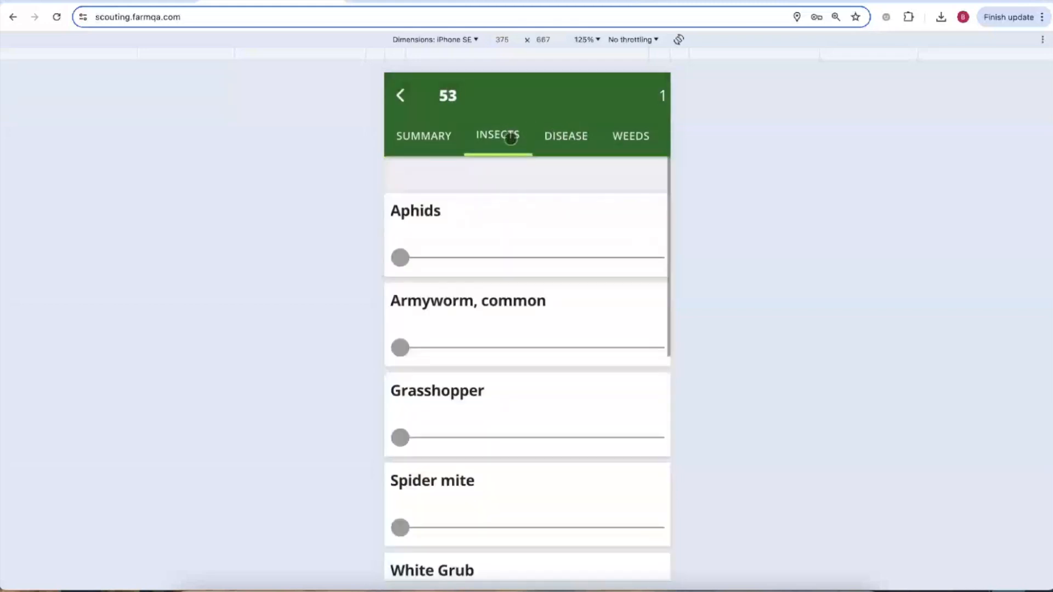
pyautogui.moveTo(402, 257); pyautogui.dragTo(572, 248)
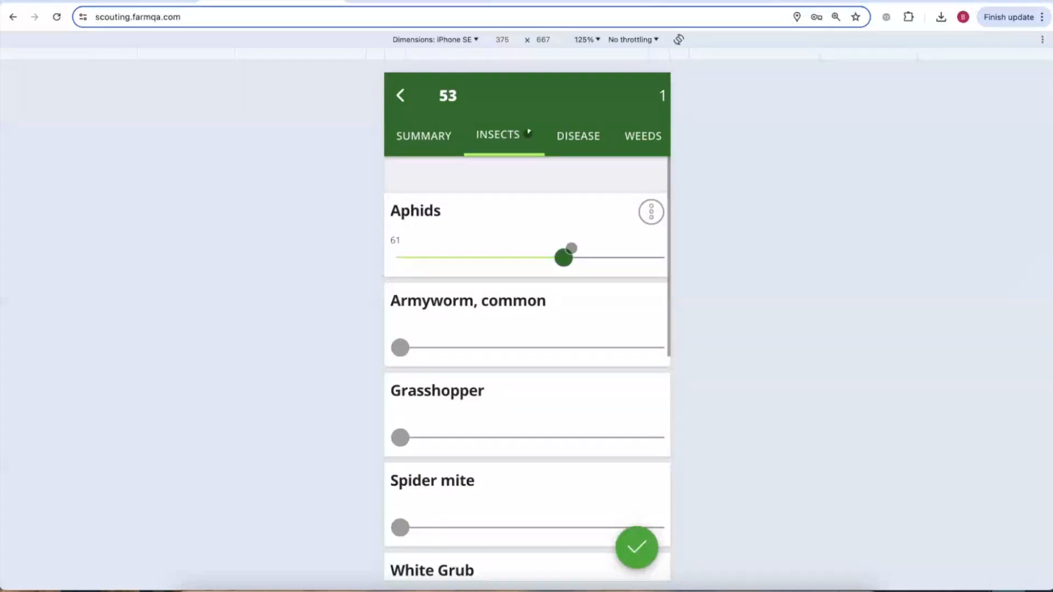
pyautogui.click(652, 214)
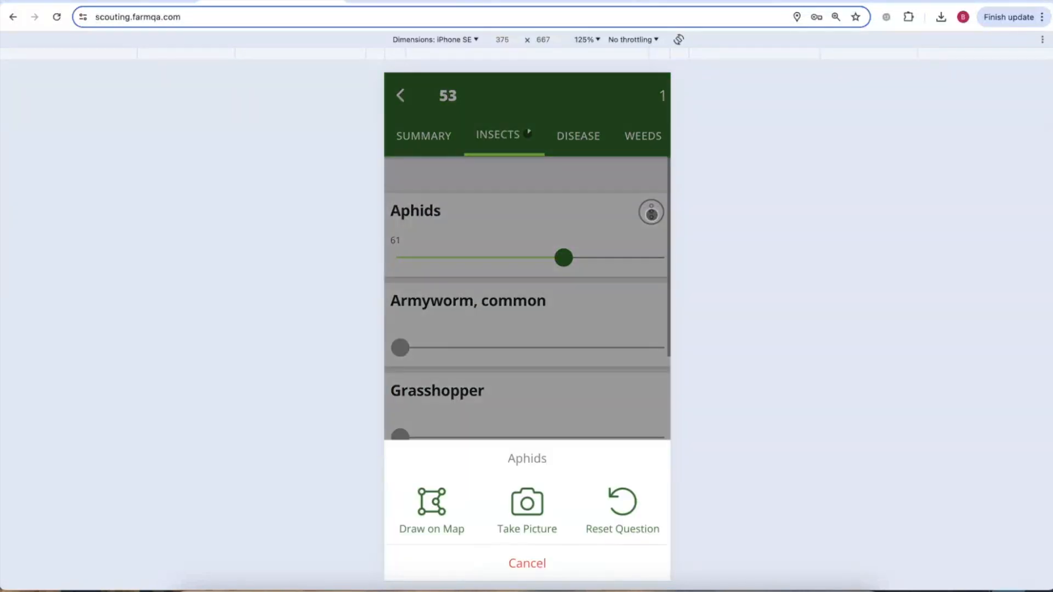
pyautogui.click(524, 507)
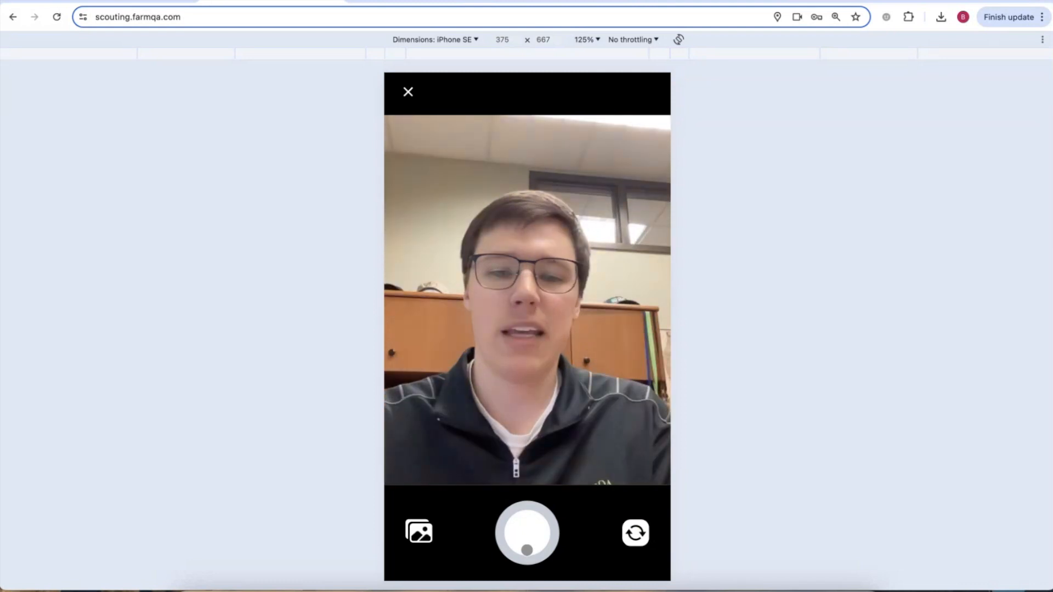
pyautogui.click(553, 543)
pyautogui.click(635, 531)
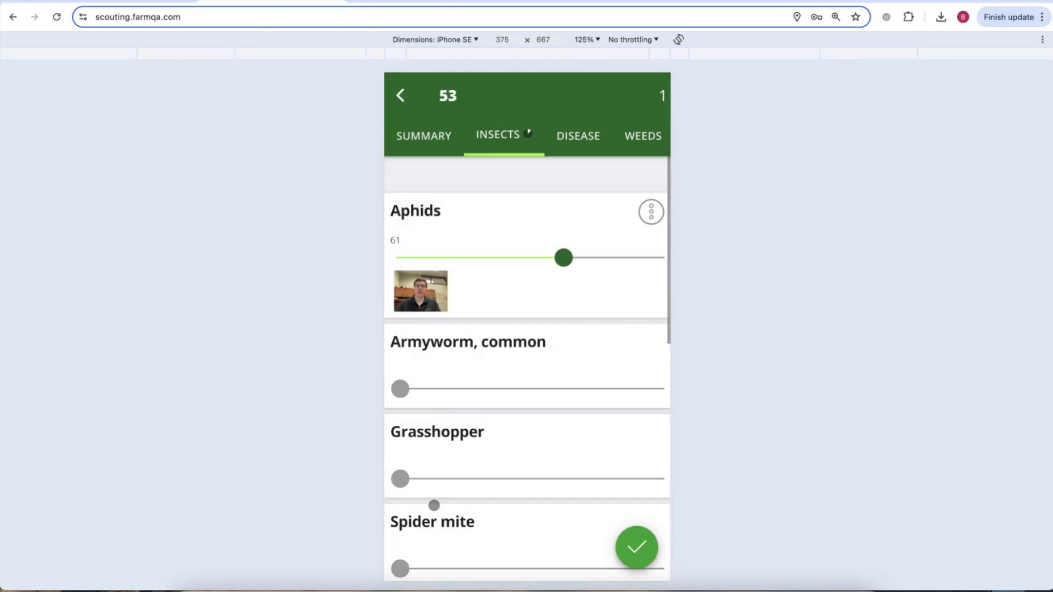
# Draw the Aphids-affected area near the centre of field 53 on the map.
pyautogui.click(440, 136)
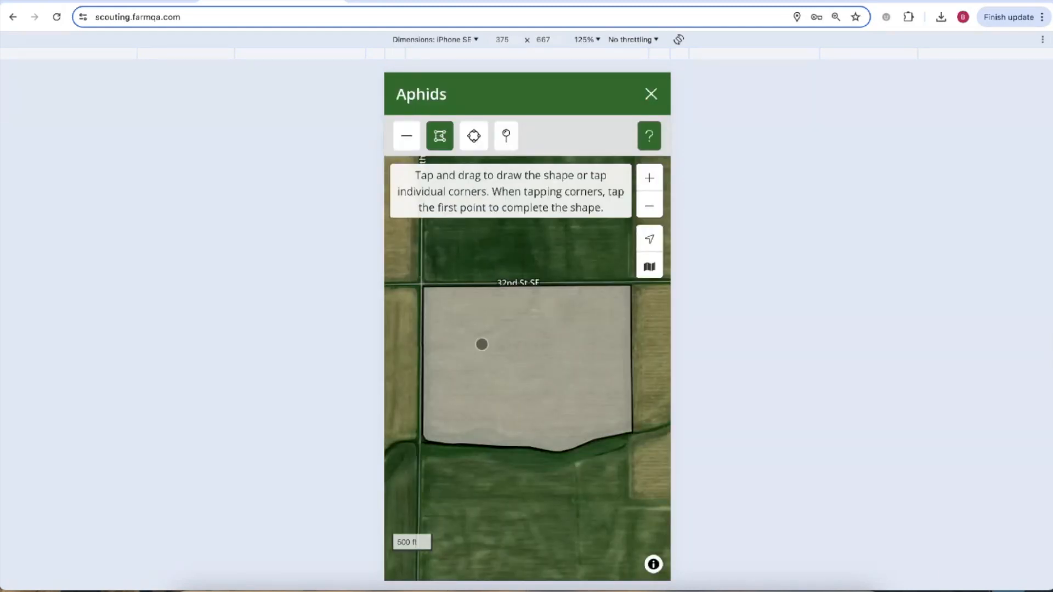
pyautogui.moveTo(483, 341)
pyautogui.mouseDown()
pyautogui.moveTo(512, 380)
pyautogui.moveTo(509, 322)
pyautogui.mouseUp()
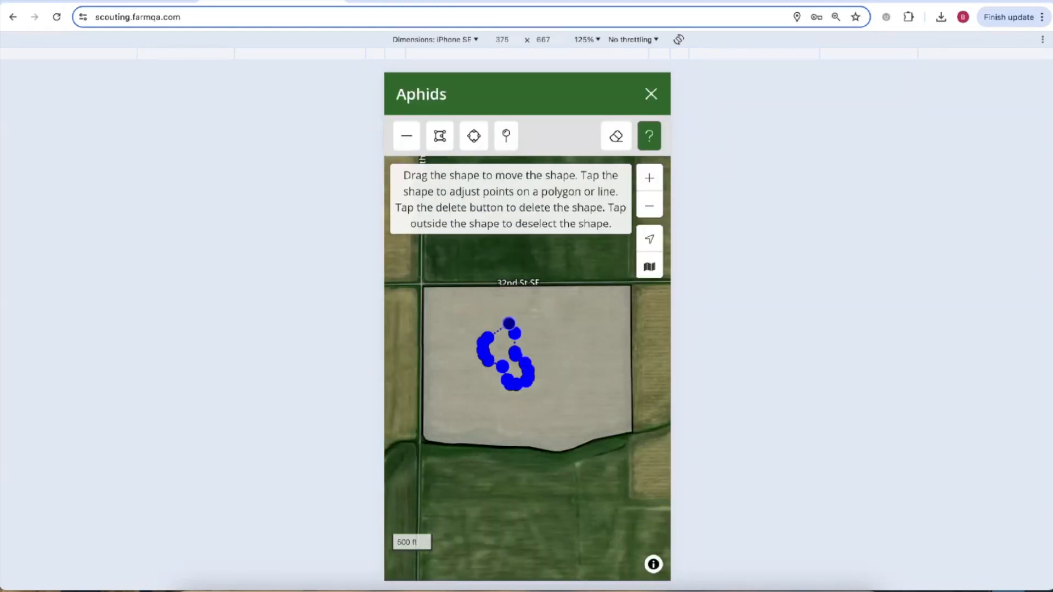
pyautogui.click(618, 275)
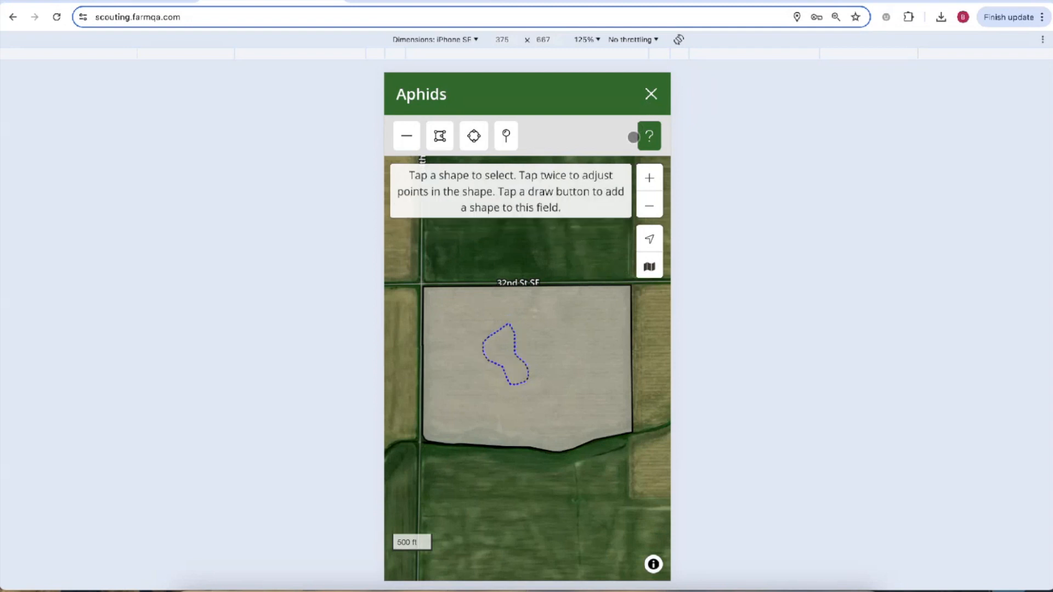
pyautogui.click(653, 98)
# Return to field 53's imagery map and submit the scouting report.
pyautogui.click(403, 96)
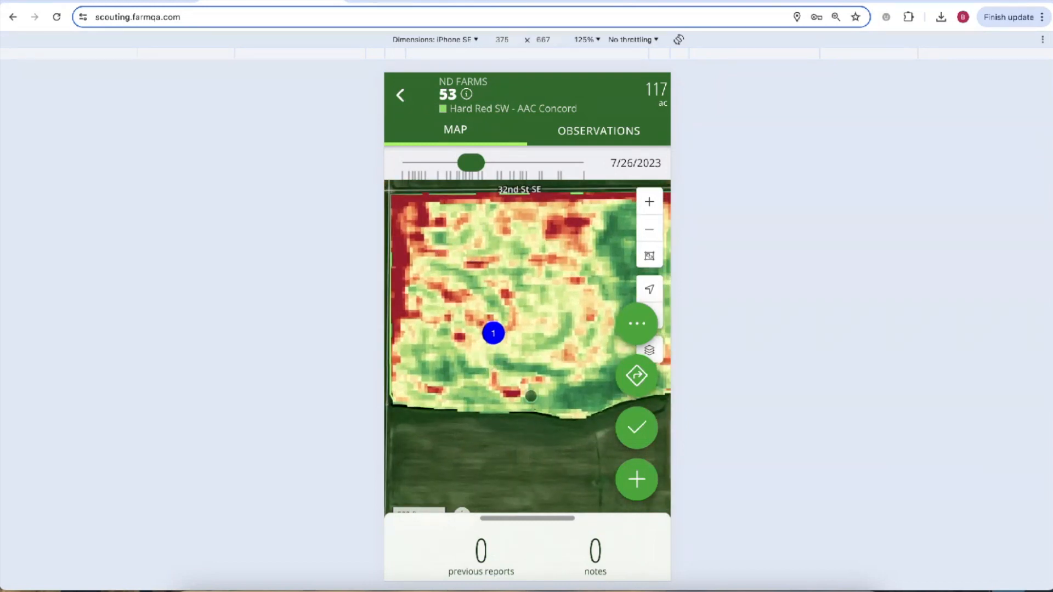
pyautogui.scroll(-2, 531, 396)
pyautogui.moveTo(531, 396); pyautogui.dragTo(514, 410)
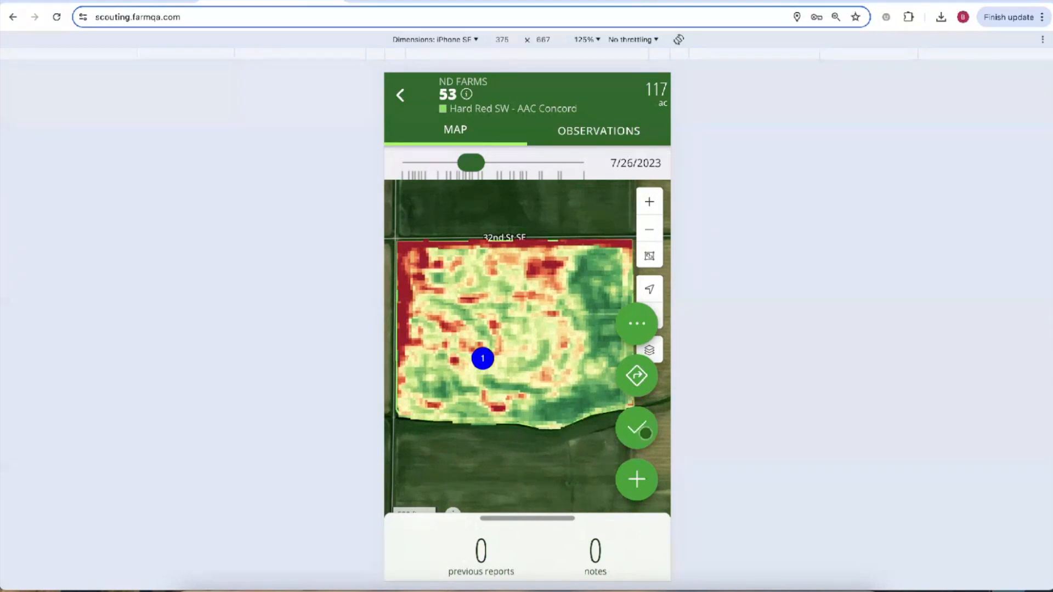
pyautogui.click(646, 433)
pyautogui.click(527, 254)
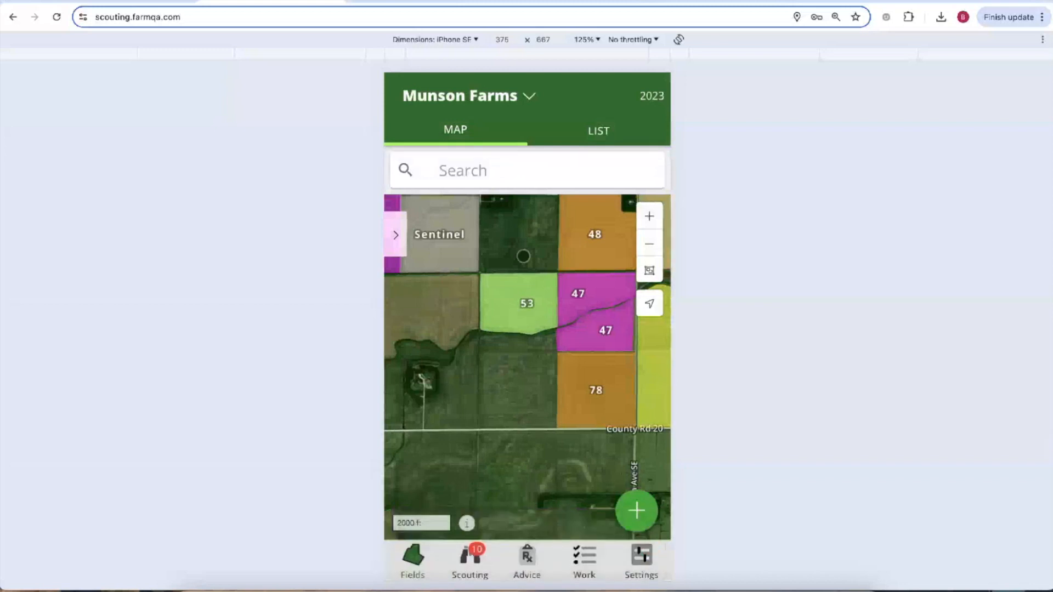
pyautogui.click(767, 567)
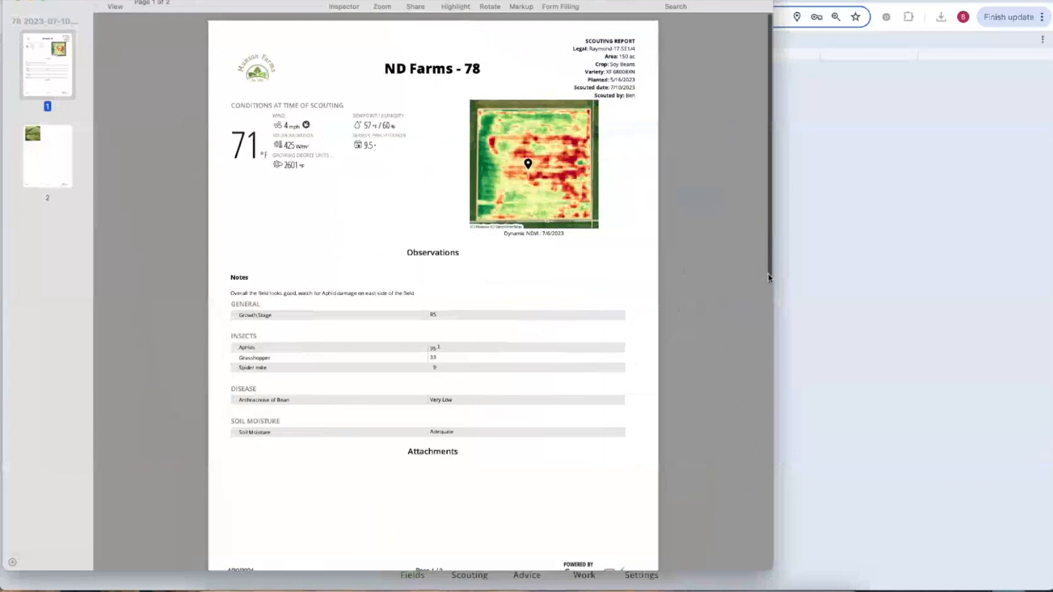
pyautogui.doubleClick(772, 275)
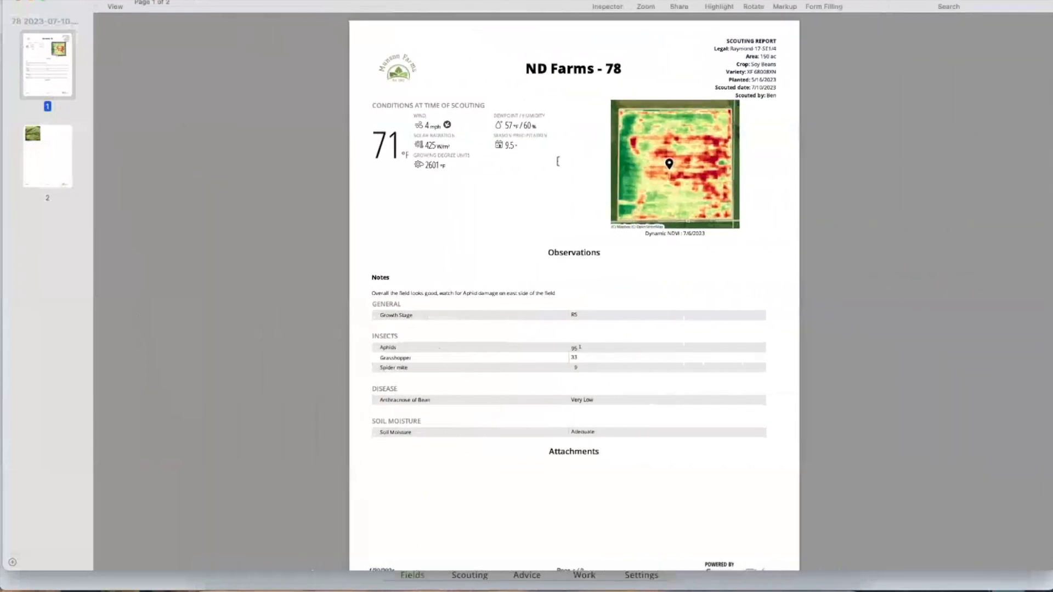
pyautogui.scroll(-15, 432, 566)
pyautogui.scroll(15, 546, 228)
pyautogui.scroll(-1, 545, 228)
pyautogui.scroll(1, 440, 101)
pyautogui.scroll(3, 440, 101)
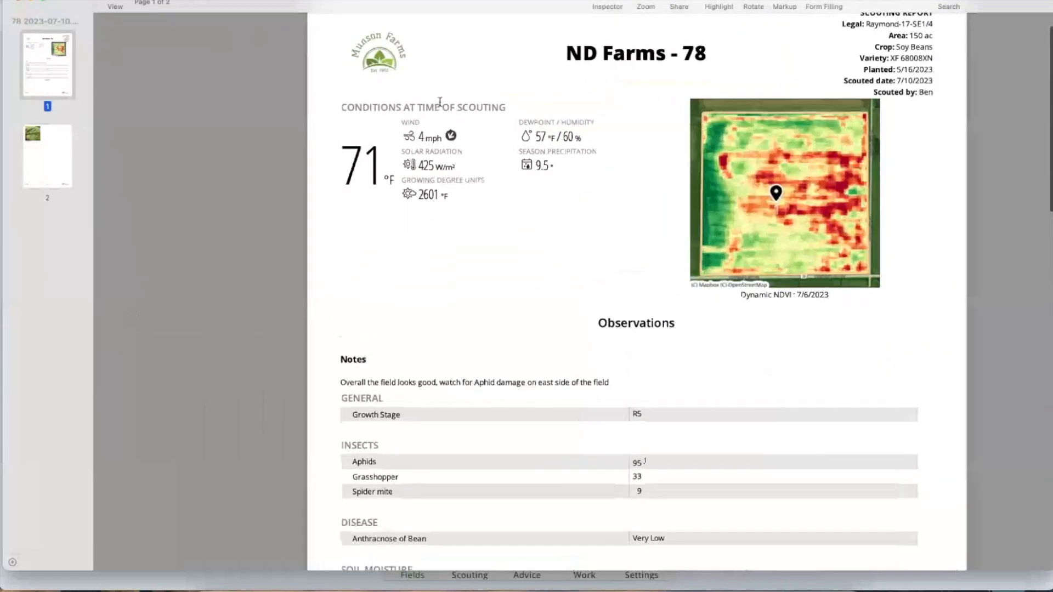
pyautogui.moveTo(504, 55); pyautogui.dragTo(603, 53)
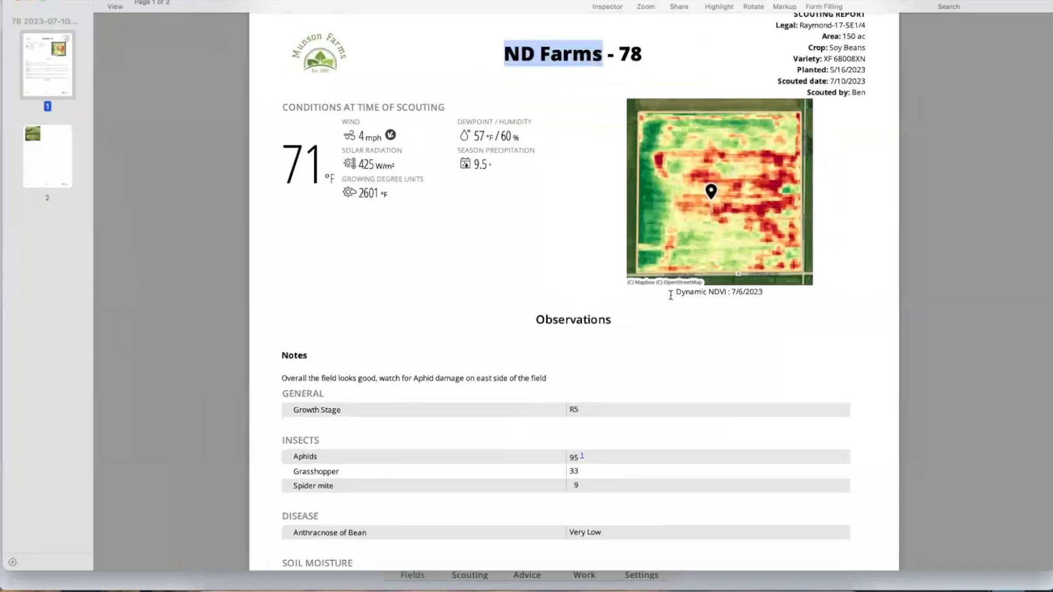
pyautogui.moveTo(670, 295); pyautogui.dragTo(751, 292)
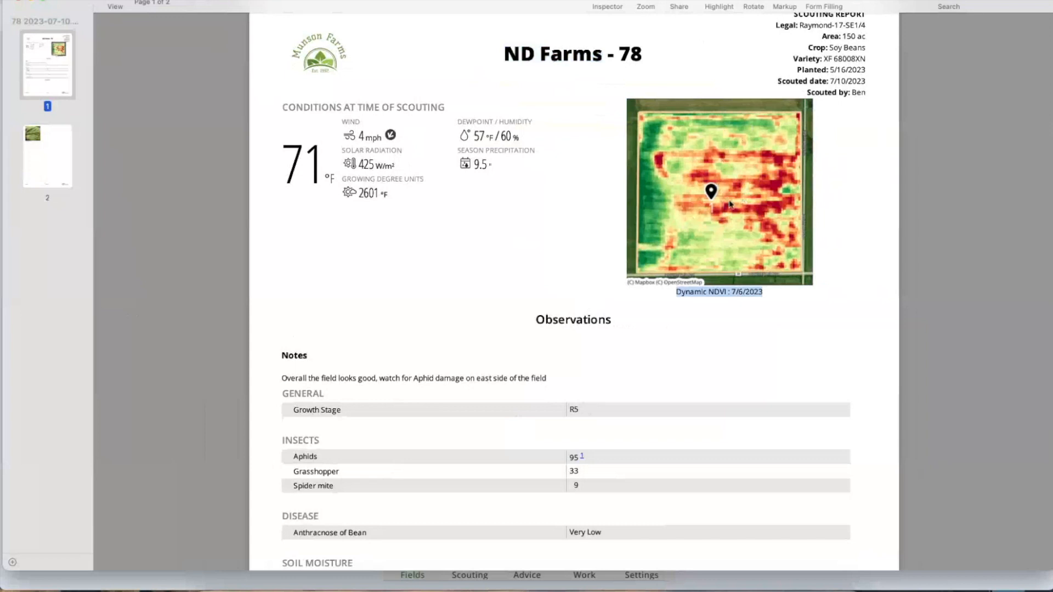
pyautogui.press('super+minus')
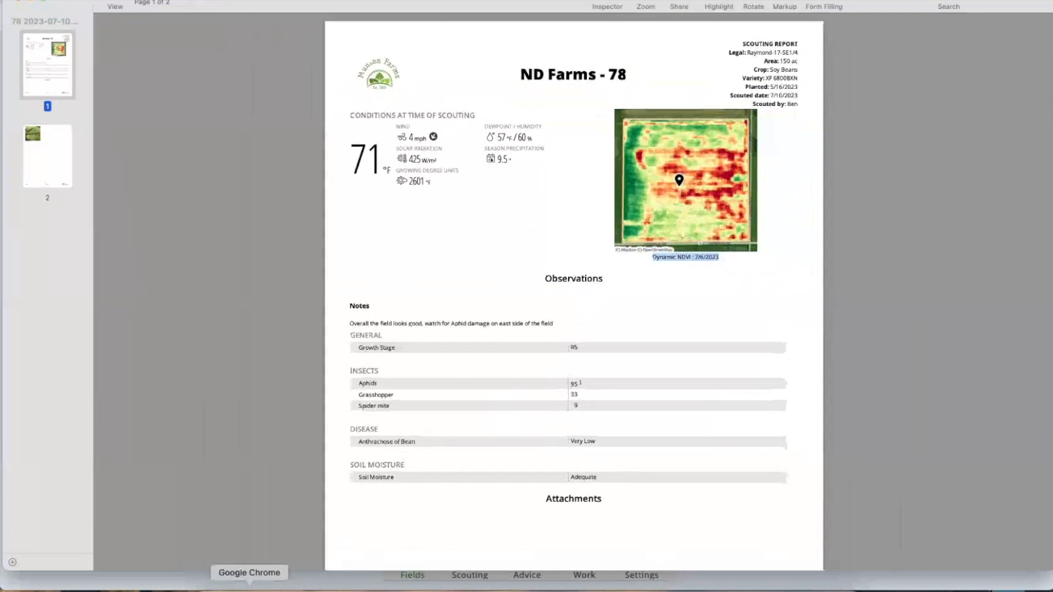
pyautogui.click(250, 587)
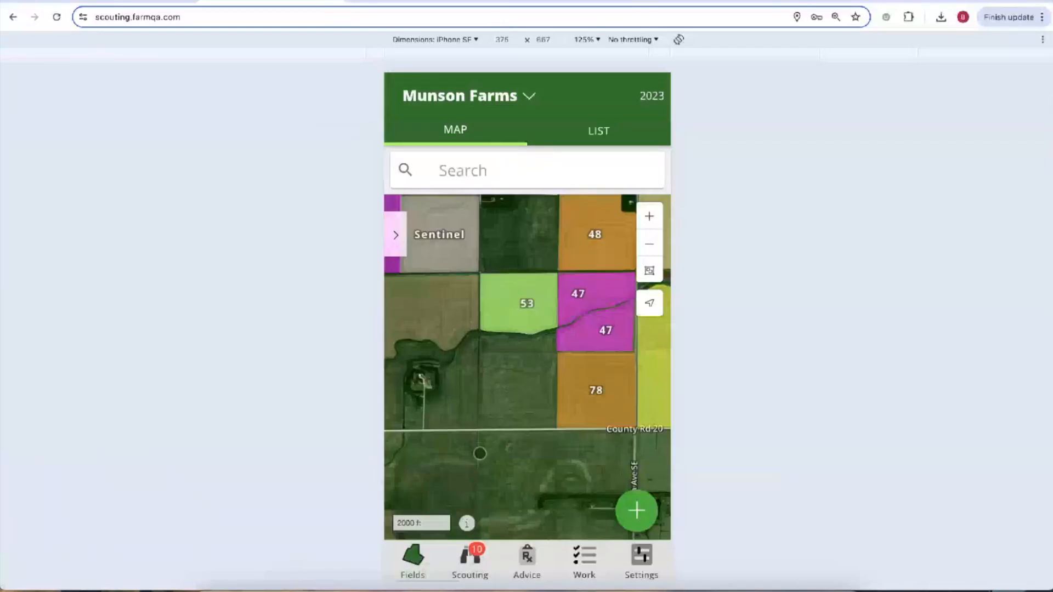
# Select the 53, Test plot 400 and Grid Sampling South reports in the scouting list.
pyautogui.click(512, 307)
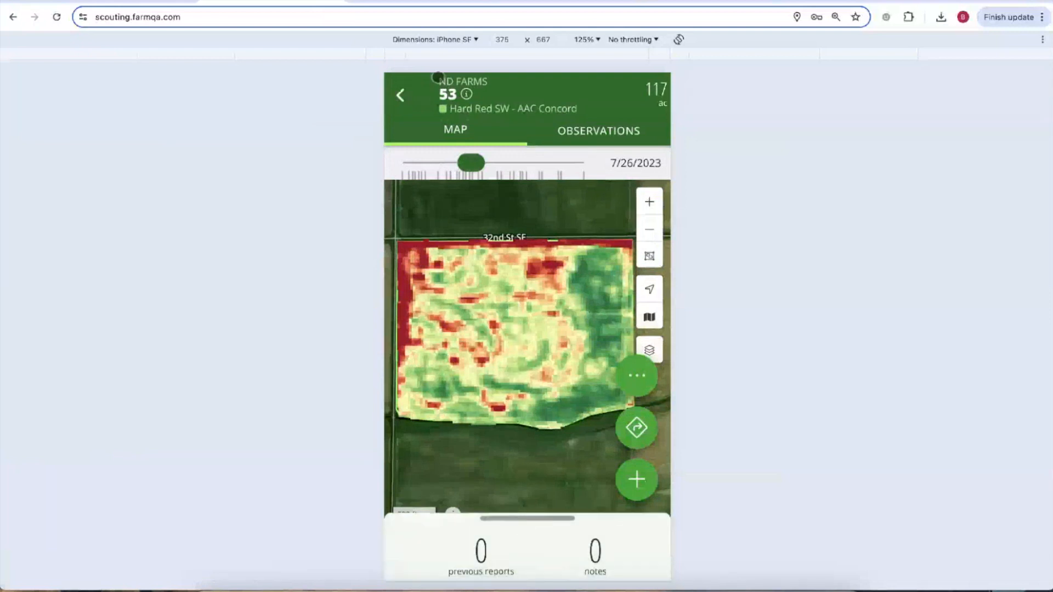
pyautogui.click(405, 98)
pyautogui.click(470, 562)
pyautogui.moveTo(495, 449); pyautogui.dragTo(519, 337)
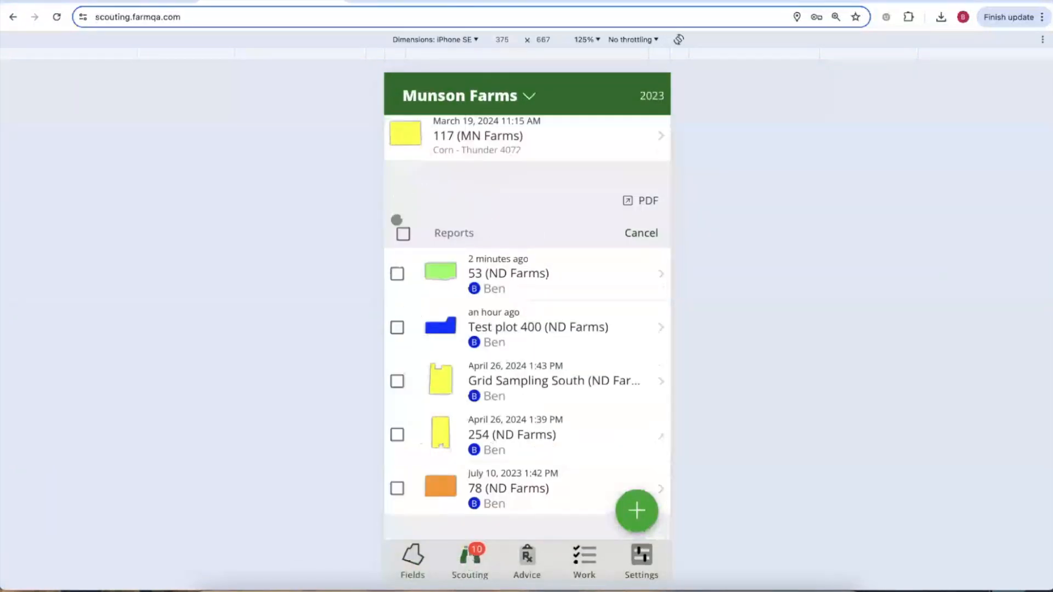
pyautogui.click(397, 274)
pyautogui.click(397, 327)
pyautogui.click(397, 381)
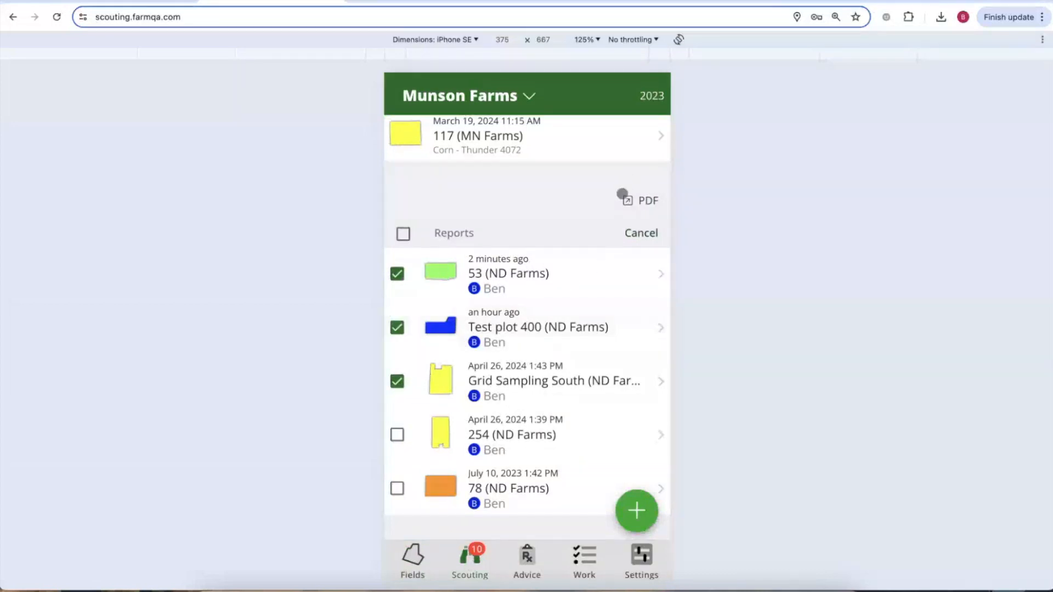
# Keep Dynamic NDVI as the PDF export map layer, then go back to the fields map.
pyautogui.click(648, 200)
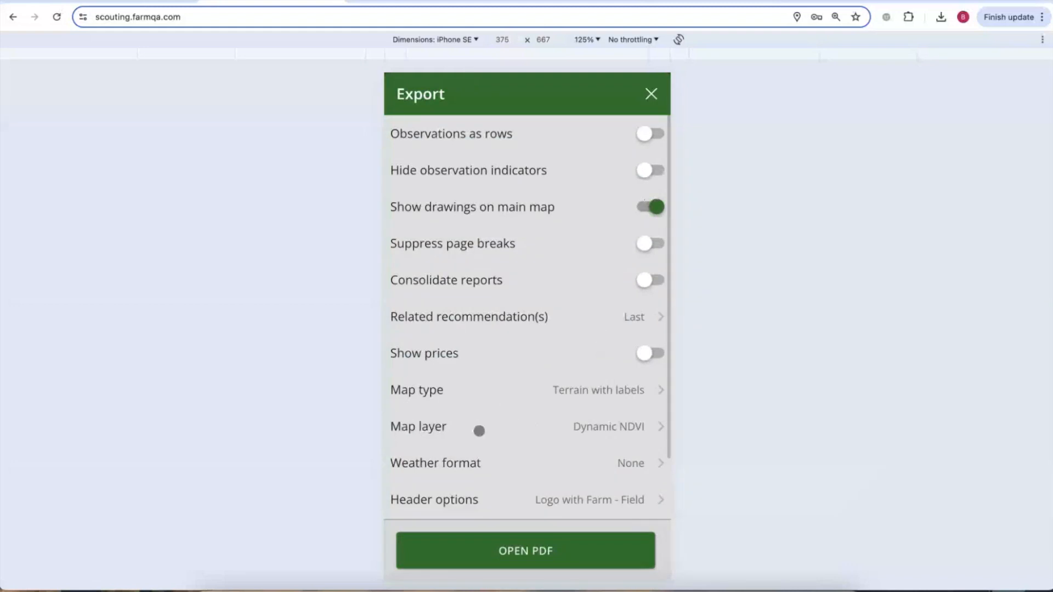
pyautogui.click(589, 427)
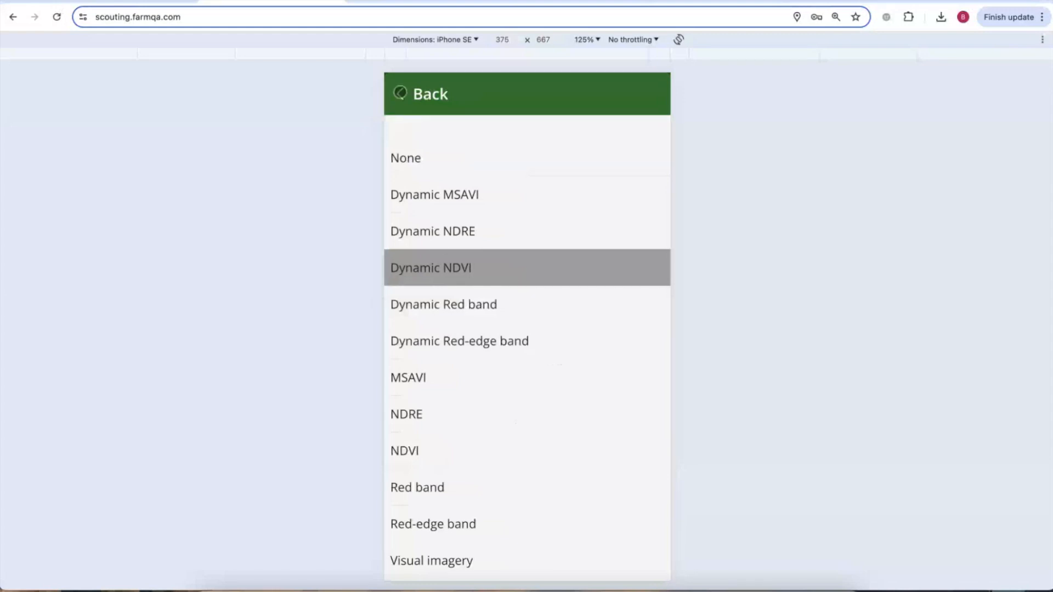
pyautogui.click(400, 92)
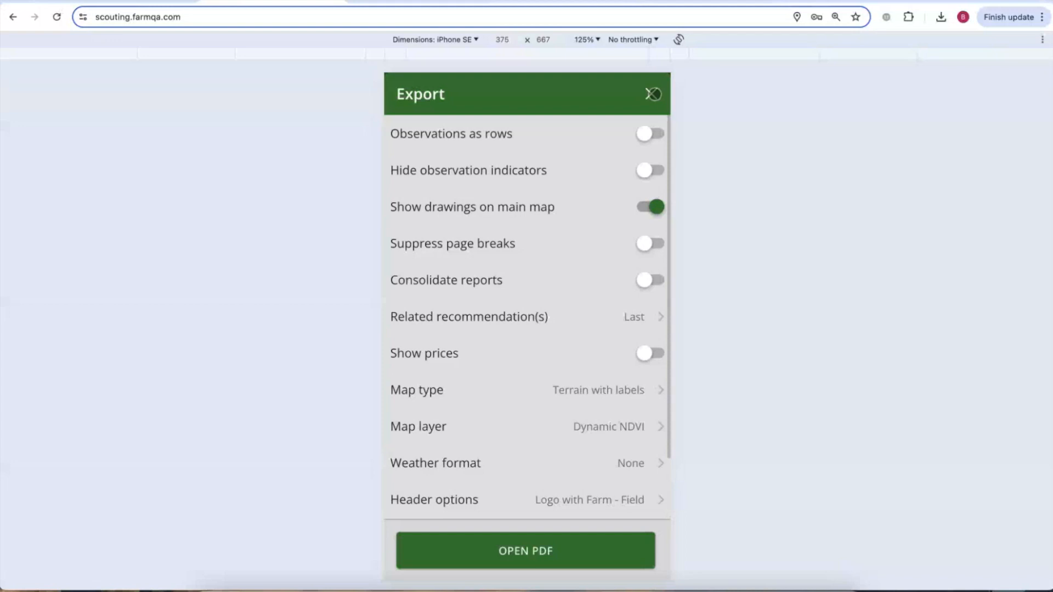
pyautogui.click(653, 95)
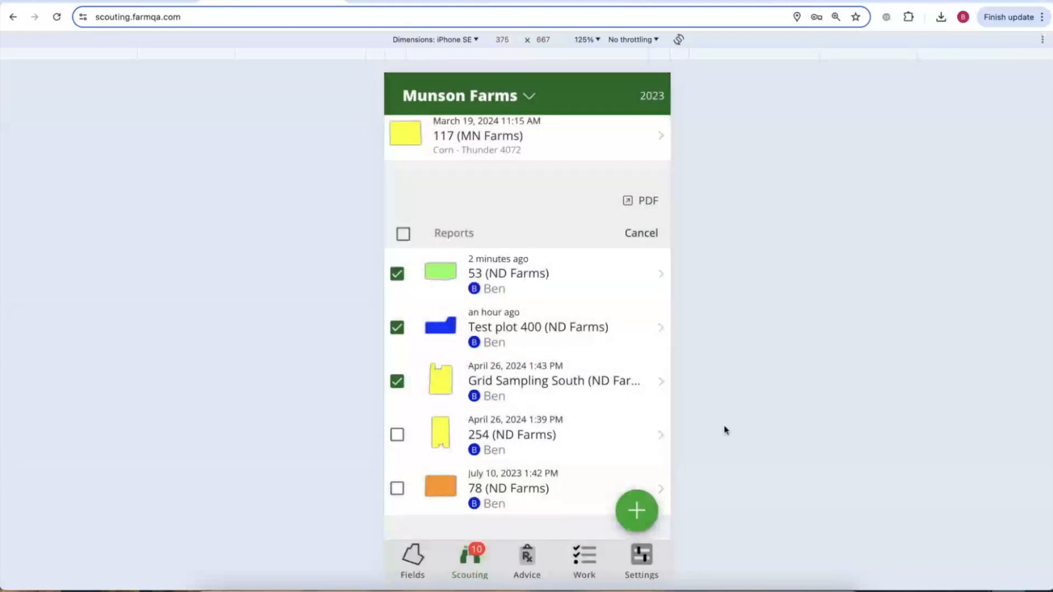
pyautogui.click(413, 555)
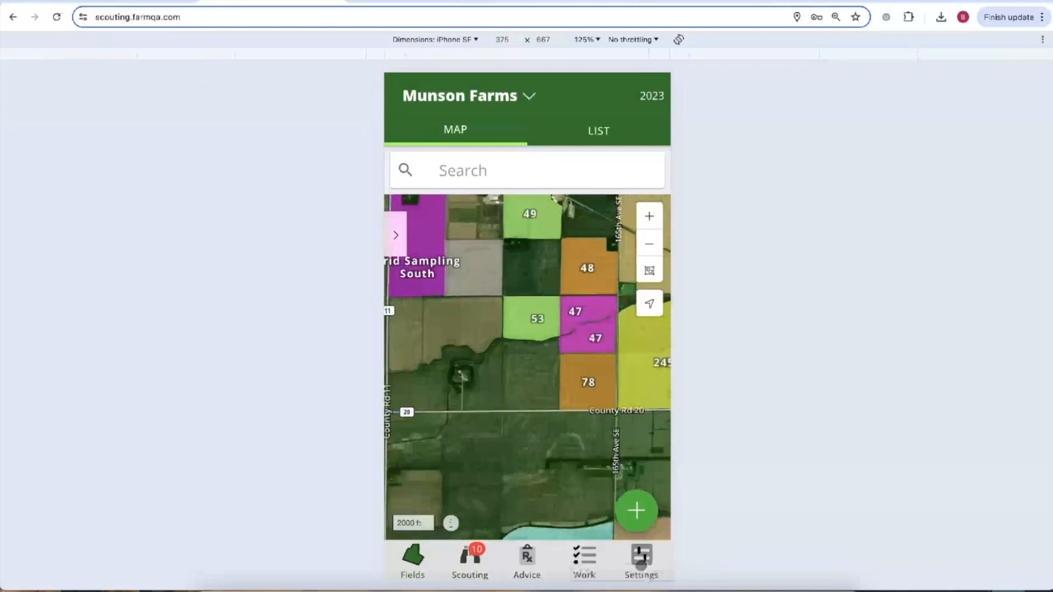
# Turn on Offline mode in the app settings.
pyautogui.click(641, 557)
pyautogui.click(651, 329)
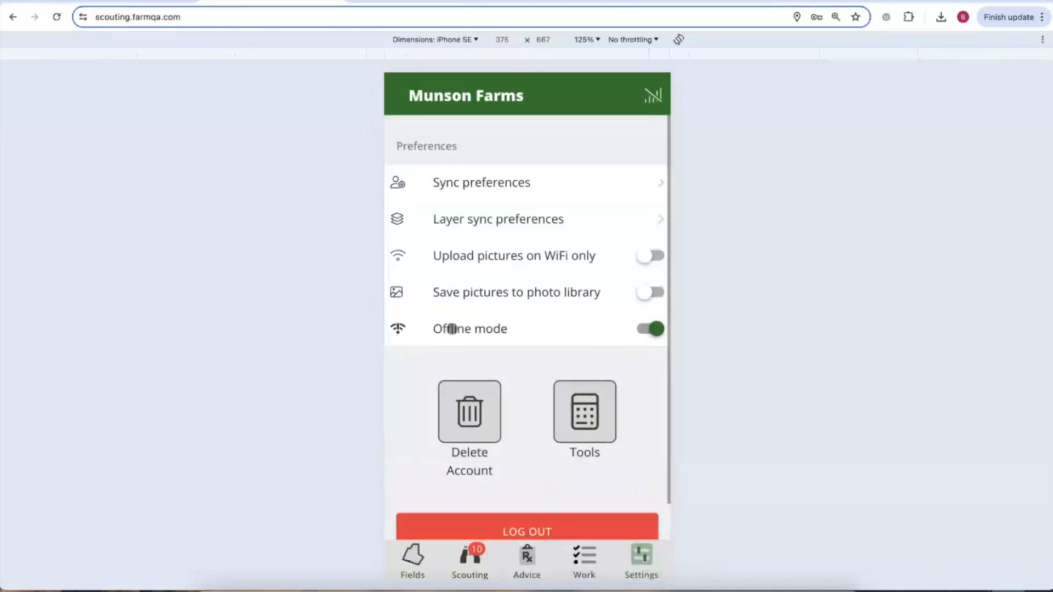
pyautogui.click(431, 566)
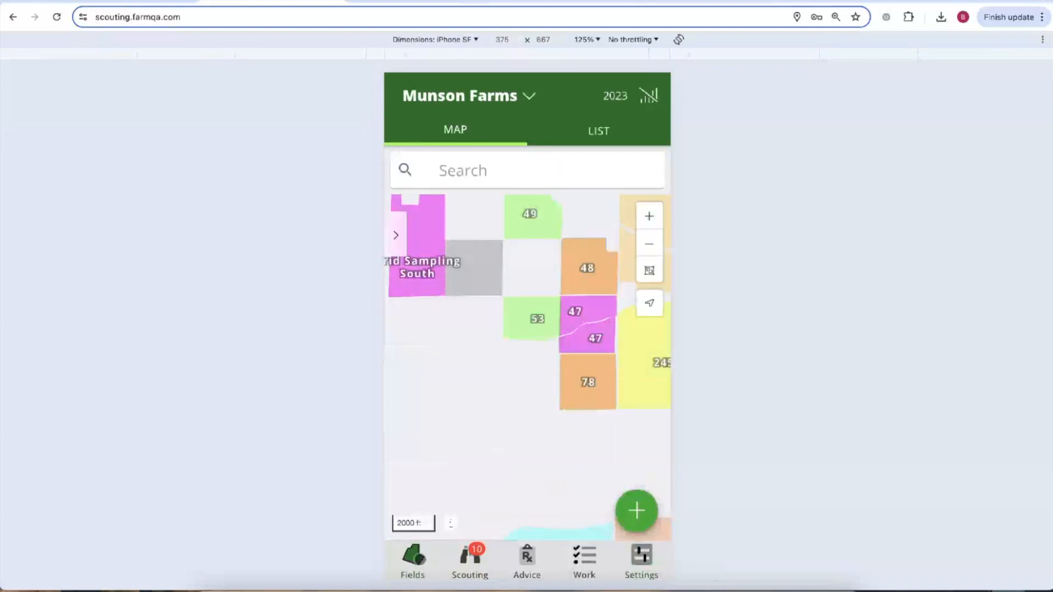
# Open field 53 and set its imagery date to 7/24/2023.
pyautogui.scroll(-5, 505, 396)
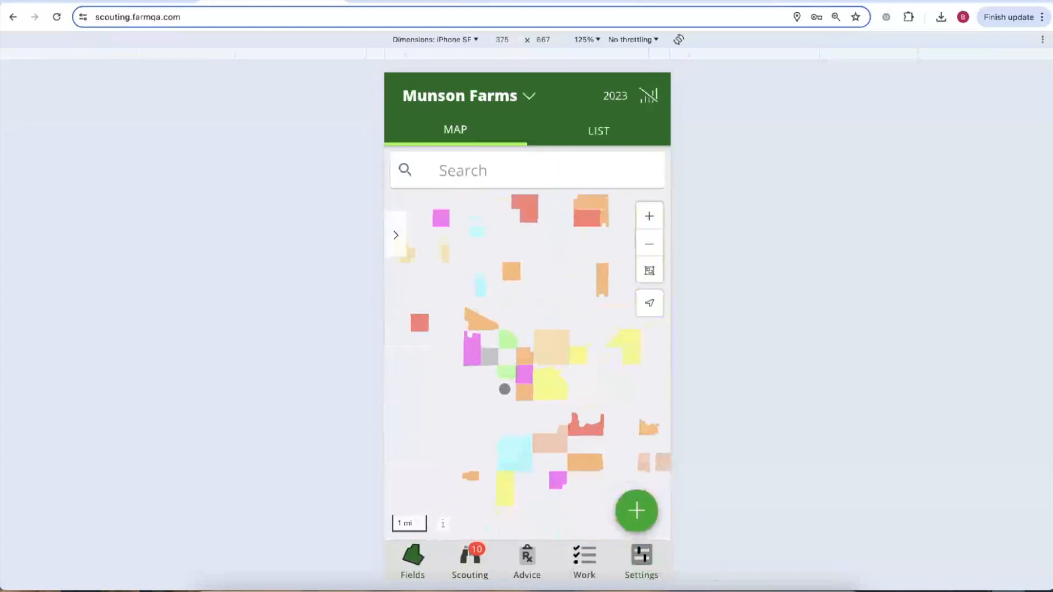
pyautogui.scroll(5, 515, 373)
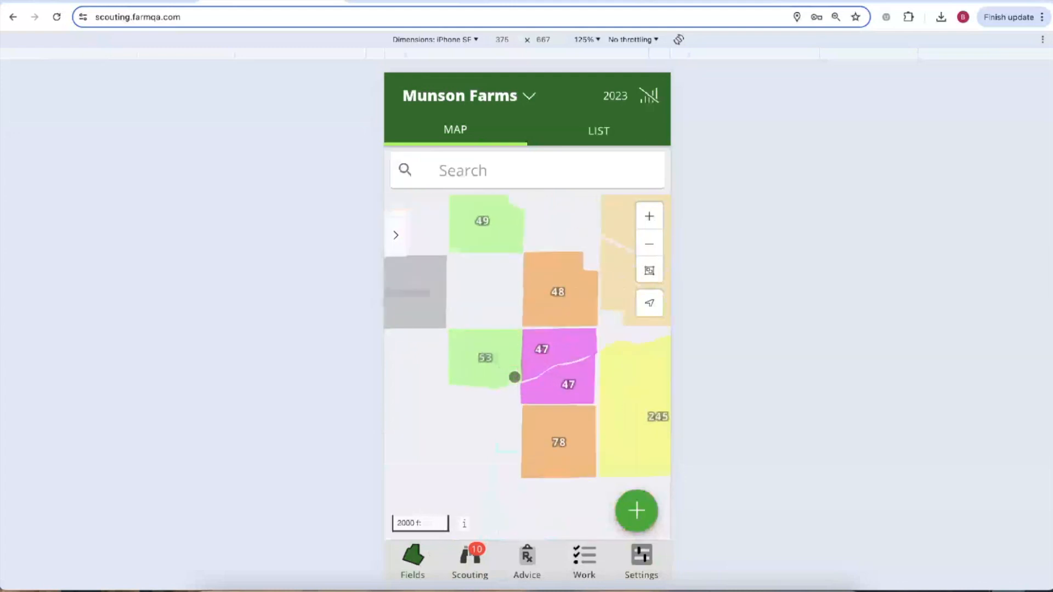
pyautogui.click(483, 354)
pyautogui.moveTo(470, 163)
pyautogui.mouseDown()
pyautogui.moveTo(418, 163)
pyautogui.moveTo(524, 163)
pyautogui.moveTo(442, 163)
pyautogui.moveTo(524, 163)
pyautogui.moveTo(468, 174)
pyautogui.mouseUp()
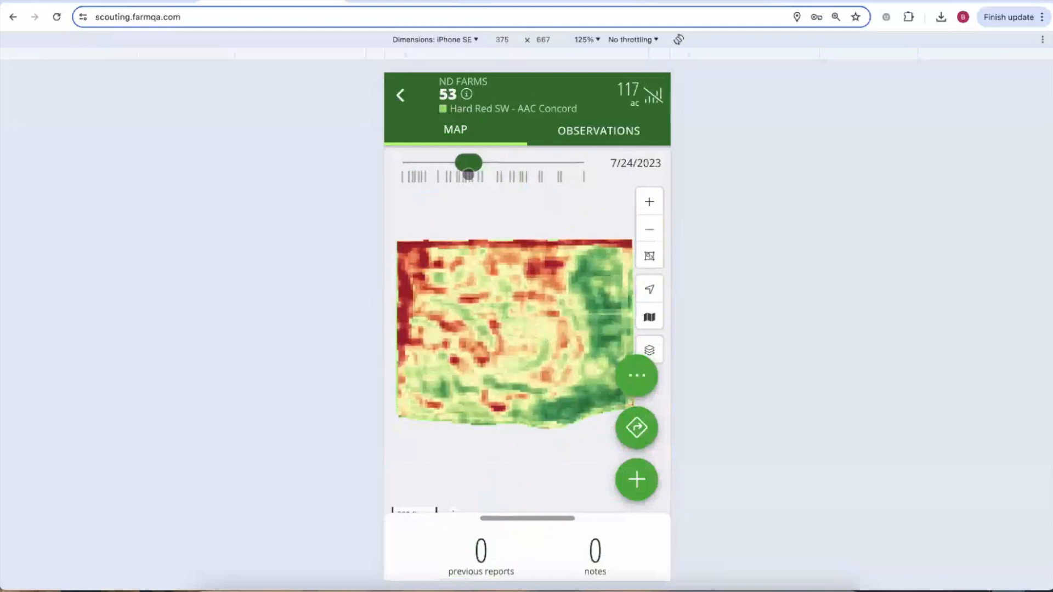
# Drop a default-template observation marker on field 53's red low-vigour area, then switch to the Controller tab.
pyautogui.click(510, 274)
pyautogui.click(428, 399)
pyautogui.click(405, 89)
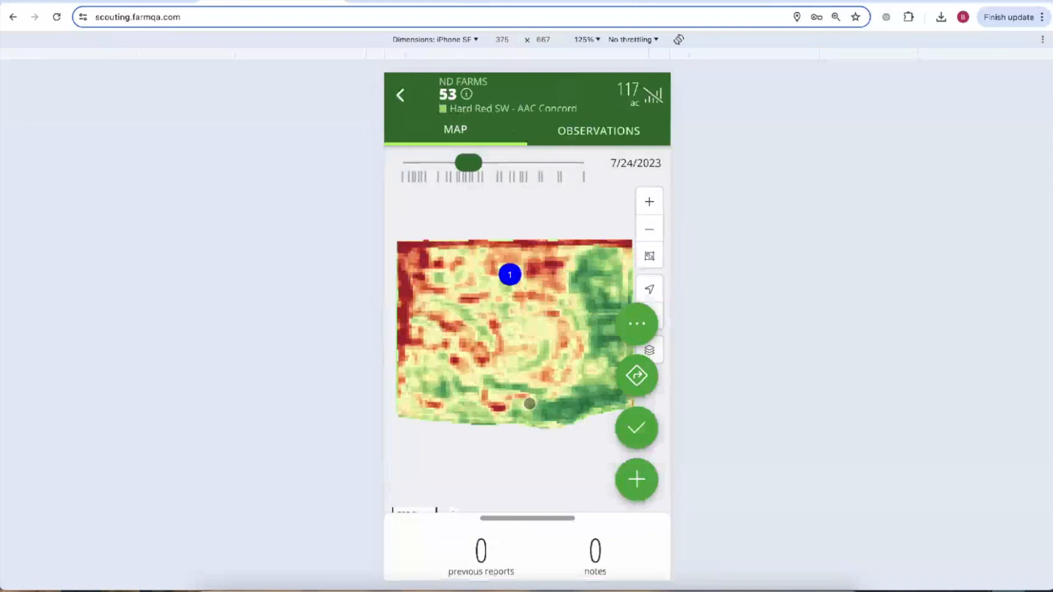
pyautogui.click(145, 2)
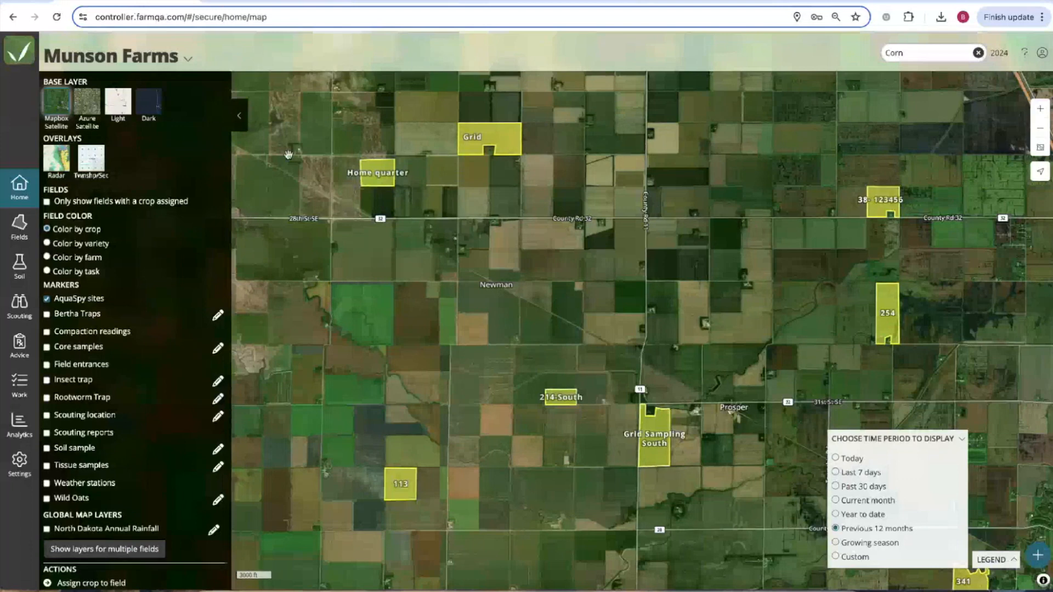
# Clear the Corn filter and open Grid Sampling North (185 ac, canola) with Jul 6, 2023 Dynamic NDVI.
pyautogui.moveTo(369, 145); pyautogui.dragTo(357, 200)
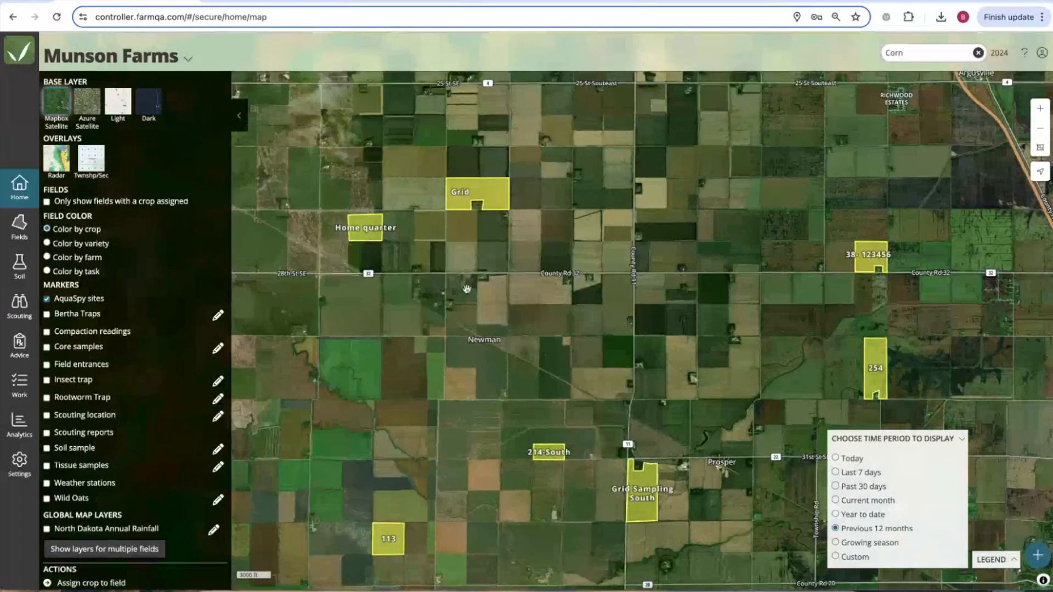
pyautogui.click(978, 52)
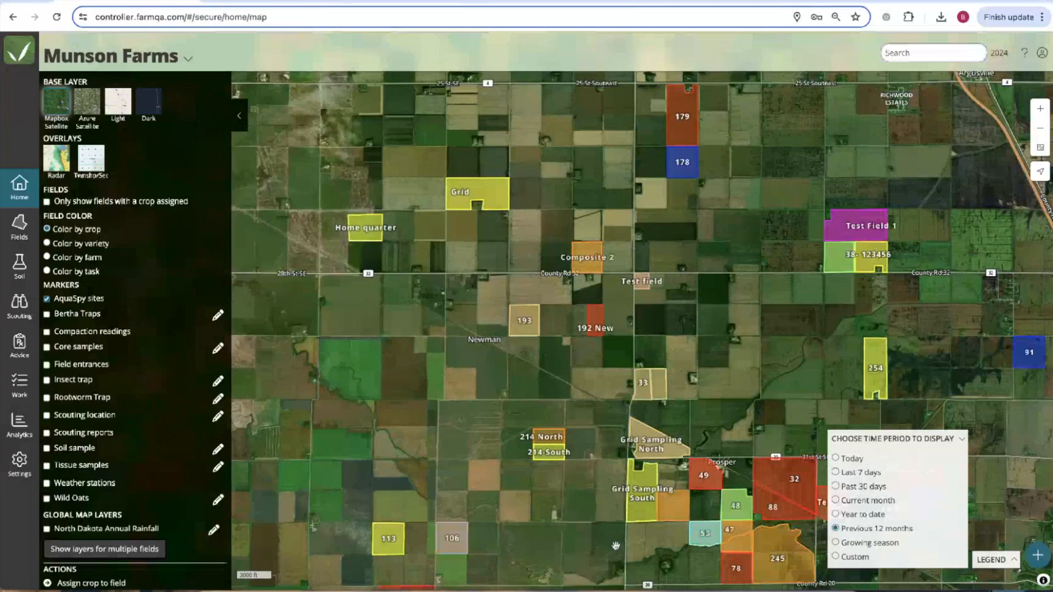
pyautogui.scroll(5, 655, 448)
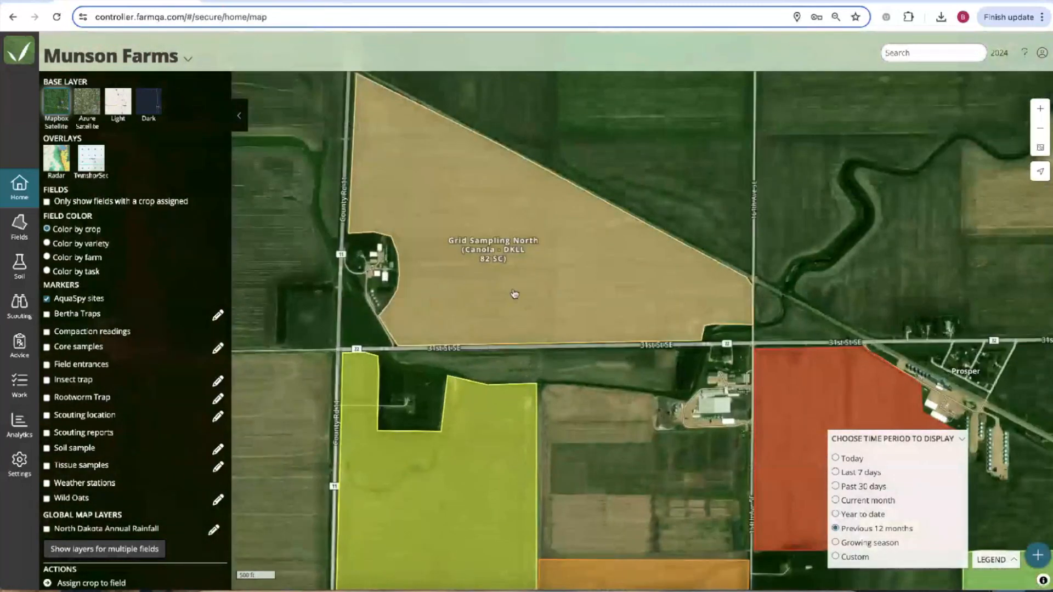
pyautogui.click(514, 294)
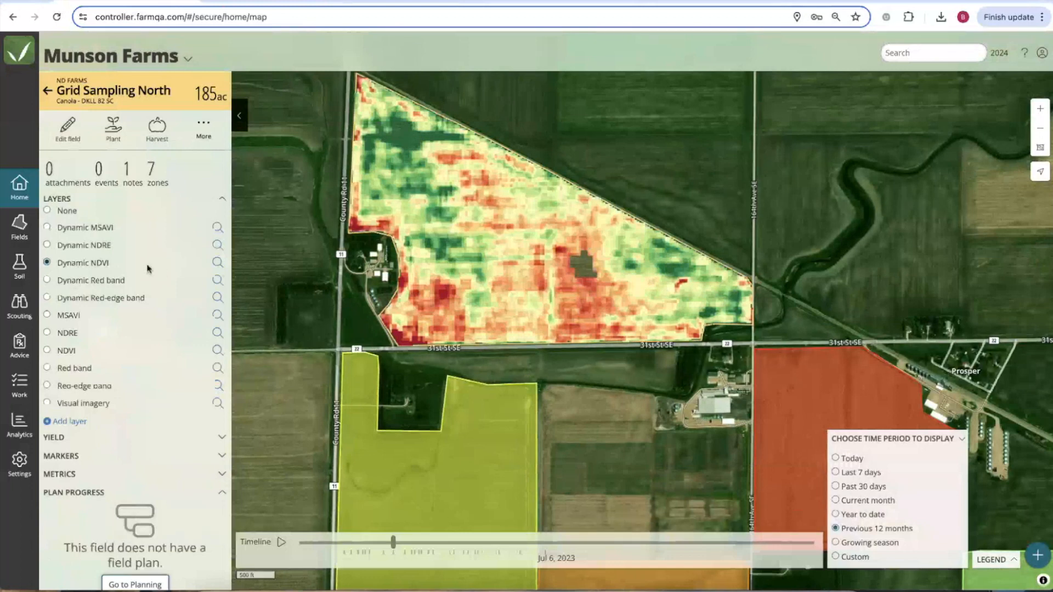
# Set a custom NDVI period of 04/01/2019–04/30/2024 and view the Jul 22, 2019 image.
pyautogui.click(217, 264)
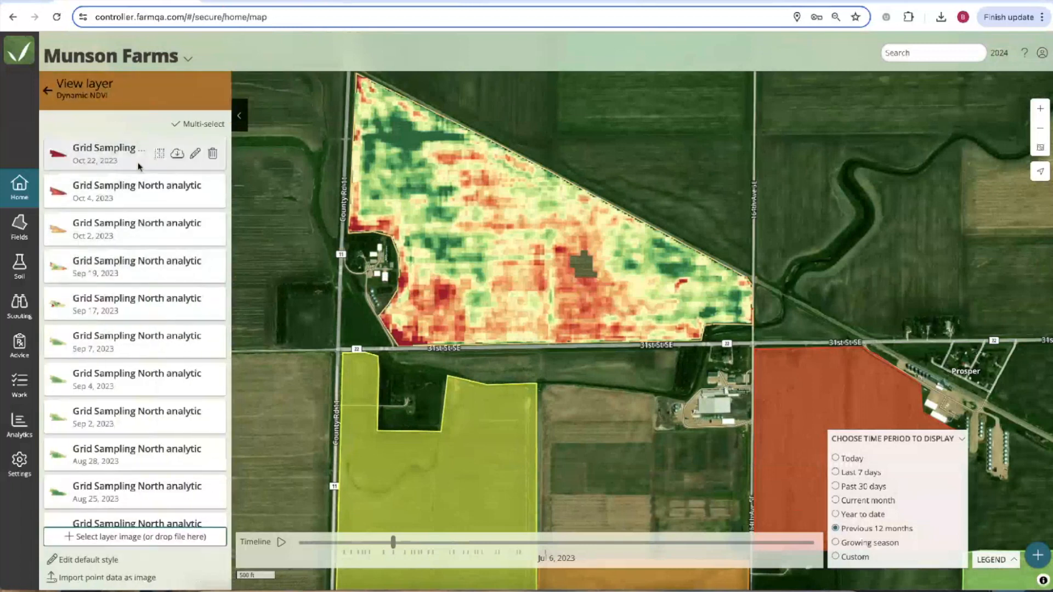
pyautogui.scroll(-1, 118, 356)
pyautogui.scroll(-1, 123, 323)
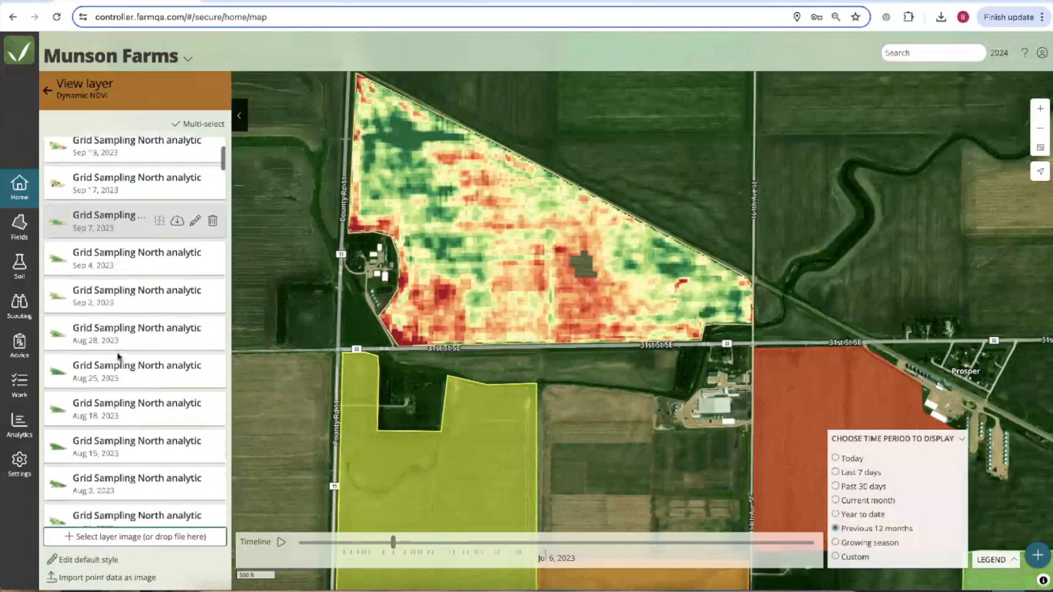
pyautogui.click(836, 556)
pyautogui.click(899, 522)
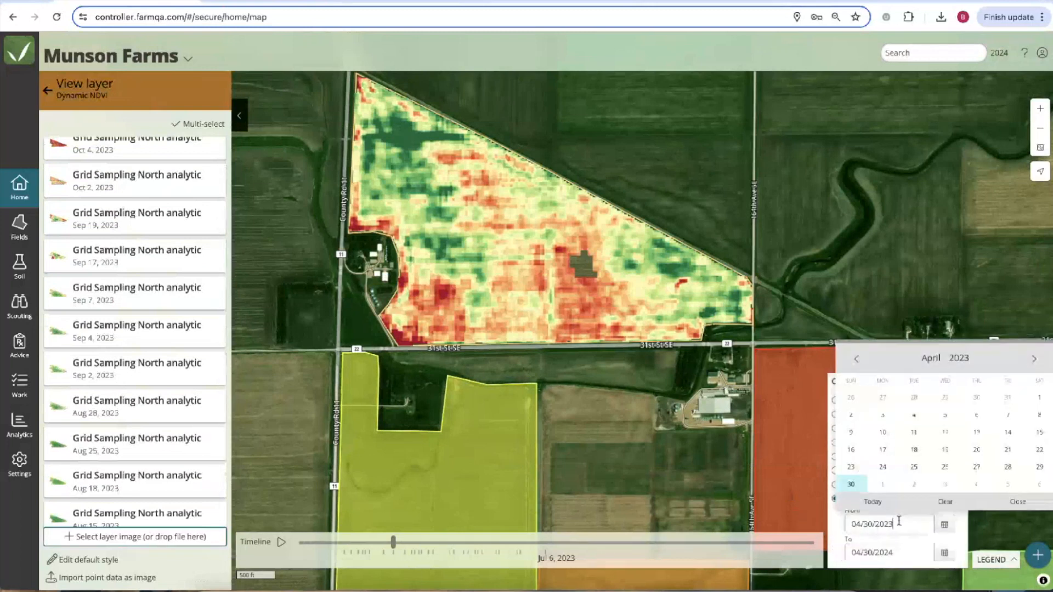
pyautogui.press('BackSpace')
pyautogui.press('BackSpace')
pyautogui.write('19')
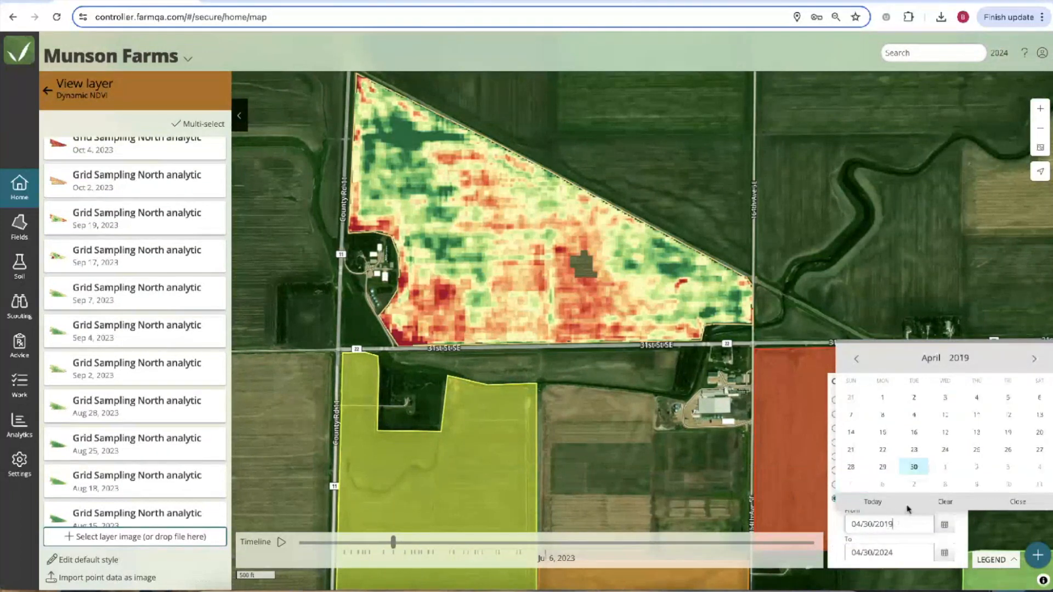
pyautogui.click(883, 399)
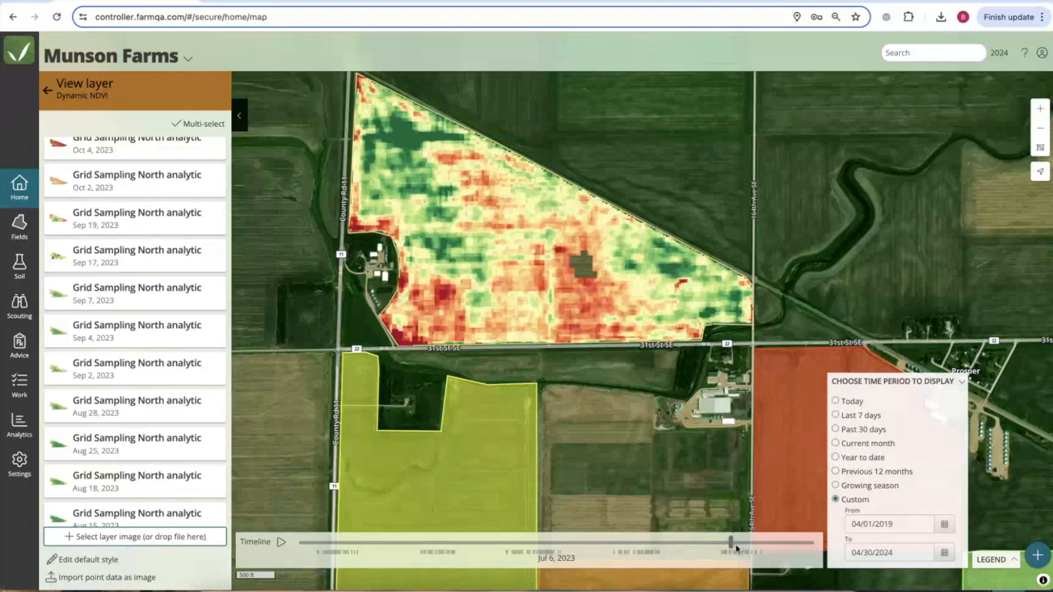
pyautogui.moveTo(732, 546); pyautogui.dragTo(331, 548)
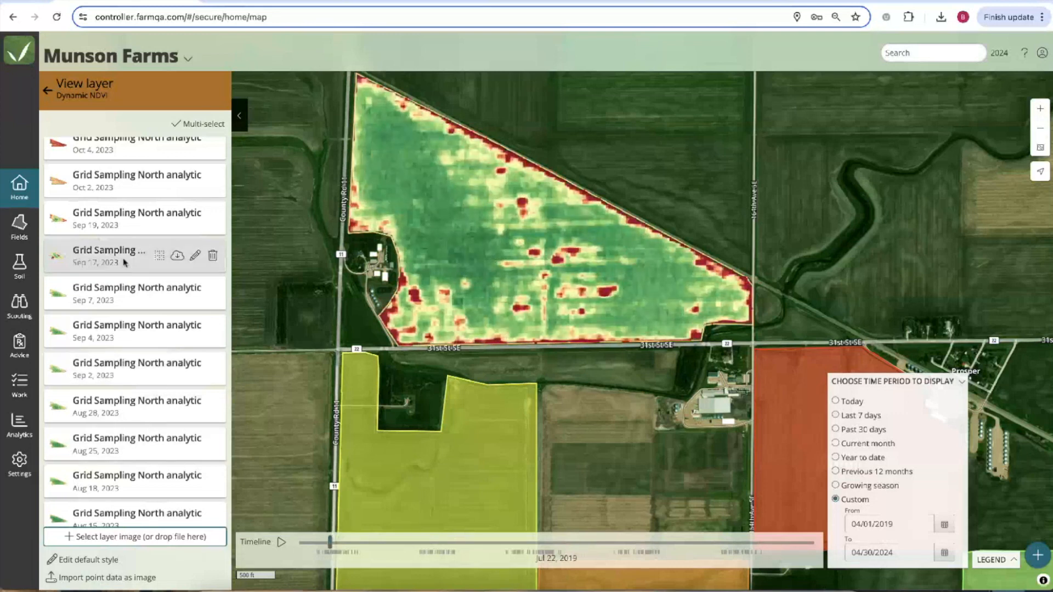
# Compare the Jul 14, 2023, Sep 14, 2022 and Sep 22, 2022 NDVI images.
pyautogui.scroll(-10, 124, 266)
pyautogui.click(112, 354)
pyautogui.scroll(-7, 112, 362)
pyautogui.scroll(-5, 112, 363)
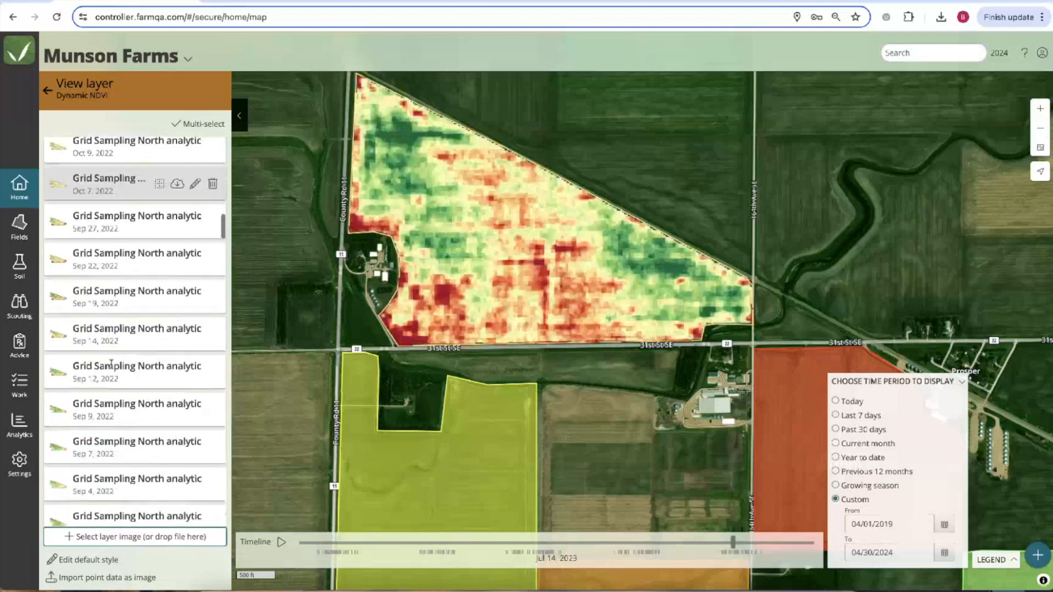
pyautogui.click(110, 332)
pyautogui.click(106, 259)
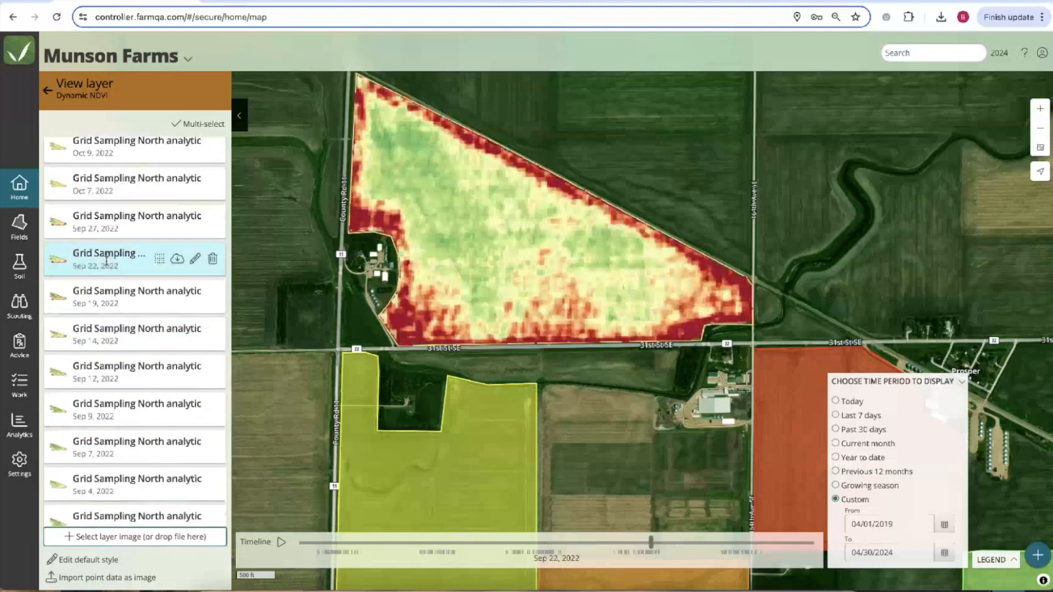
# Compare the Jun 24 and Jul 1, 2022 images, settling on Jul 1, 2022.
pyautogui.scroll(-10, 107, 258)
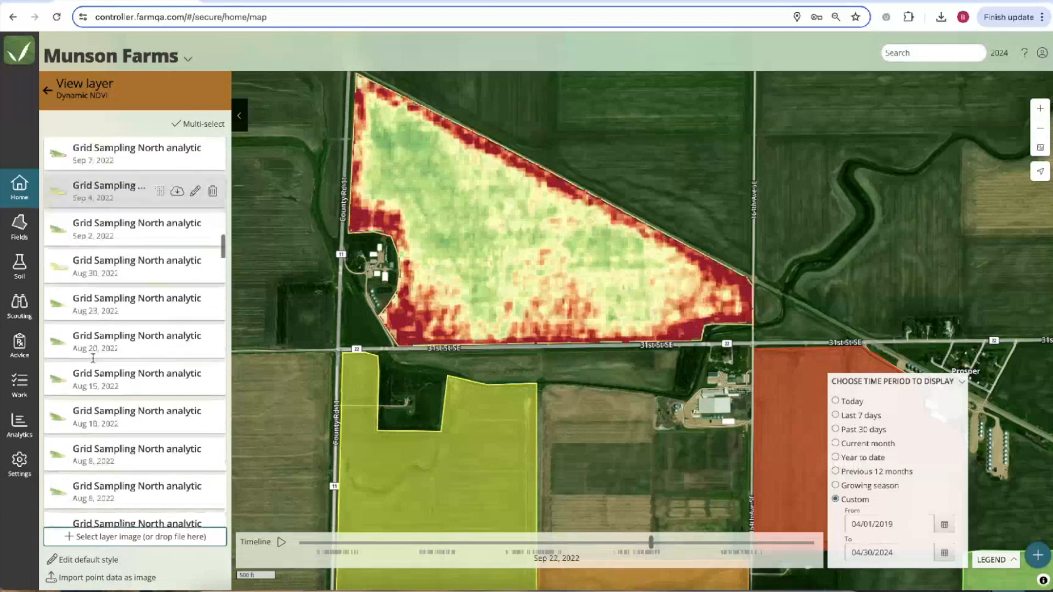
pyautogui.scroll(-2, 93, 360)
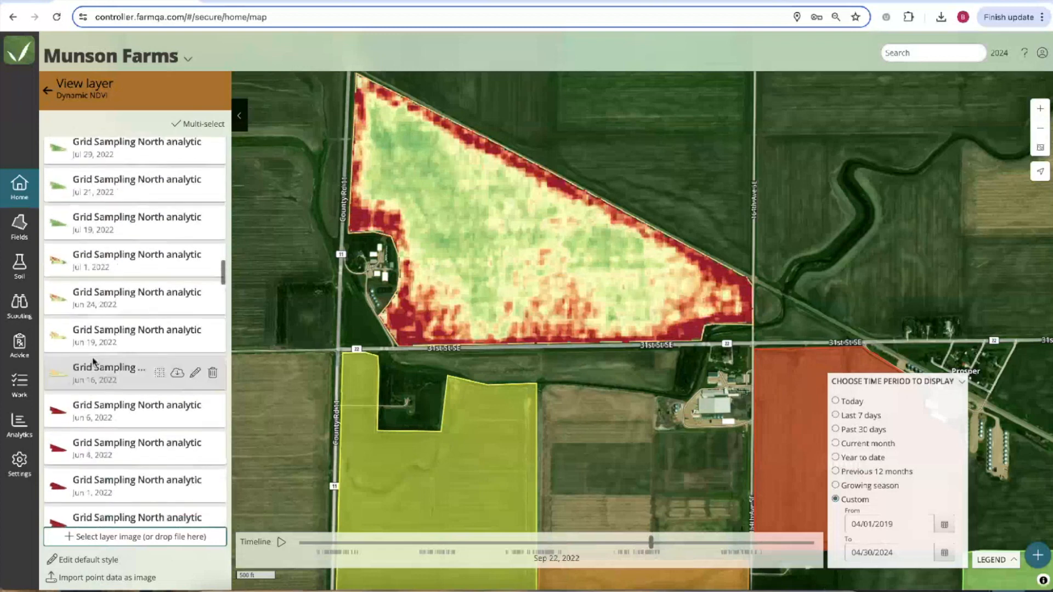
pyautogui.click(101, 299)
pyautogui.click(110, 269)
pyautogui.click(105, 299)
pyautogui.click(107, 264)
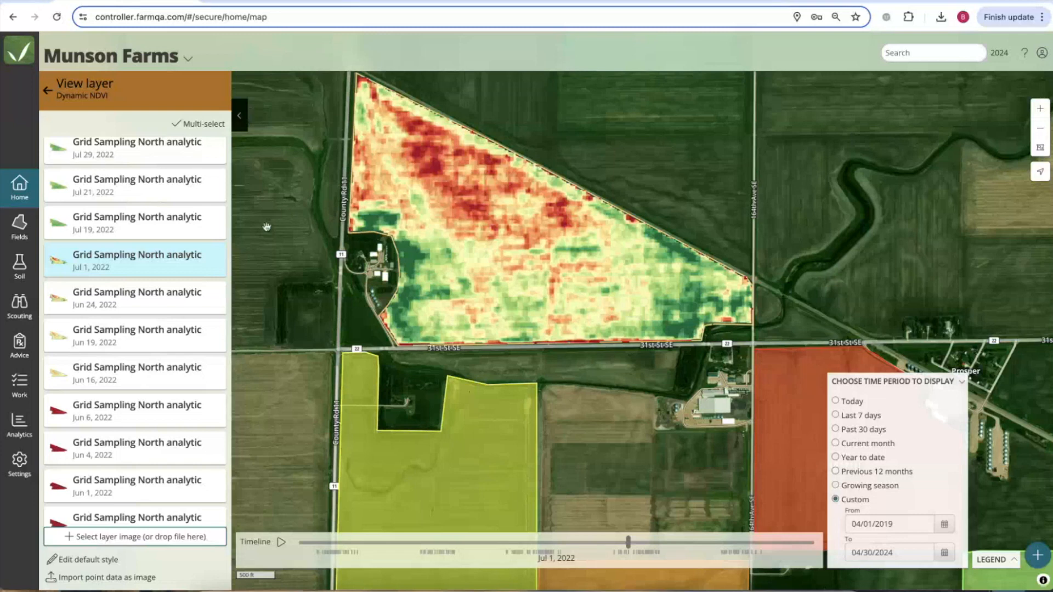
pyautogui.scroll(3, 72, 355)
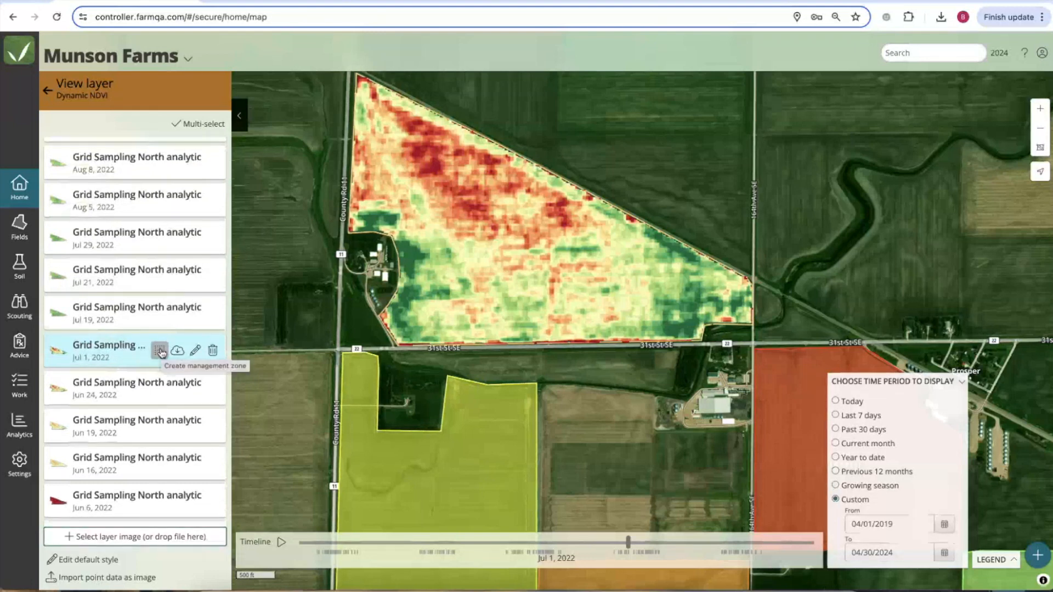
# Start a management zone from the Jul 1, 2022 NDVI image and collapse the time period options.
pyautogui.click(160, 350)
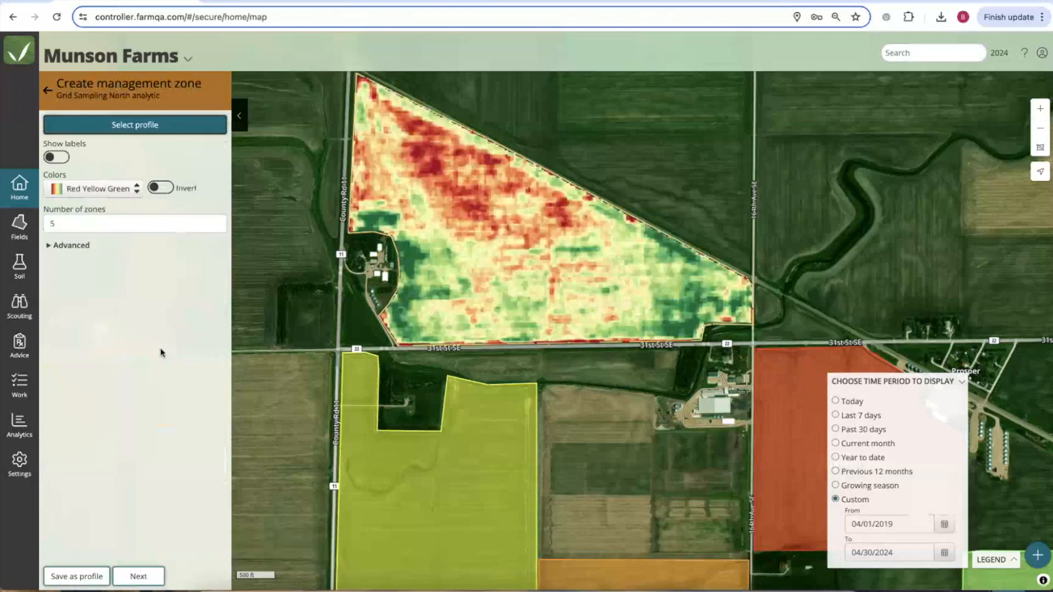
pyautogui.moveTo(351, 281); pyautogui.dragTo(354, 285)
pyautogui.scroll(2, 354, 285)
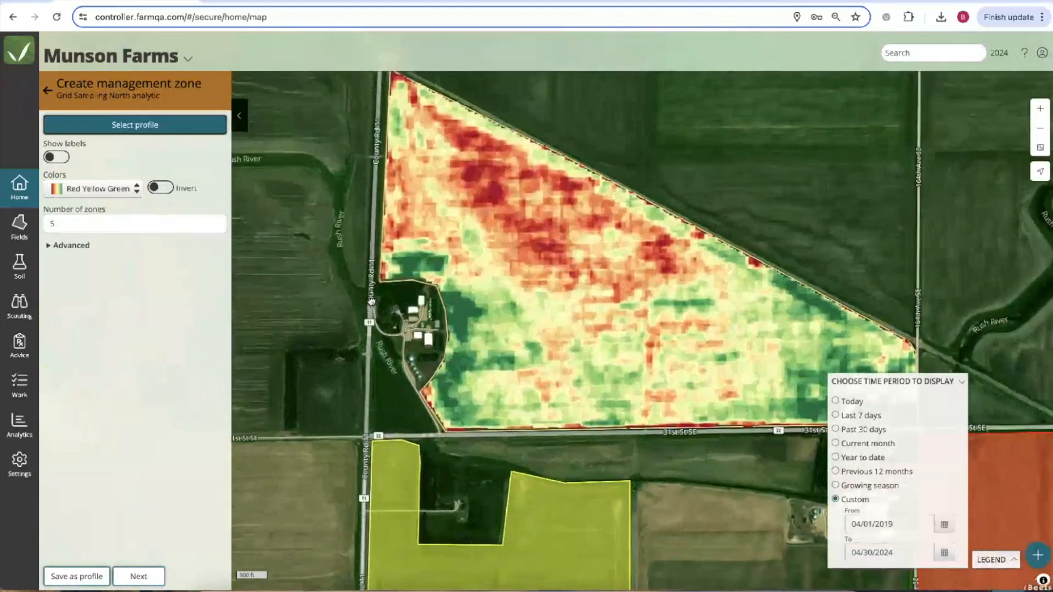
pyautogui.click(961, 381)
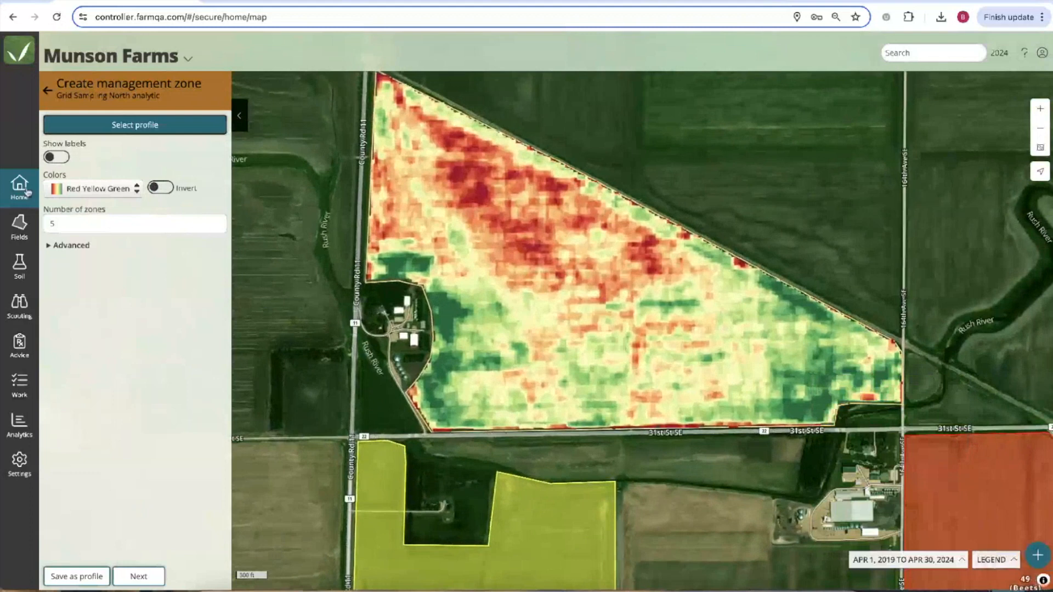
# Set the number of management zones to 5.
pyautogui.click(83, 222)
pyautogui.press('BackSpace')
pyautogui.write('4')
pyautogui.moveTo(60, 223); pyautogui.dragTo(38, 227)
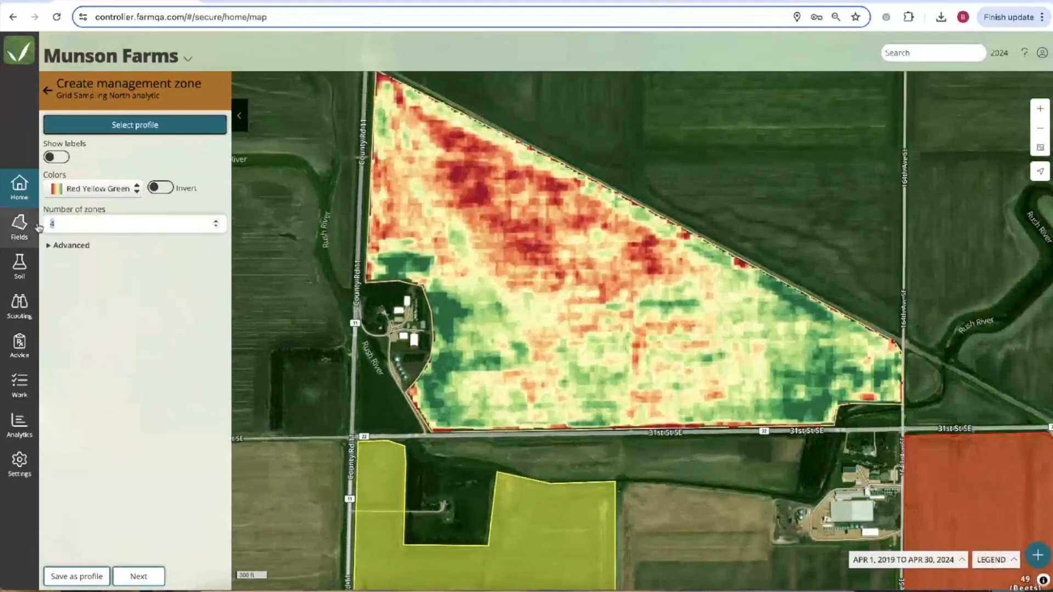
pyautogui.write('15')
pyautogui.press('BackSpace')
pyautogui.press('BackSpace')
pyautogui.write('5')
# Keep the Red Yellow Green colour scheme and generate the five-zone preview on the field.
pyautogui.click(92, 191)
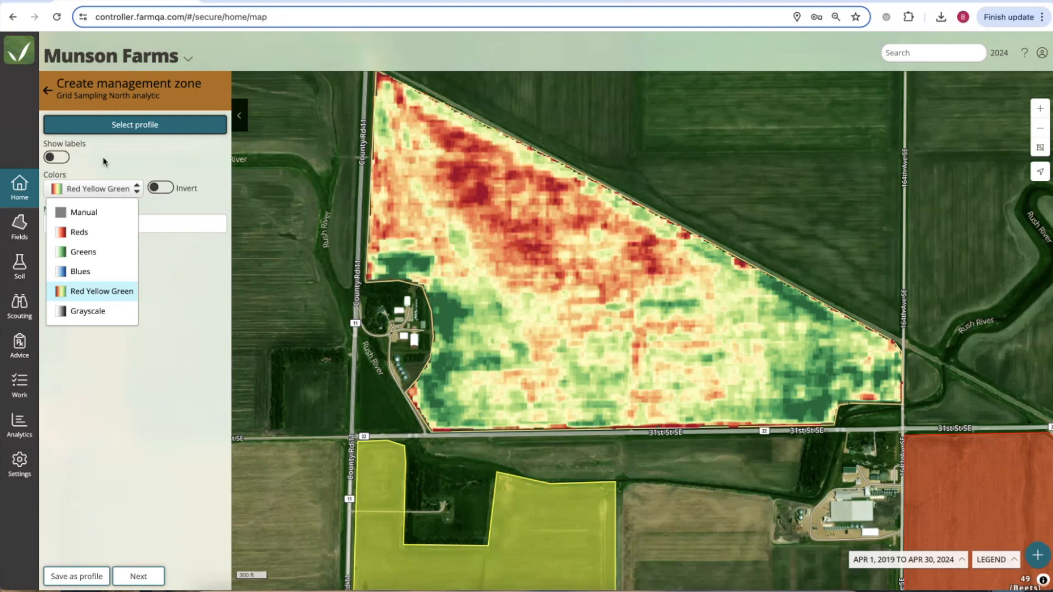
pyautogui.click(123, 161)
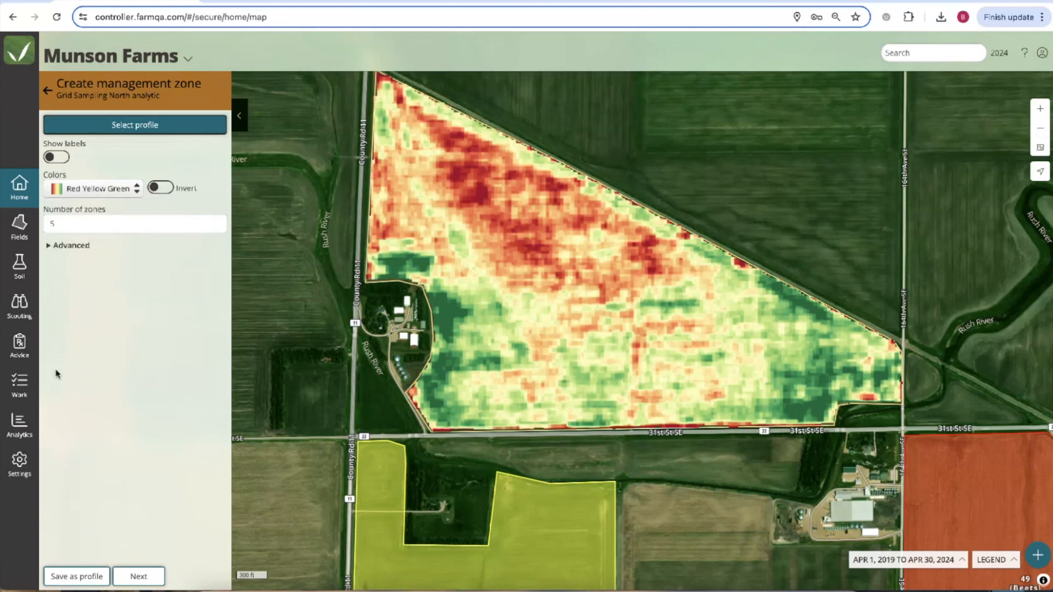
pyautogui.click(140, 575)
pyautogui.moveTo(463, 242); pyautogui.dragTo(482, 271)
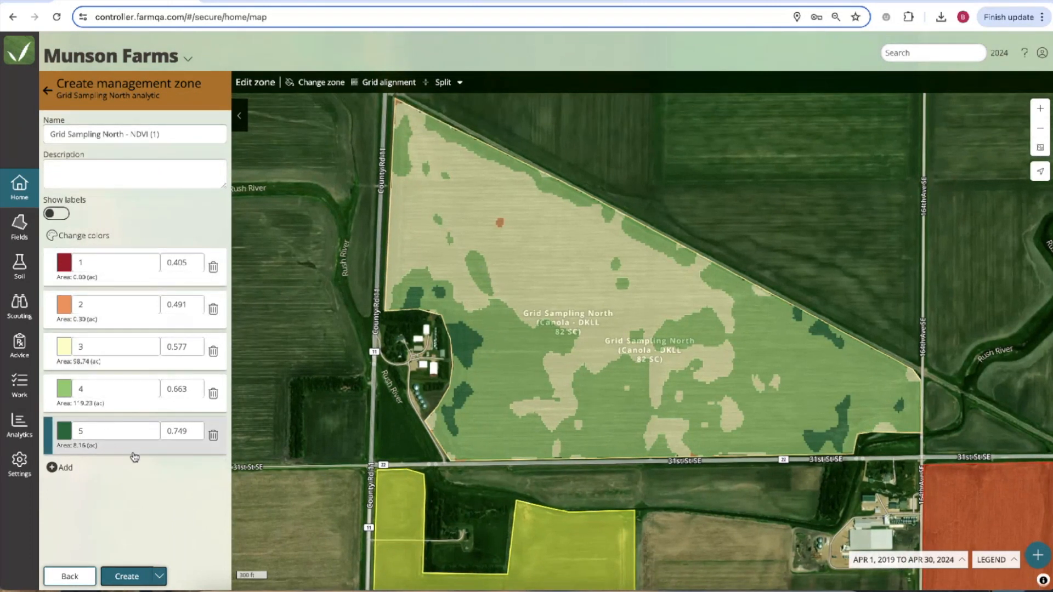
# Change the advanced clustering algorithm to Quantiles, then show the PowerPoint slide on Equal Interval.
pyautogui.click(72, 577)
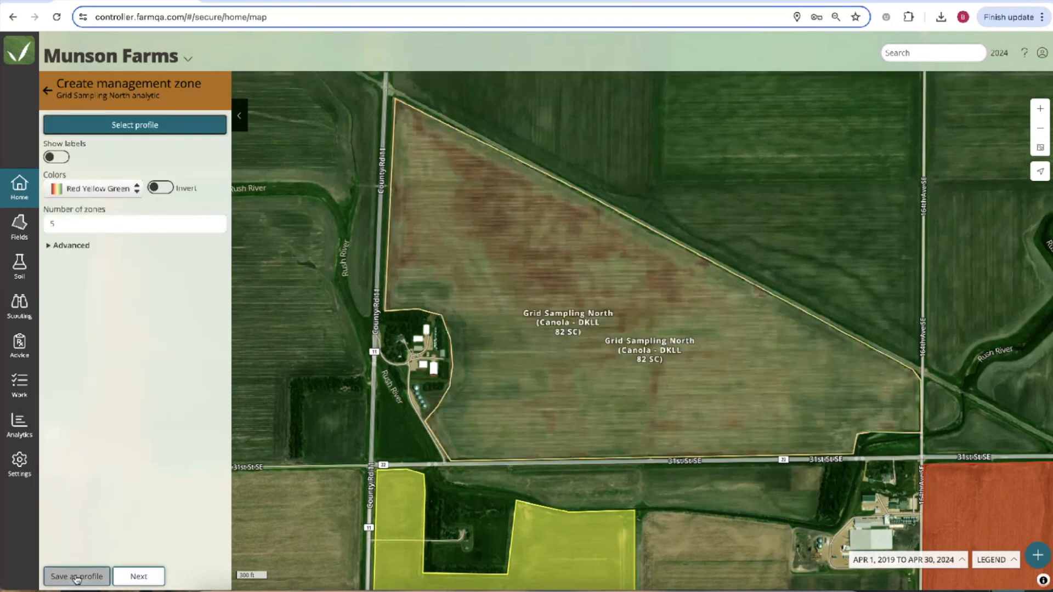
pyautogui.click(49, 247)
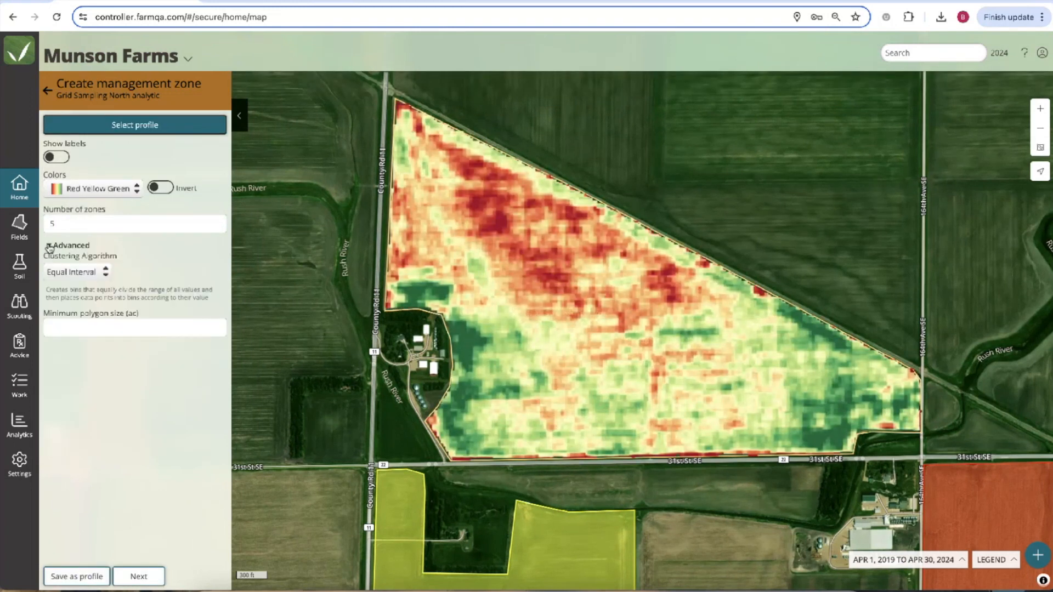
pyautogui.click(106, 277)
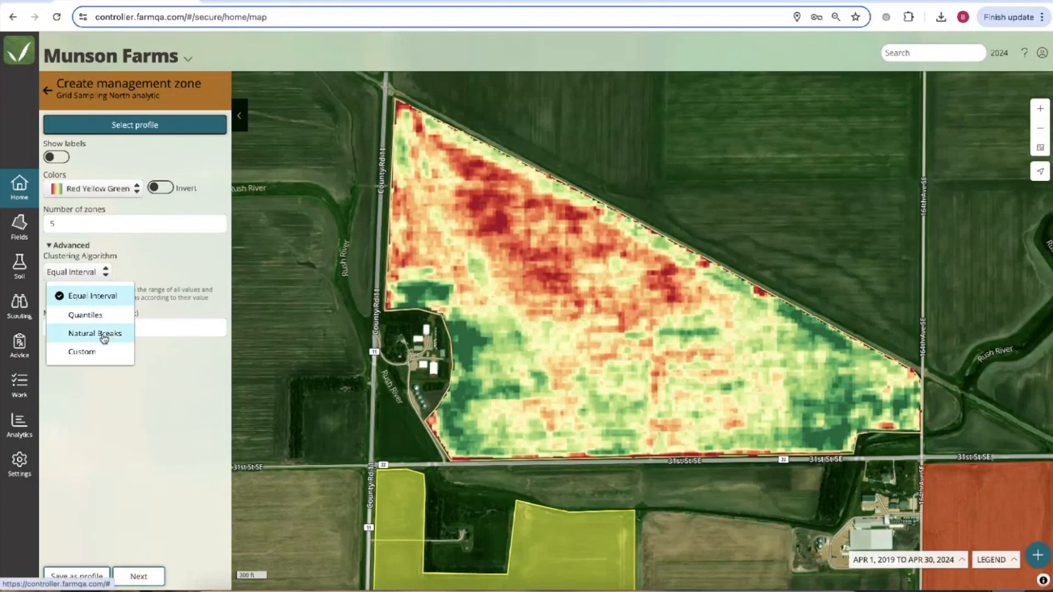
pyautogui.click(103, 315)
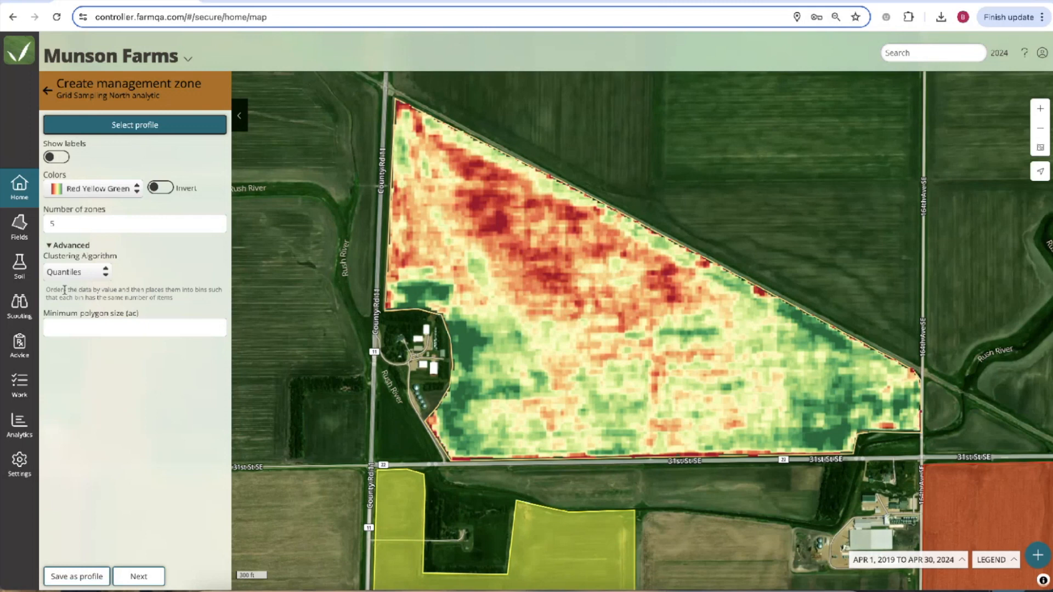
pyautogui.moveTo(47, 290); pyautogui.dragTo(180, 310)
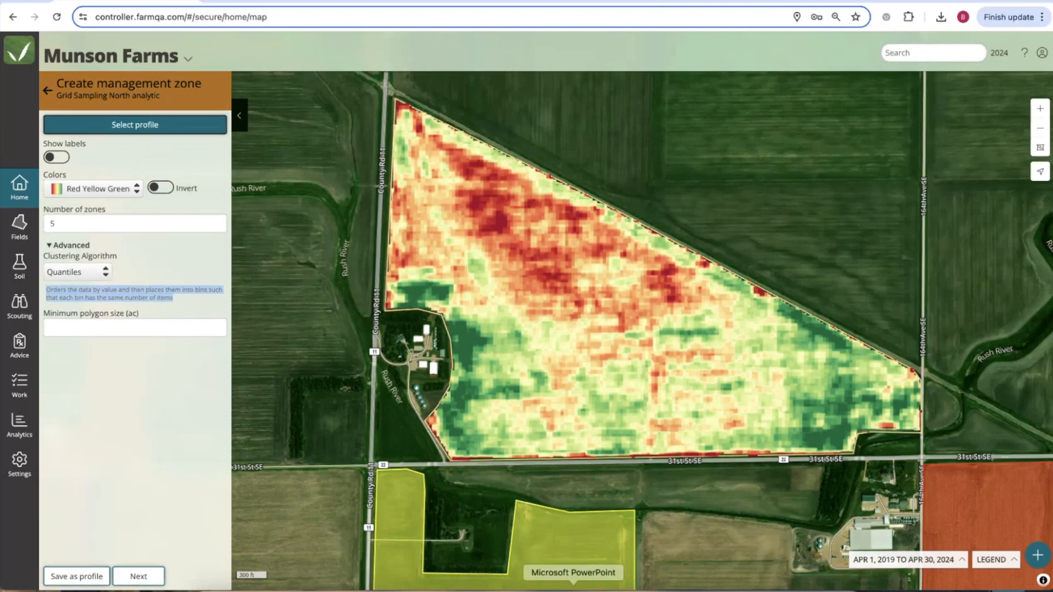
pyautogui.click(573, 590)
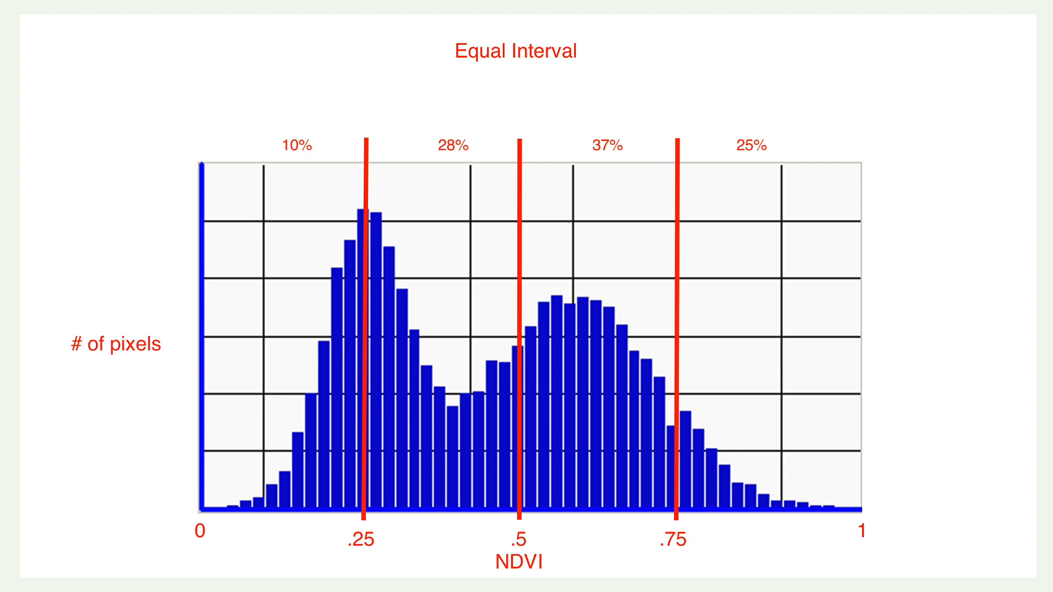
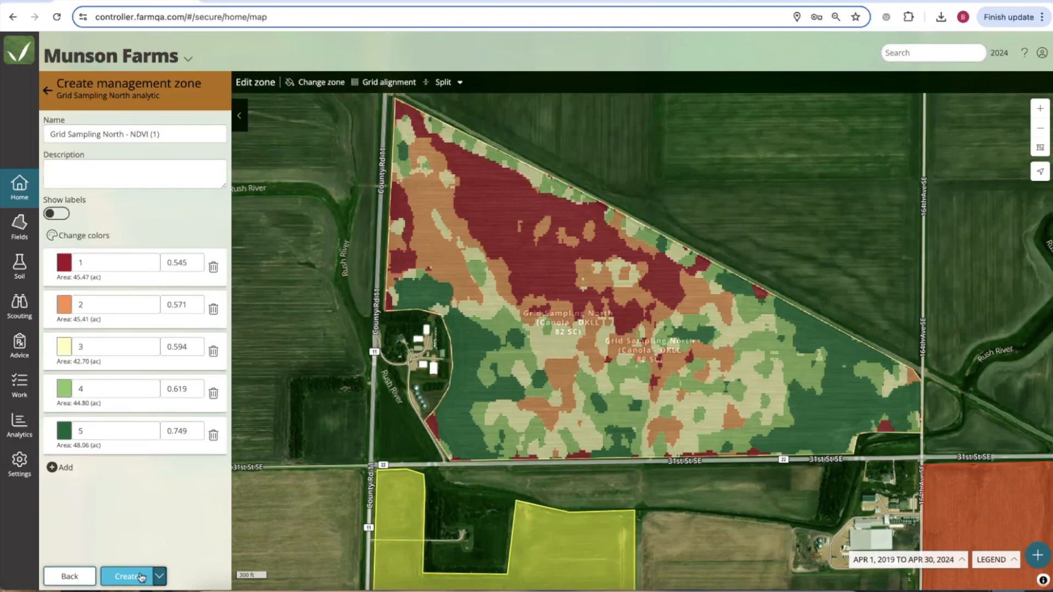
# Switch repeatedly between the raw NDVI map and the five Quantiles zones, ending on the zone settings.
pyautogui.click(80, 579)
pyautogui.click(165, 577)
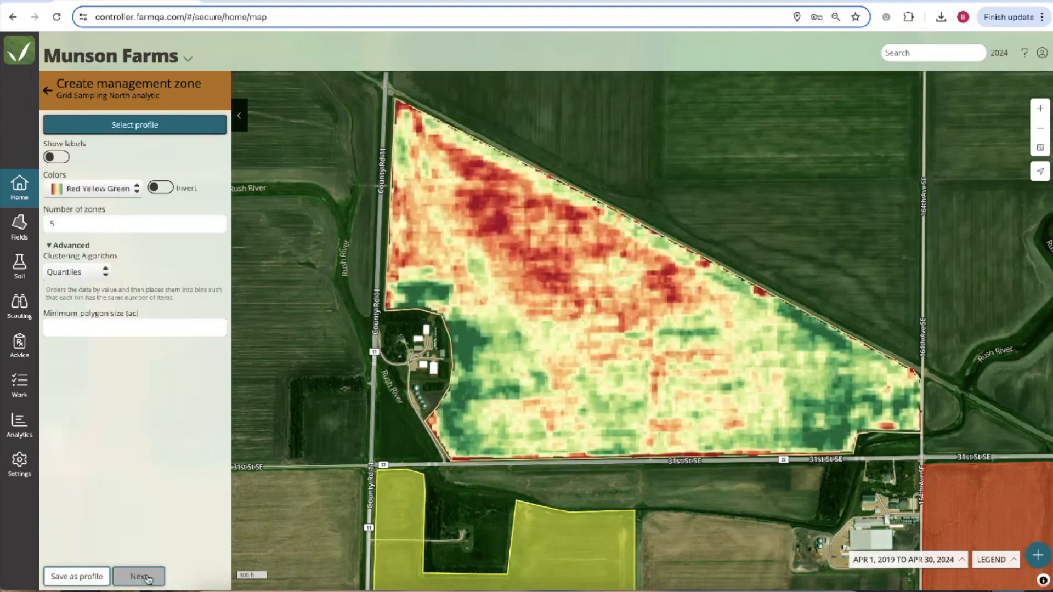
pyautogui.click(80, 579)
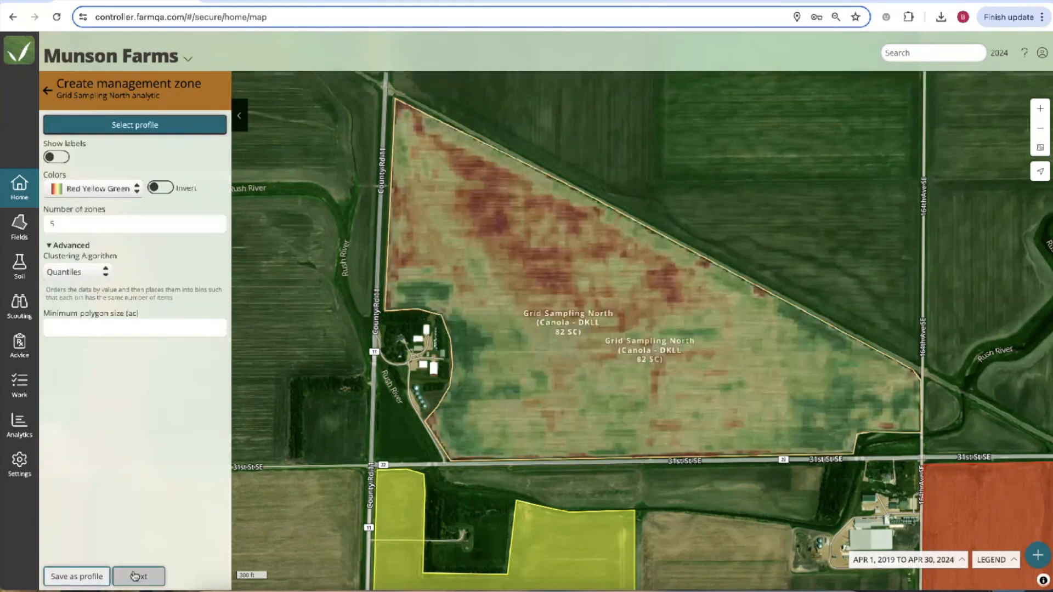
pyautogui.click(141, 577)
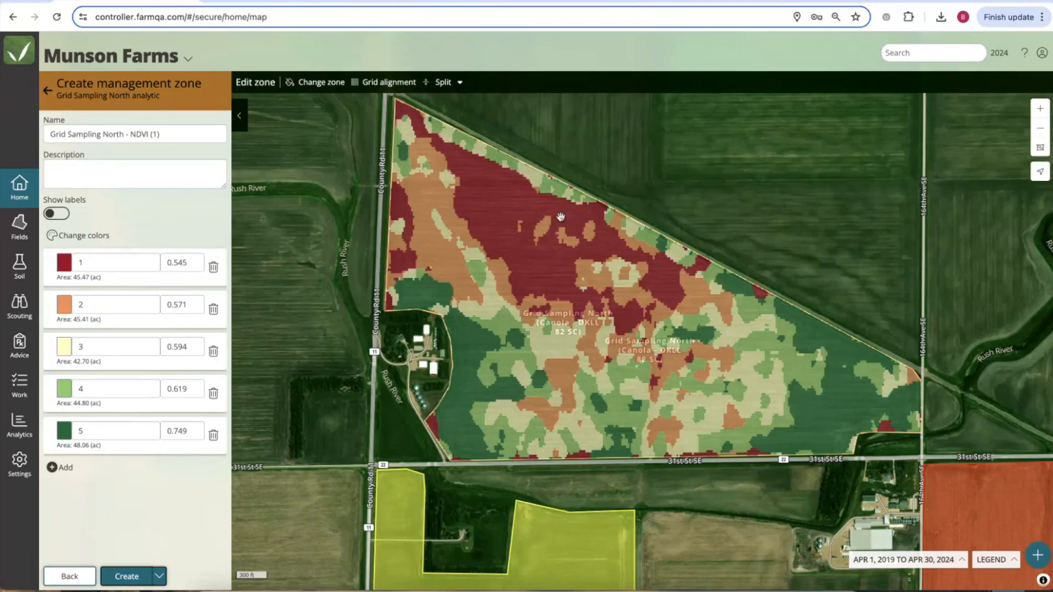
pyautogui.click(69, 577)
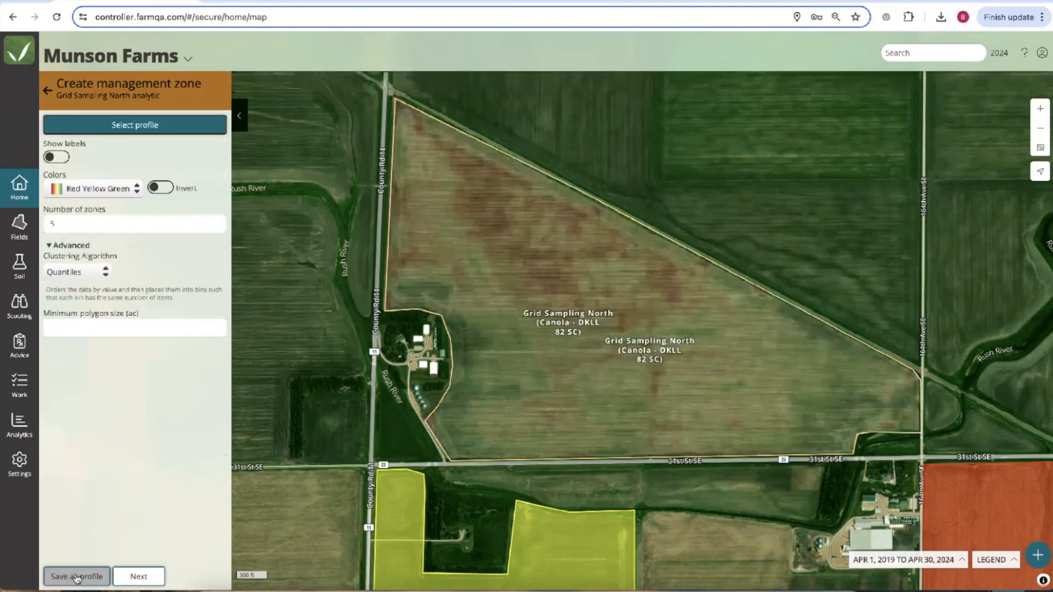
pyautogui.click(140, 576)
pyautogui.click(70, 576)
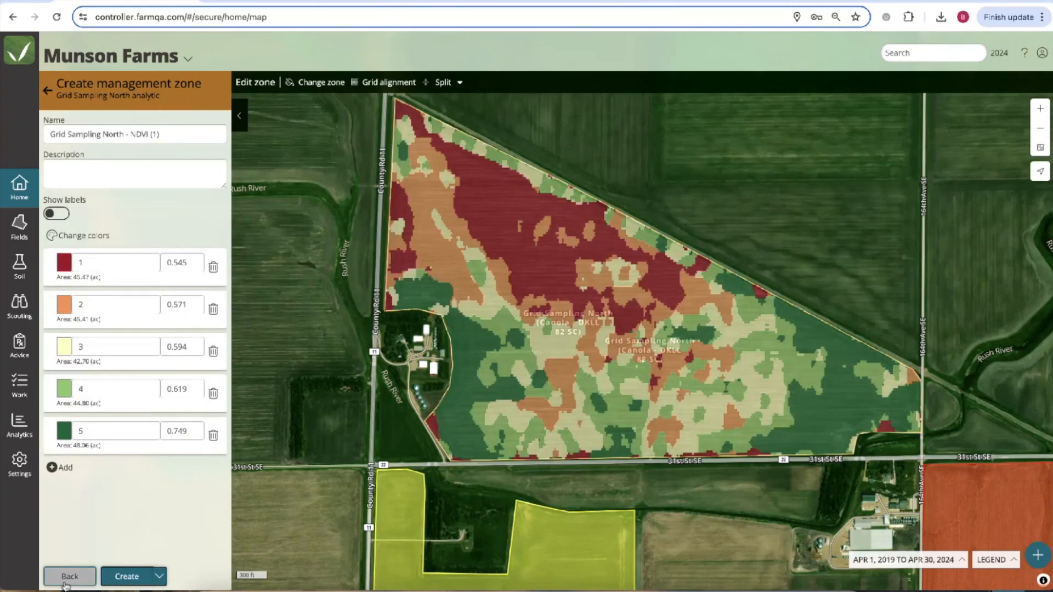
pyautogui.click(137, 577)
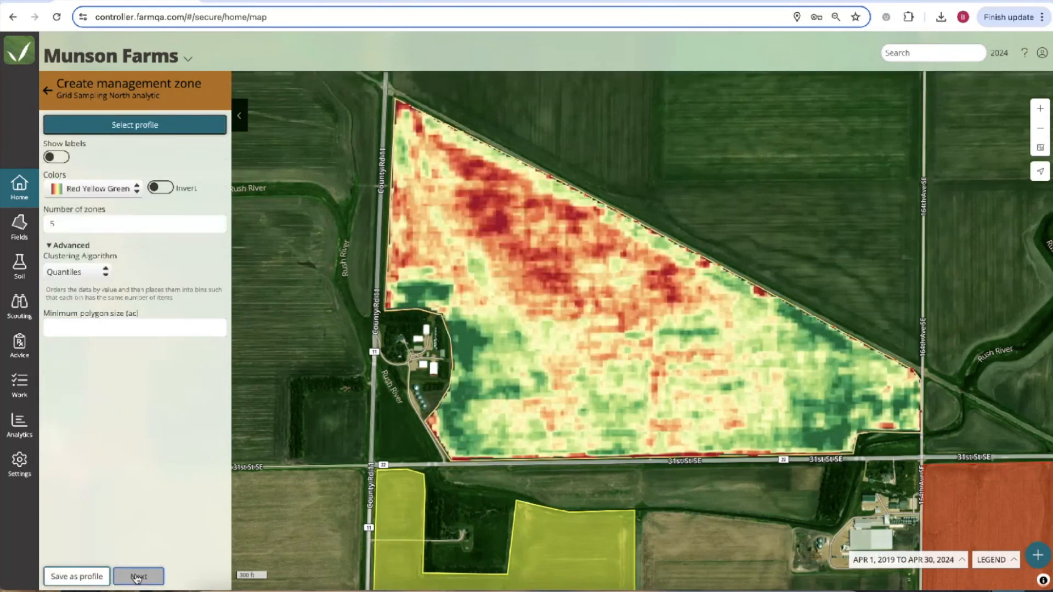
pyautogui.click(82, 578)
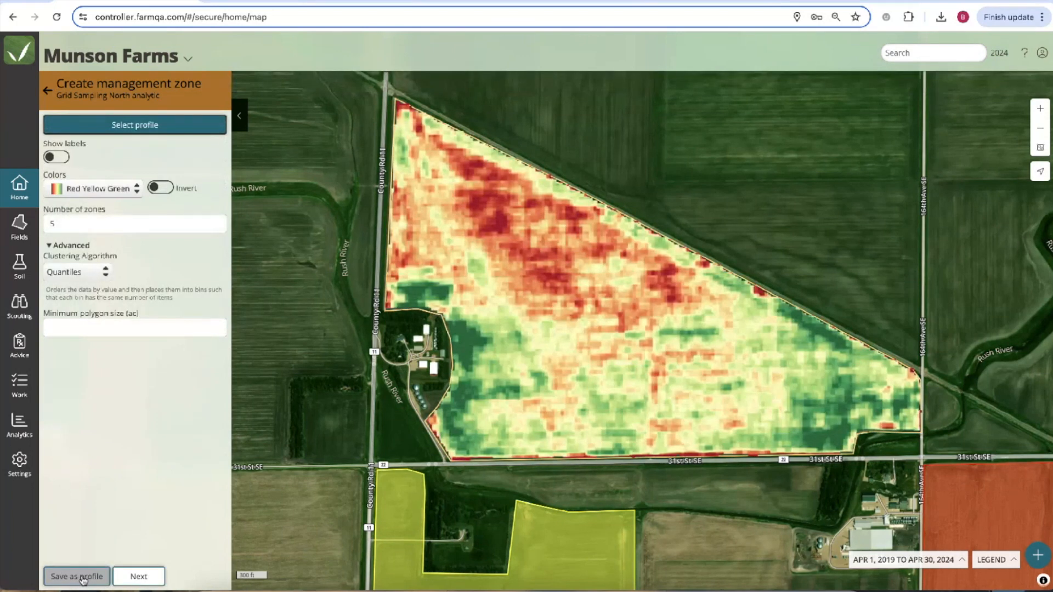
pyautogui.click(103, 272)
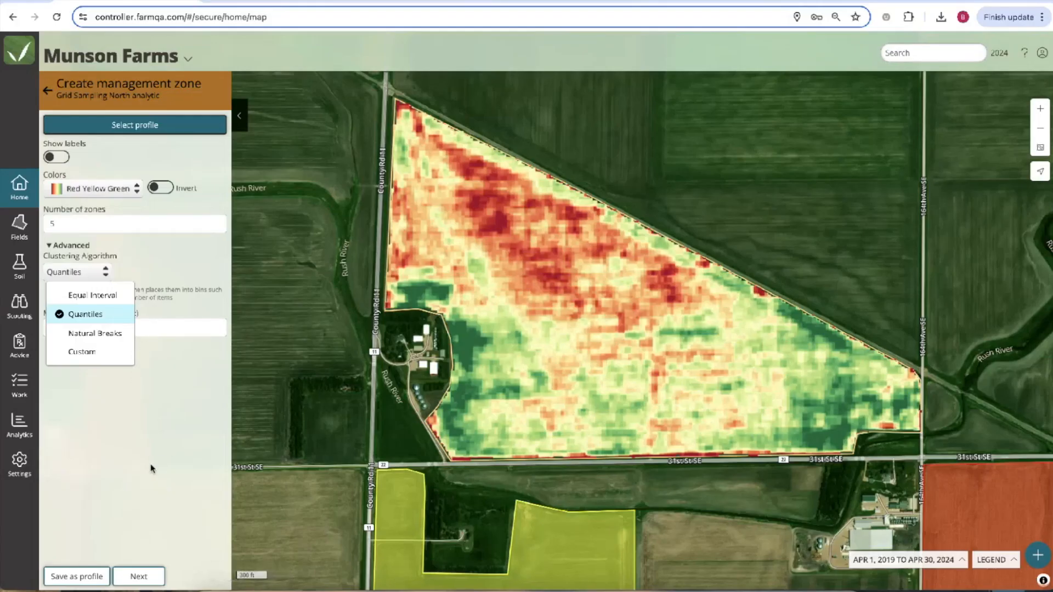
# Regenerate the five Quantiles zones and return to the zone settings.
pyautogui.click(152, 470)
pyautogui.click(136, 582)
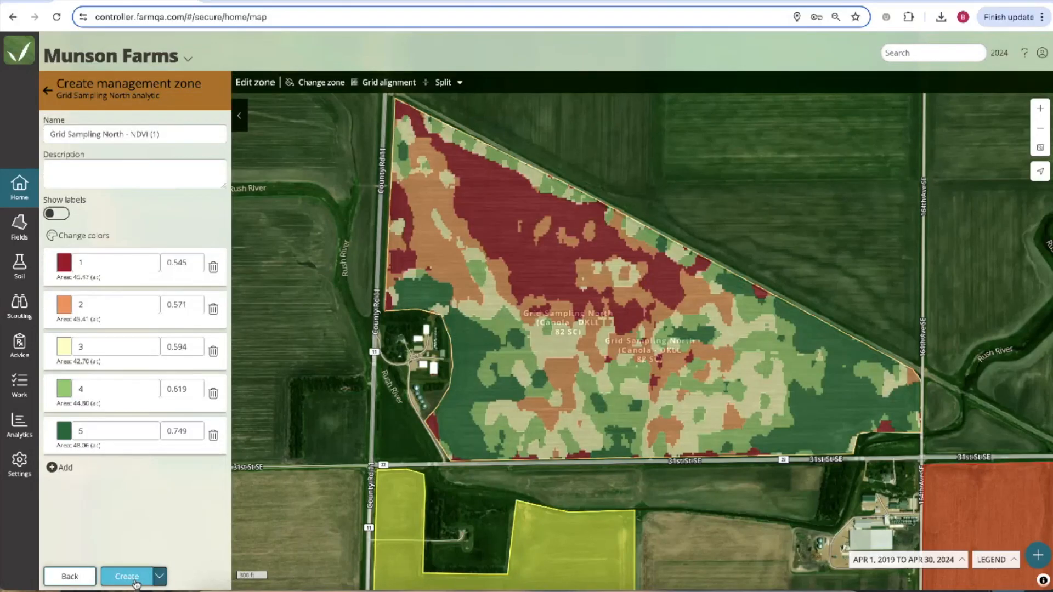
pyautogui.click(77, 578)
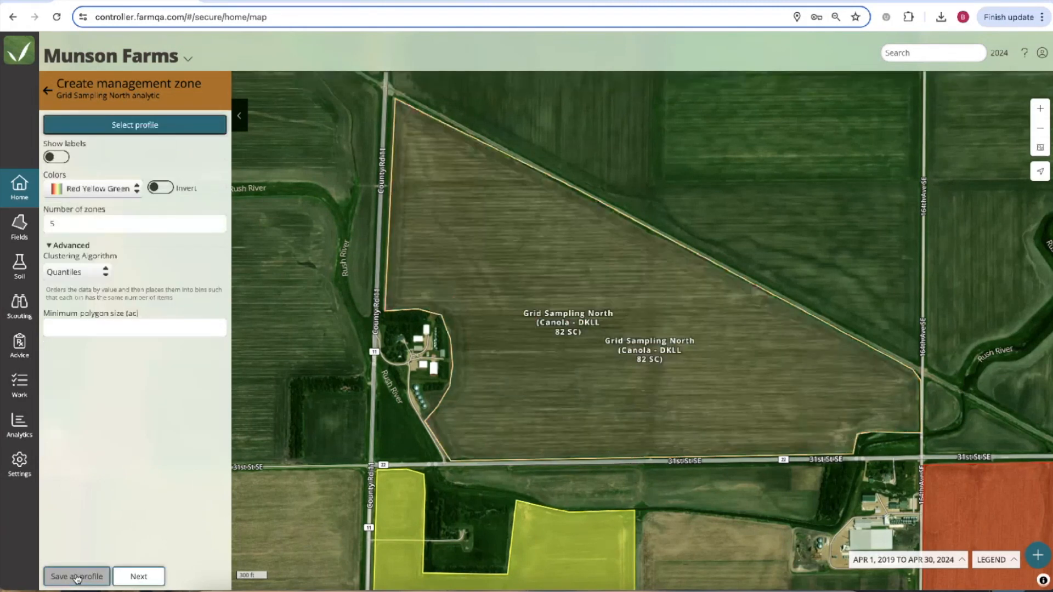
# Use Custom clustering with zone 2 ending at .58 and zone 3 at 0.6, naming the profile 'Webinar Zones'.
pyautogui.click(74, 271)
pyautogui.click(90, 352)
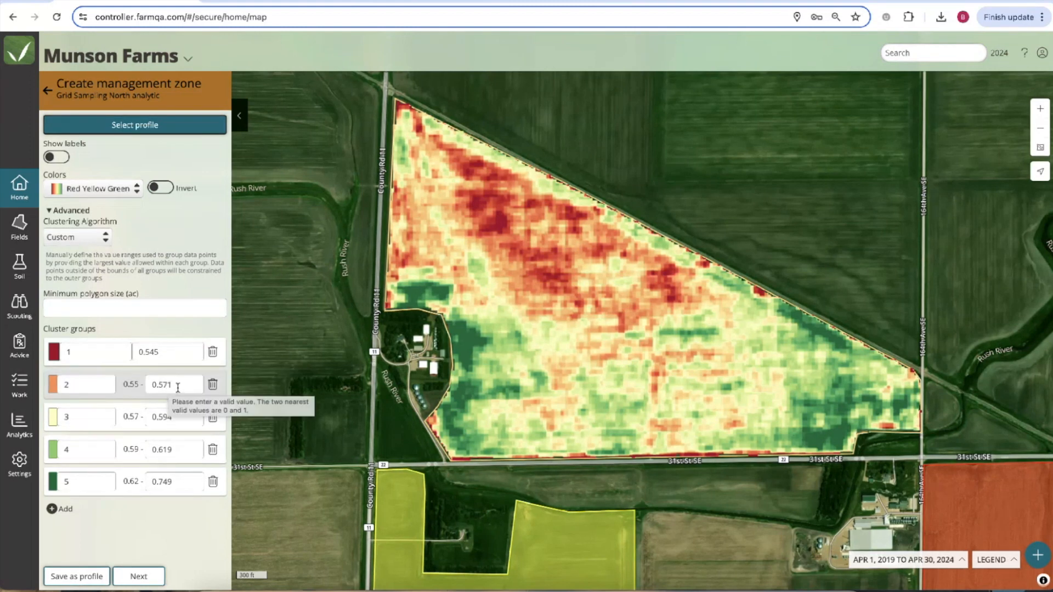
pyautogui.moveTo(177, 388); pyautogui.dragTo(153, 387)
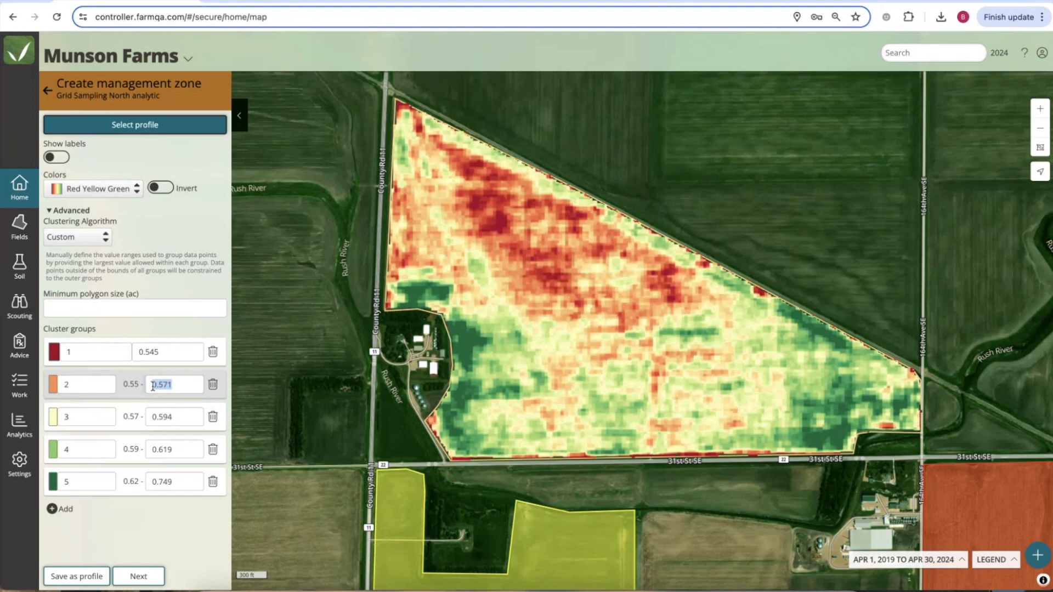
pyautogui.press('BackSpace')
pyautogui.write('.58')
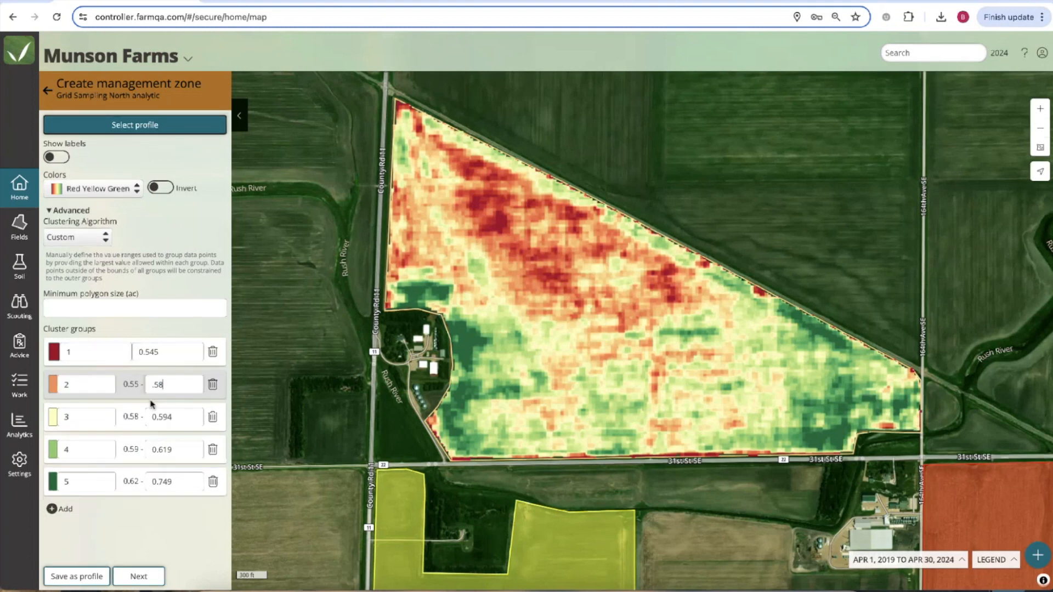
pyautogui.moveTo(183, 417); pyautogui.dragTo(159, 415)
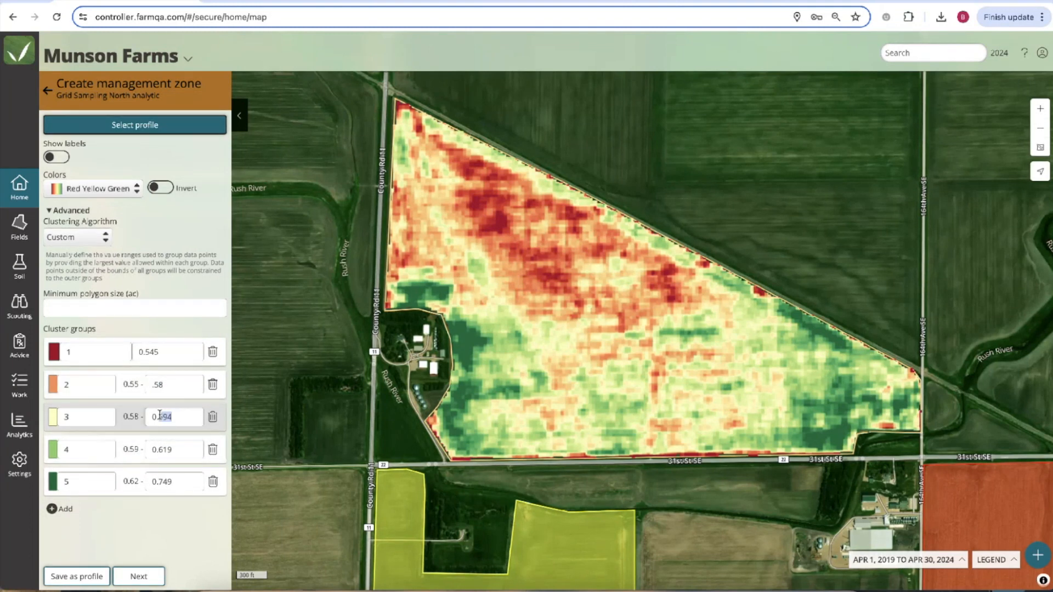
pyautogui.write('6')
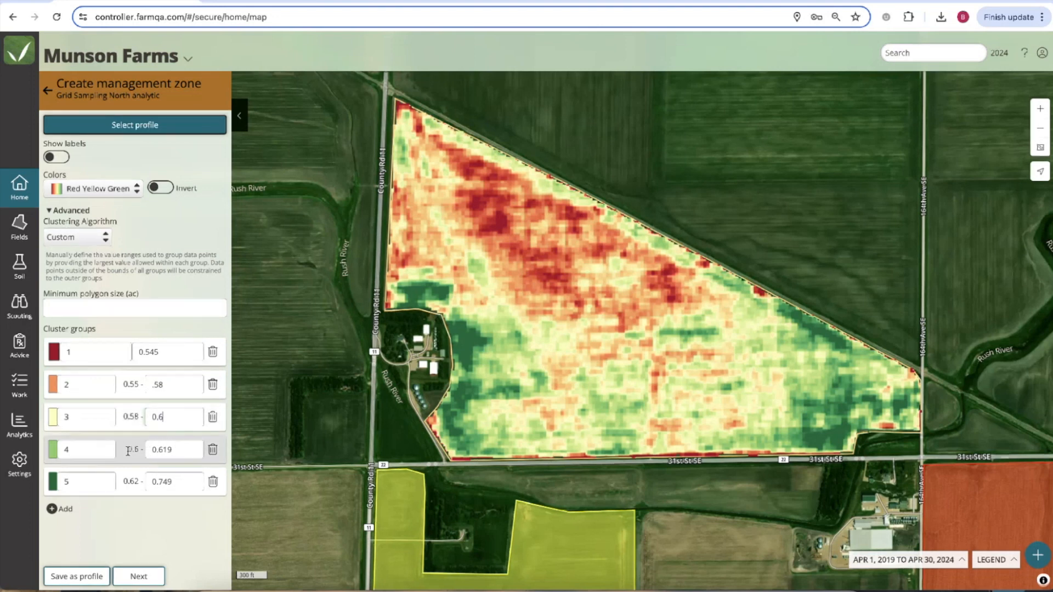
pyautogui.click(178, 450)
pyautogui.click(76, 576)
pyautogui.write('Webinar Zones')
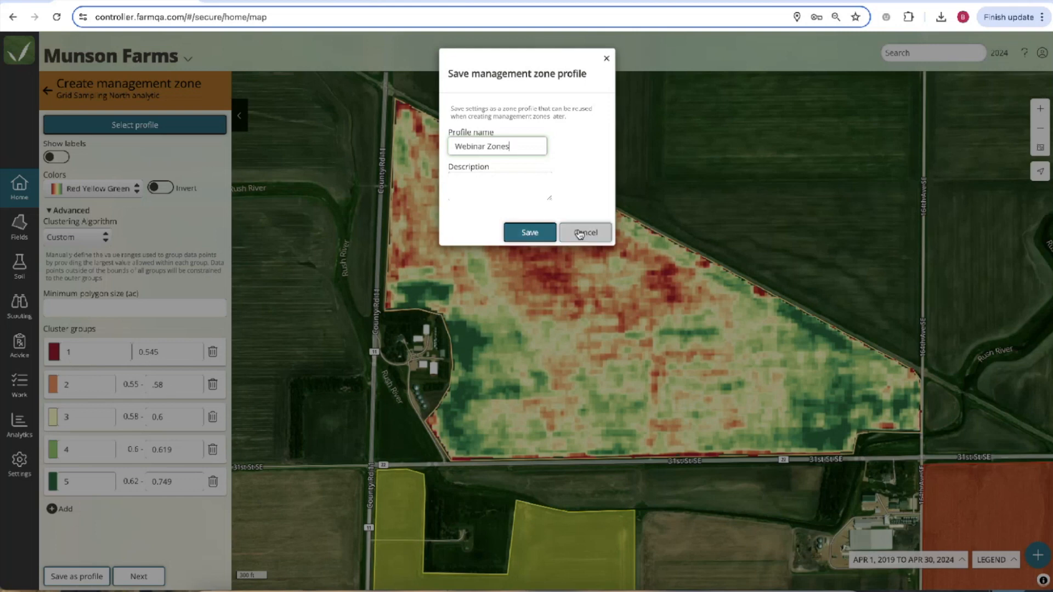
# Discard the profile, set a .25 minimum polygon size with Quantiles clustering, and generate the zones.
pyautogui.click(607, 59)
pyautogui.click(74, 308)
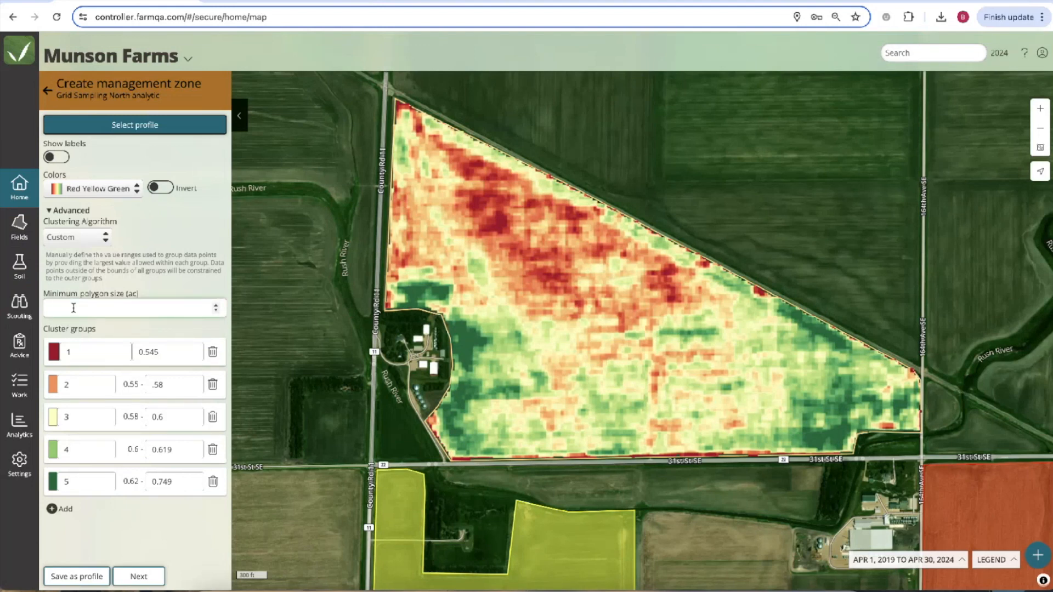
pyautogui.write('.25')
pyautogui.click(96, 239)
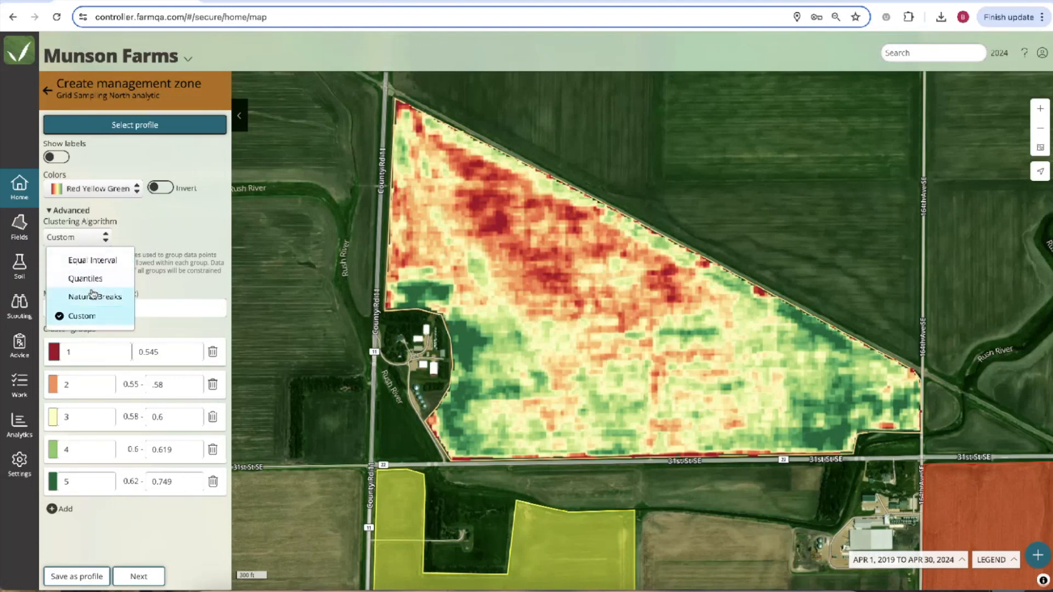
pyautogui.click(118, 295)
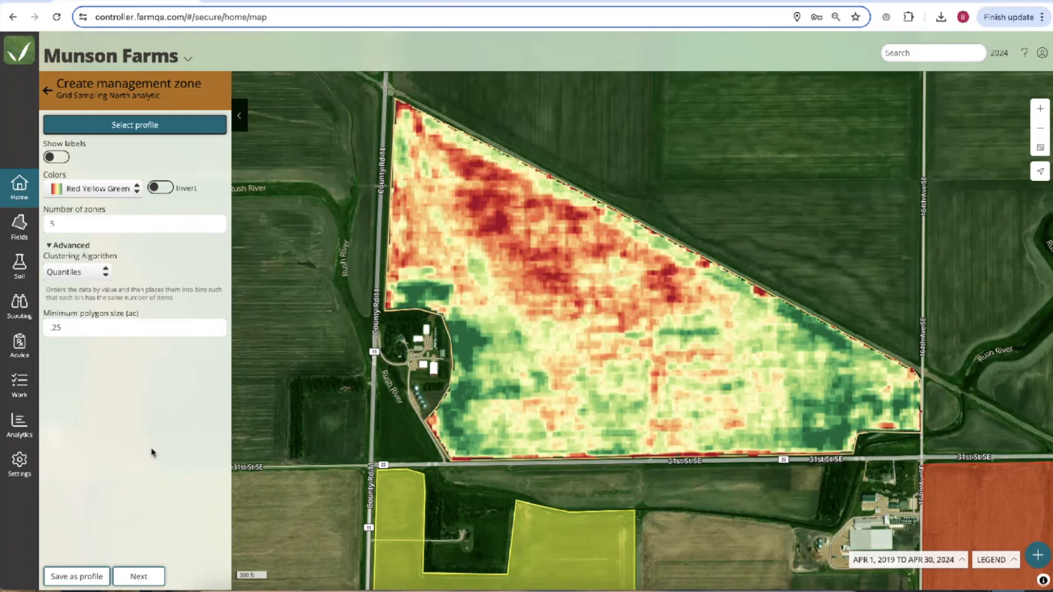
pyautogui.click(139, 577)
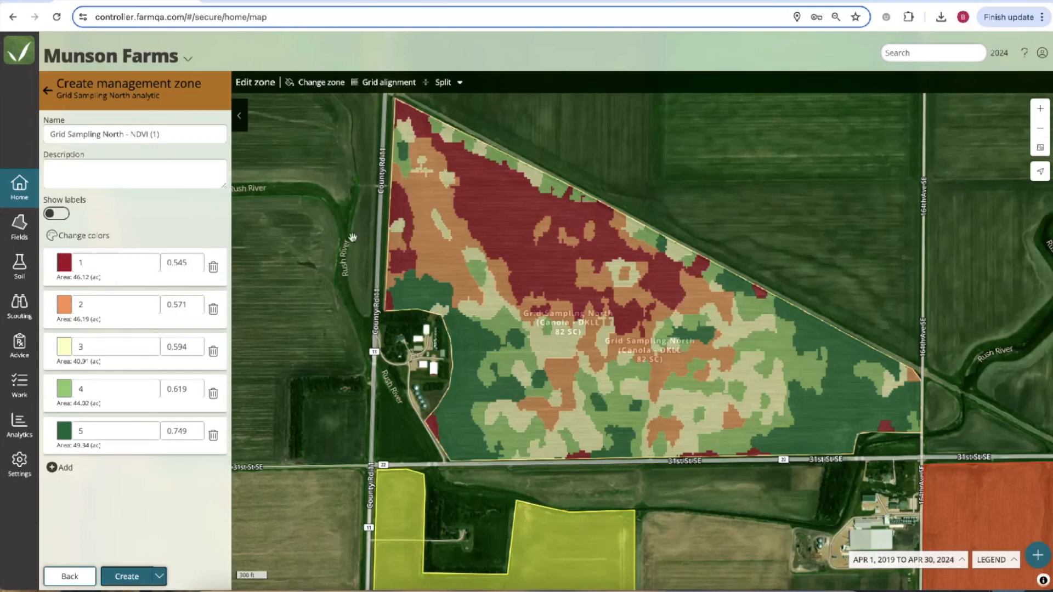
# Repaint three light patches in the field's north as zone 2.
pyautogui.click(322, 82)
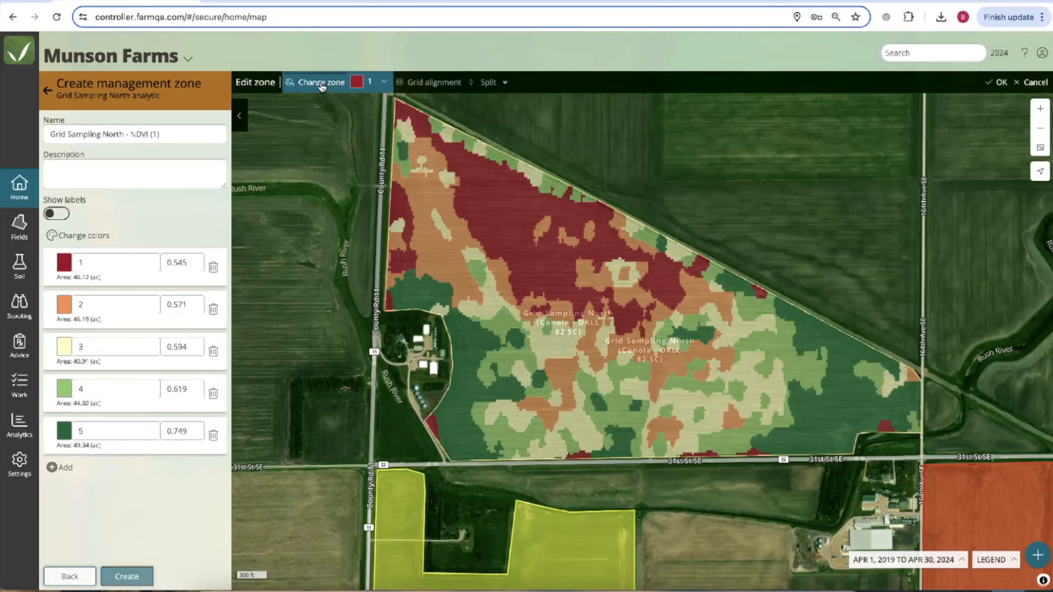
pyautogui.click(368, 82)
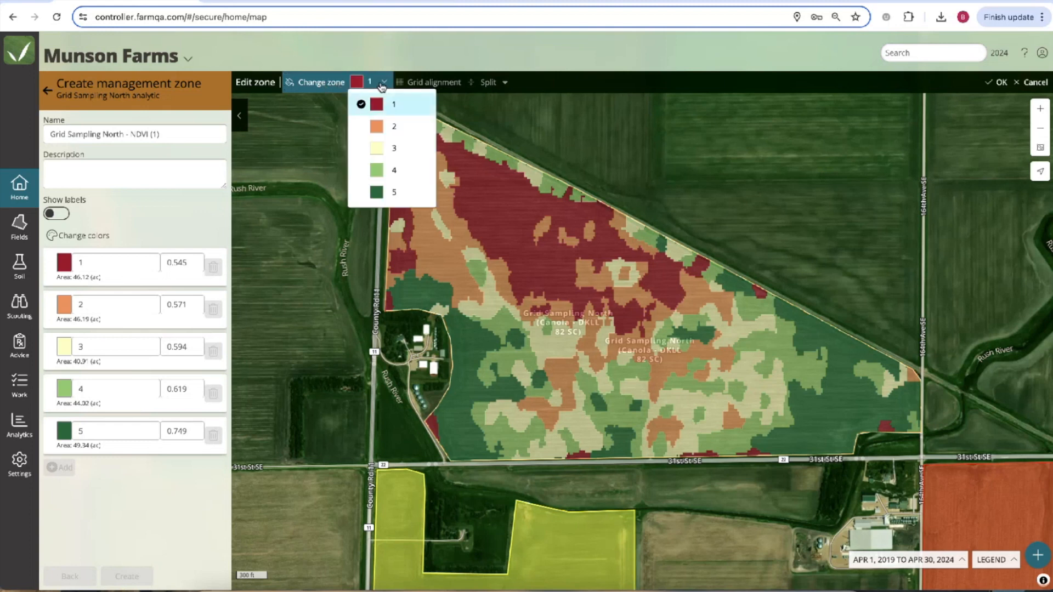
pyautogui.click(393, 131)
pyautogui.scroll(1, 436, 222)
pyautogui.scroll(1, 436, 222)
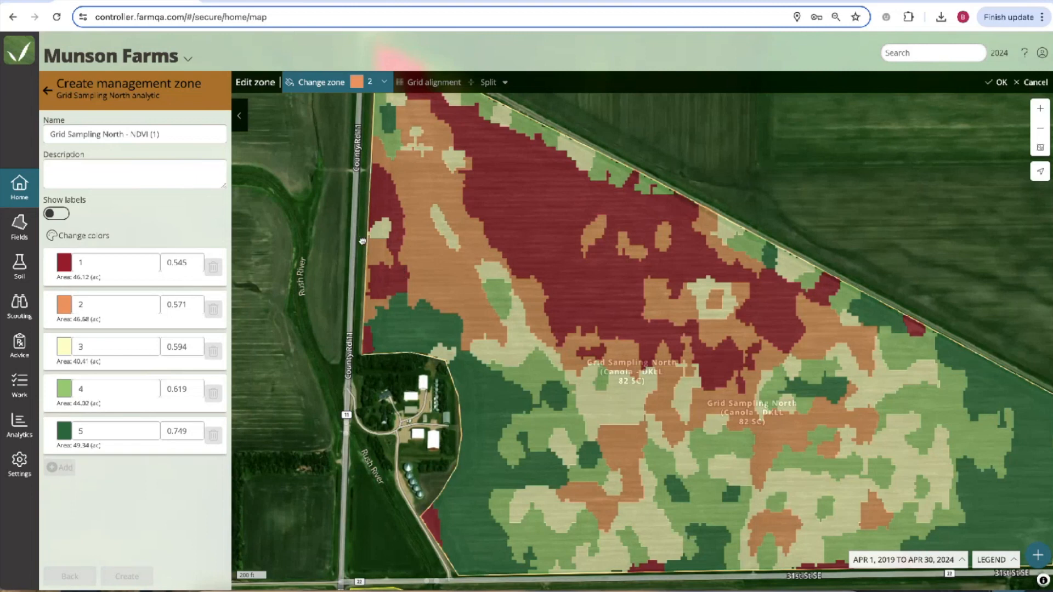
pyautogui.moveTo(366, 241); pyautogui.dragTo(364, 284)
pyautogui.click(446, 270)
pyautogui.click(453, 200)
pyautogui.click(415, 186)
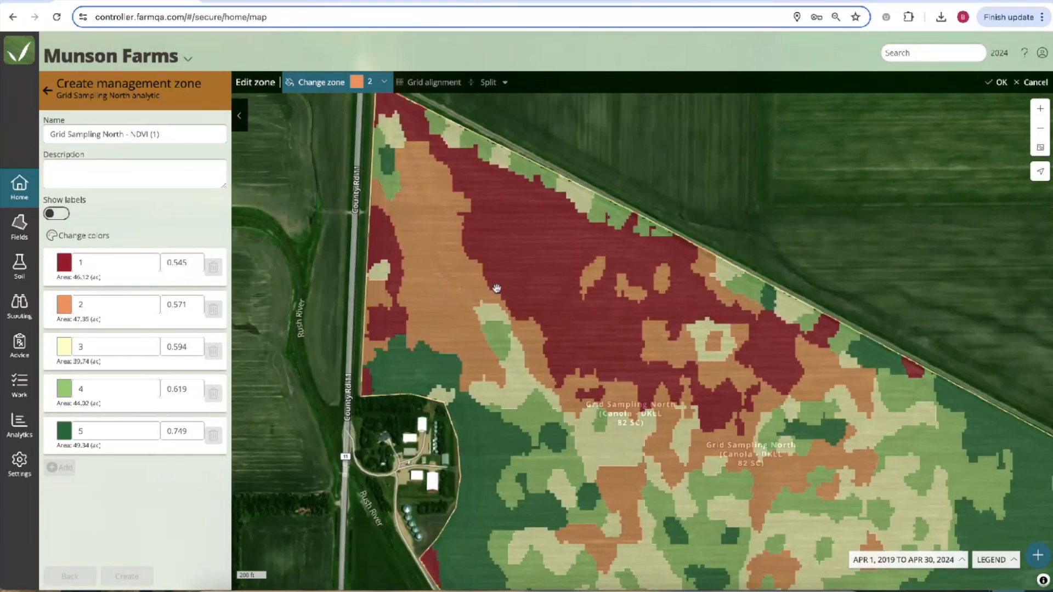
# Repaint several orange and light-green patches as zone 3 and keep the zone edits.
pyautogui.moveTo(509, 373); pyautogui.dragTo(398, 297)
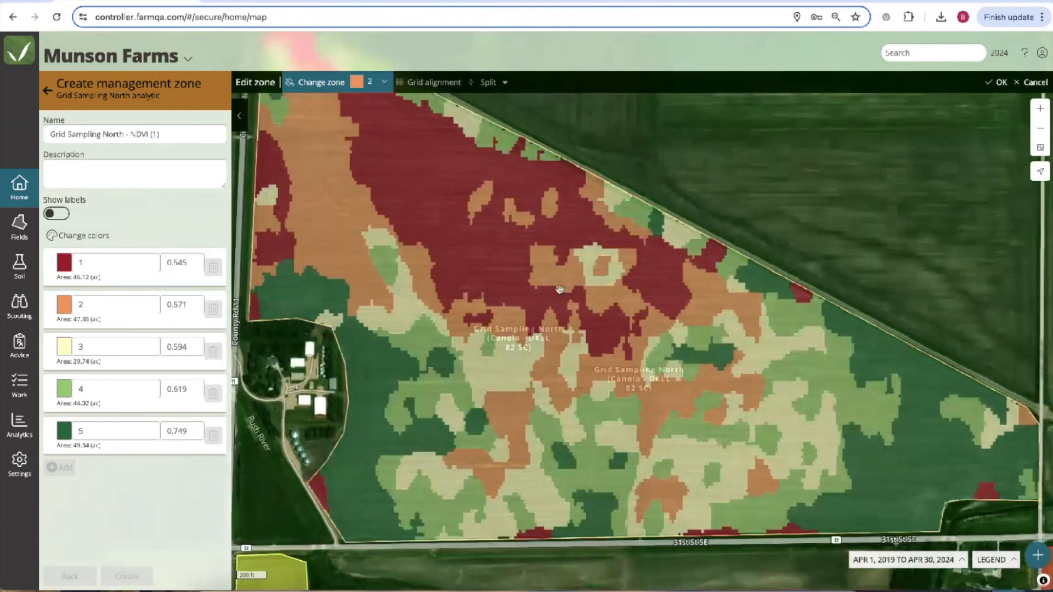
pyautogui.click(383, 83)
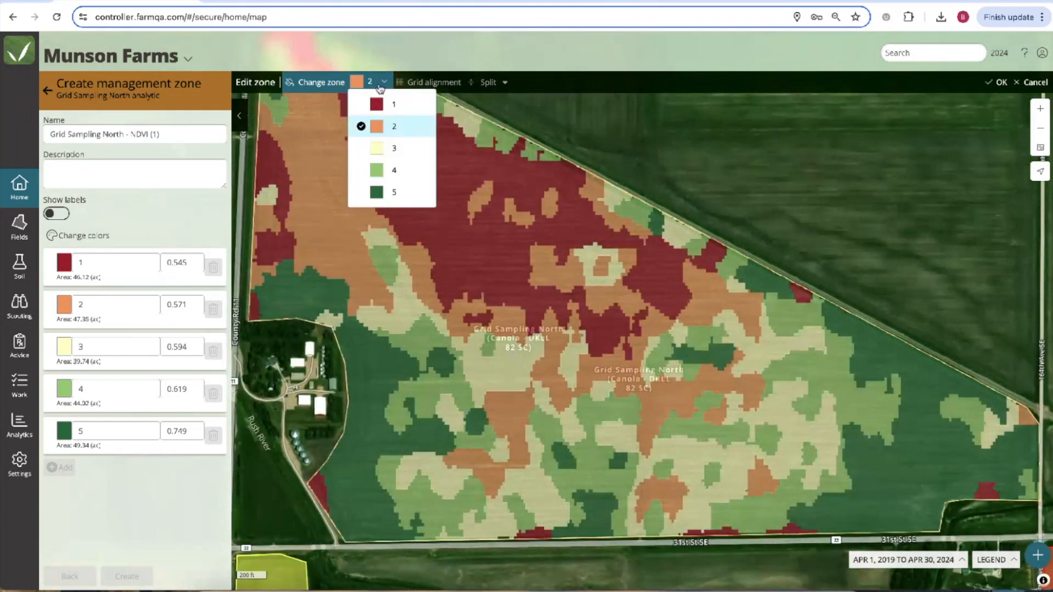
pyautogui.click(399, 147)
pyautogui.click(601, 263)
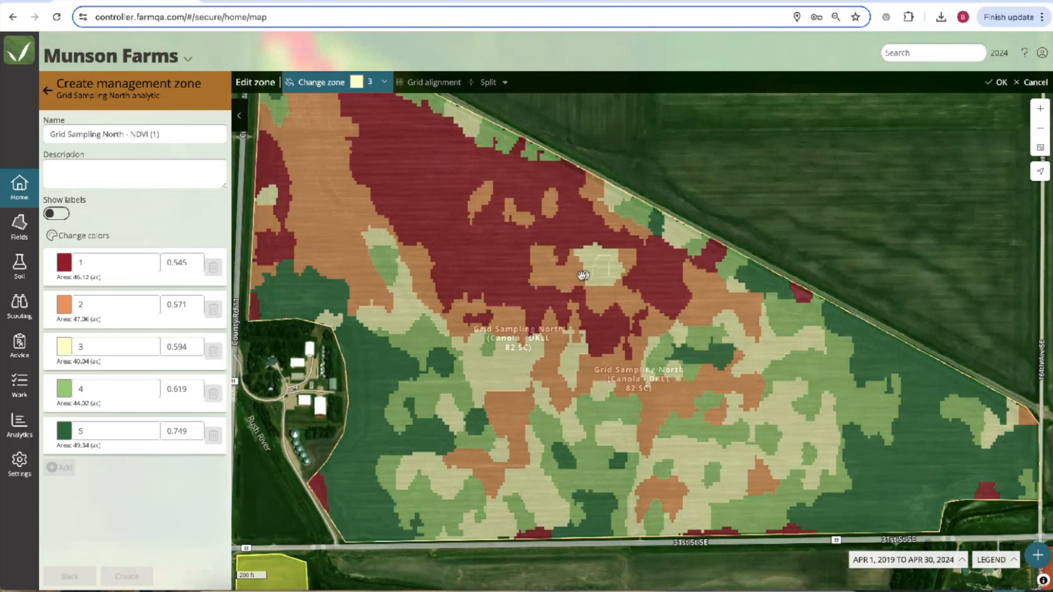
pyautogui.click(381, 81)
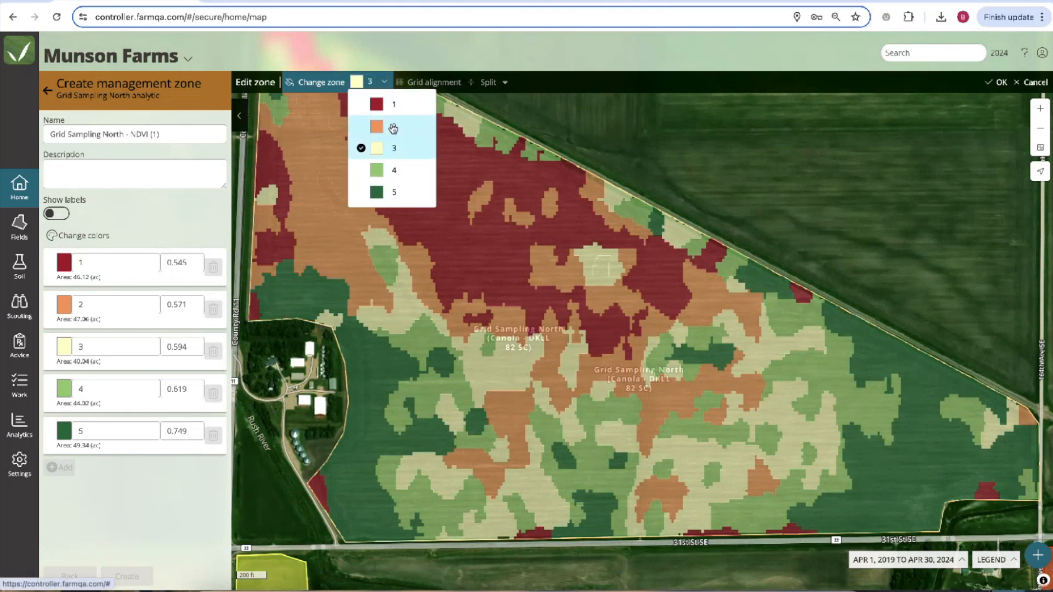
pyautogui.click(394, 148)
pyautogui.click(711, 472)
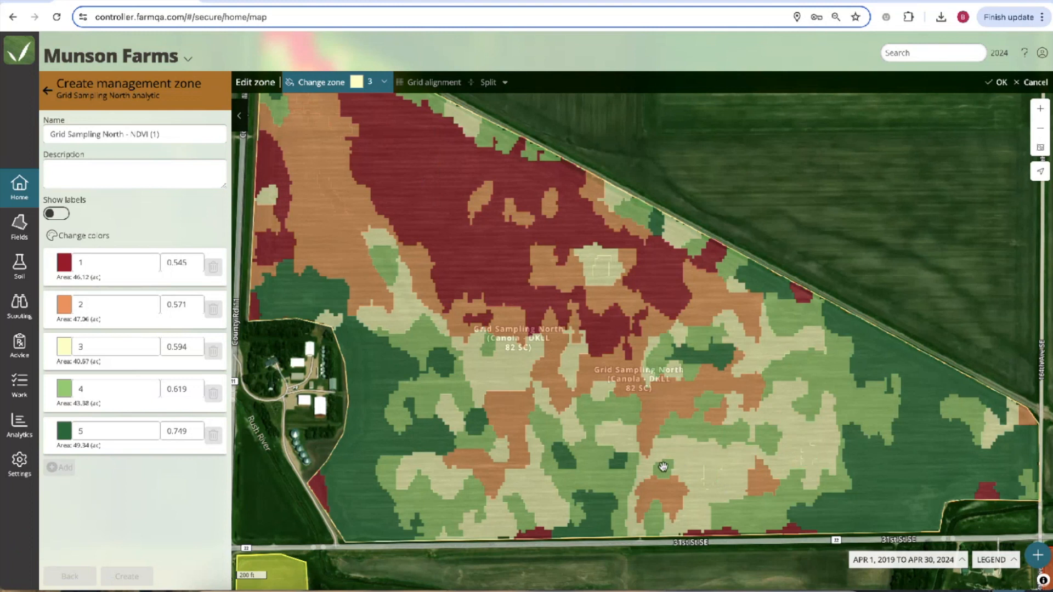
pyautogui.click(654, 518)
pyautogui.click(487, 346)
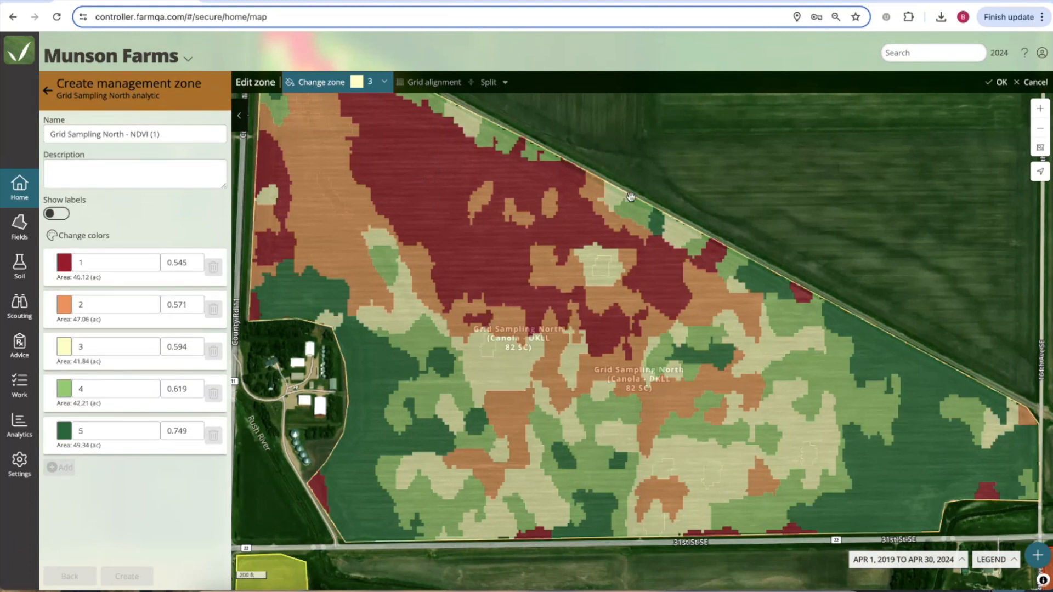
pyautogui.click(997, 83)
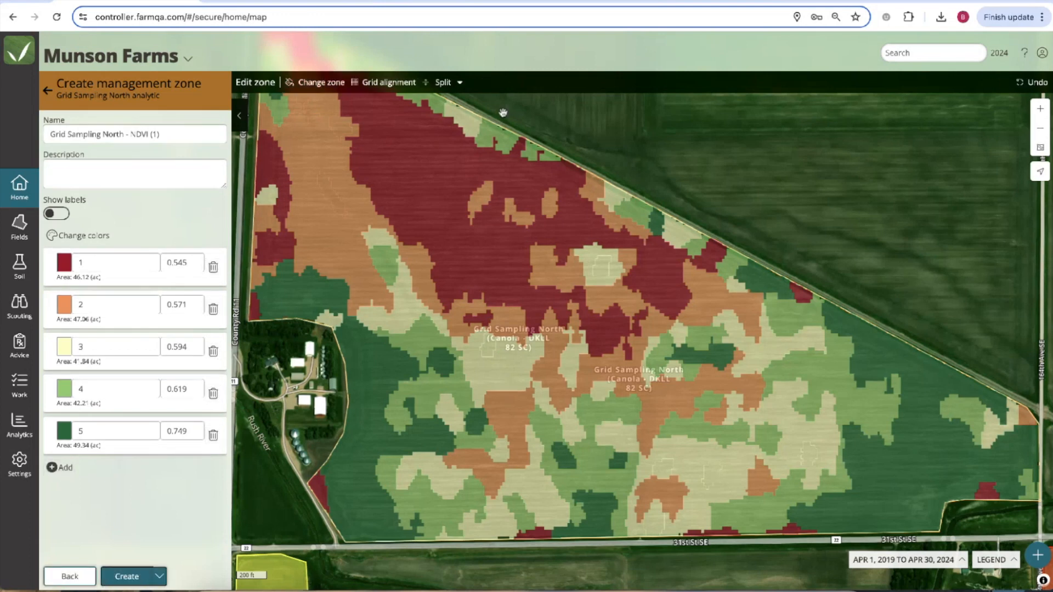
pyautogui.click(403, 83)
# Realign the zone grid to 100 ft cells rotated along the field's diagonal edge.
pyautogui.click(427, 82)
pyautogui.write('100')
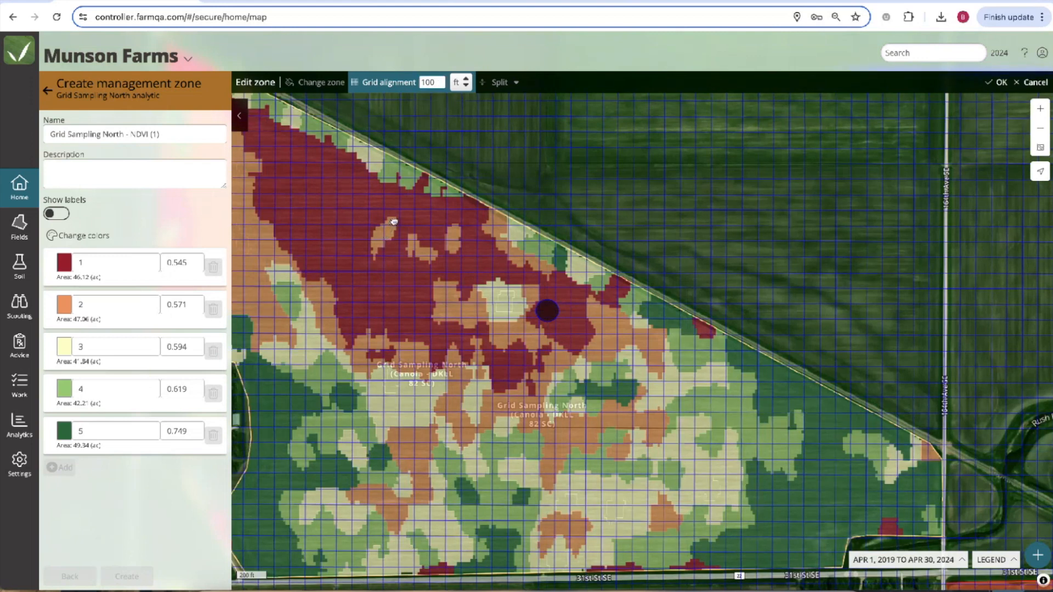
pyautogui.moveTo(399, 217)
pyautogui.mouseDown()
pyautogui.moveTo(406, 207)
pyautogui.moveTo(391, 227)
pyautogui.mouseUp()
pyautogui.moveTo(551, 321); pyautogui.dragTo(548, 313)
pyautogui.click(998, 82)
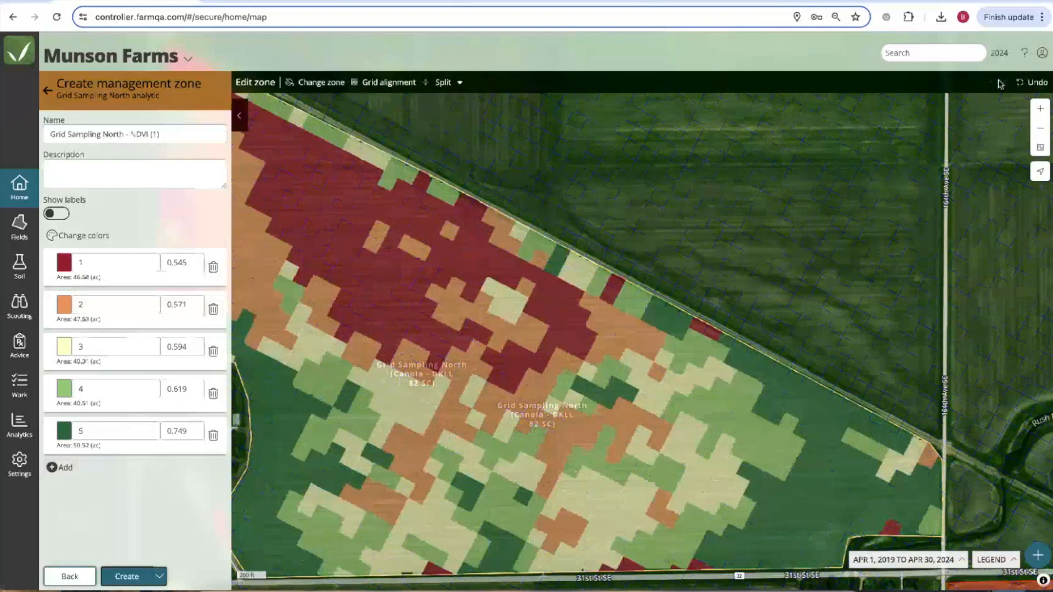
# Repaint a strip of orange cells as zone 3, then add a sixth zone.
pyautogui.moveTo(617, 343); pyautogui.dragTo(731, 289)
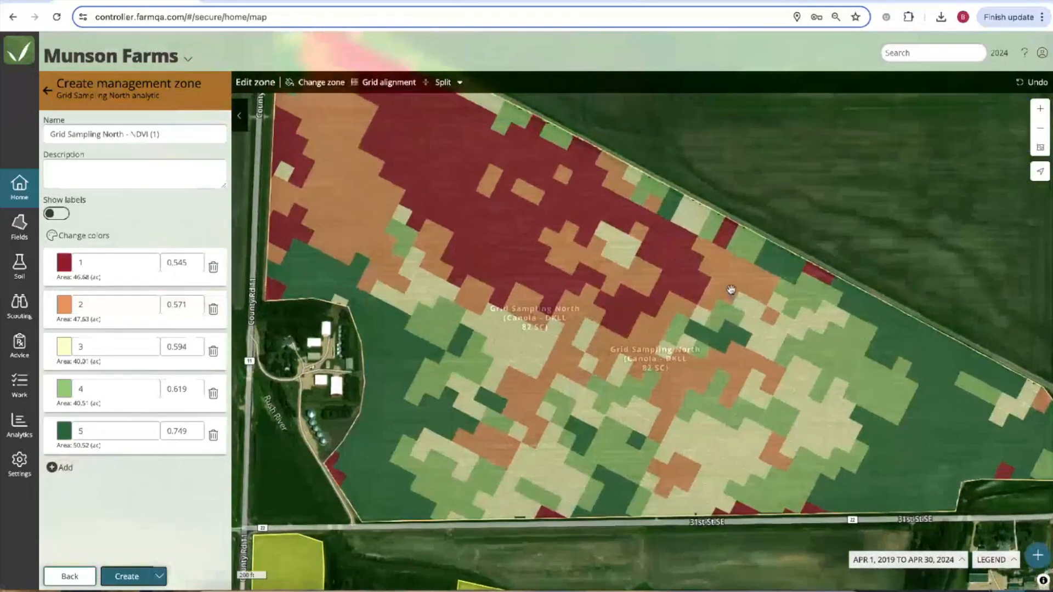
pyautogui.click(336, 86)
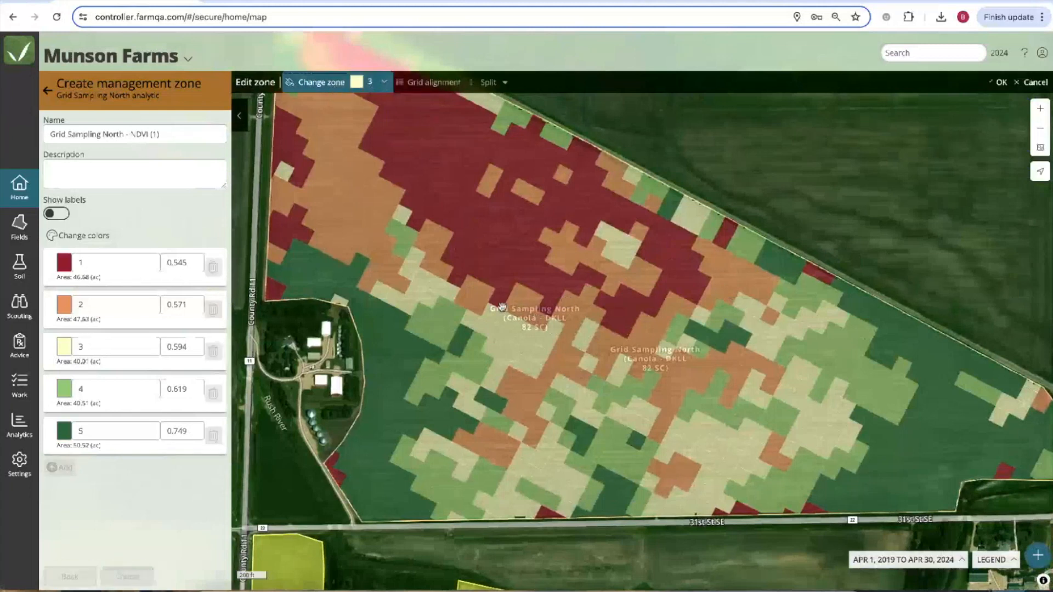
pyautogui.click(467, 307)
pyautogui.moveTo(470, 289)
pyautogui.mouseDown()
pyautogui.moveTo(532, 324)
pyautogui.moveTo(538, 342)
pyautogui.moveTo(504, 372)
pyautogui.moveTo(515, 397)
pyautogui.moveTo(527, 383)
pyautogui.mouseUp()
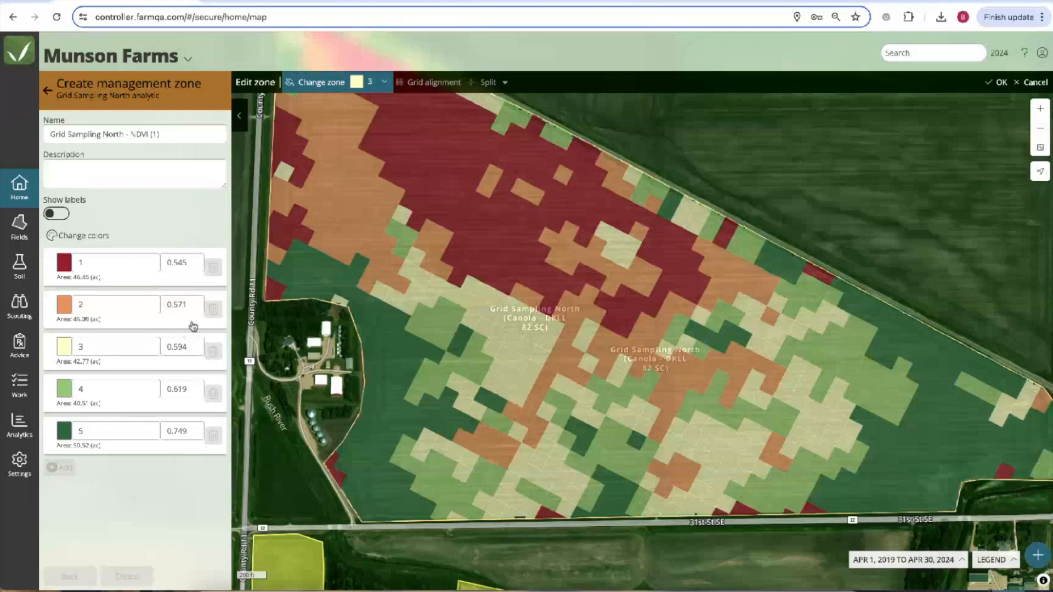
pyautogui.click(994, 84)
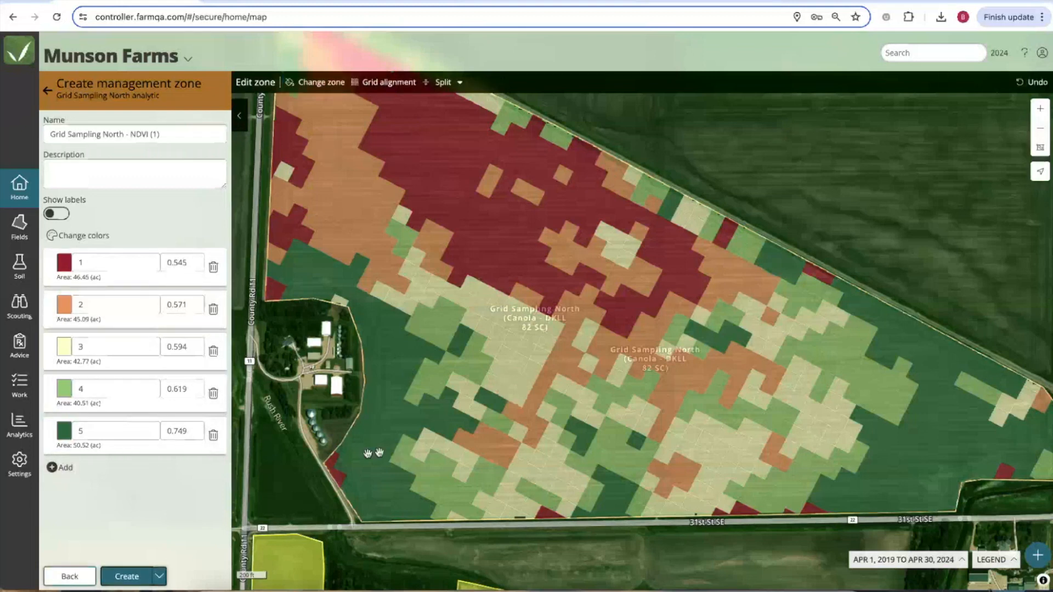
pyautogui.scroll(-1, 465, 418)
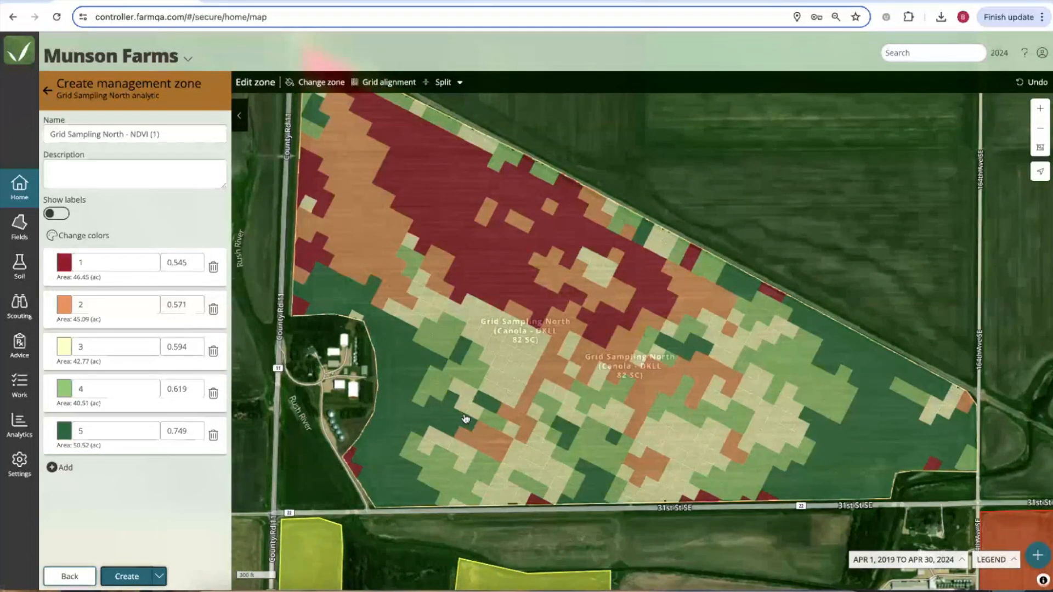
pyautogui.click(65, 467)
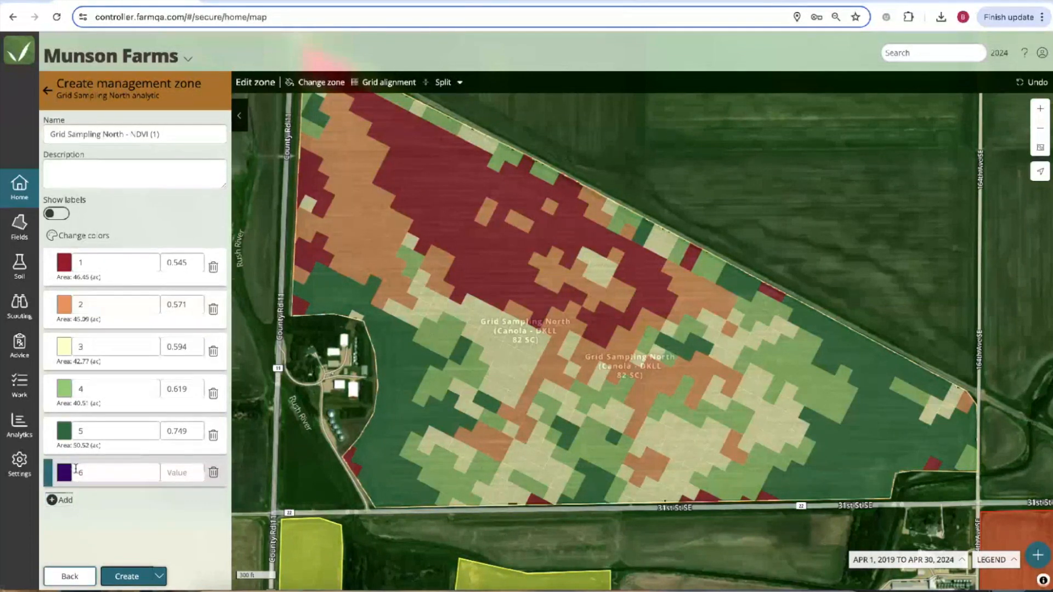
# Paint a patch of cells near the field centre as zone 6.
pyautogui.click(331, 85)
pyautogui.click(370, 83)
pyautogui.click(387, 208)
pyautogui.moveTo(490, 316)
pyautogui.mouseDown()
pyautogui.moveTo(540, 339)
pyautogui.moveTo(543, 351)
pyautogui.moveTo(527, 354)
pyautogui.moveTo(466, 315)
pyautogui.moveTo(469, 303)
pyautogui.mouseUp()
# Change zone 6's colour to bright green.
pyautogui.click(65, 475)
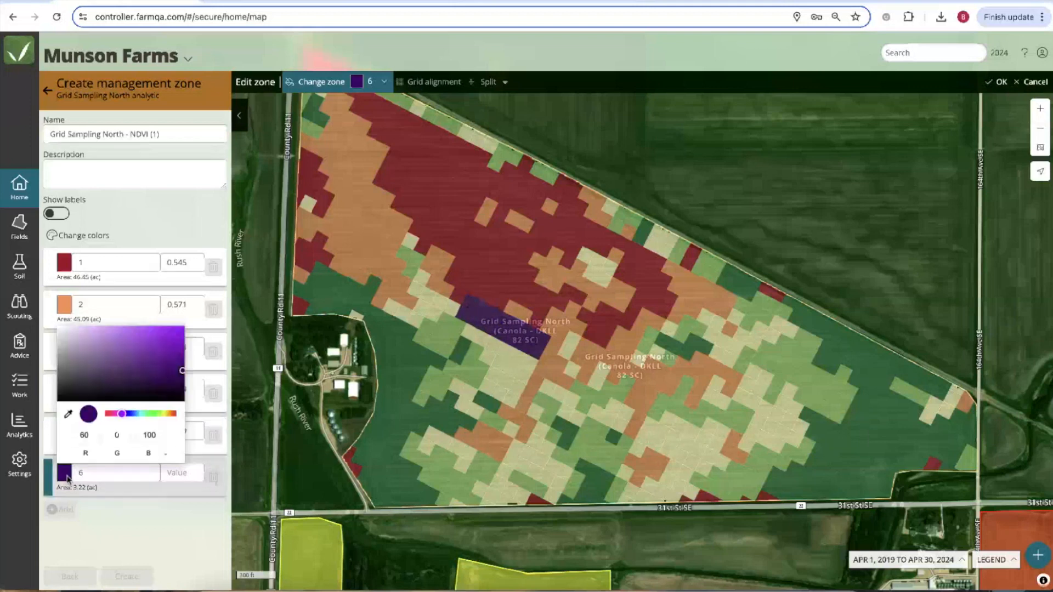
pyautogui.click(155, 415)
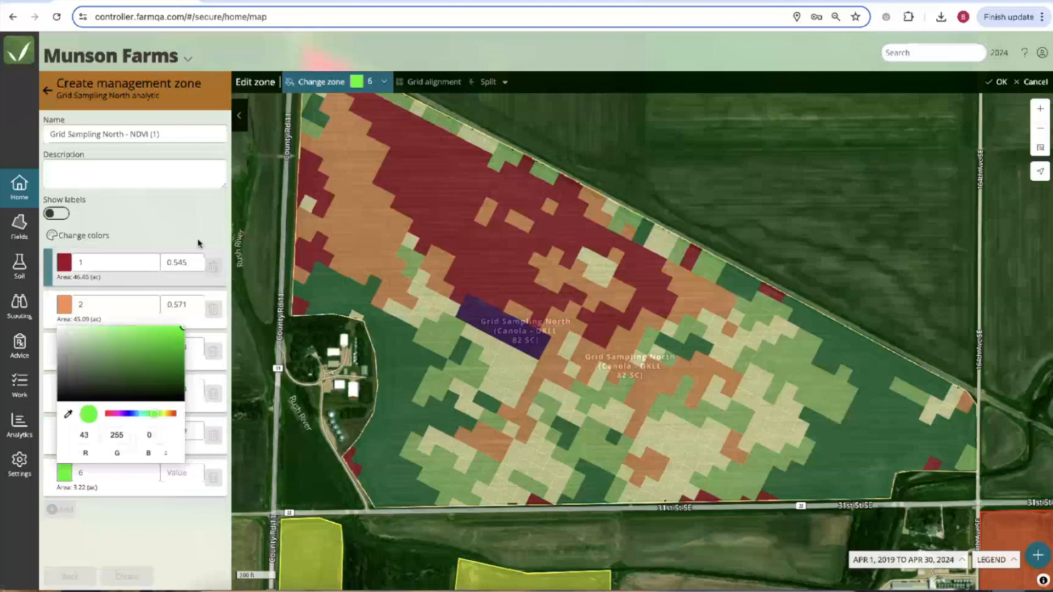
pyautogui.click(193, 226)
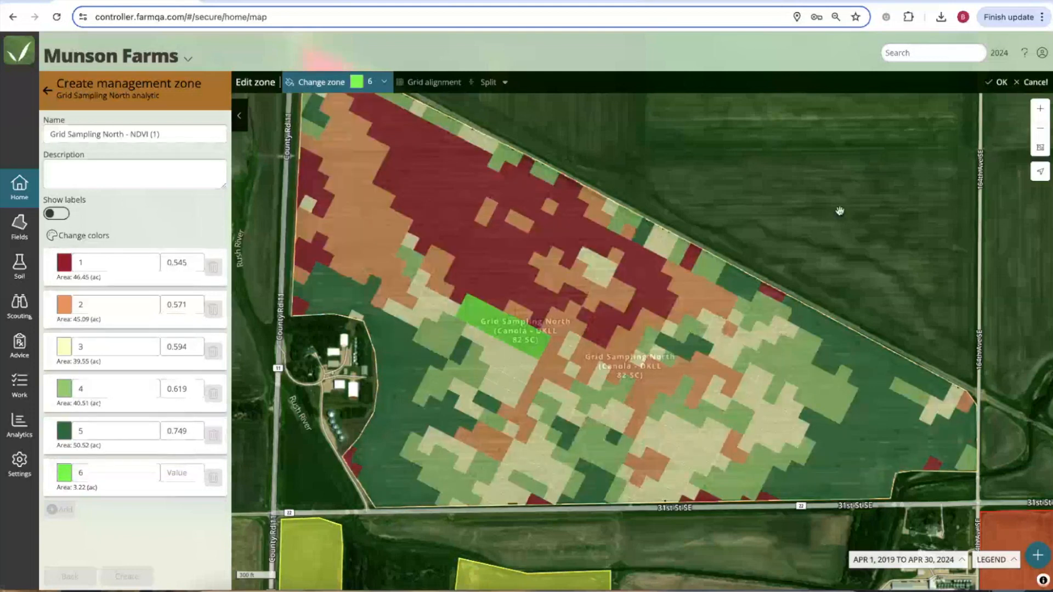
# Keep the zone 6 painting, then draw a trial circle split over the field and cancel it.
pyautogui.click(1003, 83)
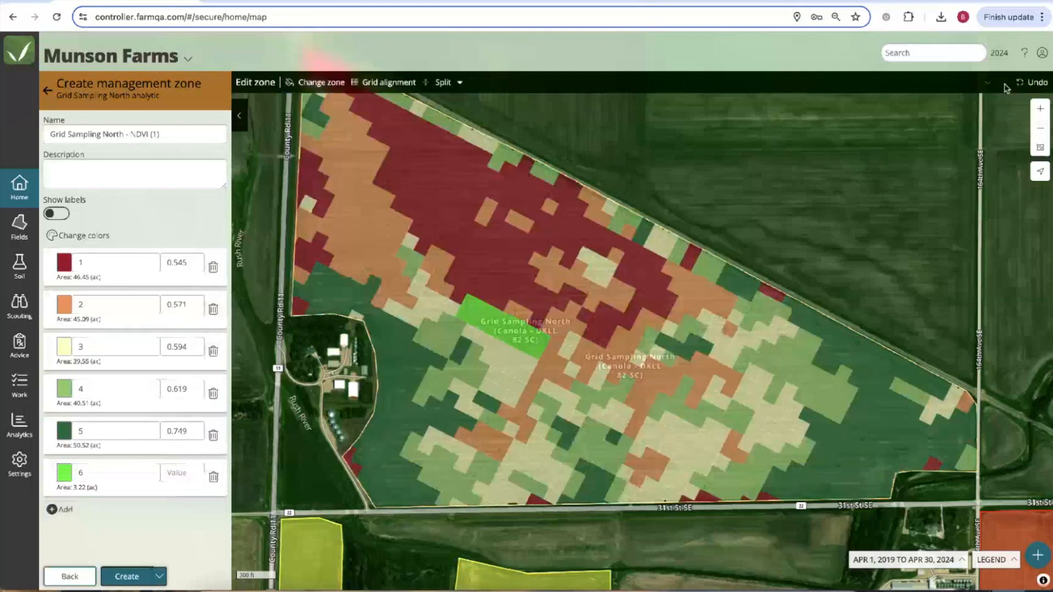
pyautogui.click(460, 83)
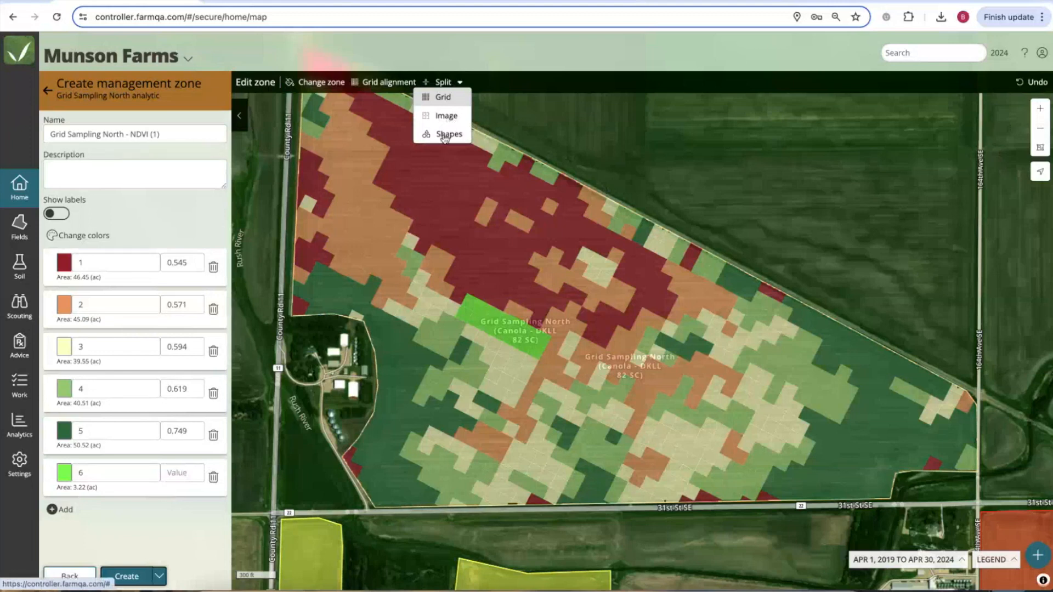
pyautogui.click(447, 134)
pyautogui.click(633, 84)
pyautogui.moveTo(496, 318); pyautogui.dragTo(509, 176)
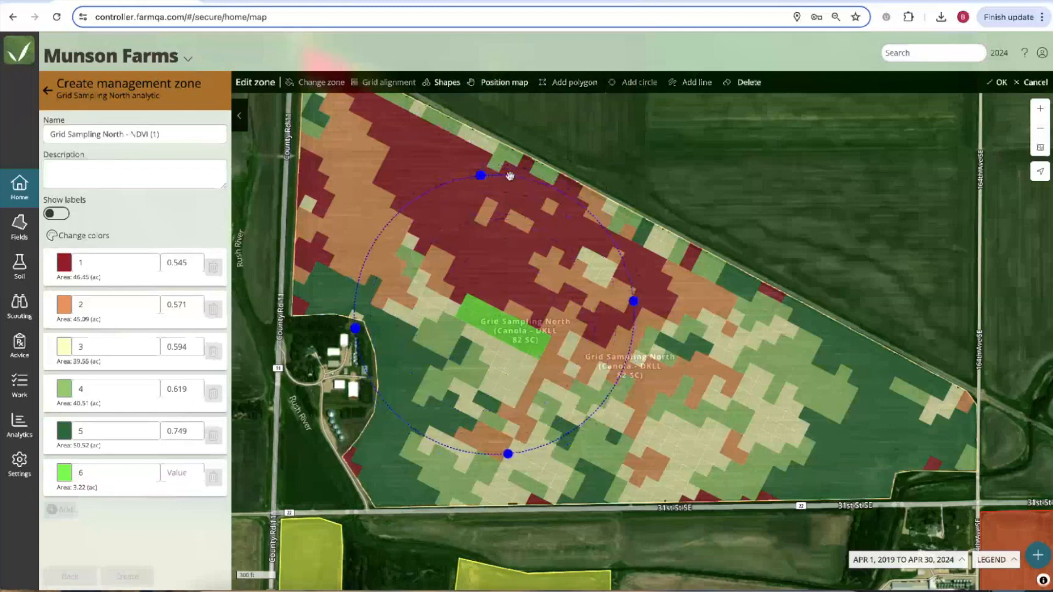
pyautogui.click(1035, 83)
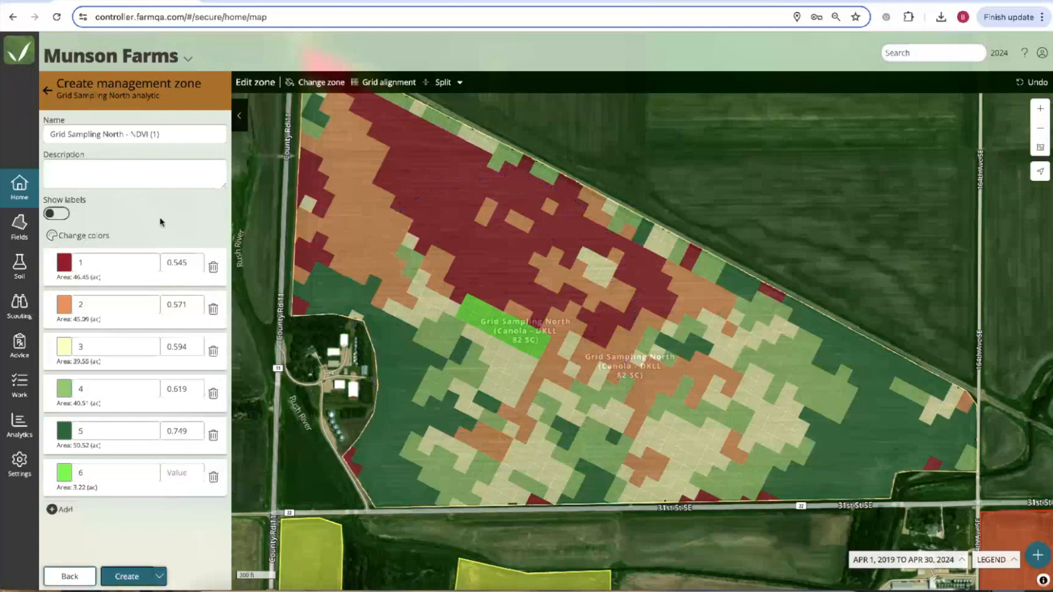
# Name the zones 'Webinar Zones 1' and choose Create with prescription.
pyautogui.tripleClick(145, 134)
pyautogui.write('Webinar Zones 1')
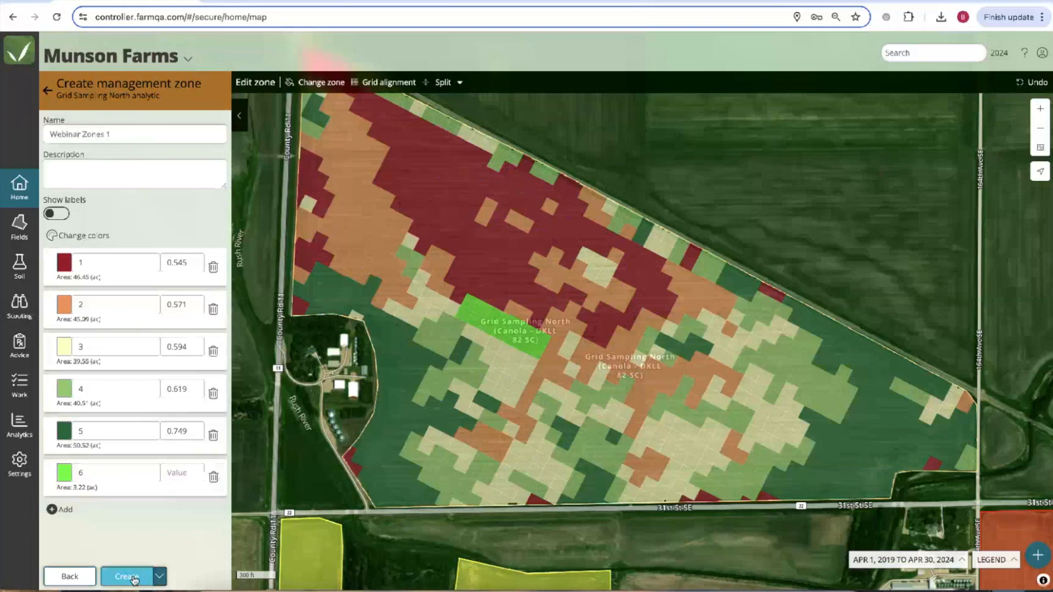
pyautogui.click(159, 577)
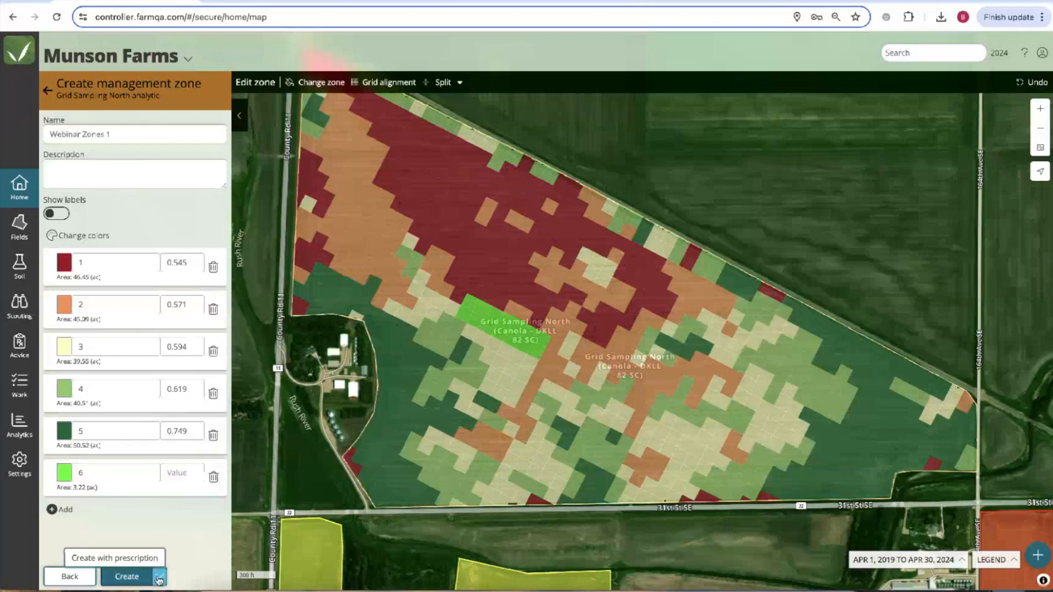
pyautogui.click(124, 559)
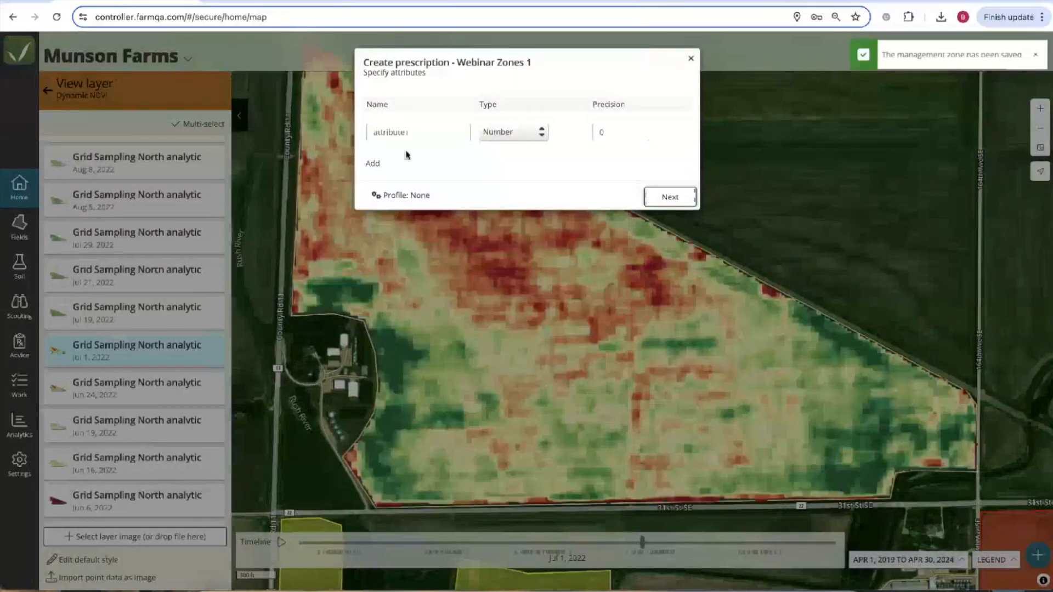
# Rename the prescription attributes to Urea and Potash and continue to the per-zone rates.
pyautogui.doubleClick(420, 133)
pyautogui.write('Urea')
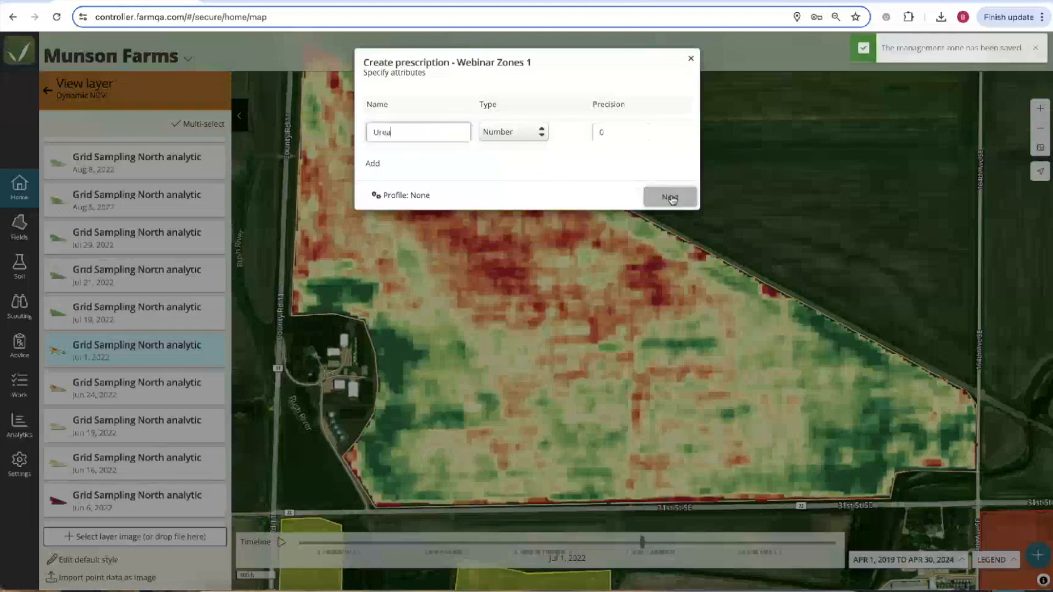
pyautogui.click(372, 163)
pyautogui.doubleClick(419, 173)
pyautogui.write('Potas')
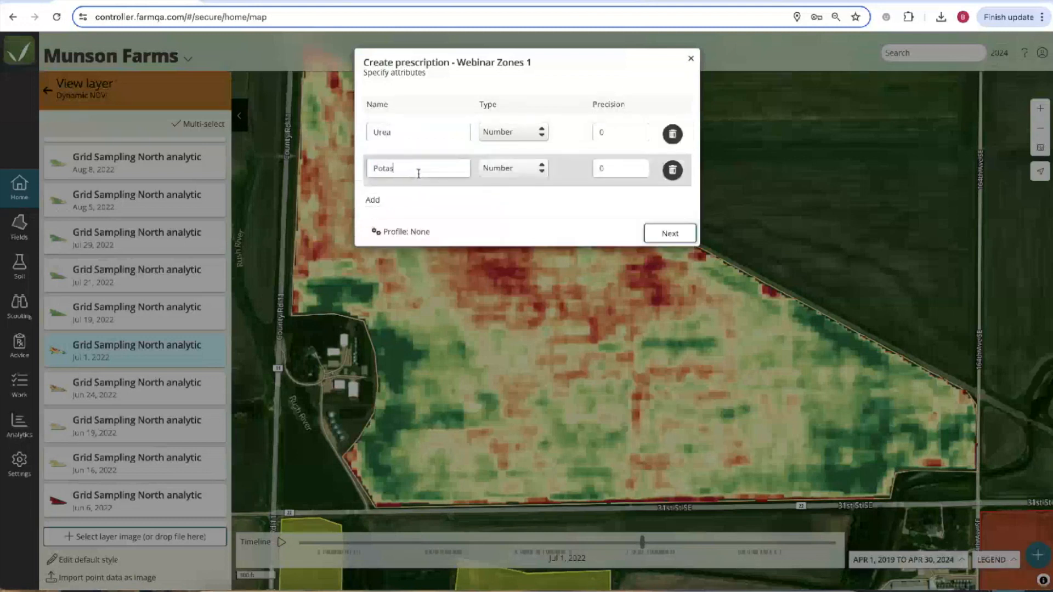
pyautogui.write('h')
pyautogui.click(665, 233)
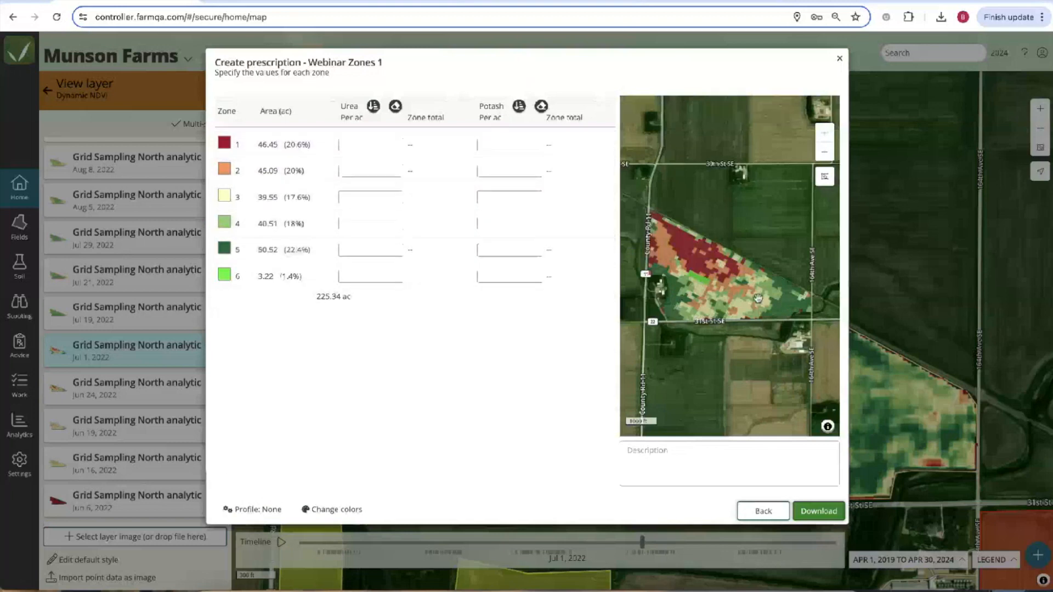
# Enter Urea rates 100, 300 and 0 for zones 1, 5 and 6, auto-filling 150, 200, 250 between.
pyautogui.scroll(2, 758, 298)
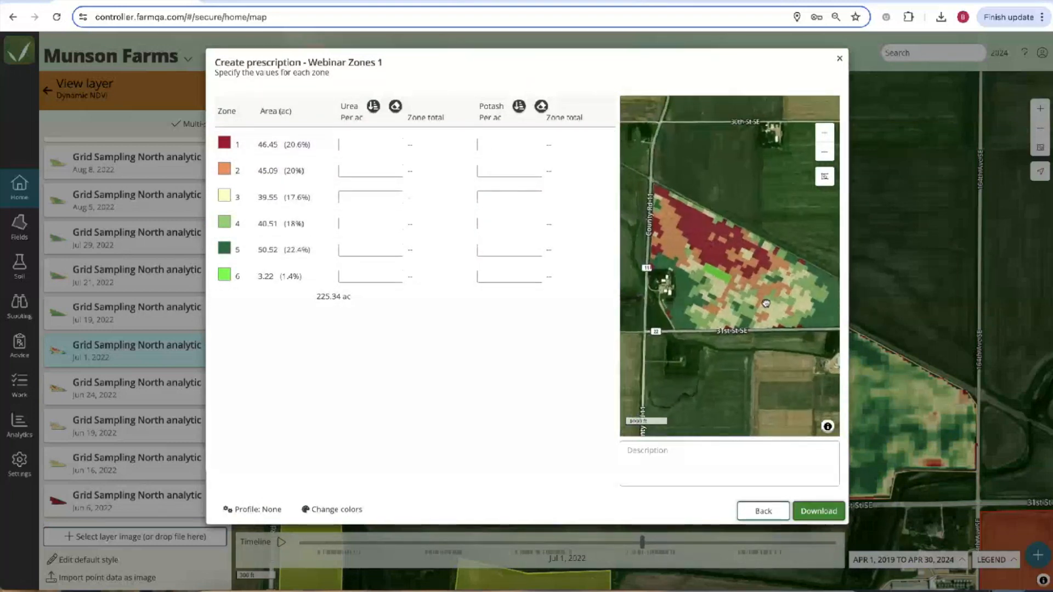
pyautogui.scroll(1, 639, 287)
pyautogui.scroll(1, 726, 268)
pyautogui.scroll(-1, 630, 289)
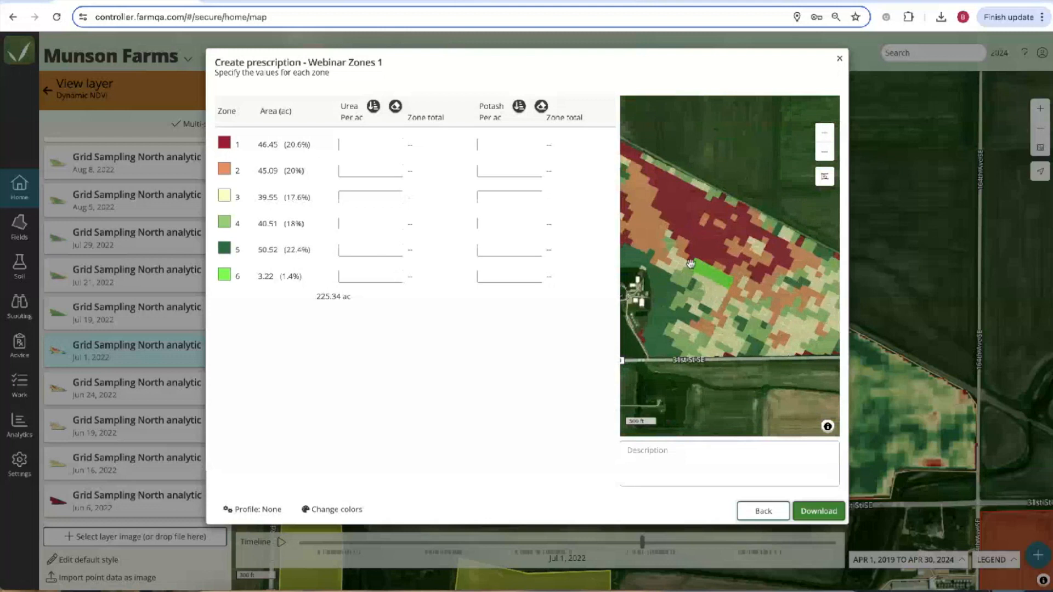
pyautogui.moveTo(690, 263); pyautogui.dragTo(718, 268)
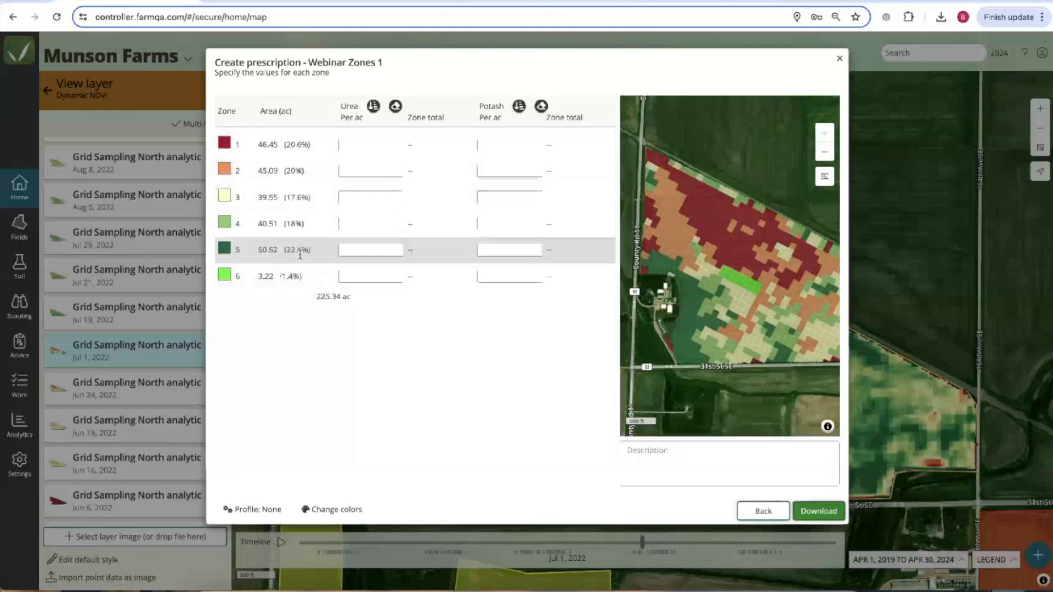
pyautogui.click(354, 145)
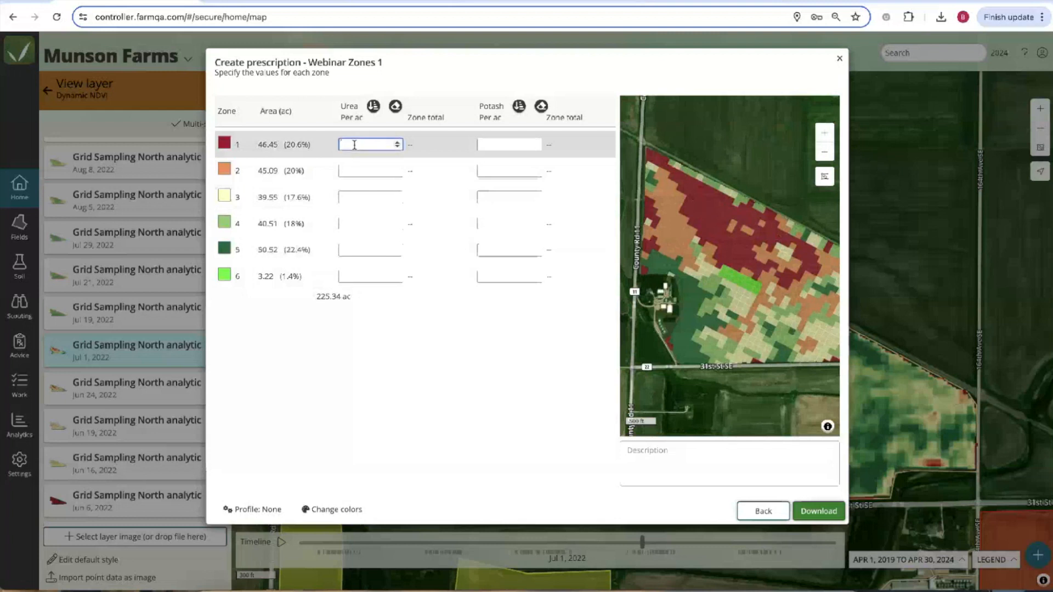
pyautogui.write('300')
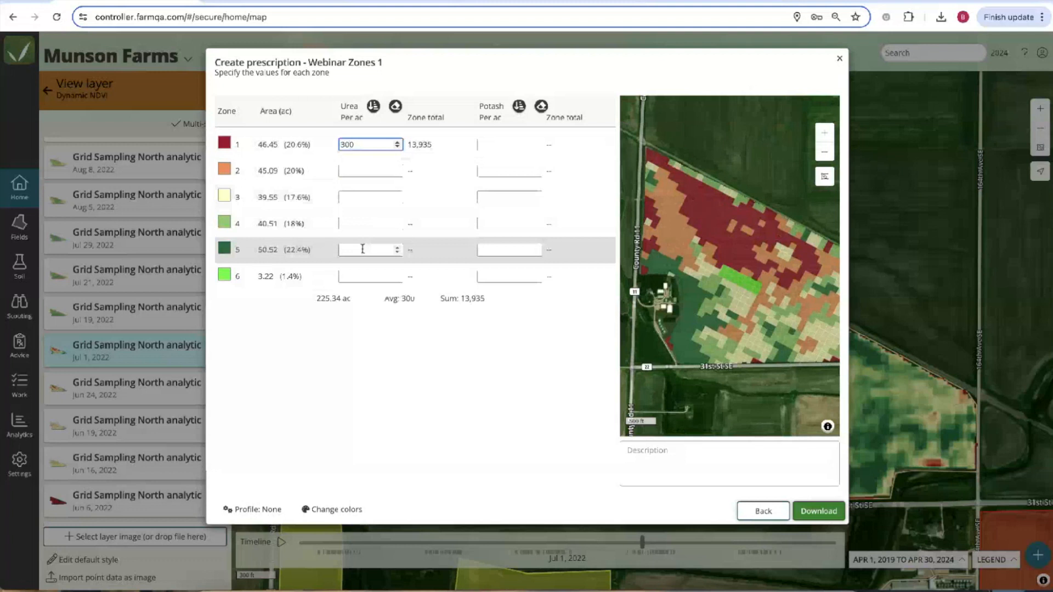
pyautogui.press('BackSpace')
pyautogui.press('BackSpace')
pyautogui.press('BackSpace')
pyautogui.write('100')
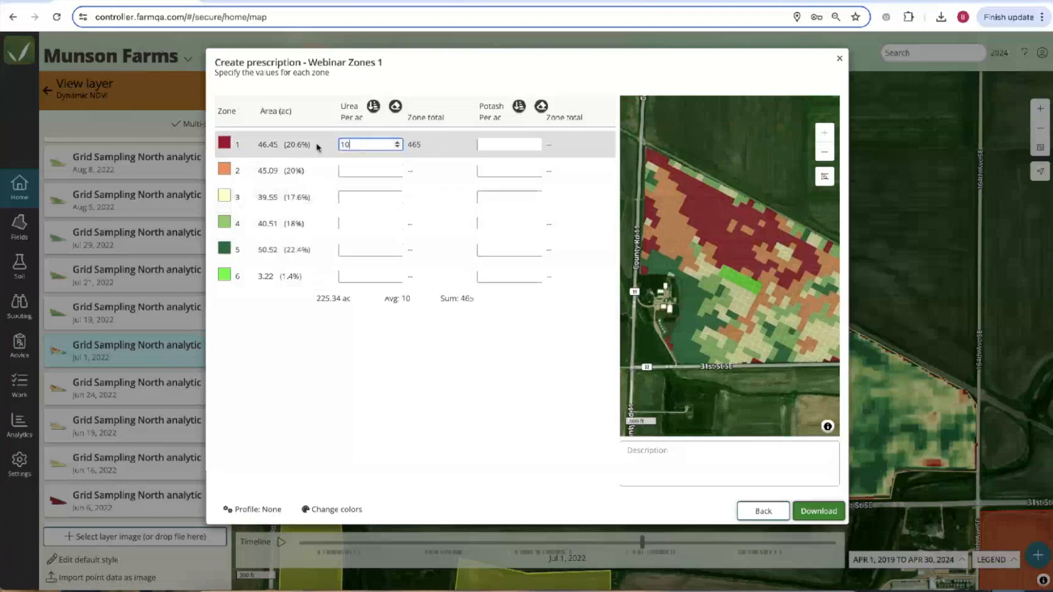
pyautogui.click(354, 251)
pyautogui.write('300')
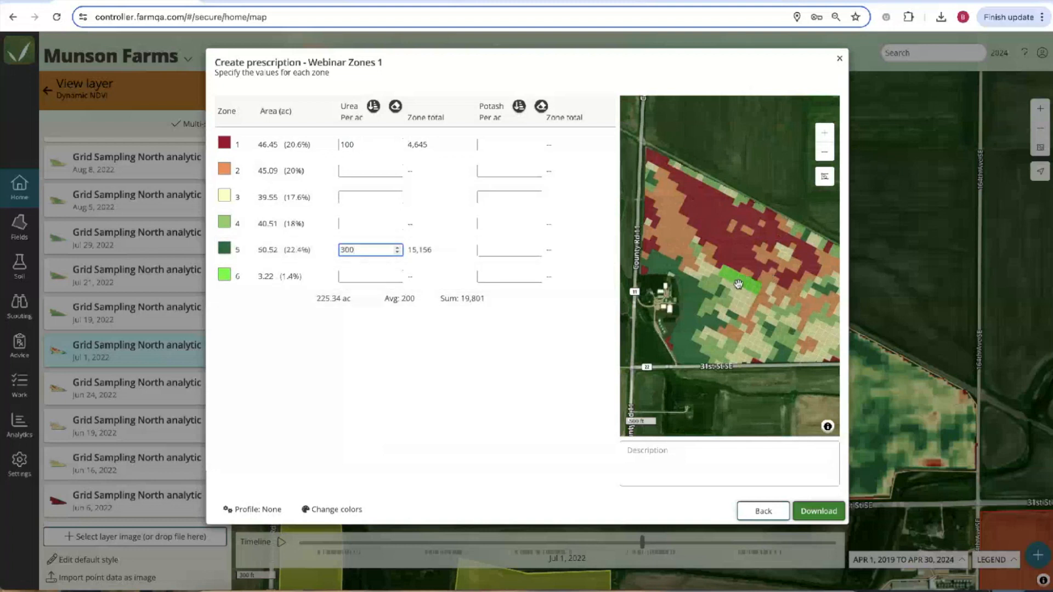
pyautogui.click(366, 276)
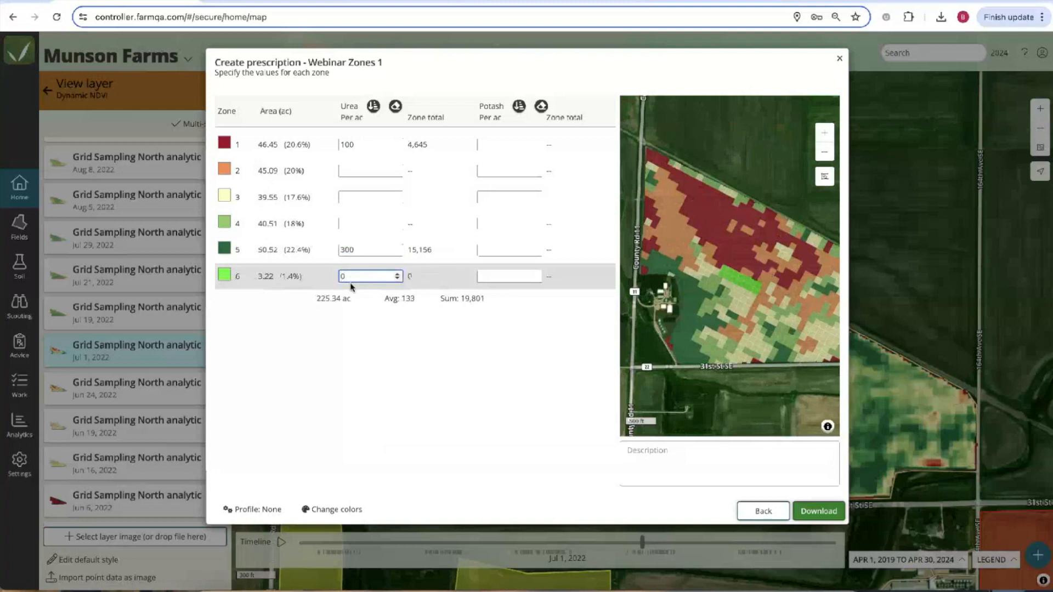
pyautogui.click(374, 107)
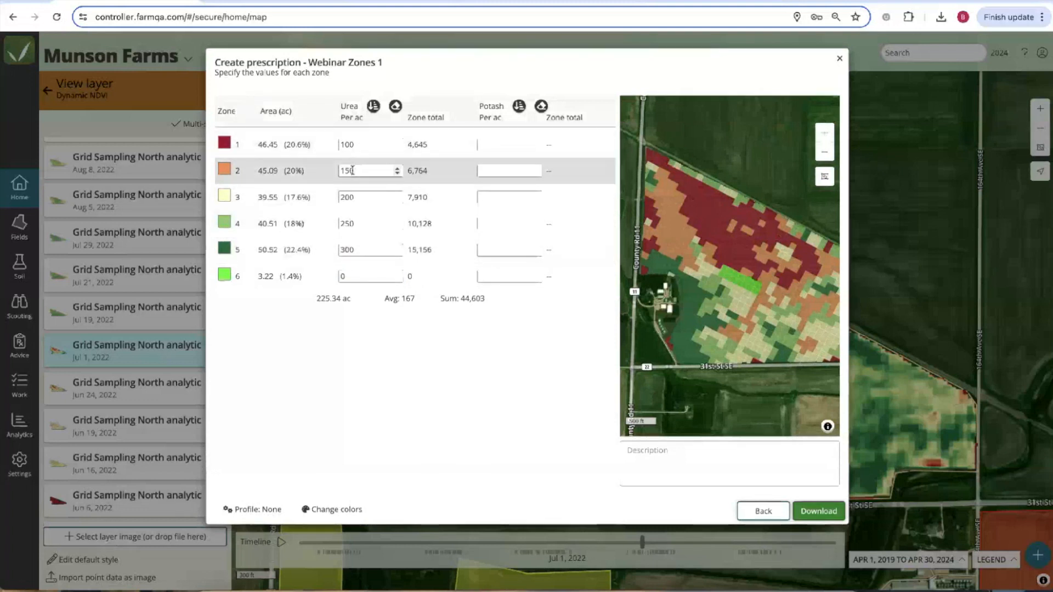
# Enter Potash rates 300, 600 and 0 for zones 1, 5 and 6, interpolating zones 2–4.
pyautogui.click(500, 144)
pyautogui.write('300')
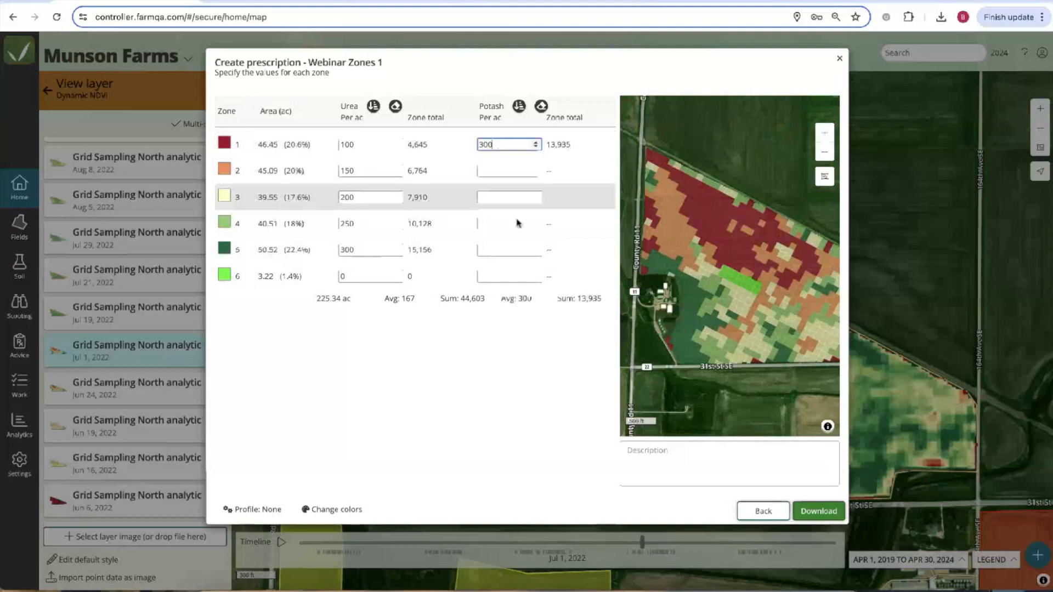
pyautogui.click(506, 250)
pyautogui.write('600')
pyautogui.click(506, 276)
pyautogui.write('0')
pyautogui.click(520, 107)
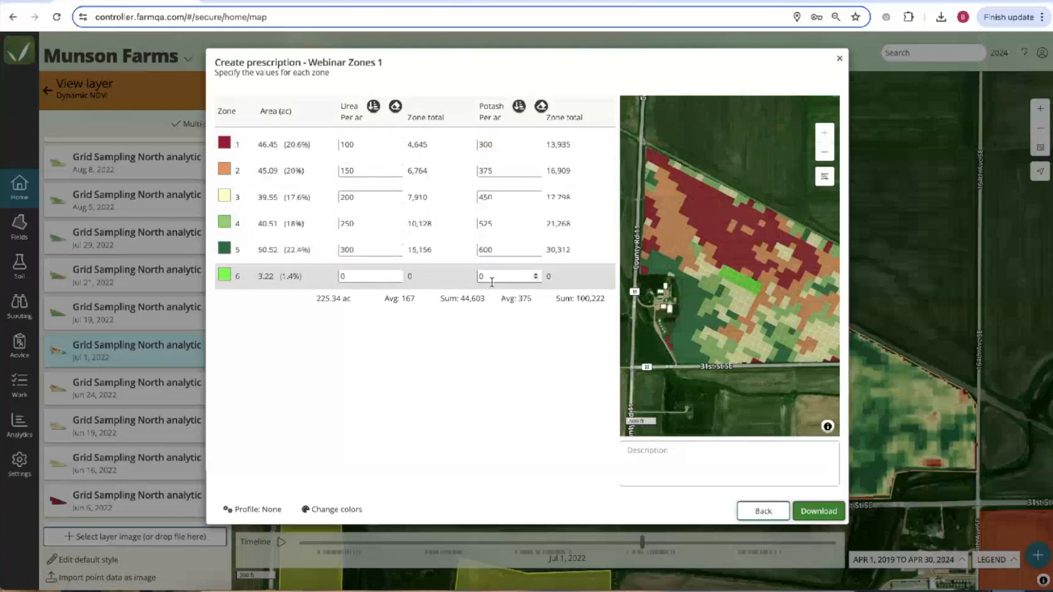
# Review the Urea zone totals and totals row: sum 44,603, average 167, area 225.34 ac.
pyautogui.doubleClick(417, 145)
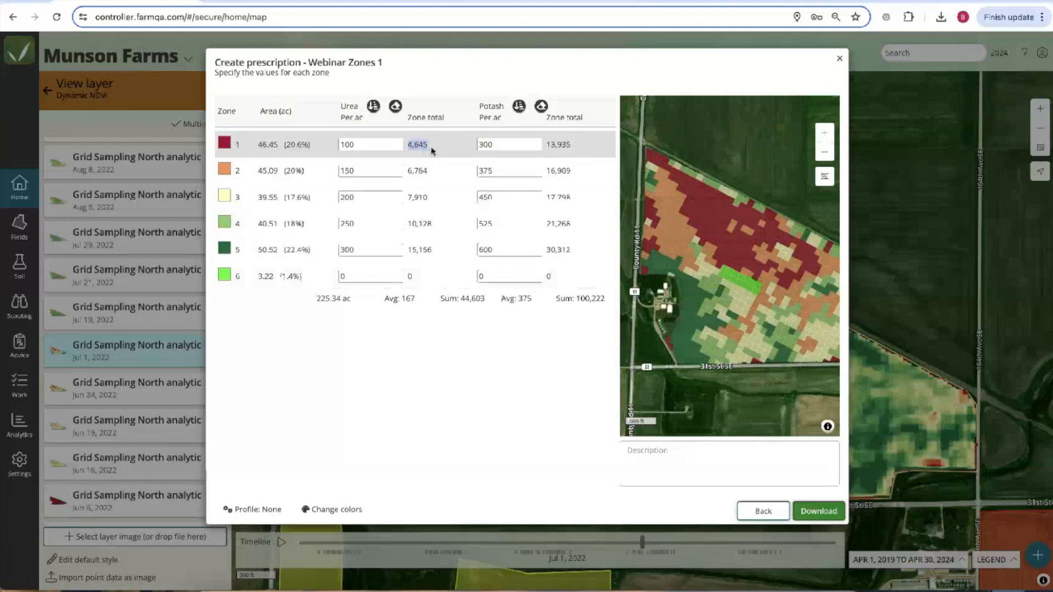
pyautogui.doubleClick(418, 171)
pyautogui.doubleClick(416, 197)
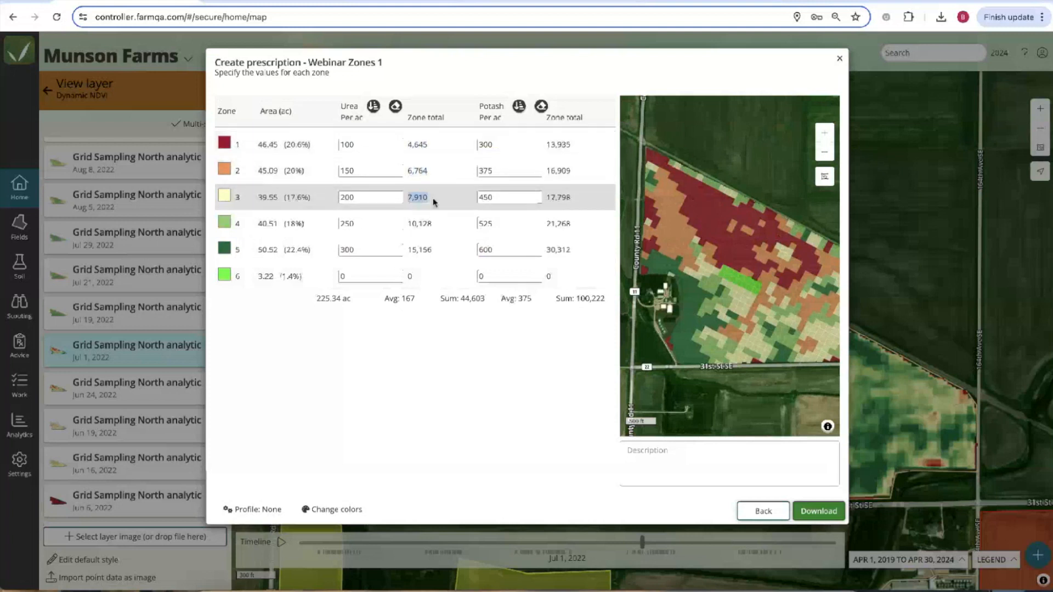
pyautogui.click(413, 301)
pyautogui.moveTo(439, 300); pyautogui.dragTo(467, 296)
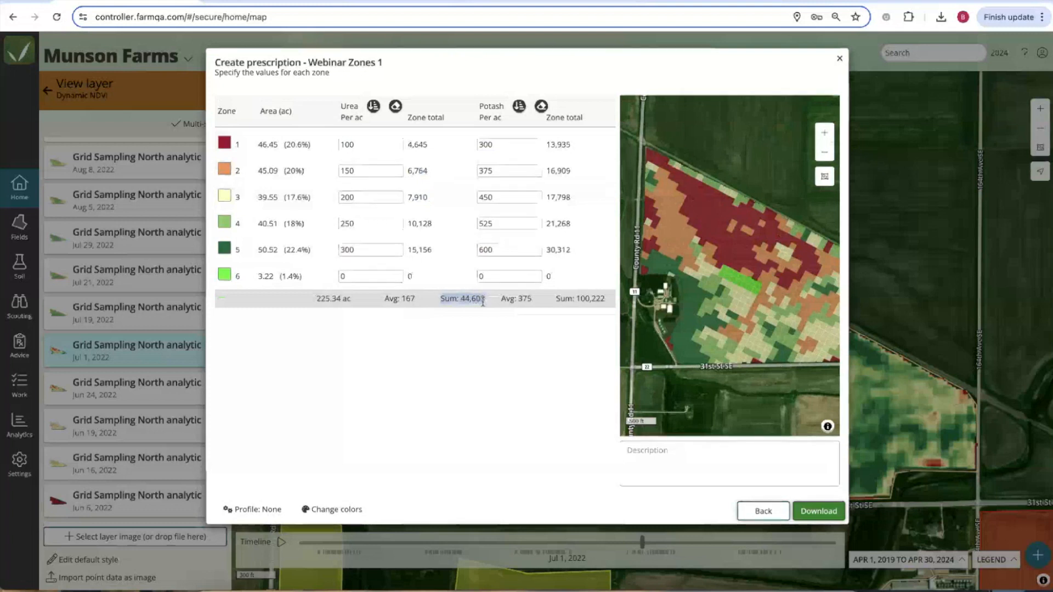
pyautogui.moveTo(384, 301); pyautogui.dragTo(419, 304)
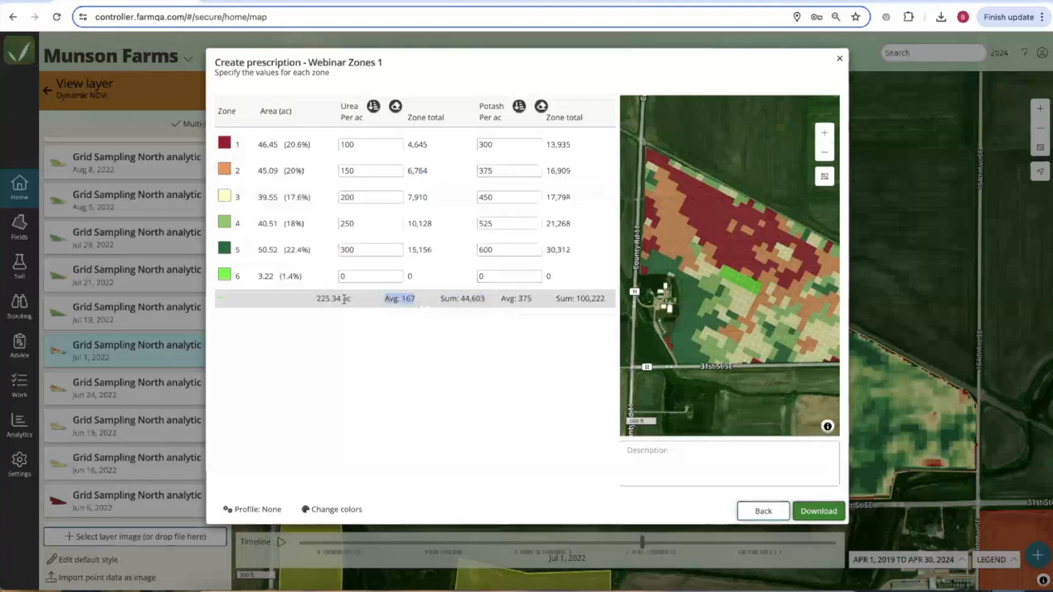
pyautogui.moveTo(317, 299); pyautogui.dragTo(386, 303)
pyautogui.click(368, 331)
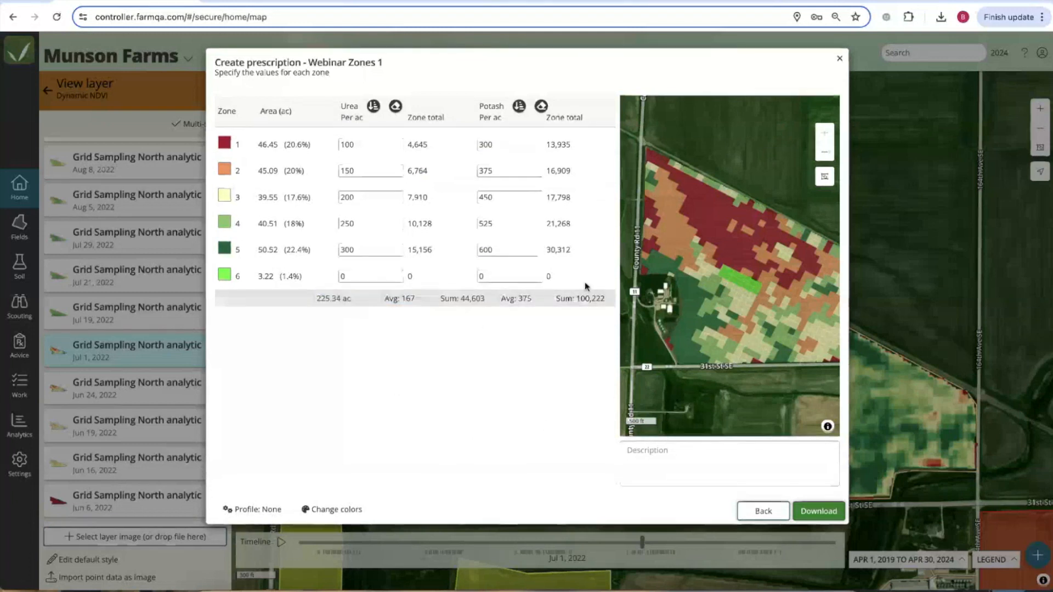
pyautogui.moveTo(728, 231); pyautogui.dragTo(713, 250)
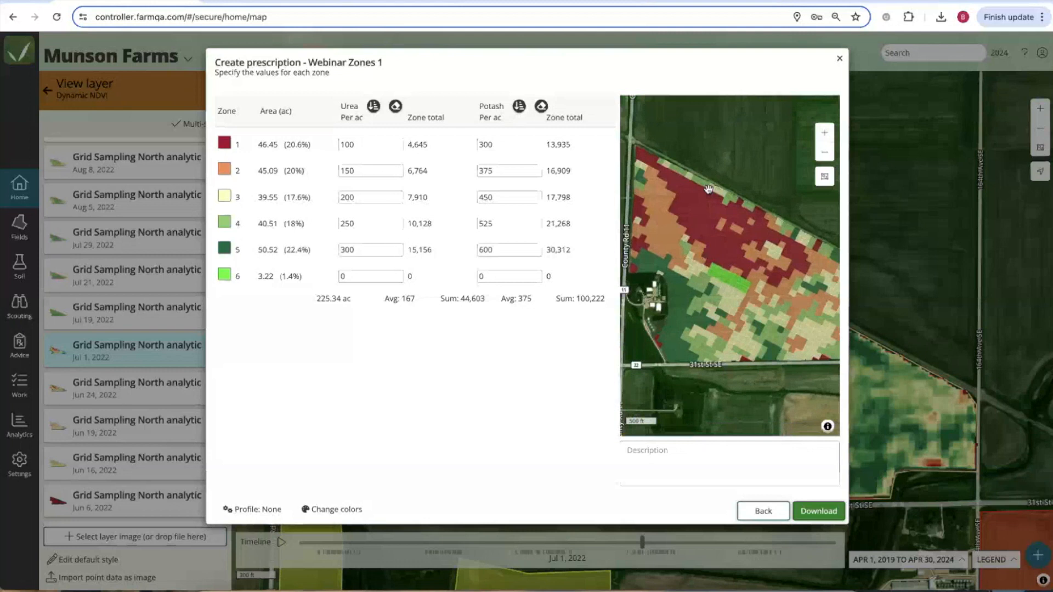
# Recolour zone 1 from green to red, then settle on a darker red shade.
pyautogui.click(227, 141)
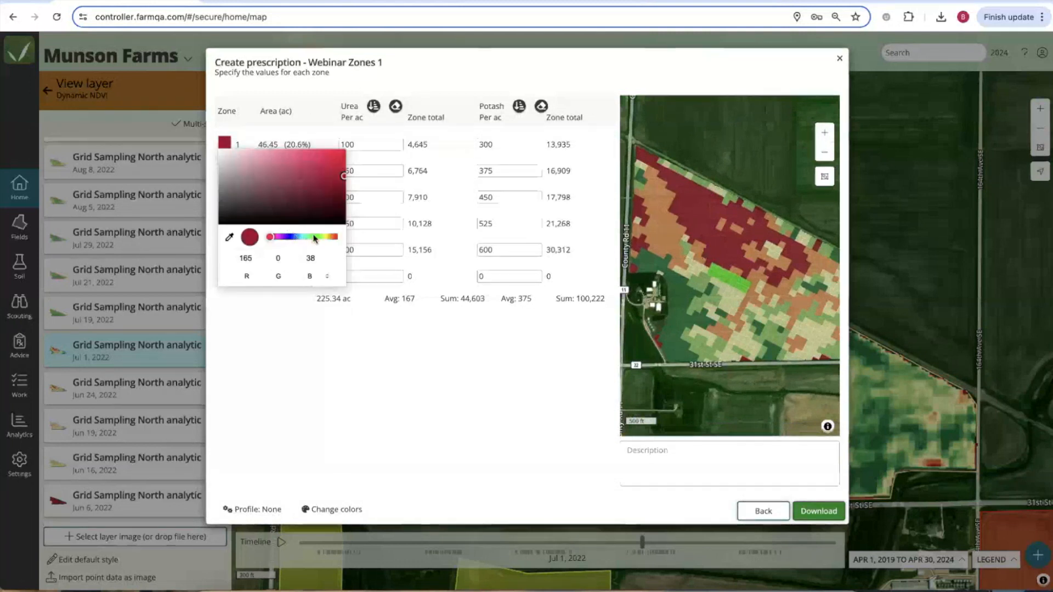
pyautogui.click(315, 237)
pyautogui.click(392, 418)
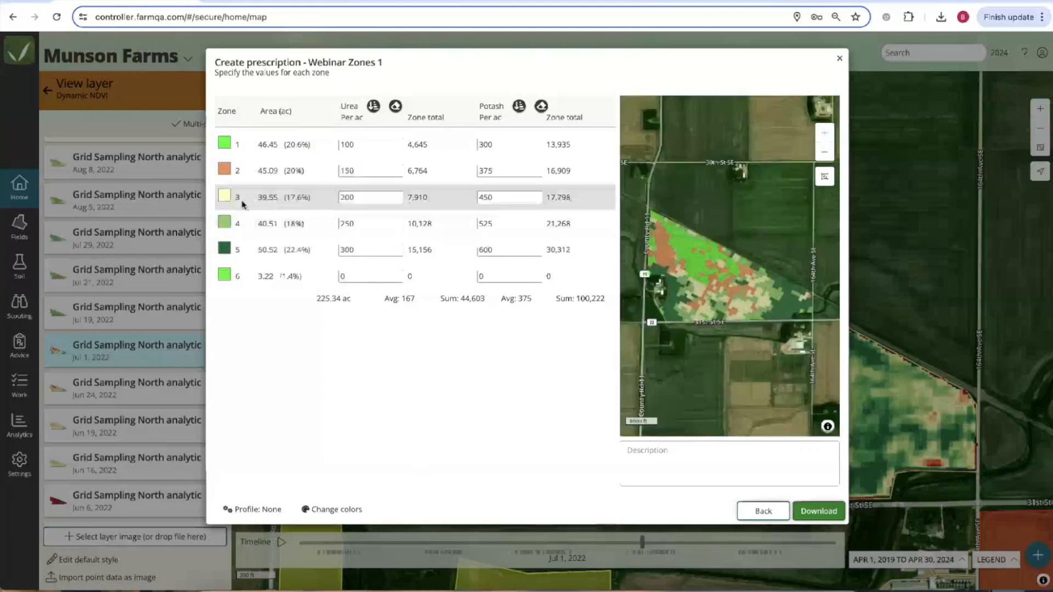
pyautogui.click(224, 143)
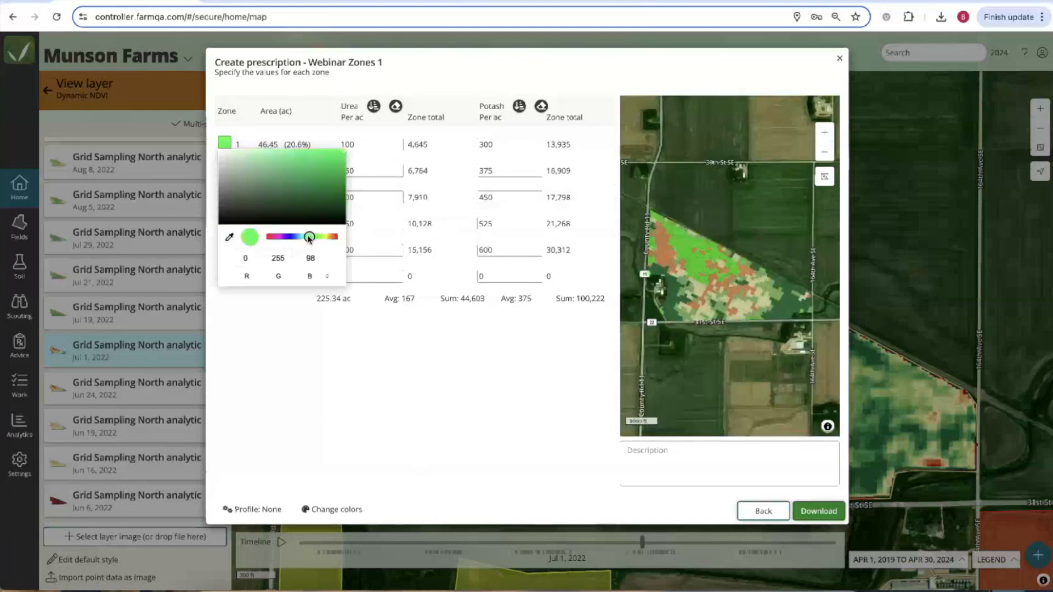
pyautogui.click(267, 237)
pyautogui.click(389, 351)
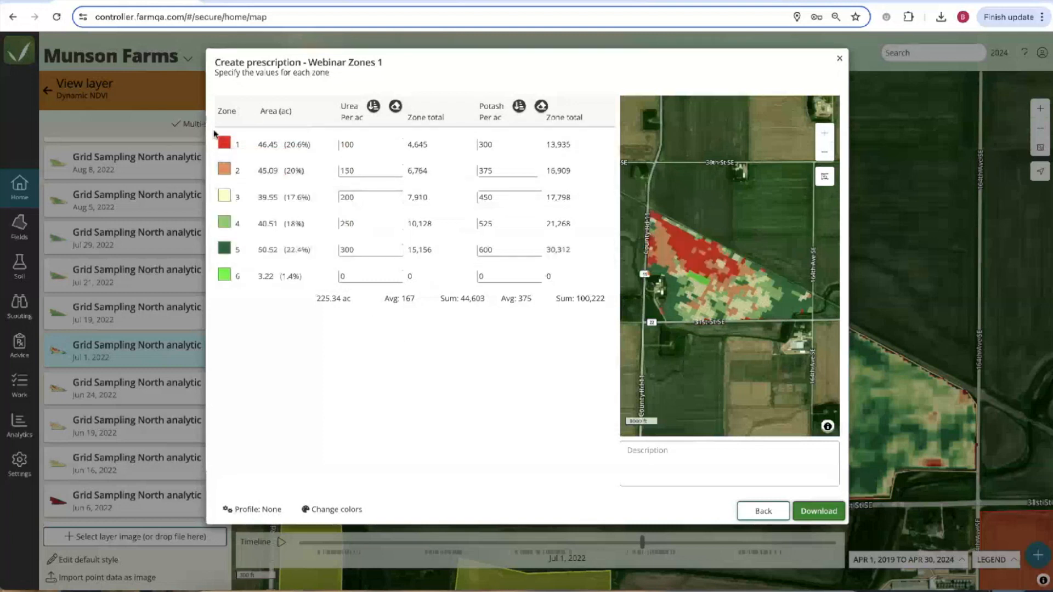
pyautogui.scroll(3, 662, 308)
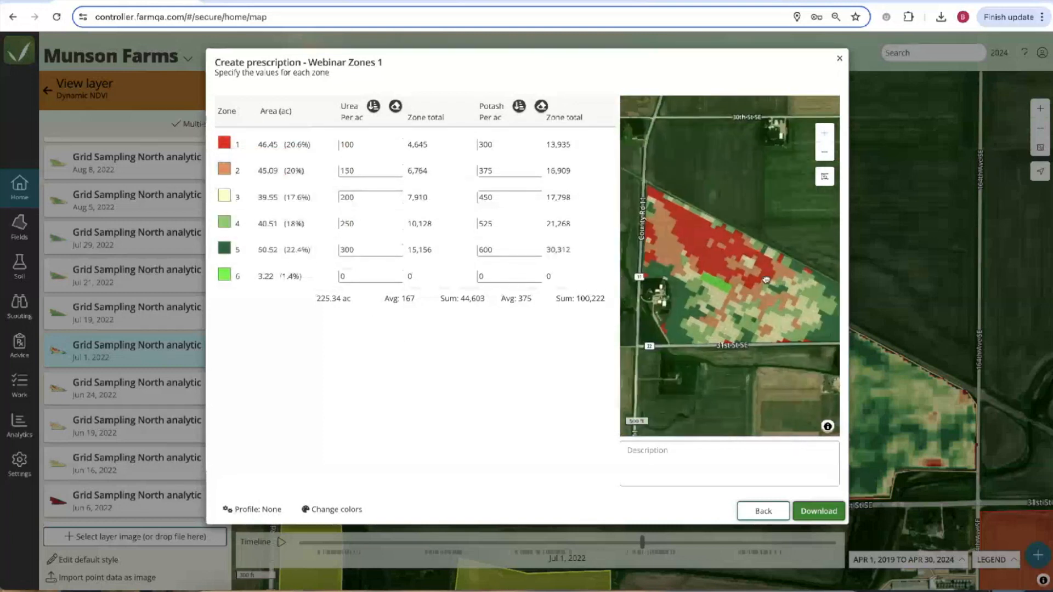
pyautogui.click(224, 145)
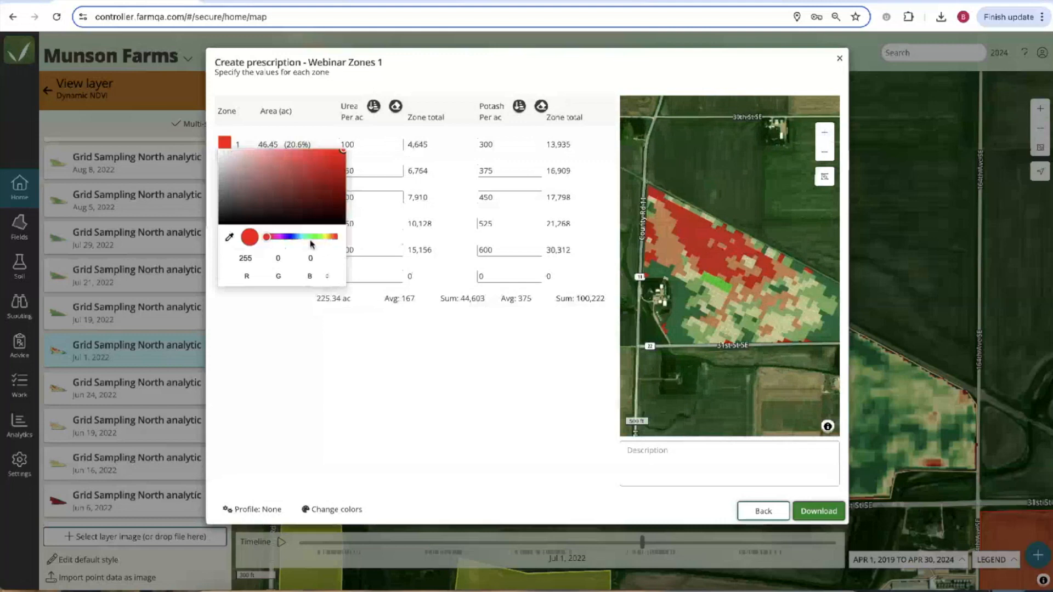
pyautogui.click(345, 170)
pyautogui.click(393, 371)
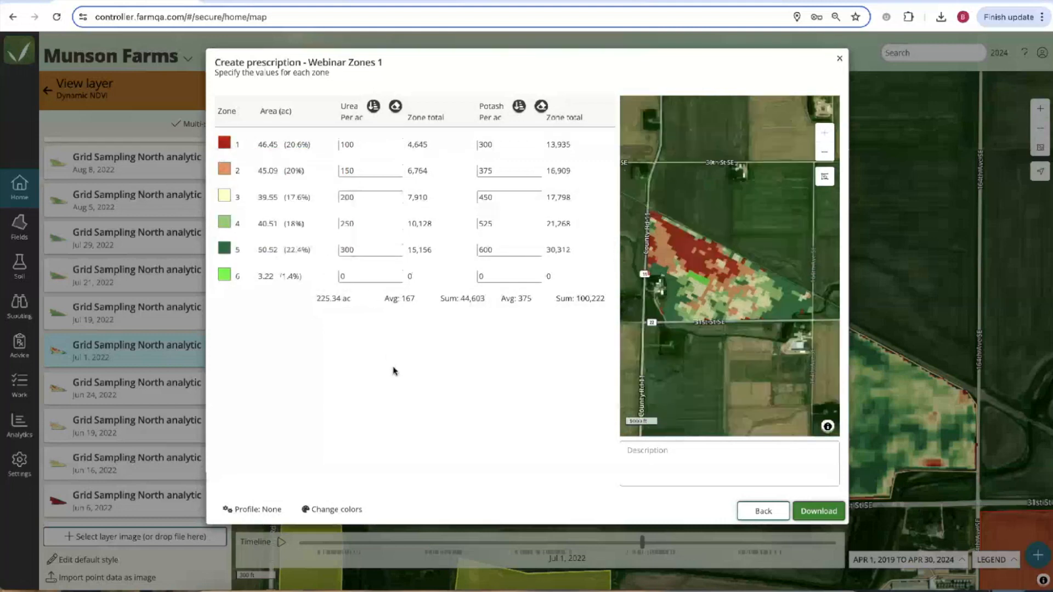
pyautogui.scroll(3, 667, 279)
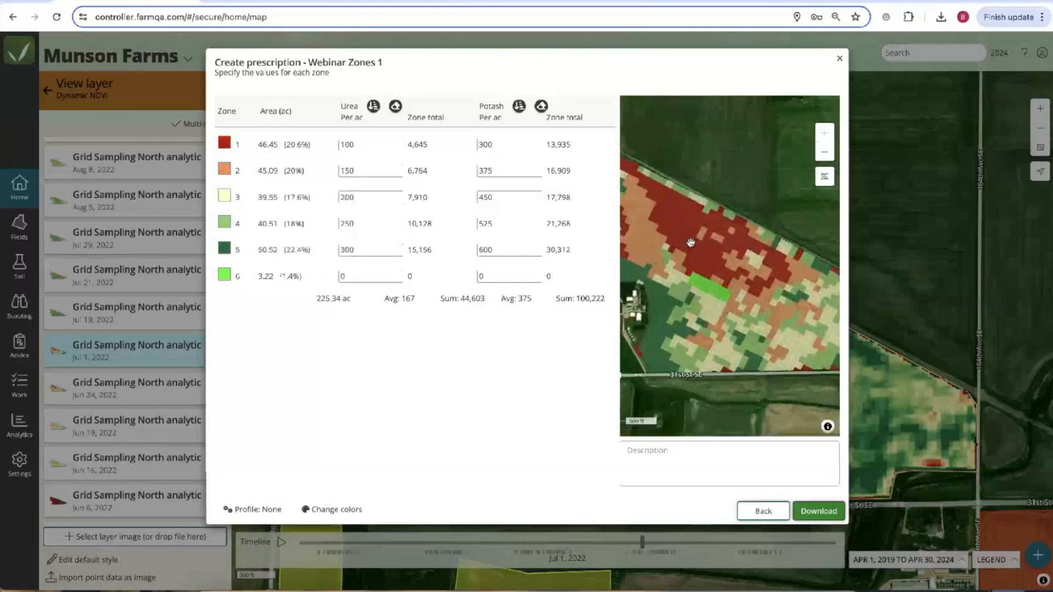
# Export the prescription to shapefile and PDF as 'Grid Sampling North-Webinar Zones 1.zip'.
pyautogui.click(828, 512)
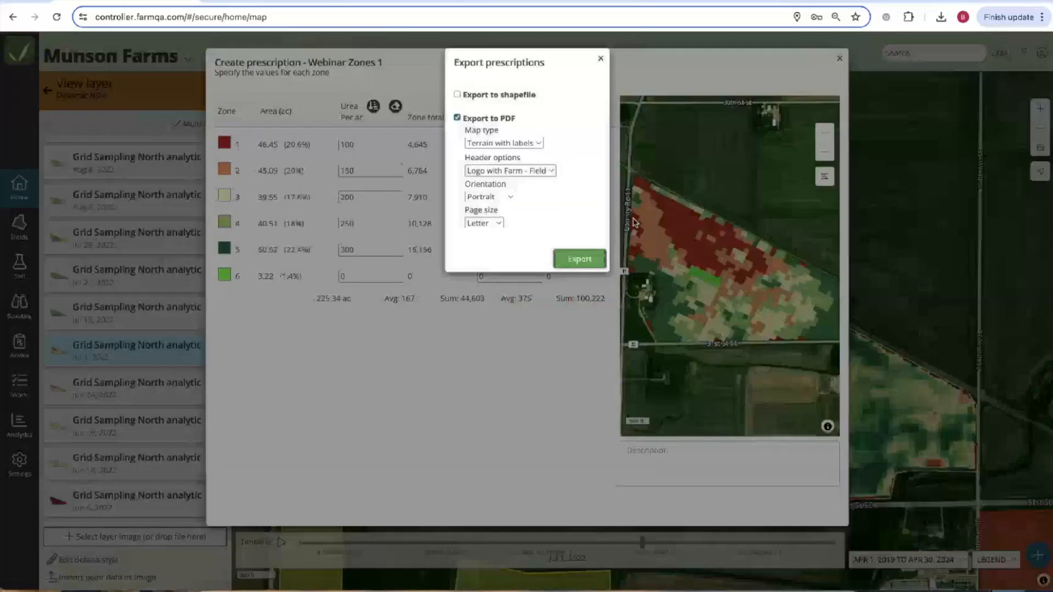
pyautogui.click(467, 97)
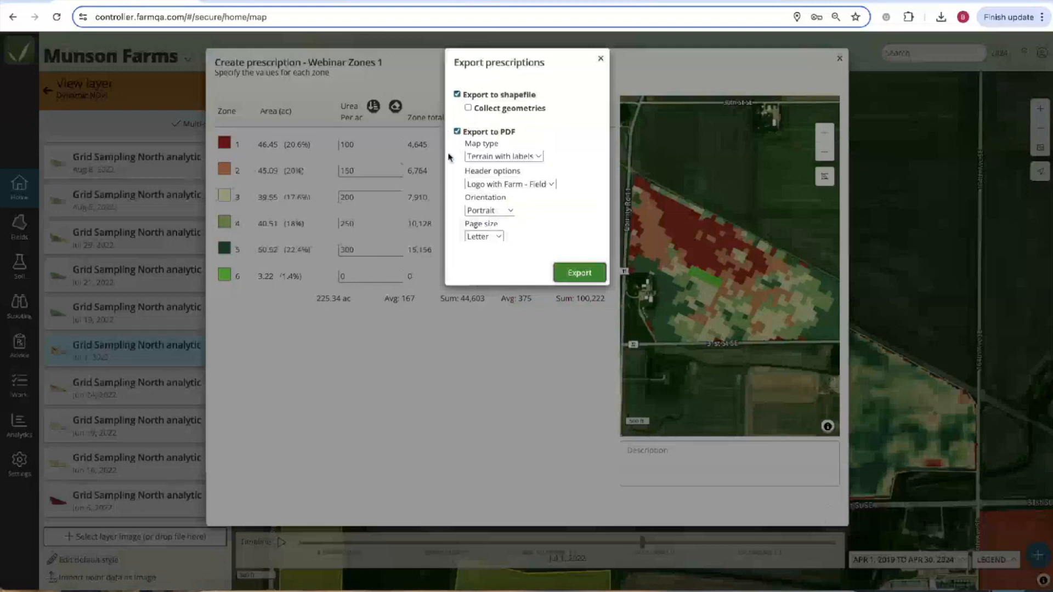
pyautogui.click(589, 273)
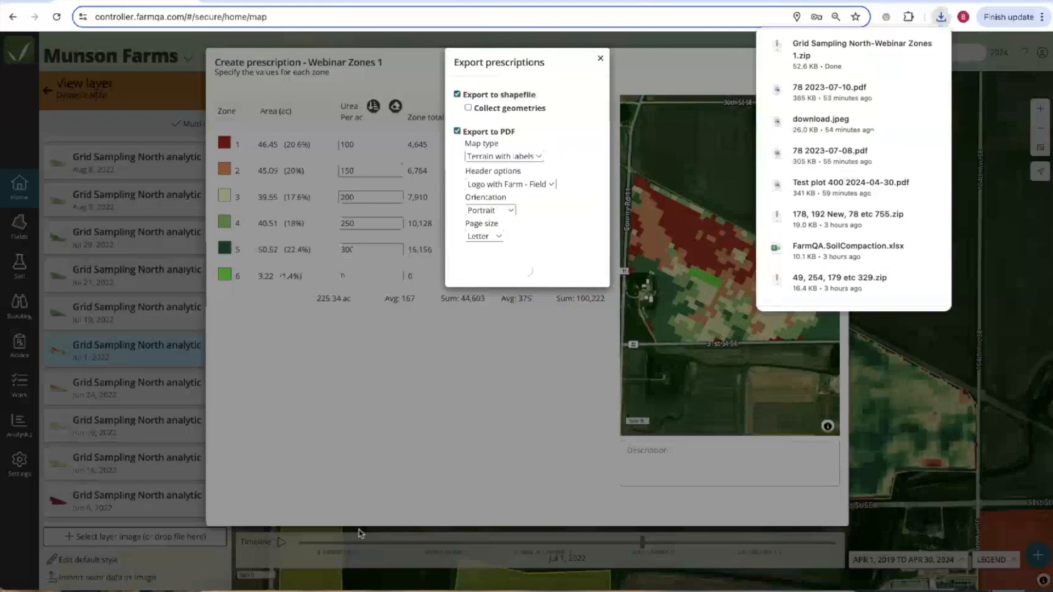
pyautogui.click(214, 587)
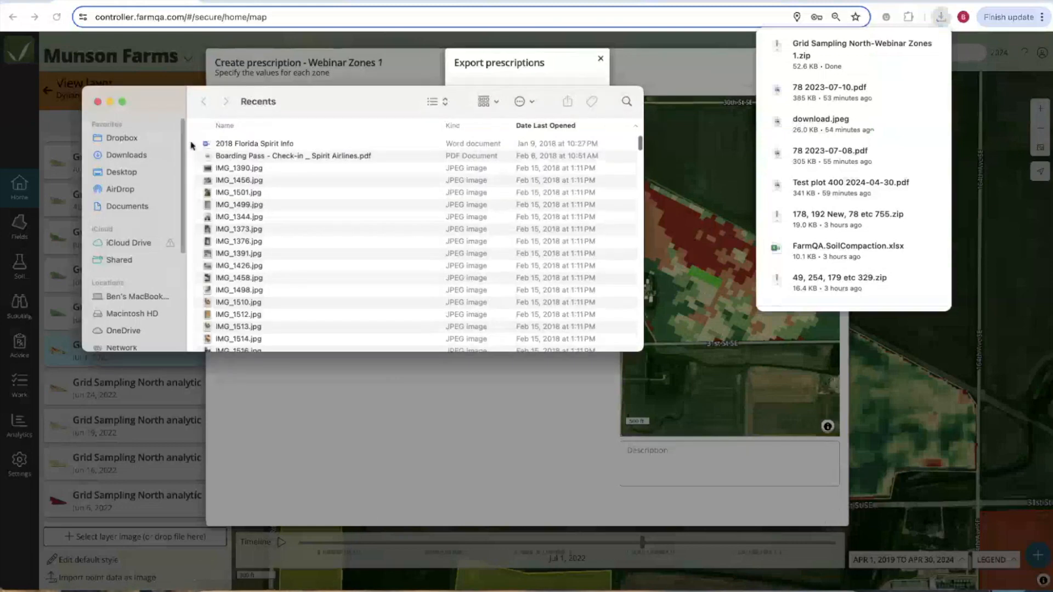
# Open the extracted RX 18 folder in Downloads holding the Urea_Potash shapefile files.
pyautogui.click(144, 155)
pyautogui.click(268, 143)
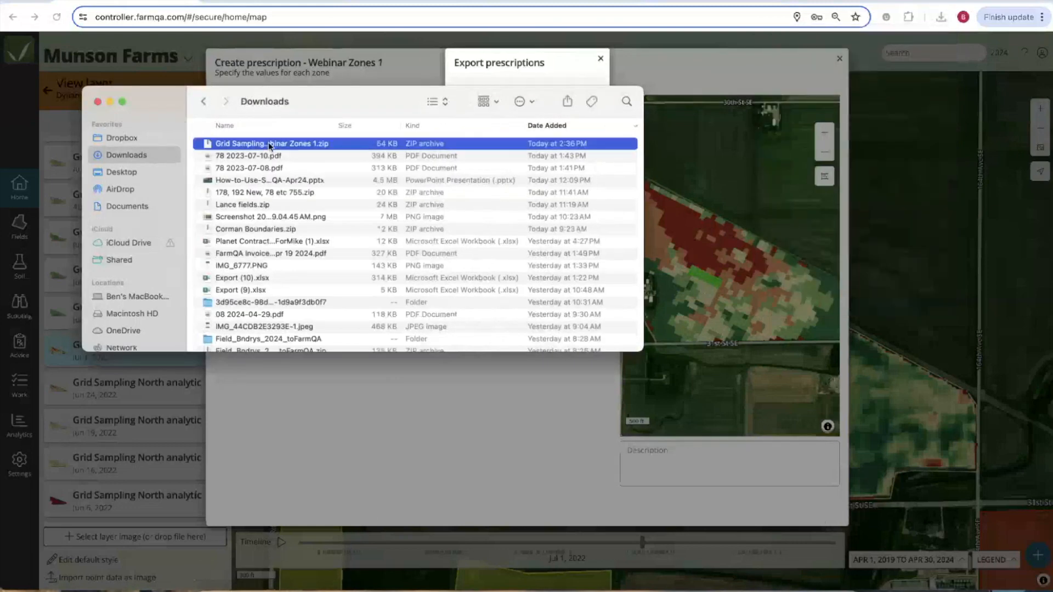
pyautogui.click(268, 143)
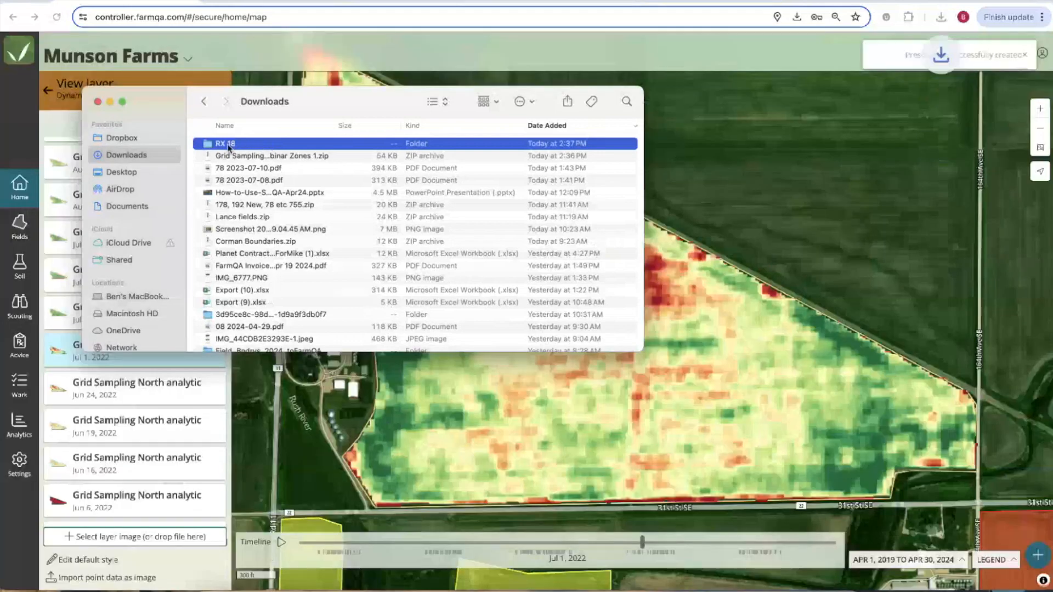
pyautogui.doubleClick(227, 144)
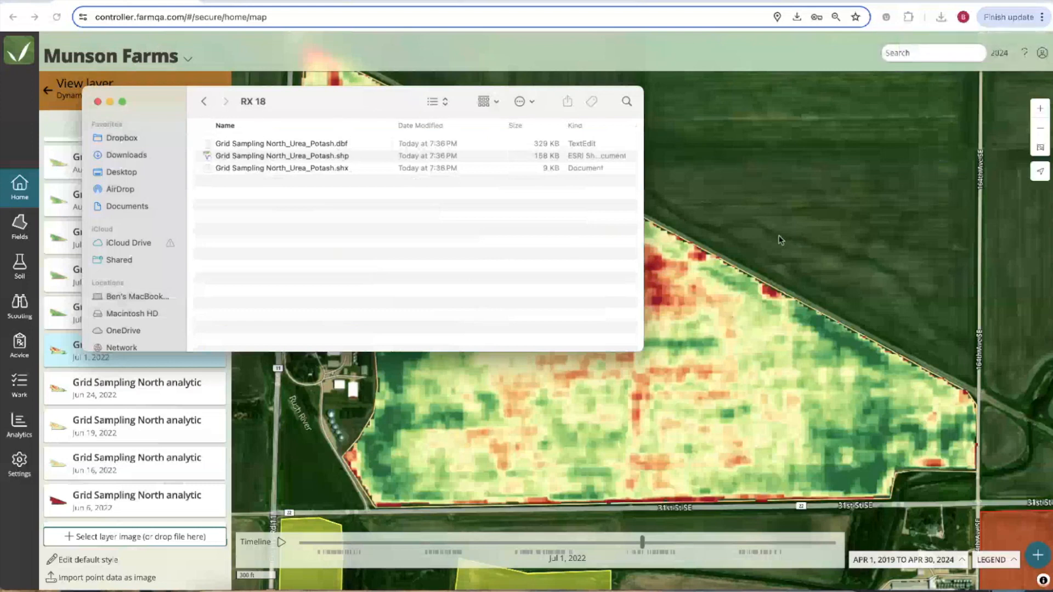
pyautogui.click(741, 588)
# Look over the exported prescription PDF's zone table and urea total, then return to FarmQA.
pyautogui.click(797, 137)
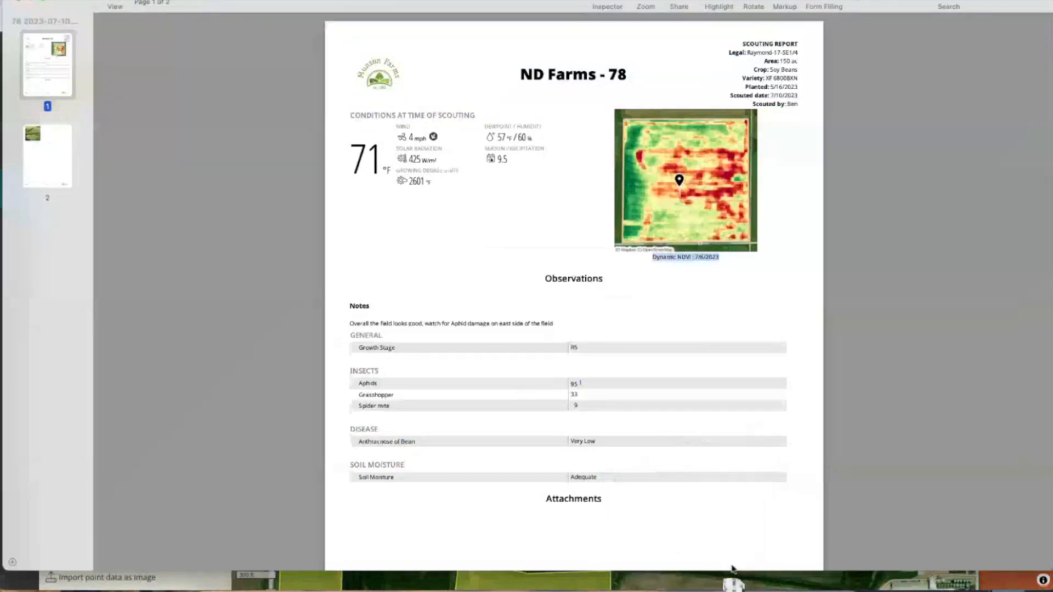
pyautogui.moveTo(698, 22); pyautogui.dragTo(1047, 25)
pyautogui.scroll(5, 376, 169)
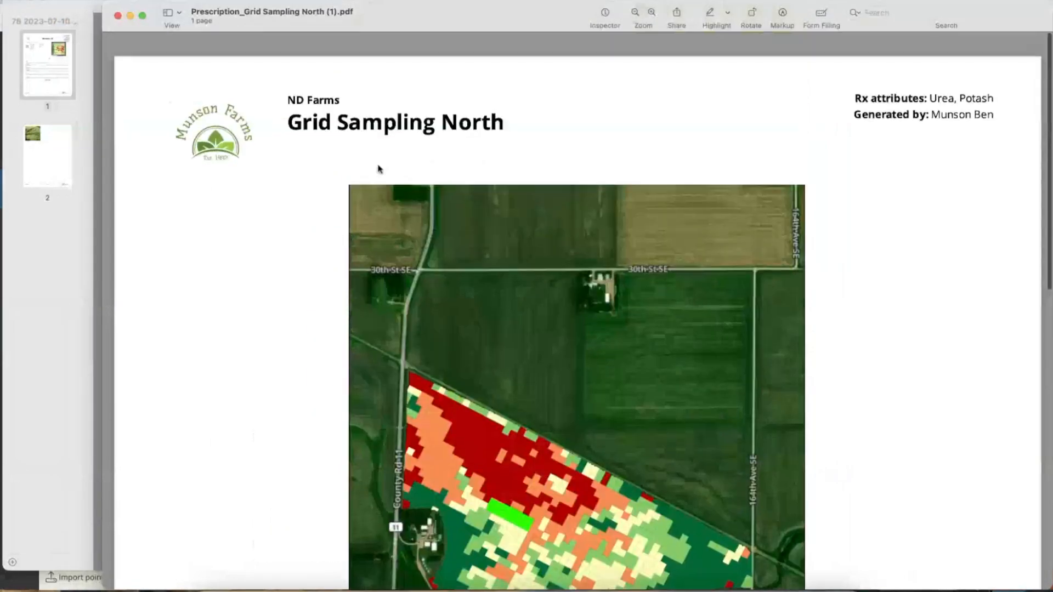
pyautogui.moveTo(106, 3); pyautogui.dragTo(5, 0)
pyautogui.keyDown('ctrl'); pyautogui.scroll(-3, 466, 433); pyautogui.keyUp('ctrl')
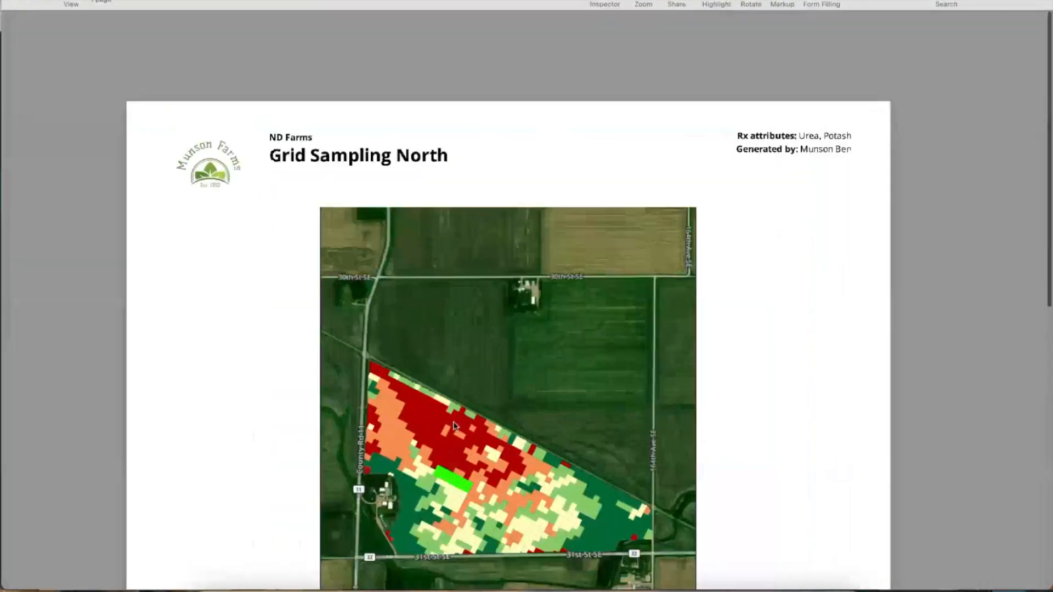
pyautogui.scroll(-5, 476, 442)
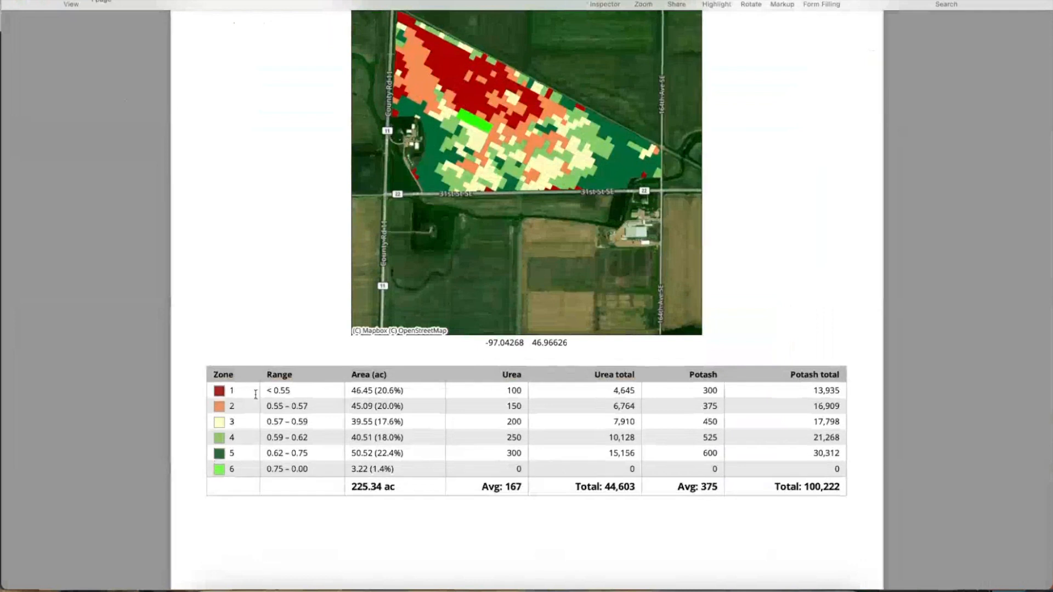
pyautogui.scroll(2, 267, 396)
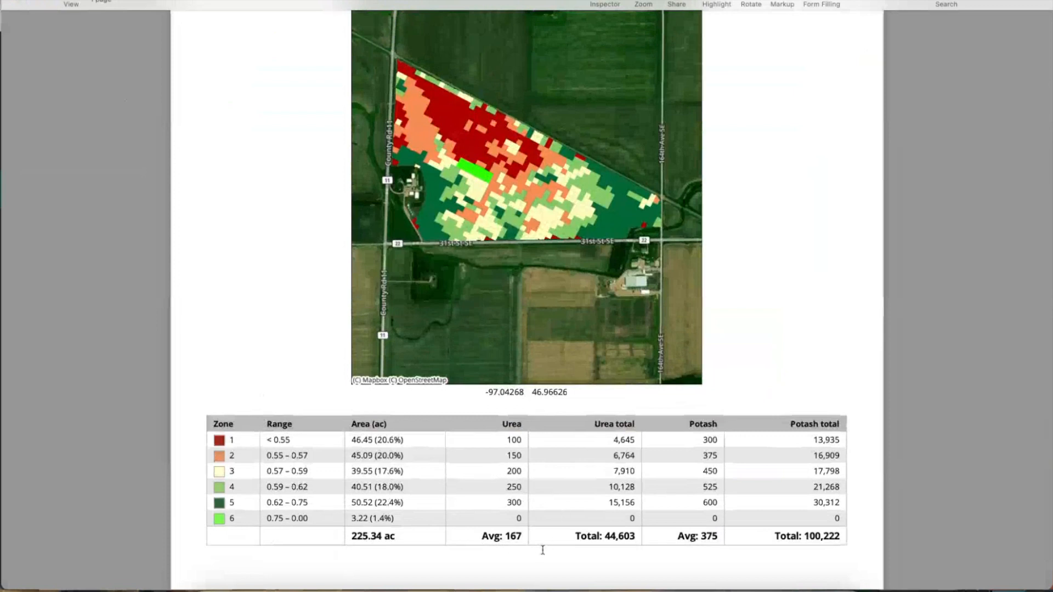
pyautogui.moveTo(586, 535); pyautogui.dragTo(625, 536)
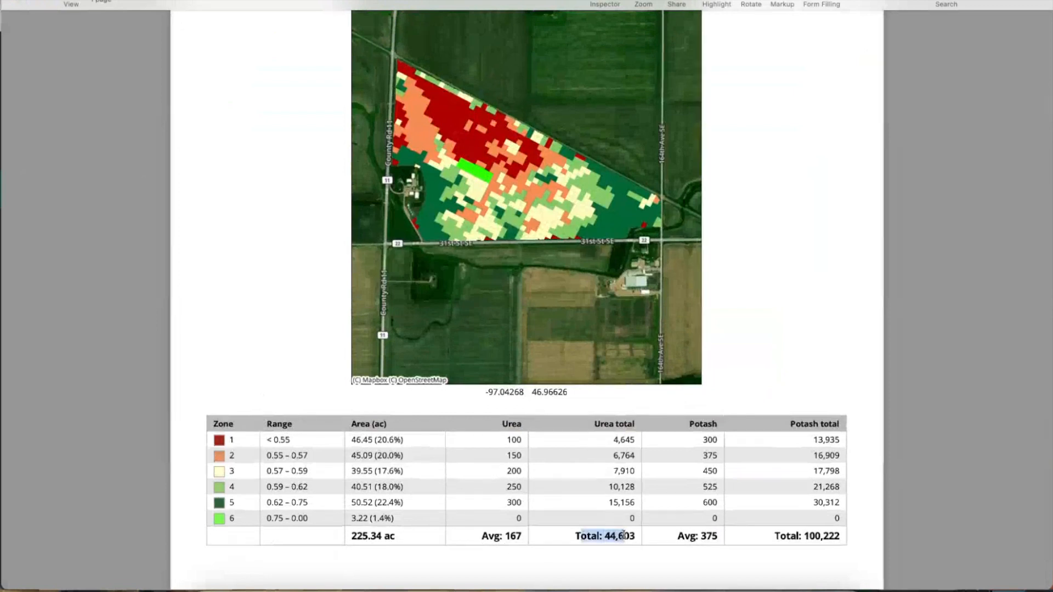
pyautogui.scroll(-3, 642, 459)
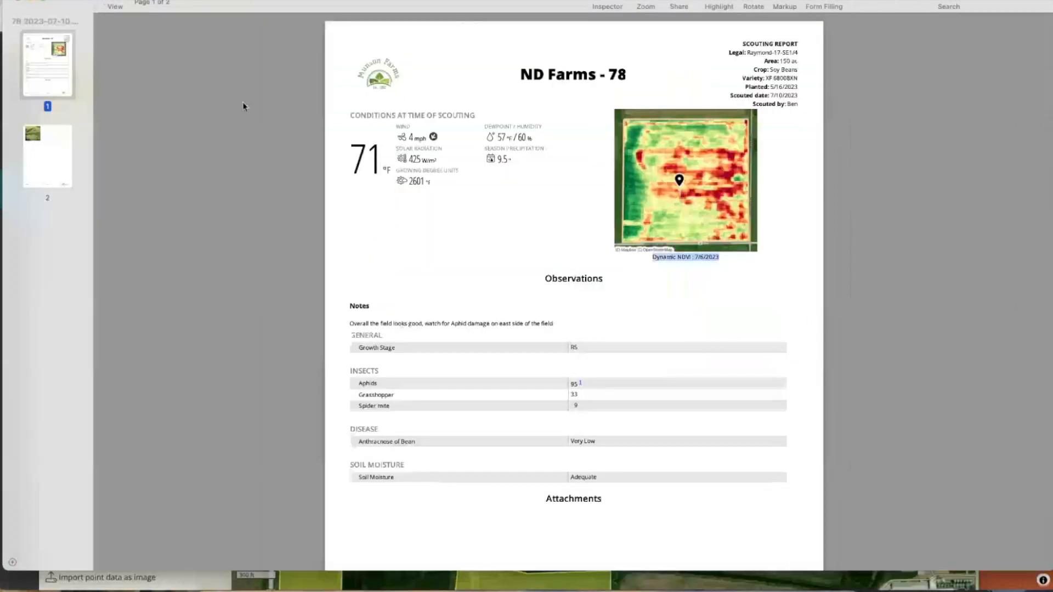
pyautogui.click(289, 583)
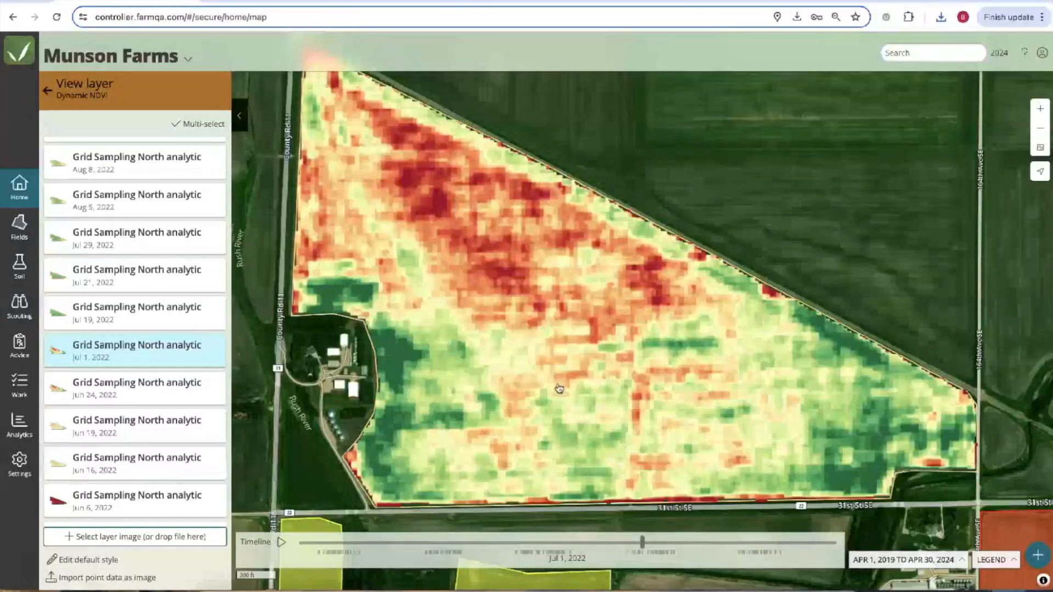
# Show Webinar Zones 1 from Grid Sampling North's 8 management zones and start a prescription from it.
pyautogui.click(49, 91)
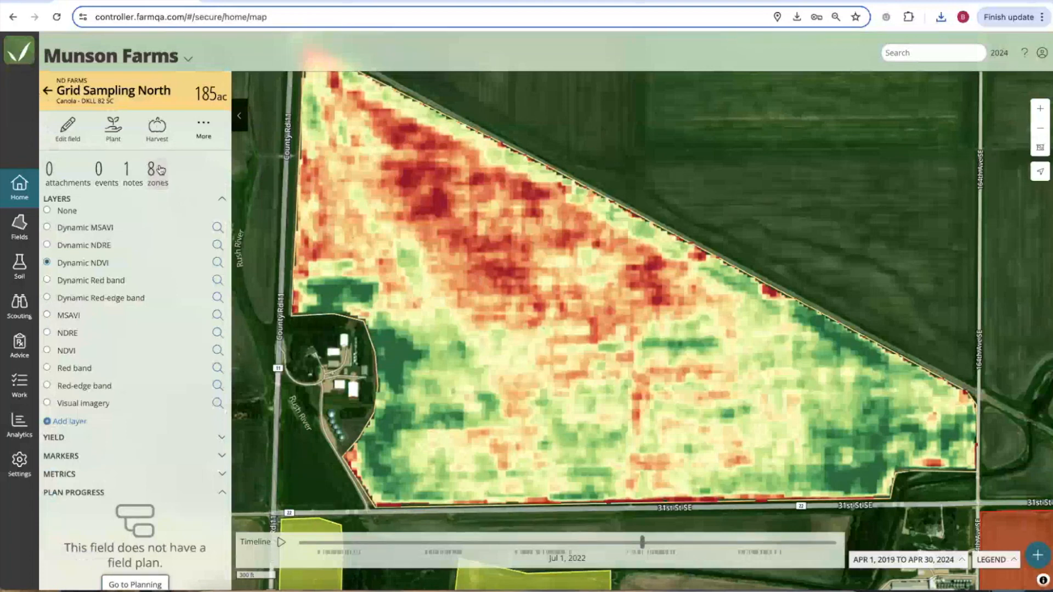
pyautogui.click(153, 184)
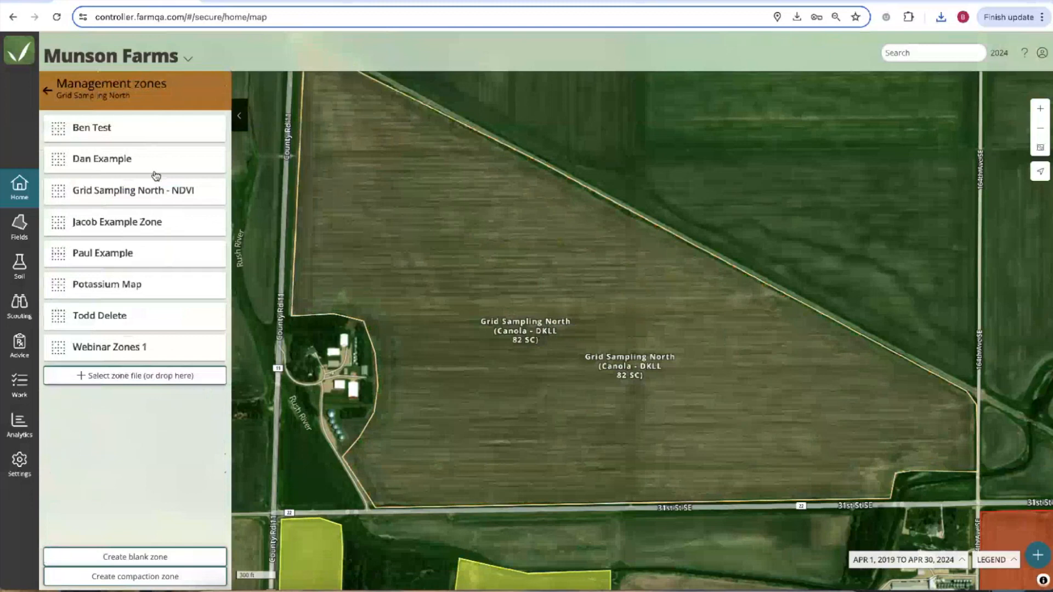
pyautogui.click(120, 346)
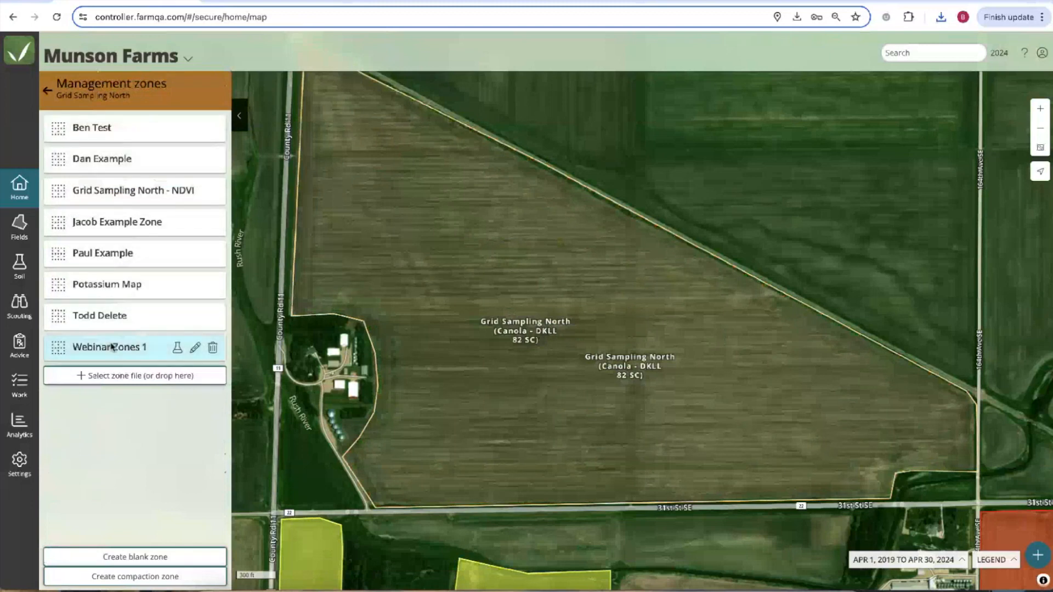
pyautogui.moveTo(175, 351)
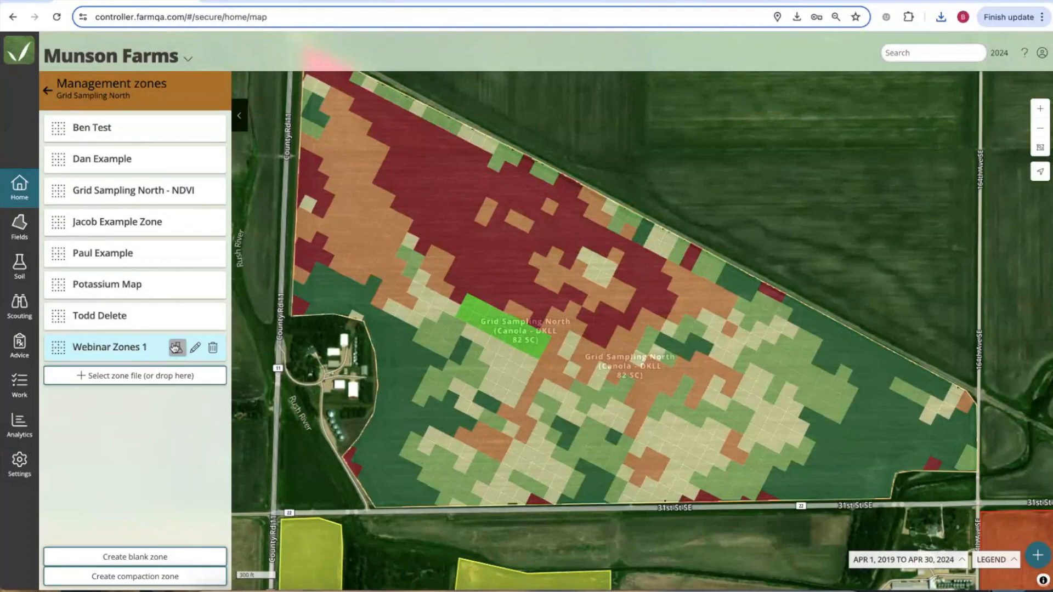
pyautogui.click(177, 350)
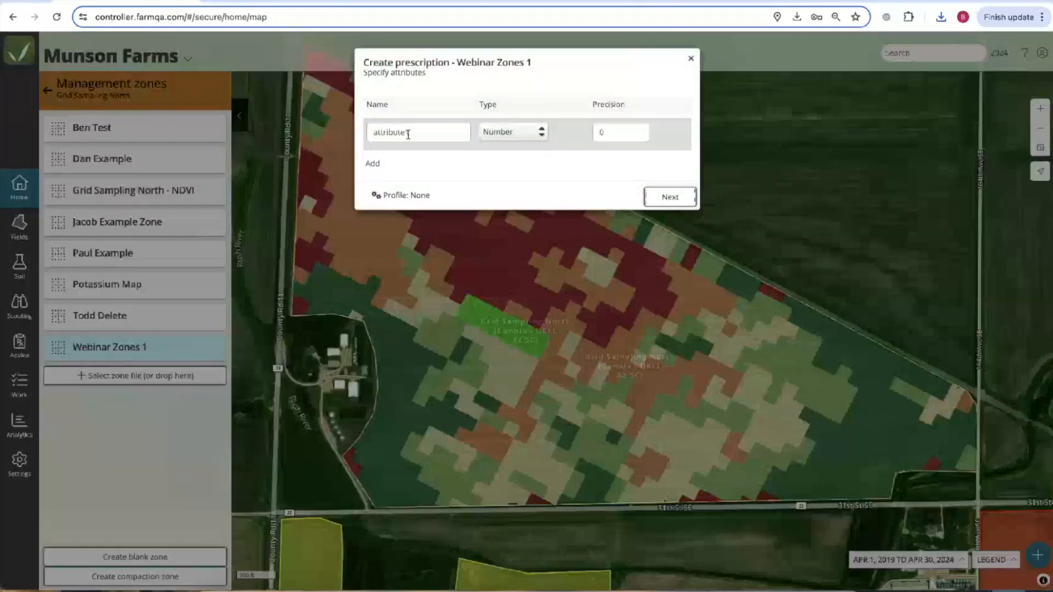
# Name the attribute Seeding with 25000 for zone 1 and 40000 for zone 6, interpolating zones 2–5.
pyautogui.write('Seeding')
pyautogui.click(670, 196)
pyautogui.click(427, 144)
pyautogui.write('25000')
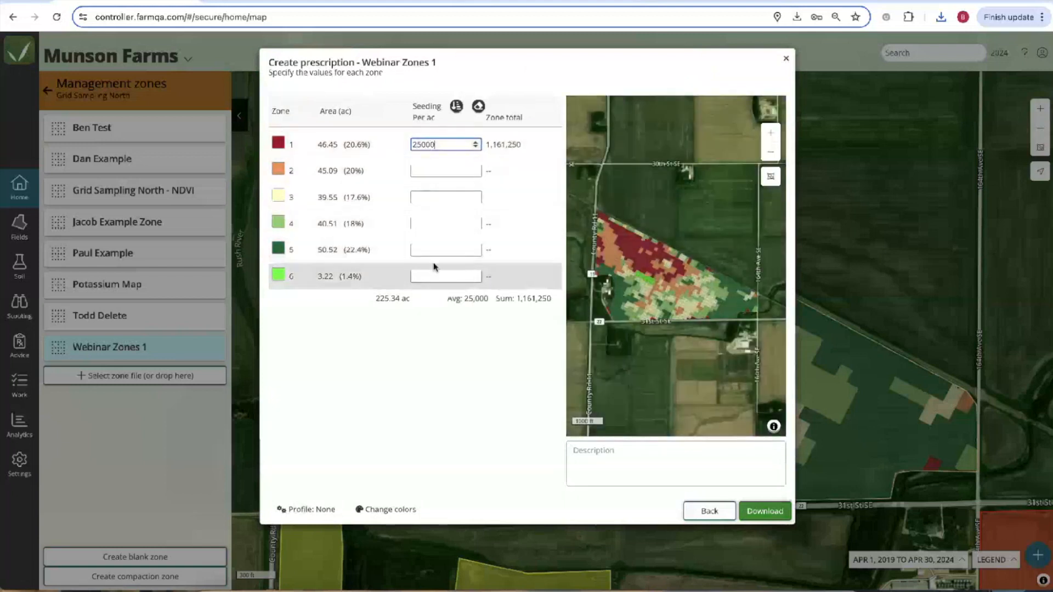
pyautogui.click(431, 250)
pyautogui.click(426, 275)
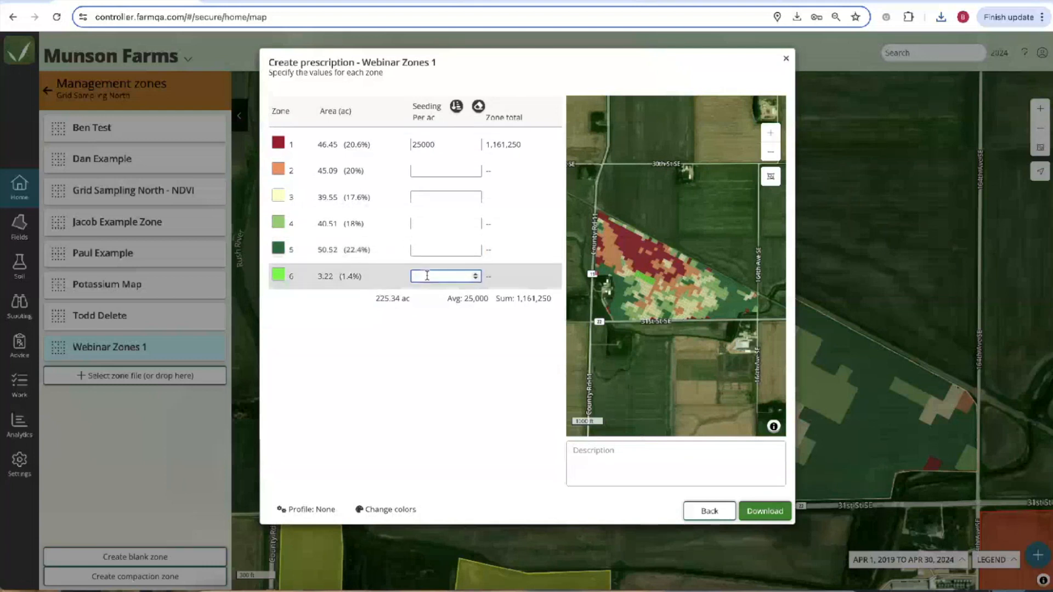
pyautogui.write('40000')
pyautogui.click(459, 108)
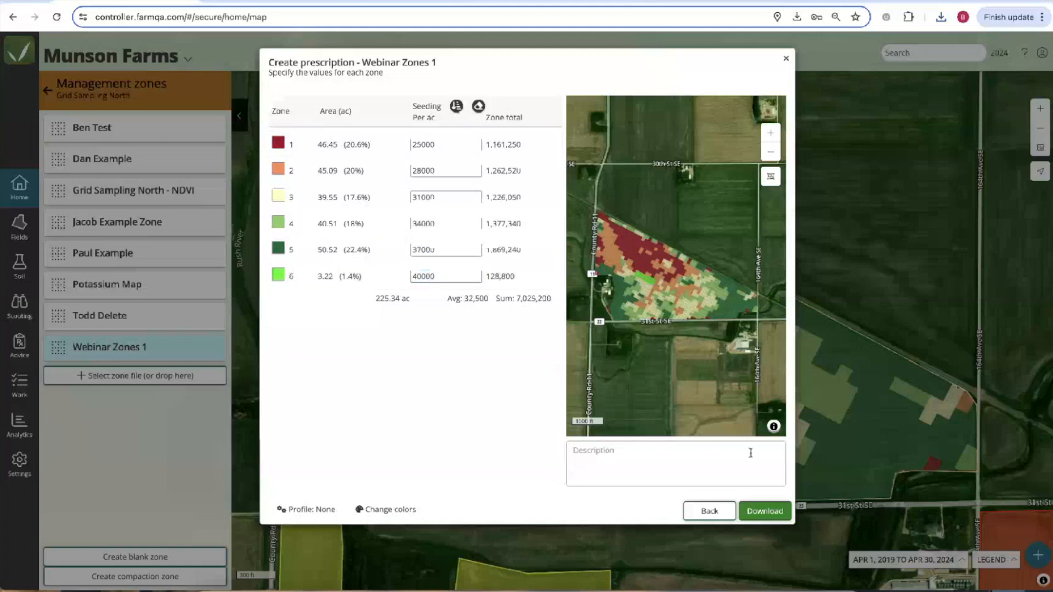
# Export the Seeding prescription as a shapefile only, with PDF export turned off.
pyautogui.click(763, 511)
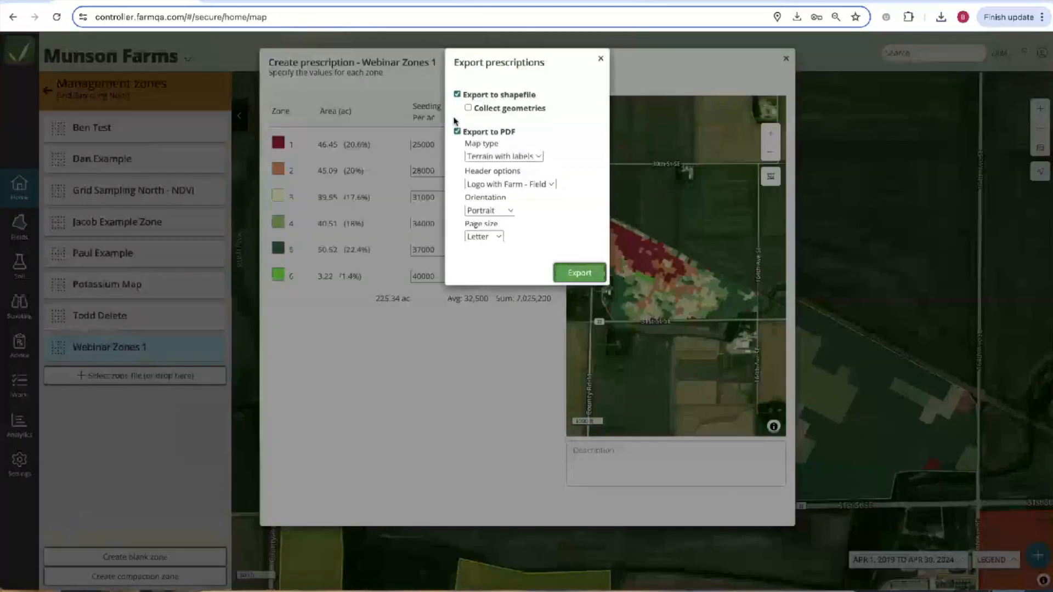
pyautogui.click(457, 132)
pyautogui.click(581, 273)
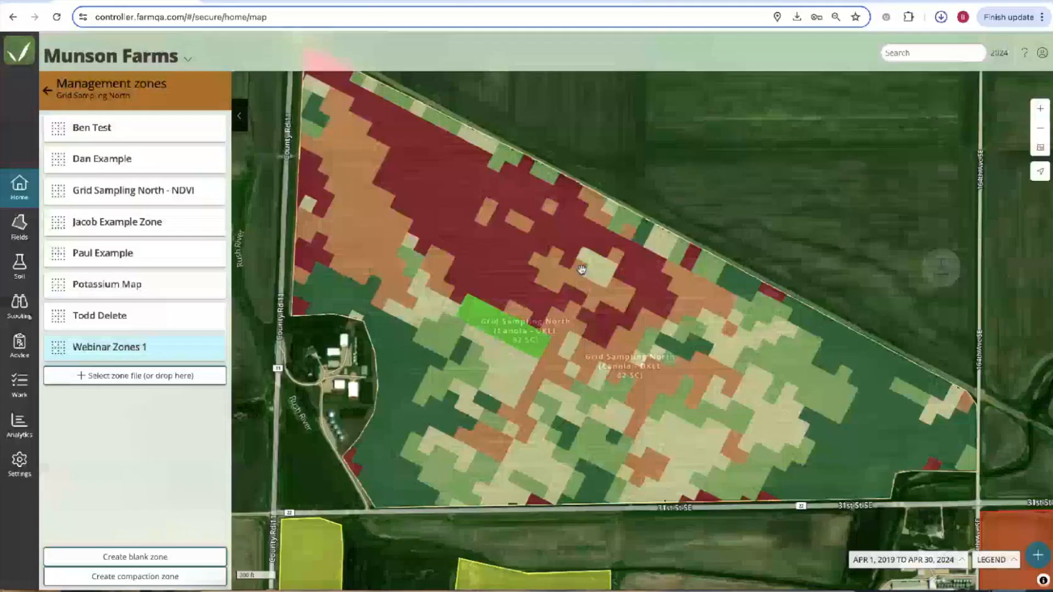
# Select saved prescriptions down through 12/22/2023, cancel the export dialog, and go back Home.
pyautogui.click(19, 227)
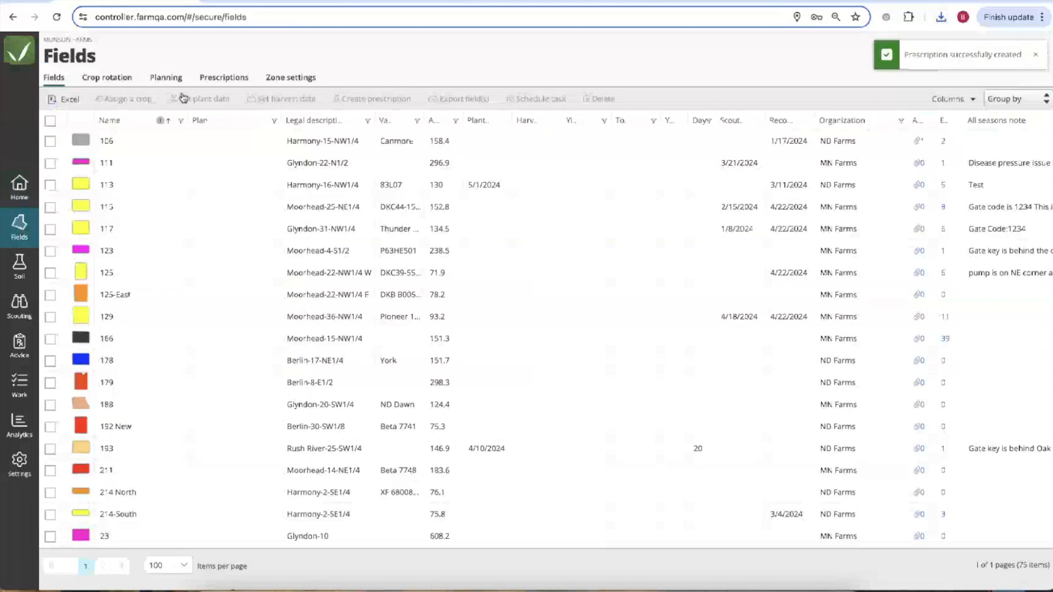
pyautogui.click(216, 80)
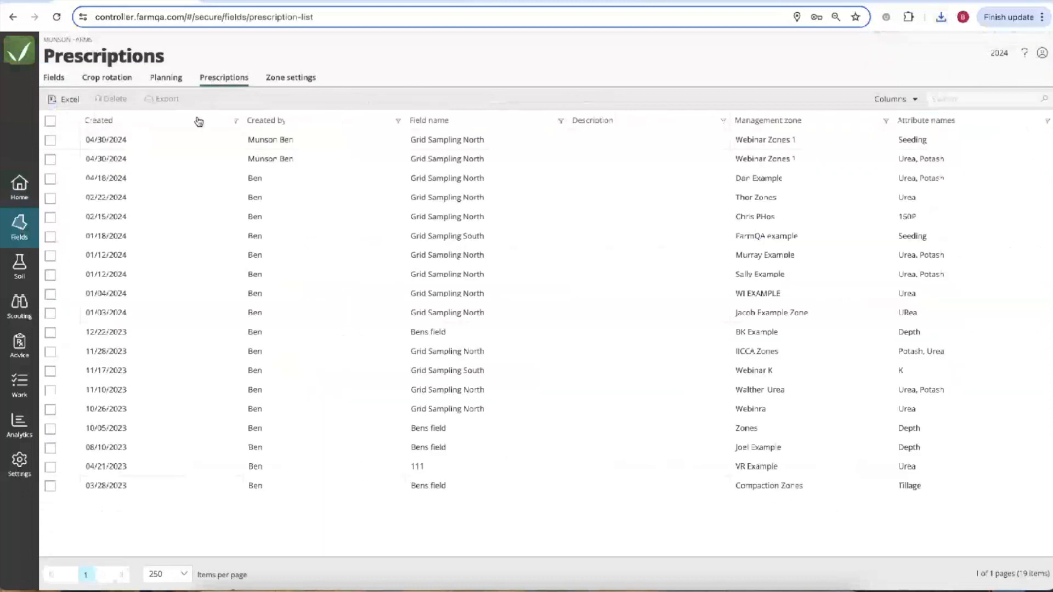
pyautogui.click(51, 143)
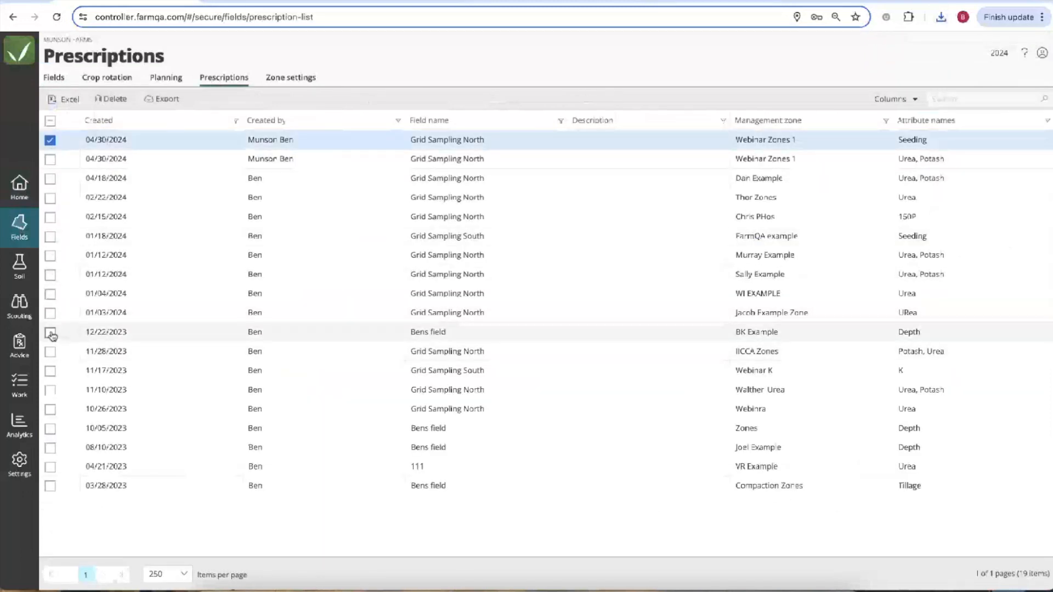
pyautogui.keyDown('shift'); pyautogui.click(51, 333); pyautogui.keyUp('shift')
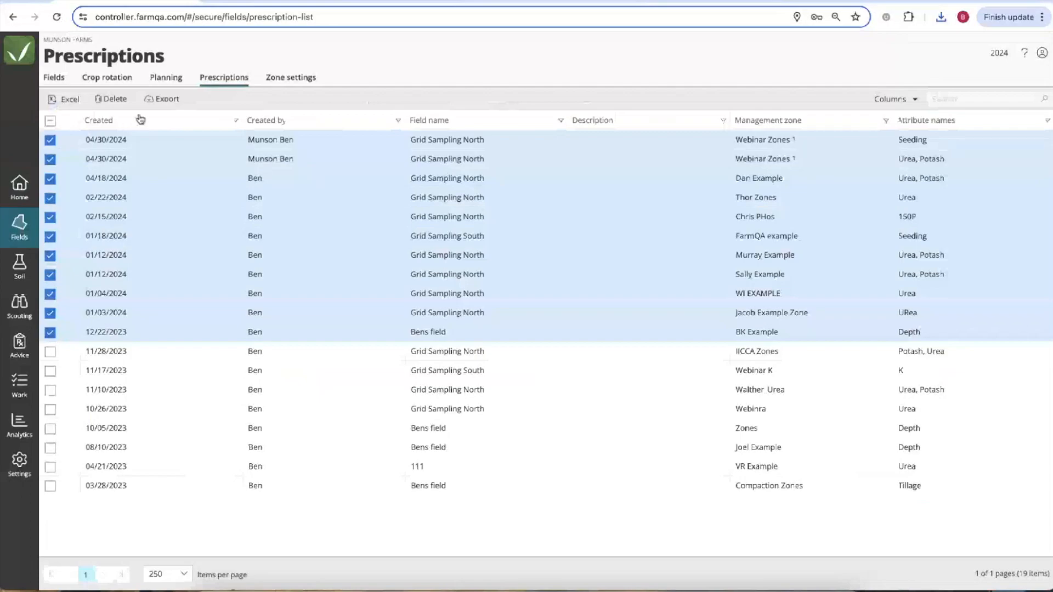
pyautogui.click(166, 99)
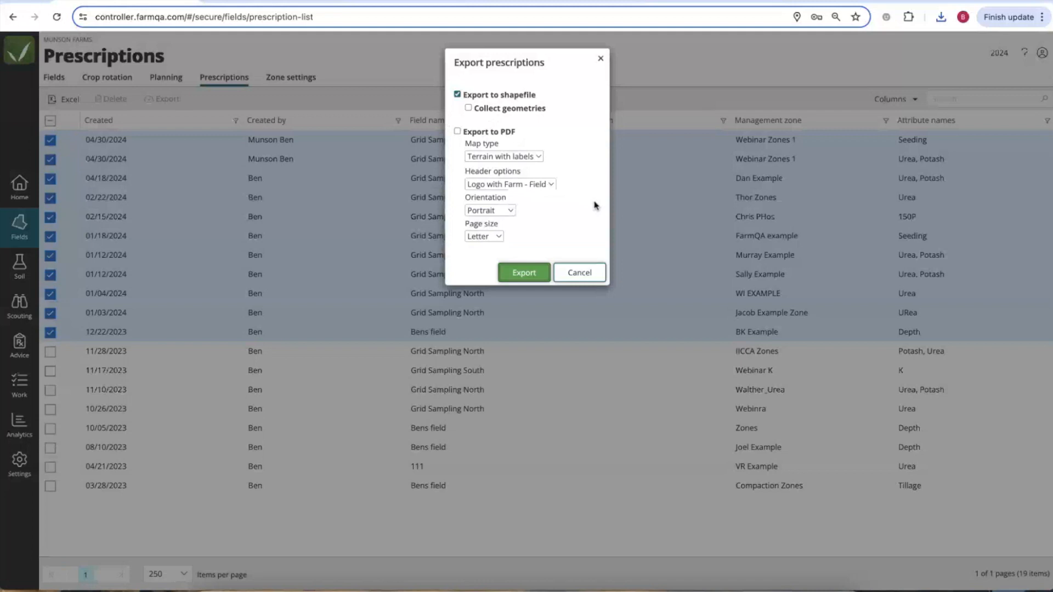
pyautogui.click(601, 61)
pyautogui.click(19, 189)
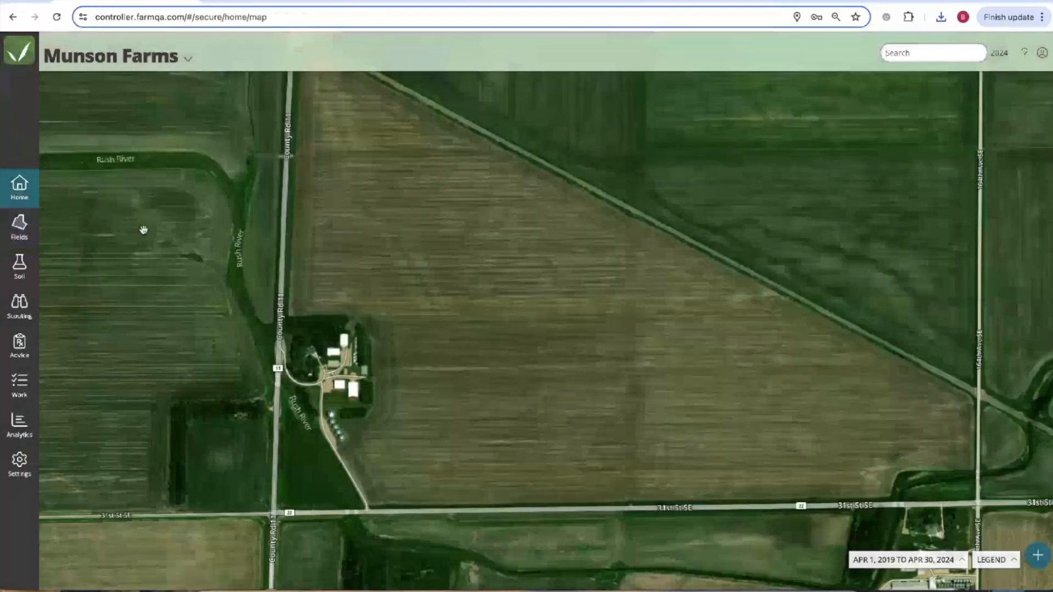
# Open Grid Sampling North's Dynamic NDVI images and move the timeline back to Jul 1, 2022.
pyautogui.moveTo(414, 305); pyautogui.dragTo(444, 328)
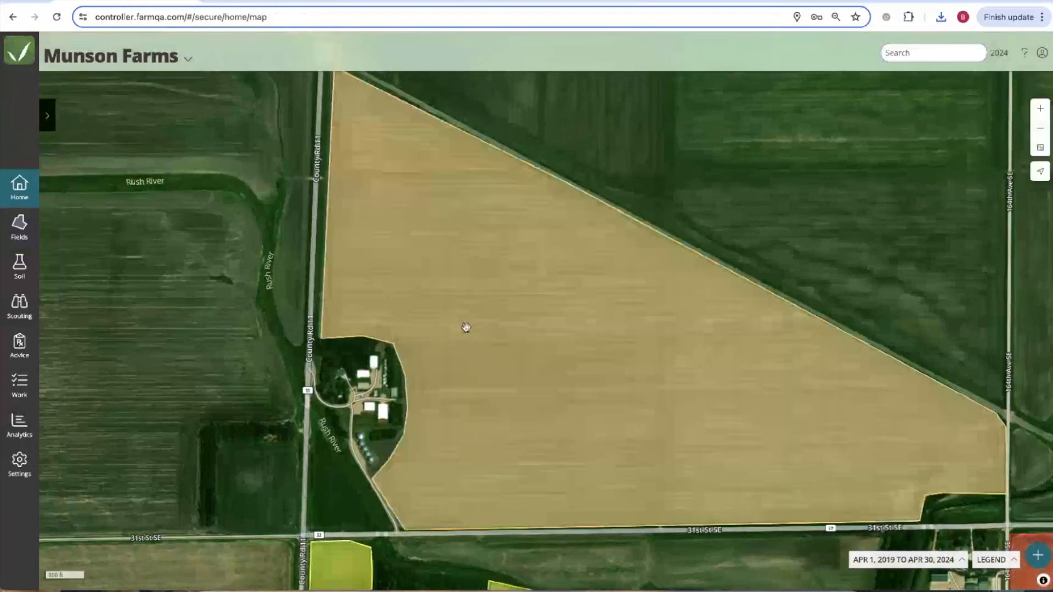
pyautogui.click(465, 327)
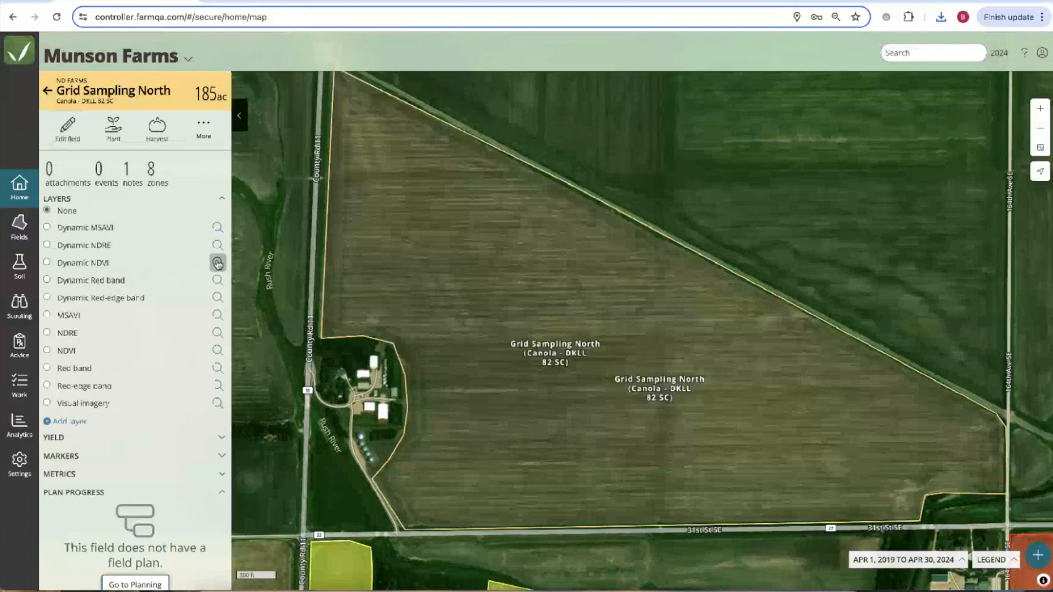
pyautogui.click(218, 263)
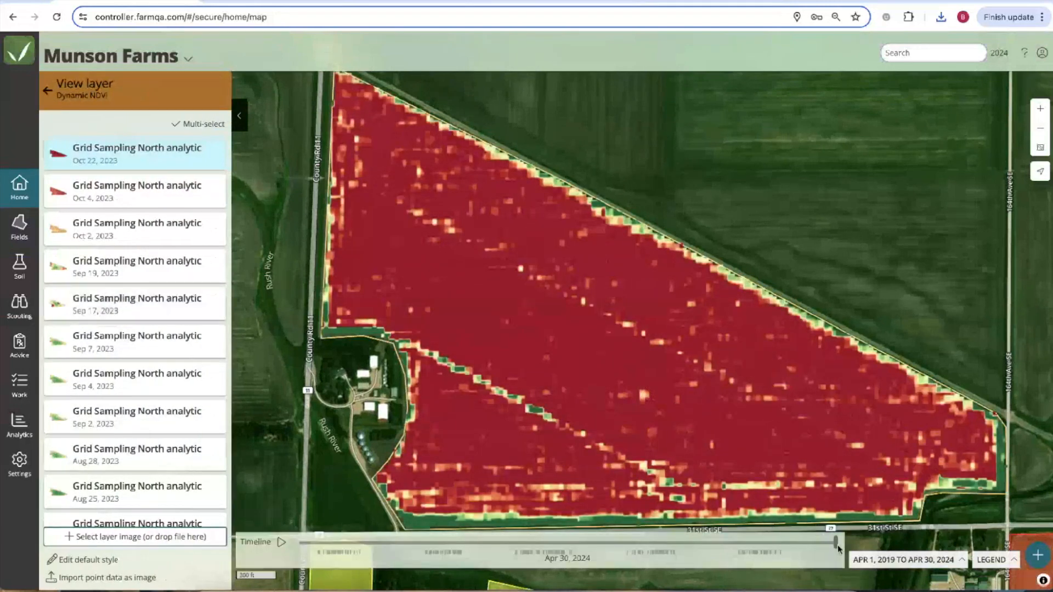
pyautogui.moveTo(835, 545); pyautogui.dragTo(642, 545)
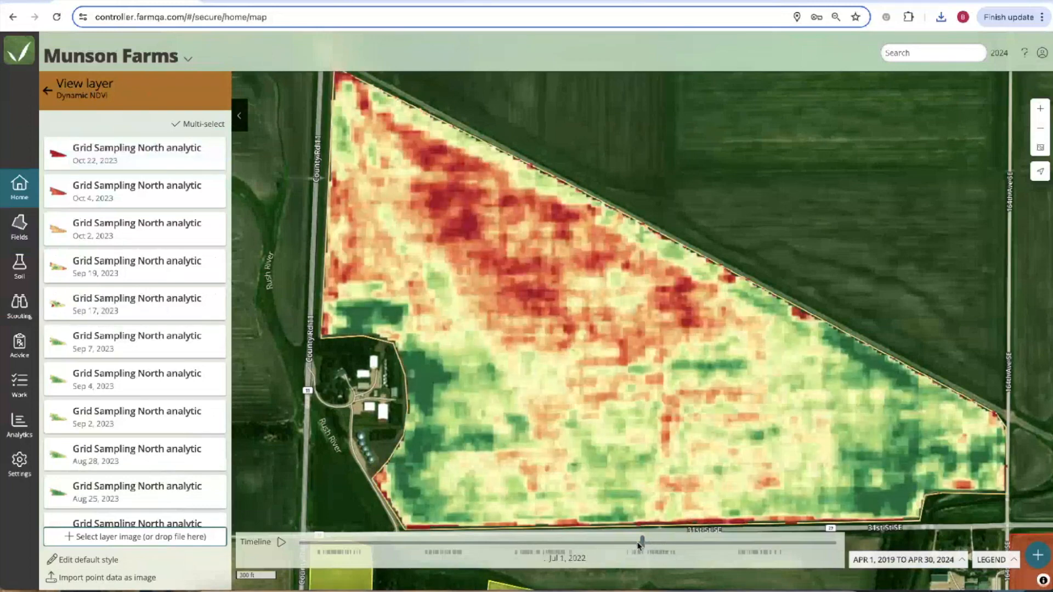
# Enable multi-date selection and cart the Jul 19, 2023 NDVI image after comparing nearby dates.
pyautogui.click(195, 126)
pyautogui.scroll(-7, 166, 367)
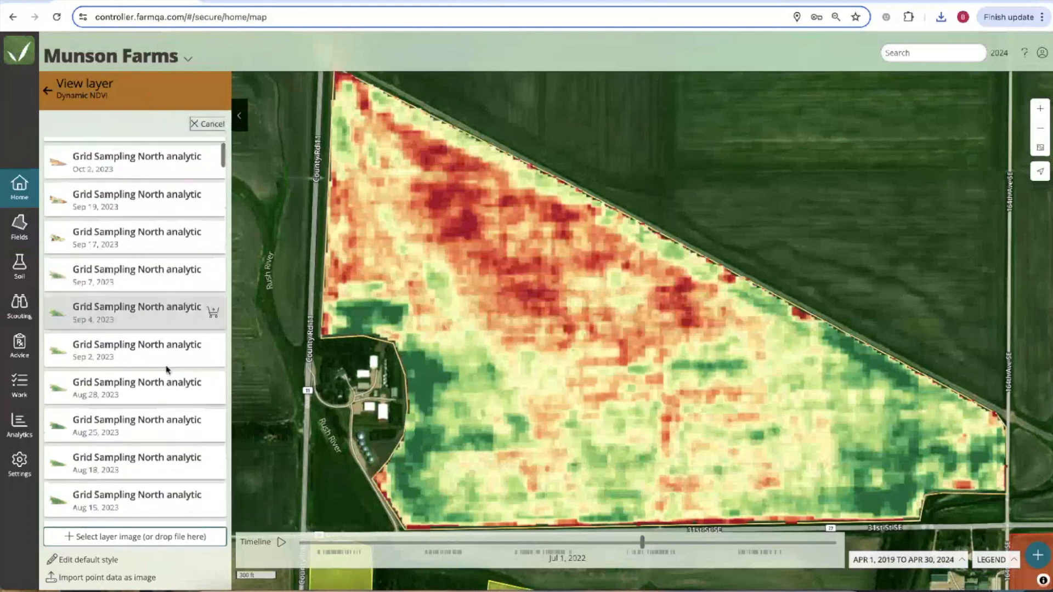
pyautogui.scroll(-5, 166, 366)
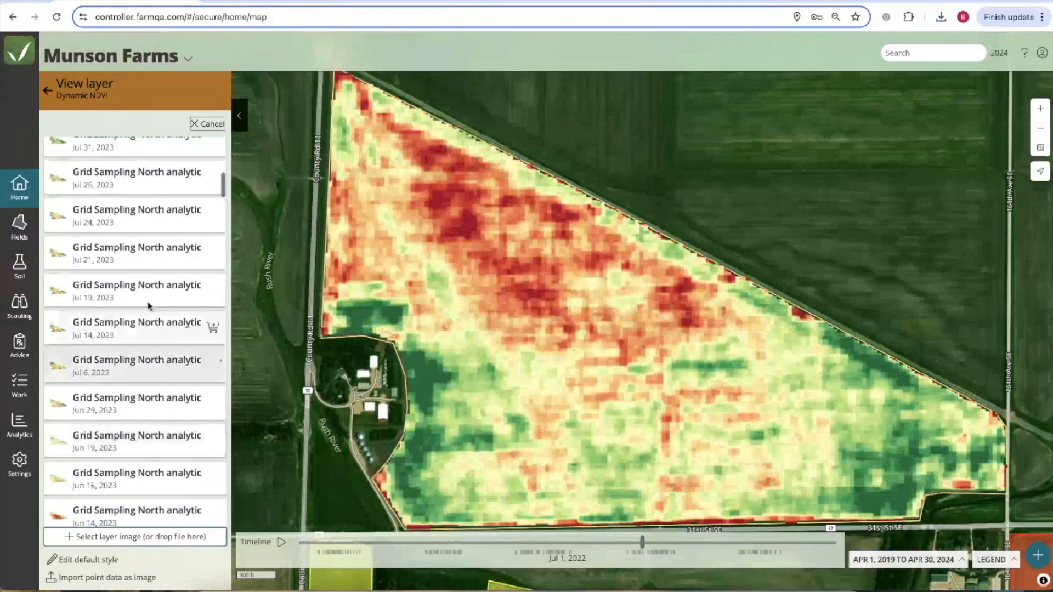
pyautogui.click(125, 259)
pyautogui.click(132, 293)
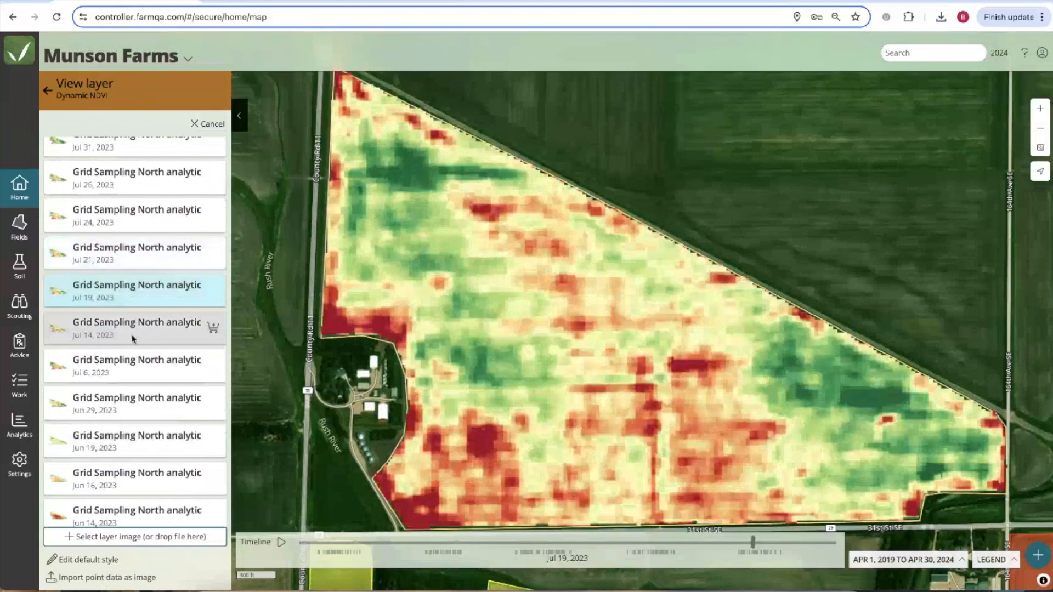
pyautogui.click(131, 338)
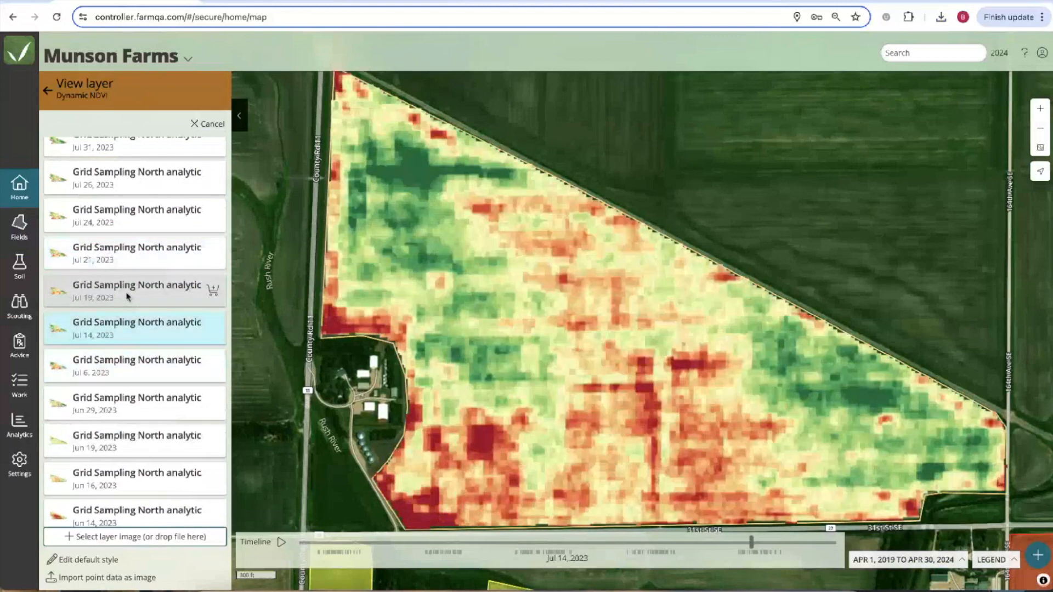
pyautogui.click(127, 297)
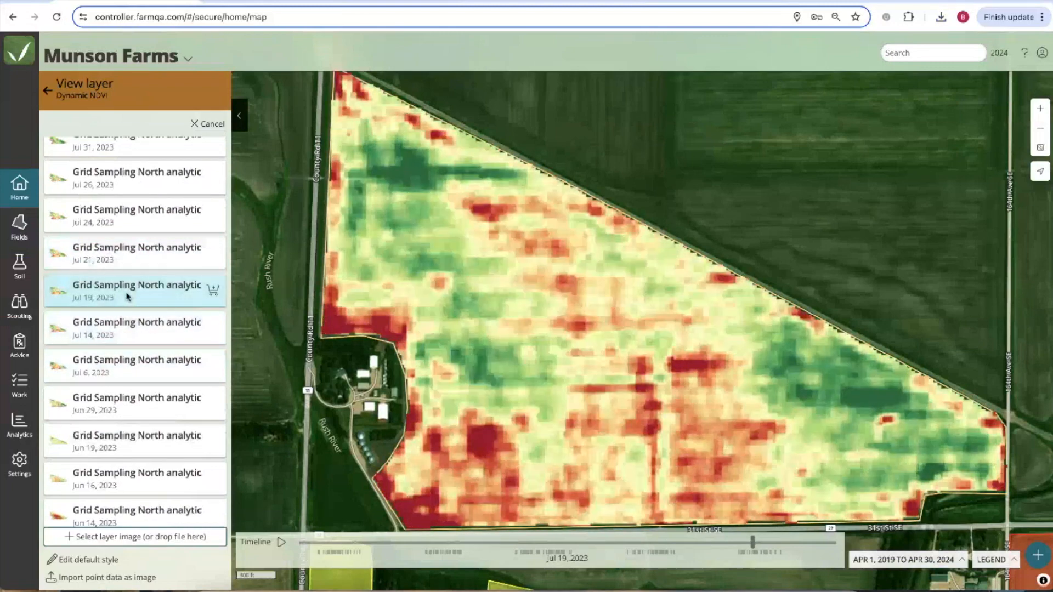
pyautogui.click(214, 293)
pyautogui.scroll(-10, 177, 378)
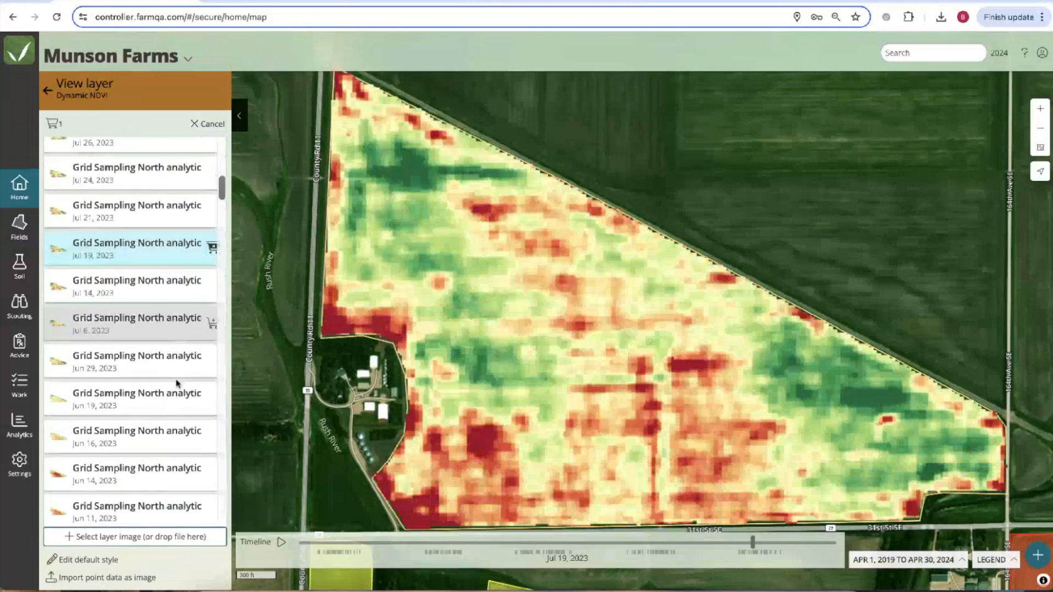
pyautogui.scroll(-8, 177, 384)
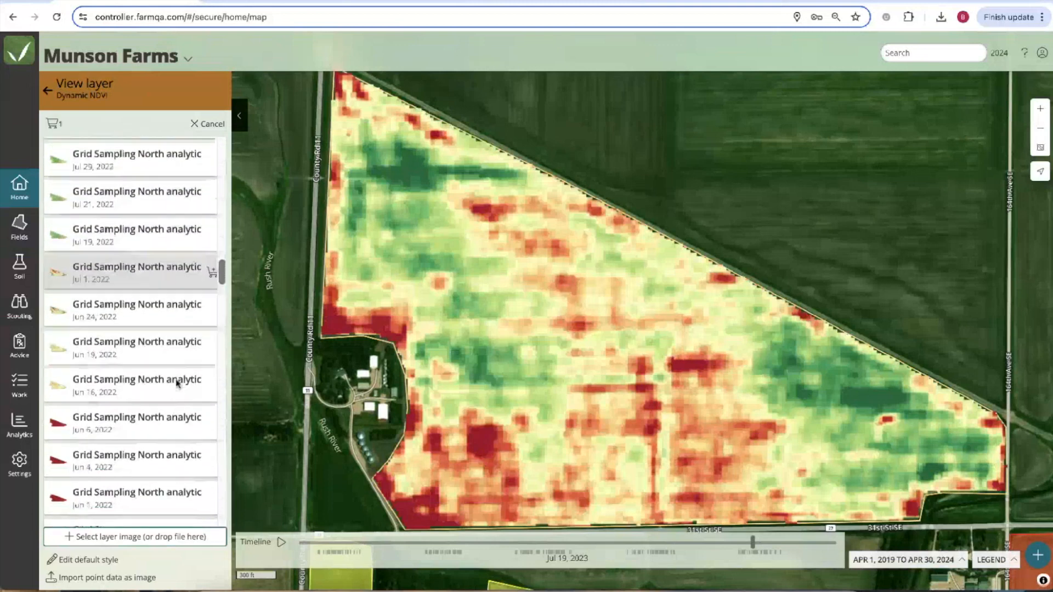
# Browse older dates and cart the Jun 24 2022, Jul 4 2021 and Oct 8 2019 images.
pyautogui.click(129, 305)
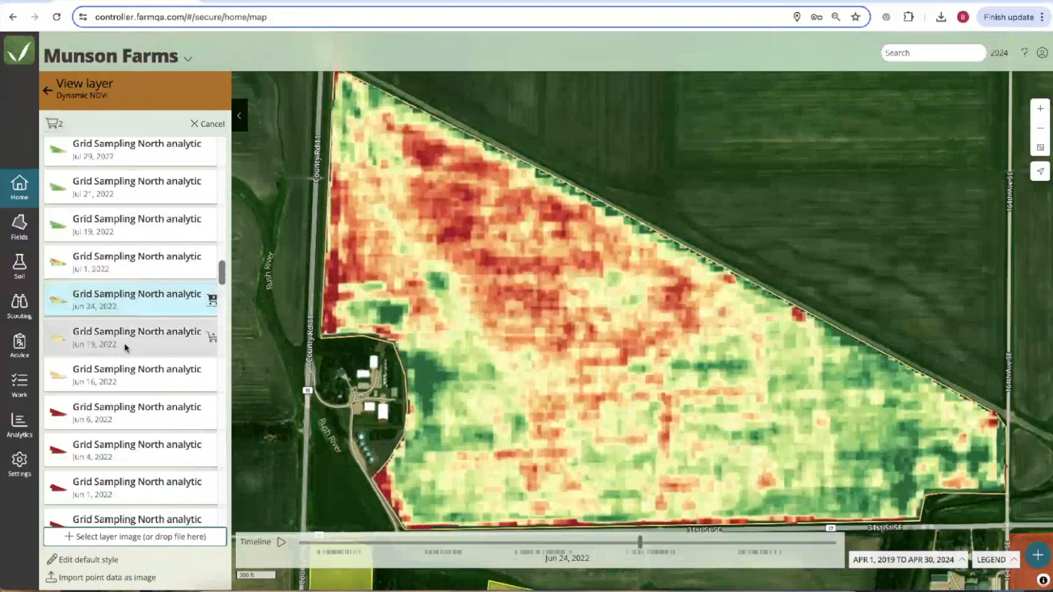
pyautogui.scroll(-10, 126, 348)
pyautogui.scroll(-3, 126, 347)
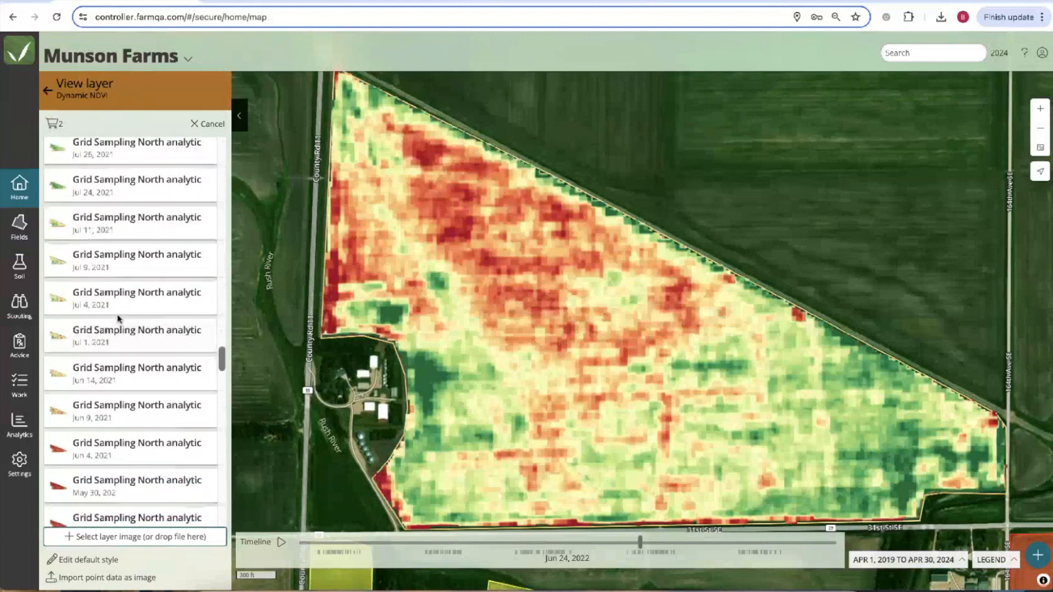
pyautogui.click(151, 310)
pyautogui.click(211, 298)
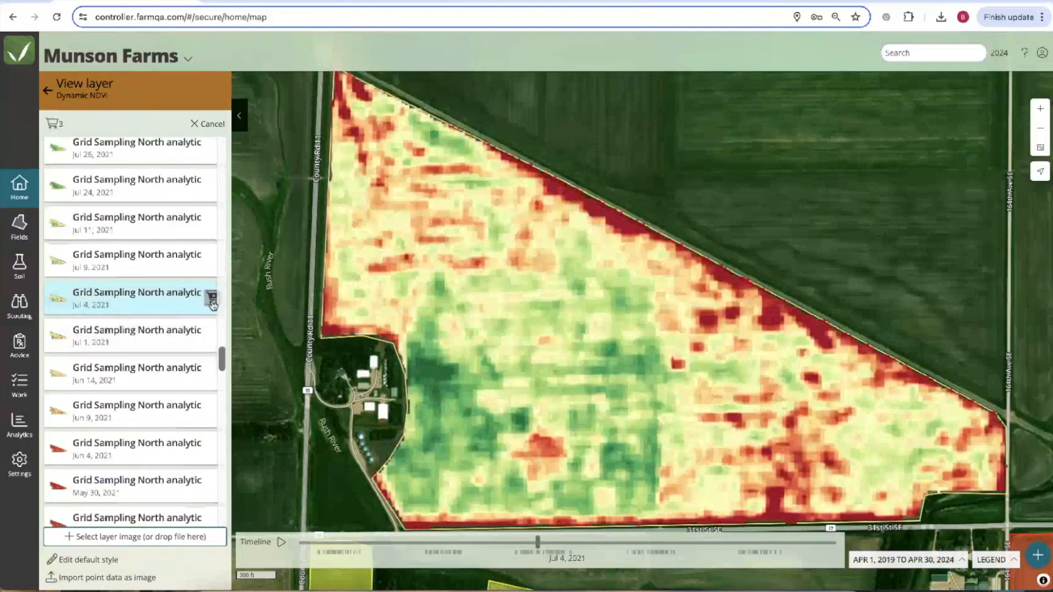
pyautogui.scroll(-10, 130, 329)
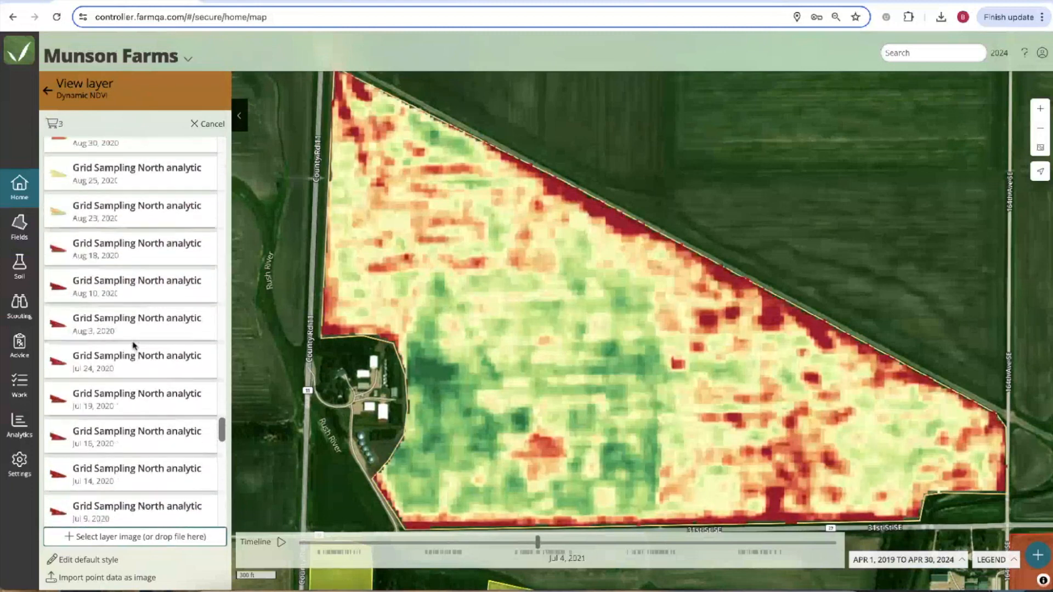
pyautogui.scroll(-4, 134, 346)
pyautogui.scroll(4, 133, 329)
pyautogui.click(130, 205)
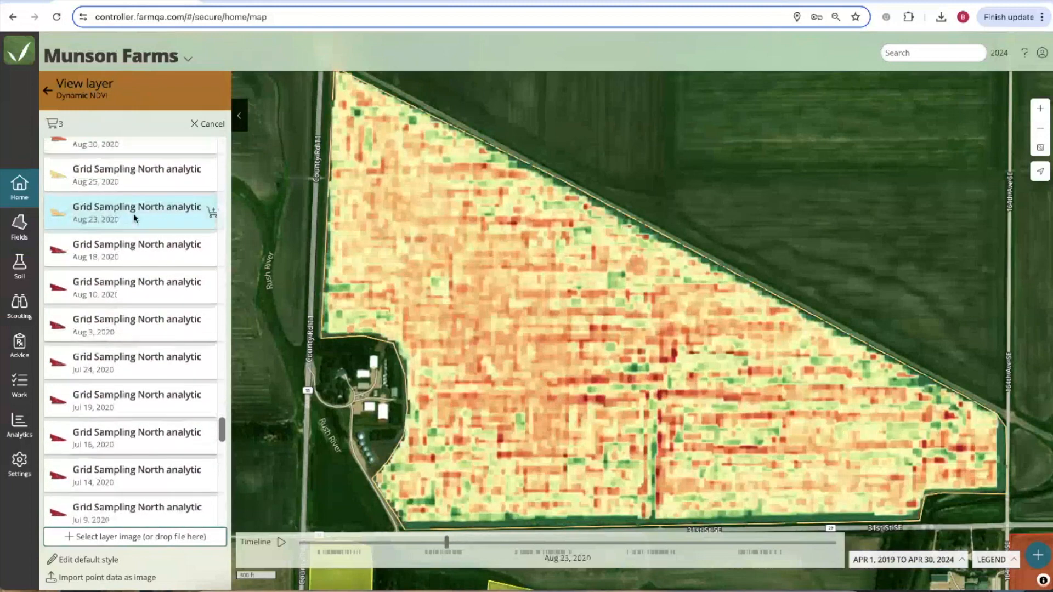
pyautogui.scroll(-12, 126, 263)
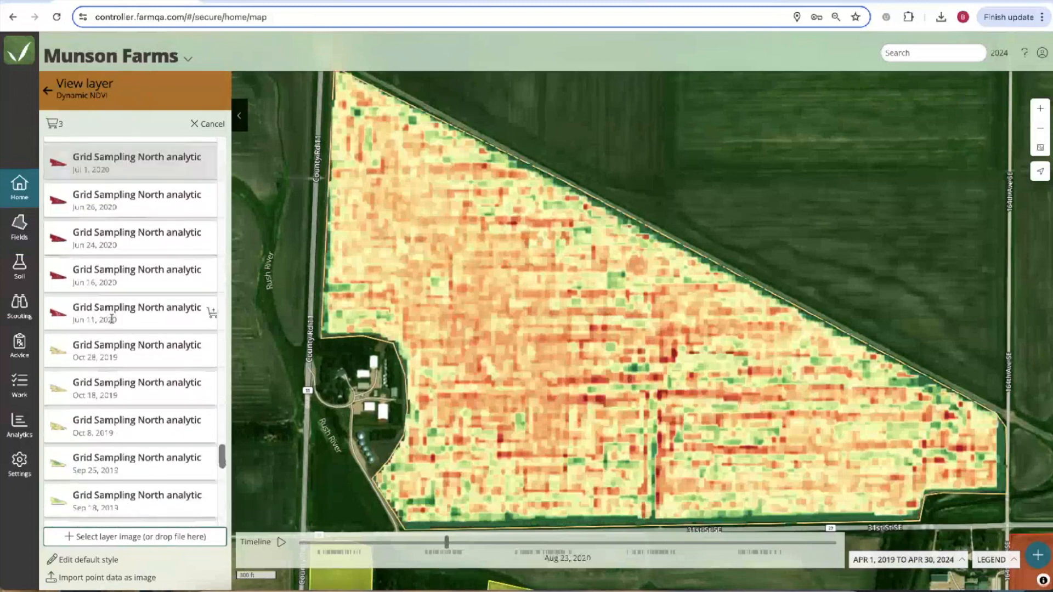
pyautogui.click(131, 437)
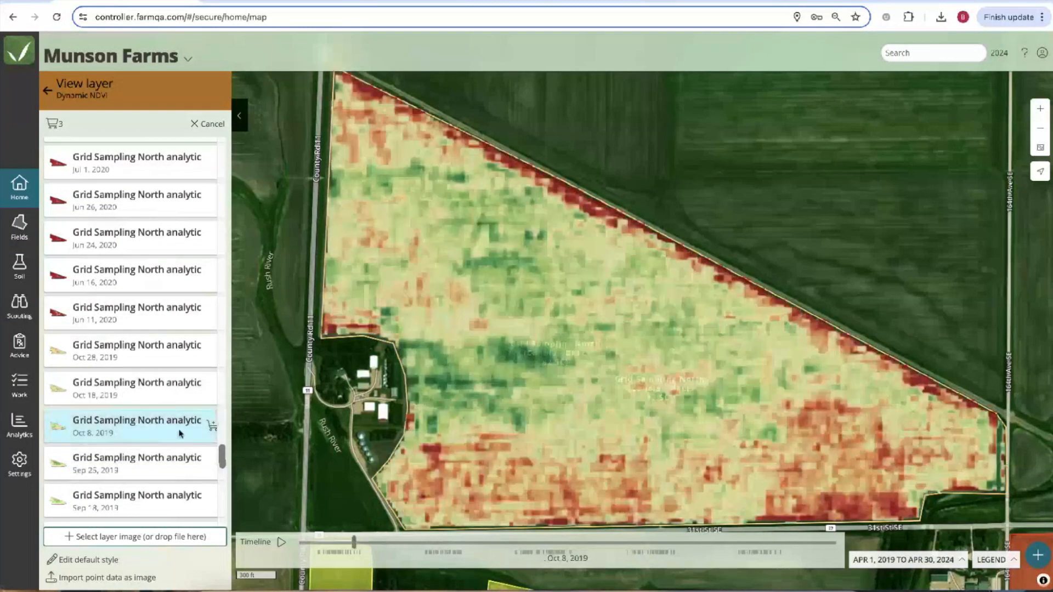
# List only the four carted images and compare each one on the map.
pyautogui.click(53, 124)
pyautogui.click(132, 150)
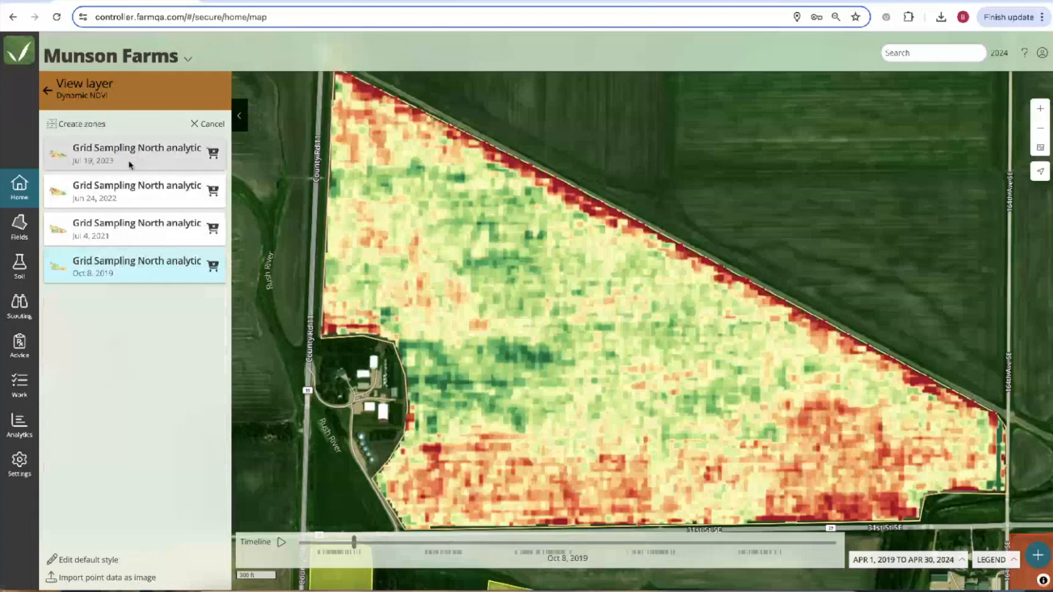
pyautogui.click(127, 202)
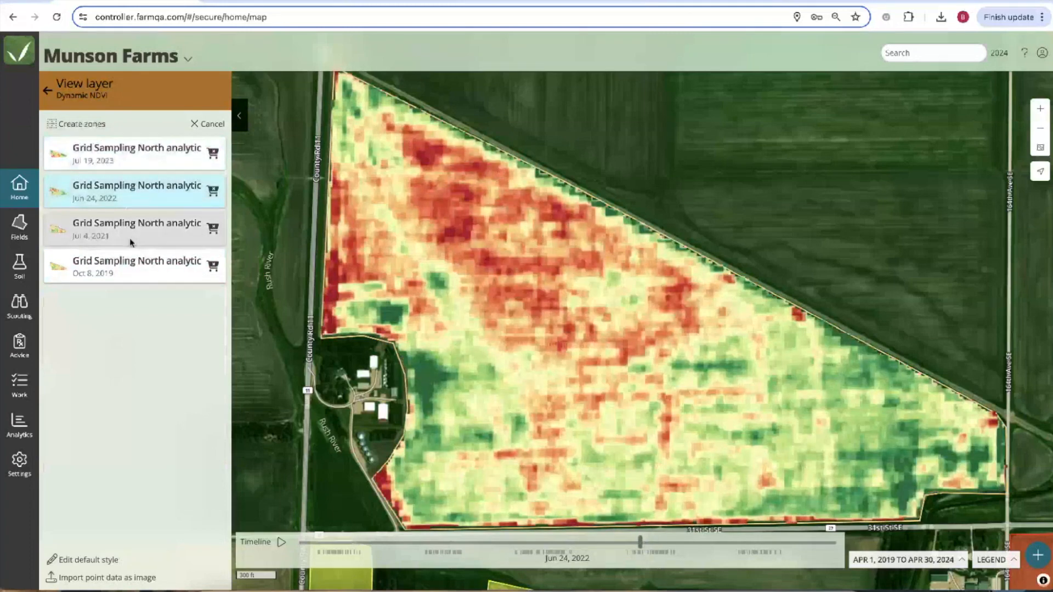
pyautogui.click(132, 239)
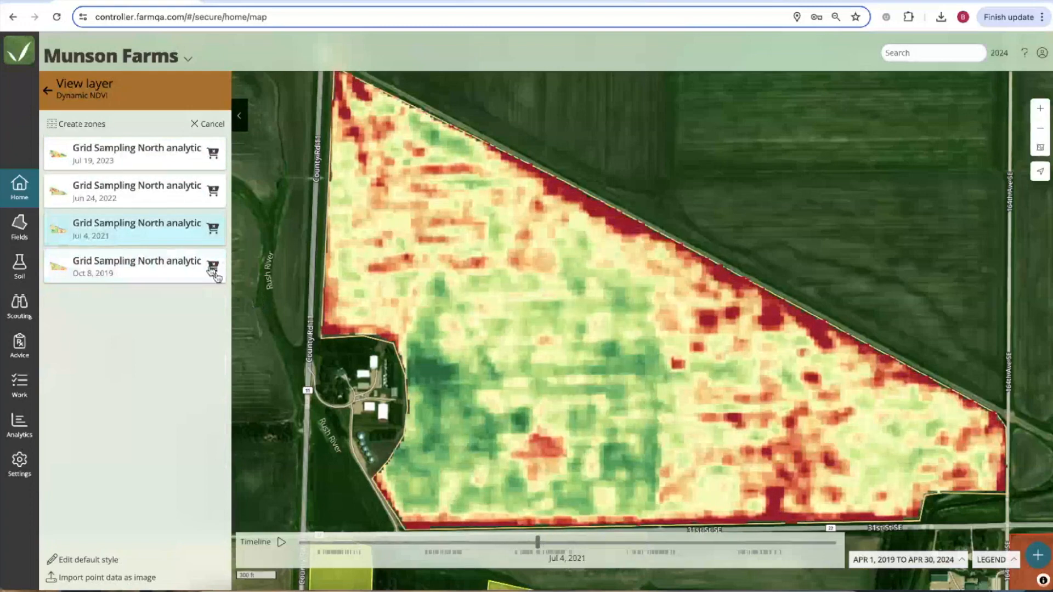
pyautogui.click(153, 190)
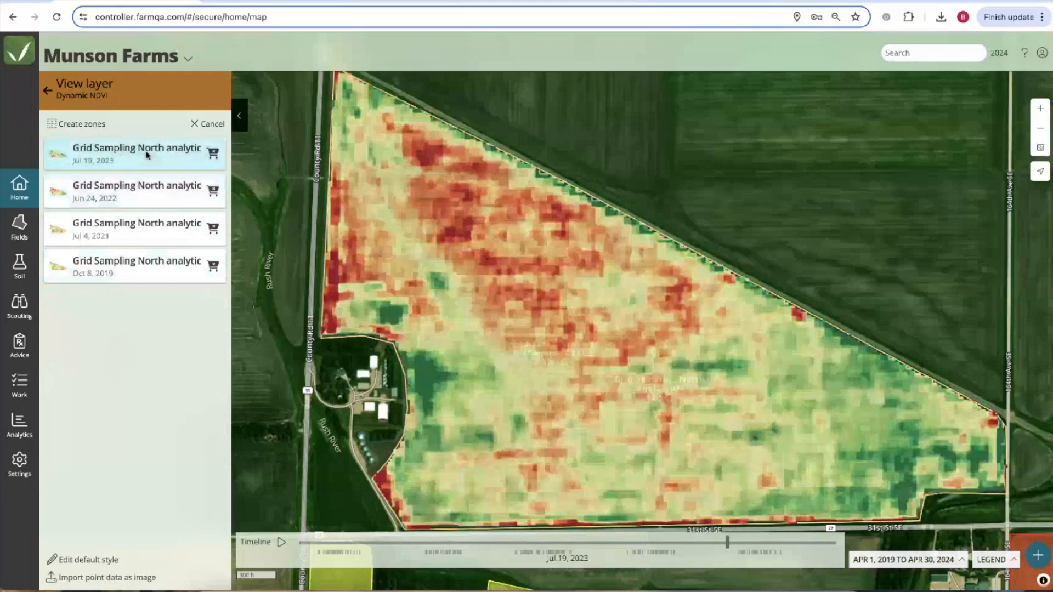
pyautogui.click(136, 228)
pyautogui.click(133, 266)
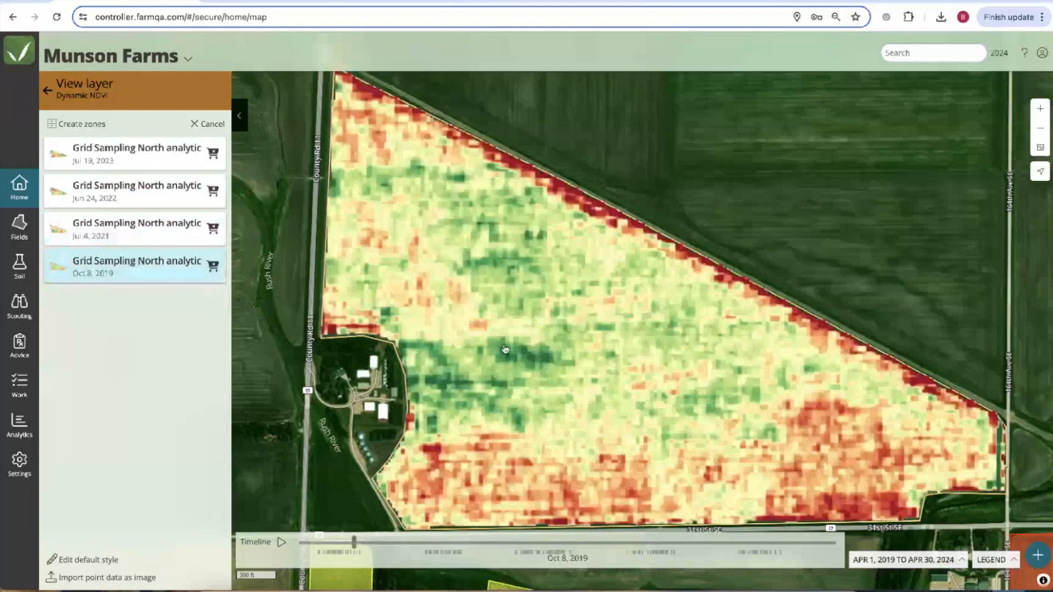
pyautogui.scroll(-1, 505, 349)
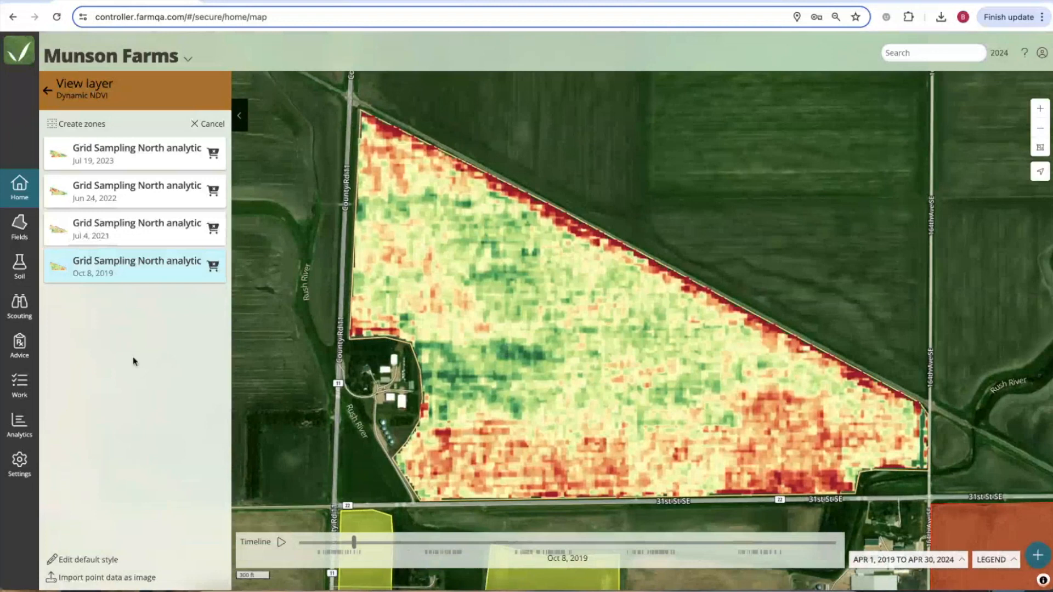
# Preview five management zones using Quantiles clustering.
pyautogui.click(90, 127)
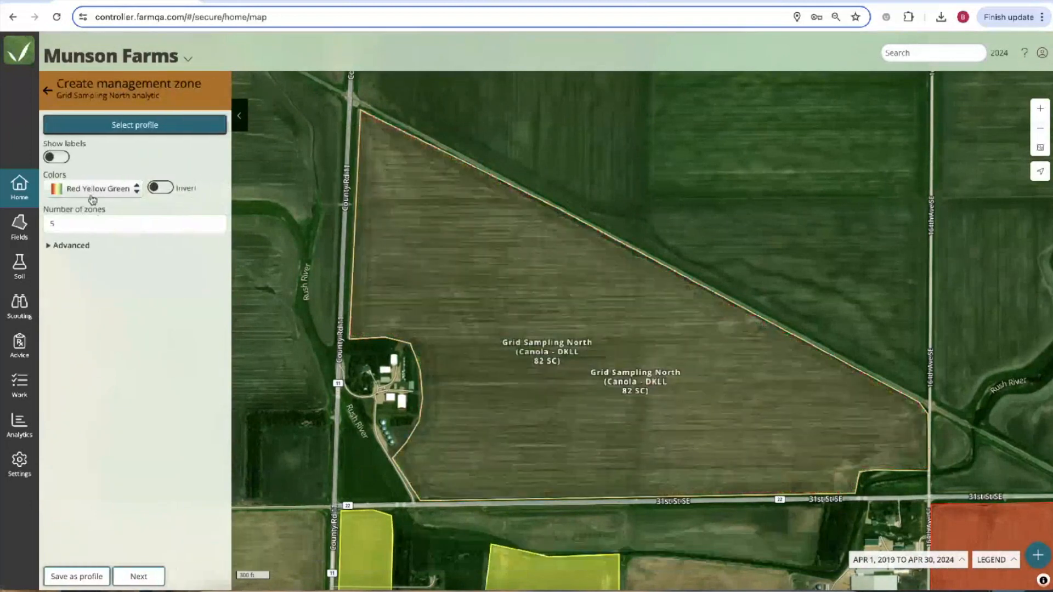
pyautogui.click(73, 248)
pyautogui.click(76, 272)
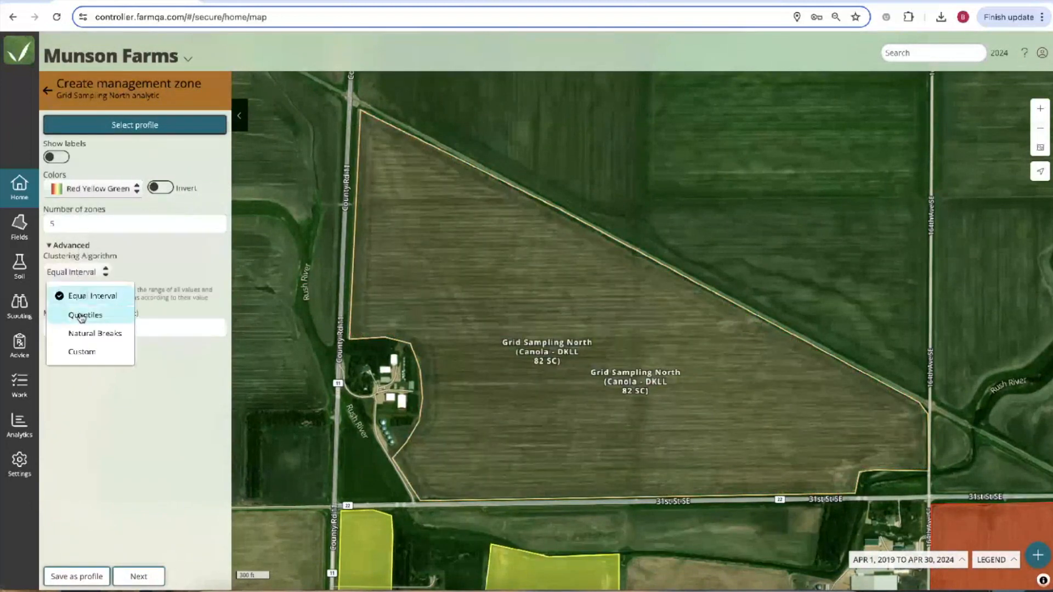
pyautogui.click(77, 311)
pyautogui.click(139, 577)
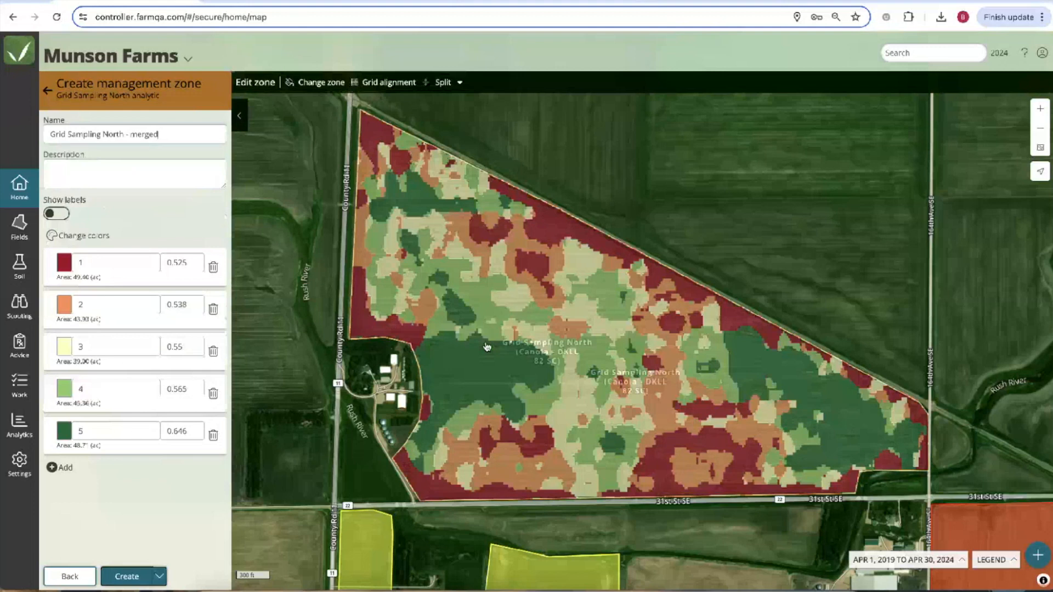
# Switch the zone clustering to Equal Interval and preview the zones again.
pyautogui.click(70, 577)
pyautogui.click(102, 270)
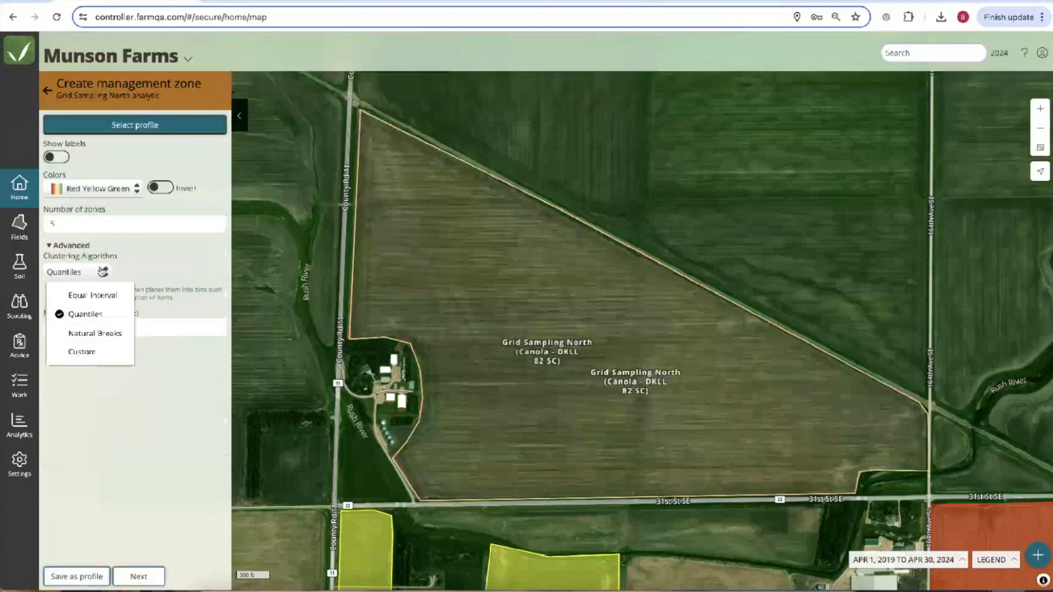
pyautogui.click(96, 298)
pyautogui.click(137, 577)
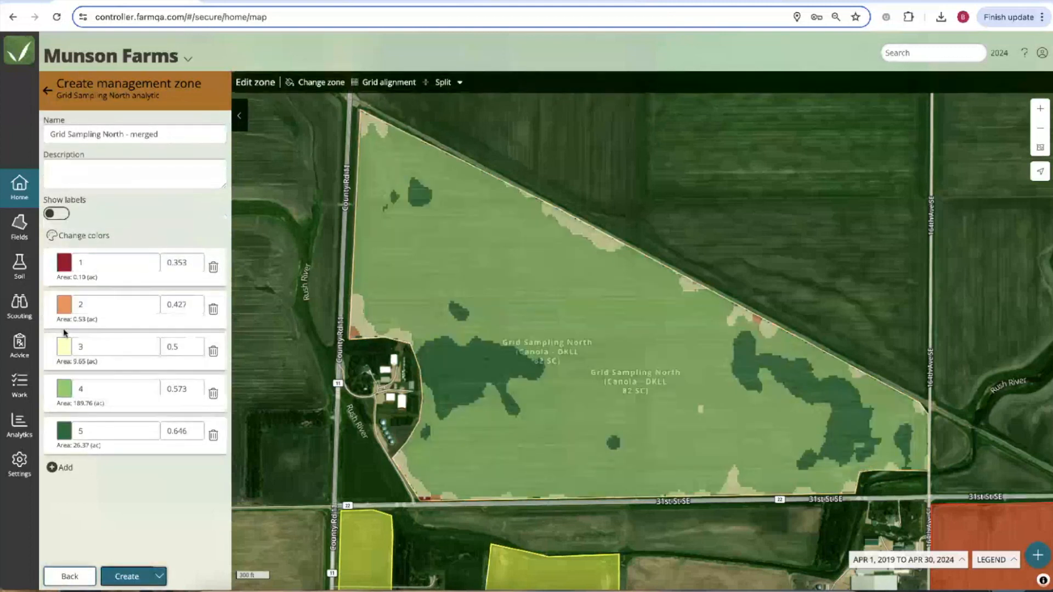
# Leave zone creation and return to the Grid Sampling North field panel.
pyautogui.click(48, 90)
pyautogui.click(48, 91)
pyautogui.click(47, 91)
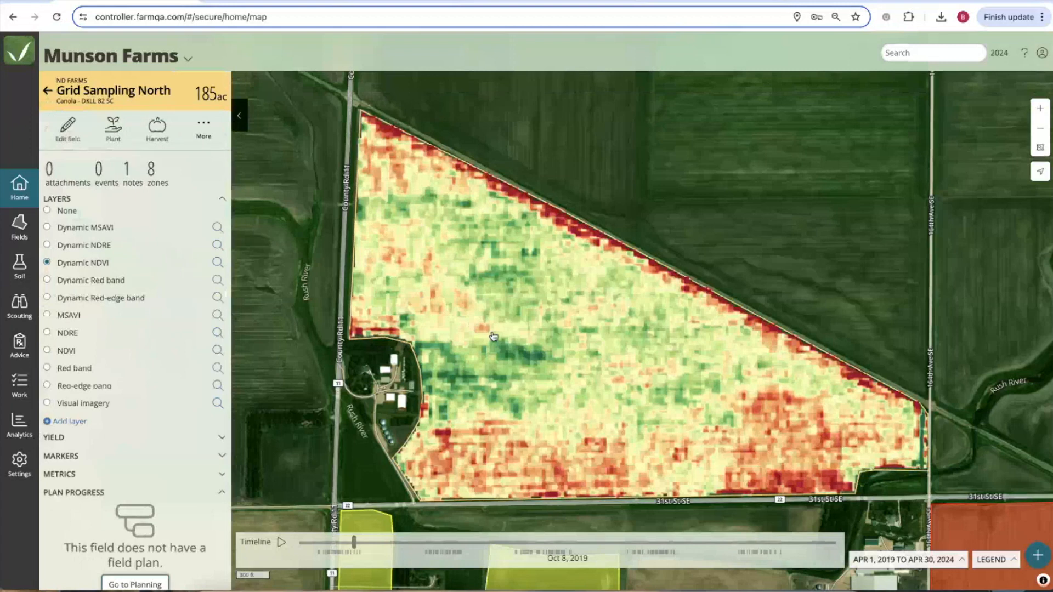
# Collapse Plan Progress, go to Analytics and open the Summary Dashboard dropdown.
pyautogui.click(222, 494)
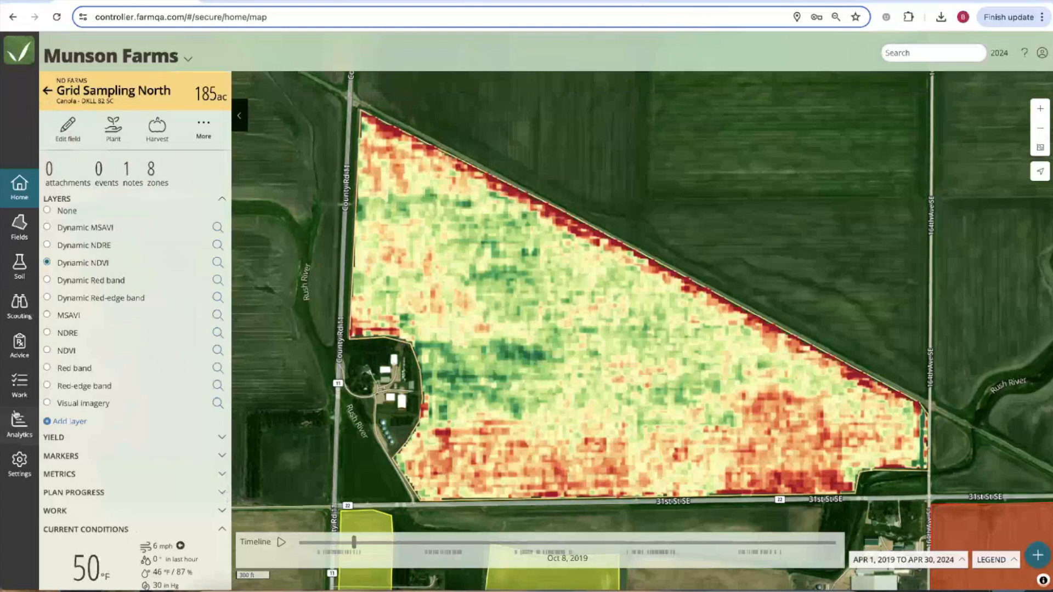
pyautogui.click(20, 423)
pyautogui.click(106, 102)
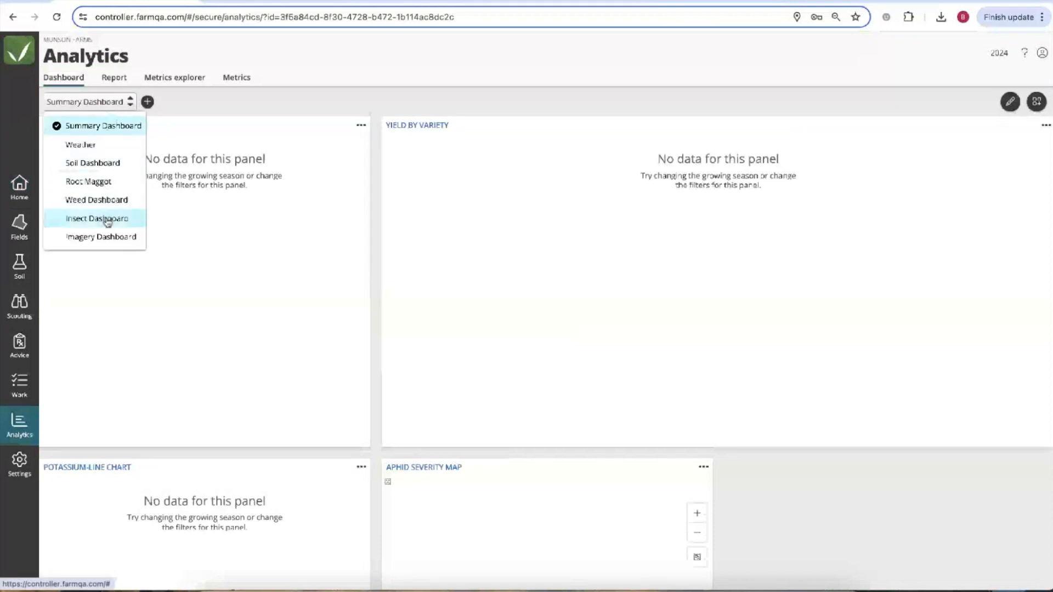
# Load the Imagery Dashboard, review its average NDVI by season chart, then switch to Report.
pyautogui.click(101, 237)
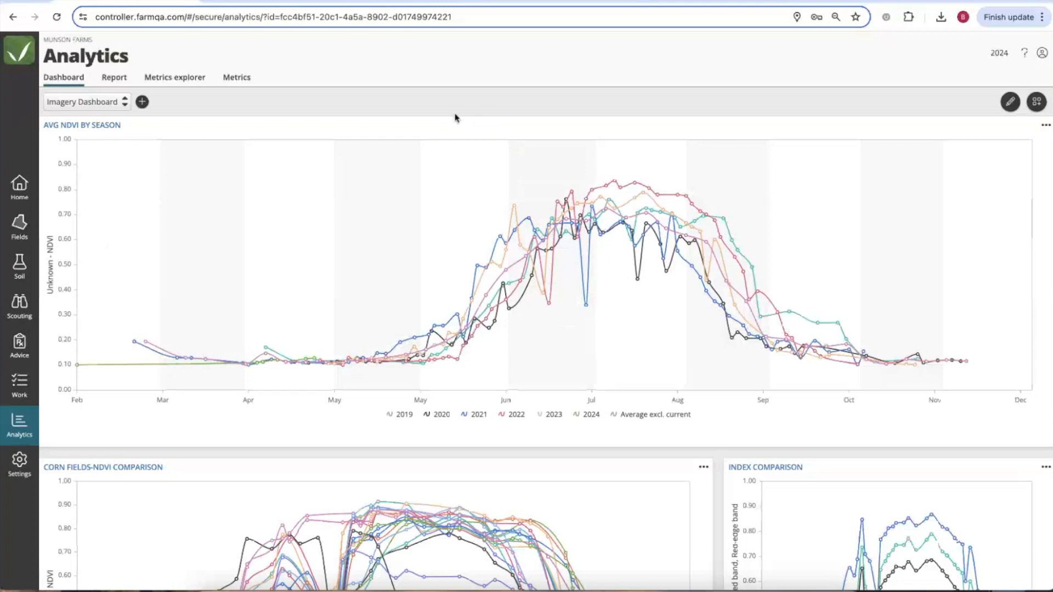
pyautogui.click(114, 78)
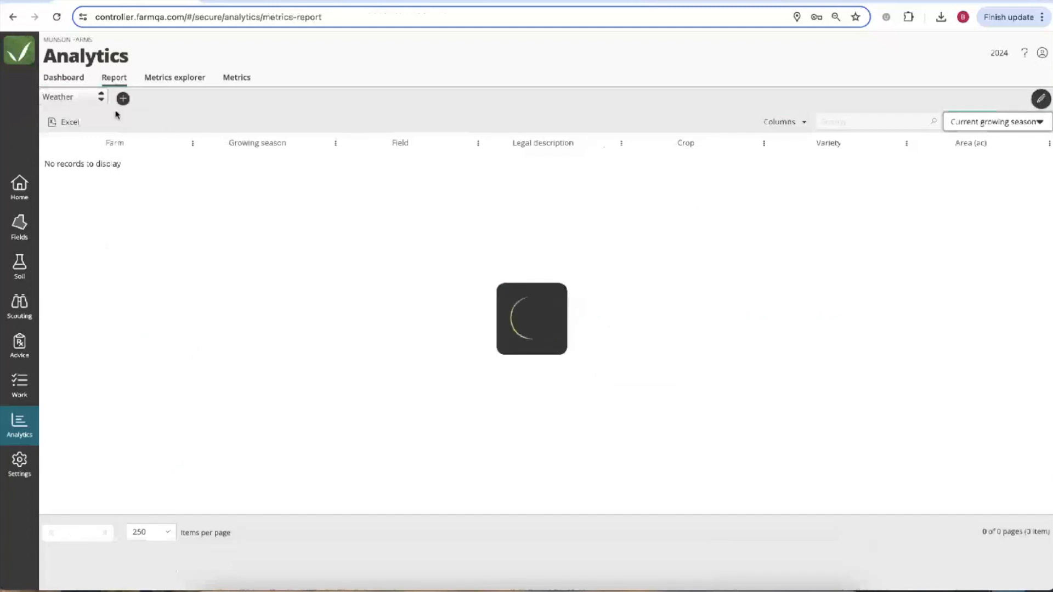
# Switch the report to Imagery Data and group its rows by Farm.
pyautogui.click(101, 97)
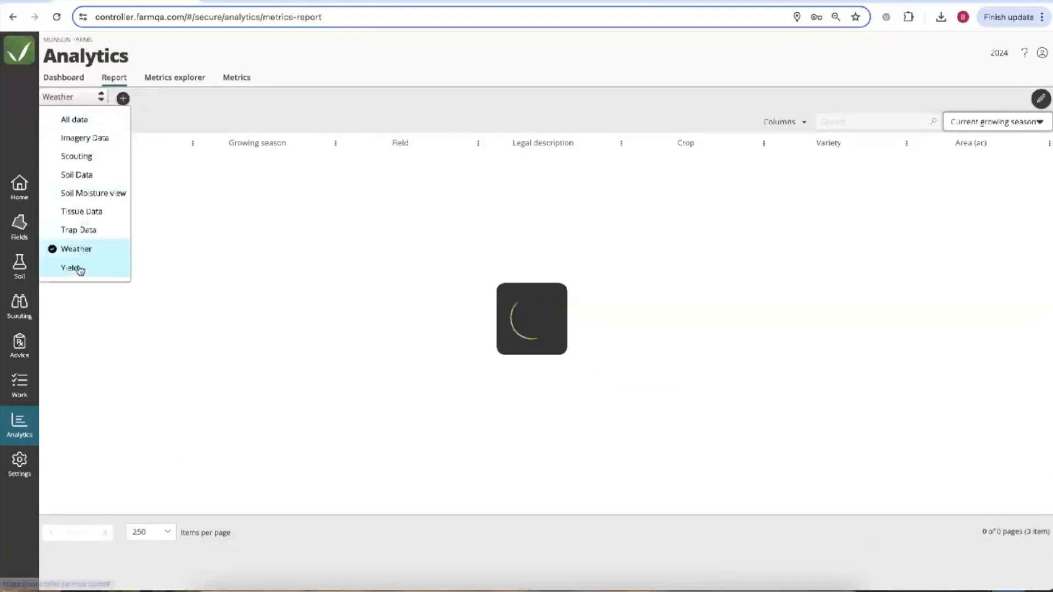
pyautogui.click(93, 144)
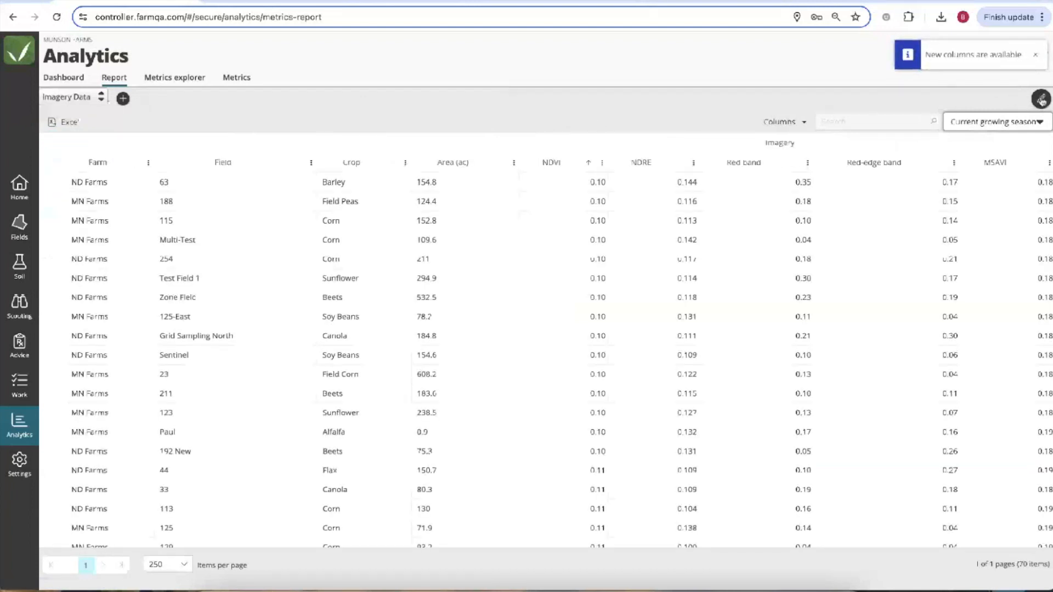
pyautogui.click(1040, 100)
pyautogui.moveTo(111, 200); pyautogui.dragTo(133, 132)
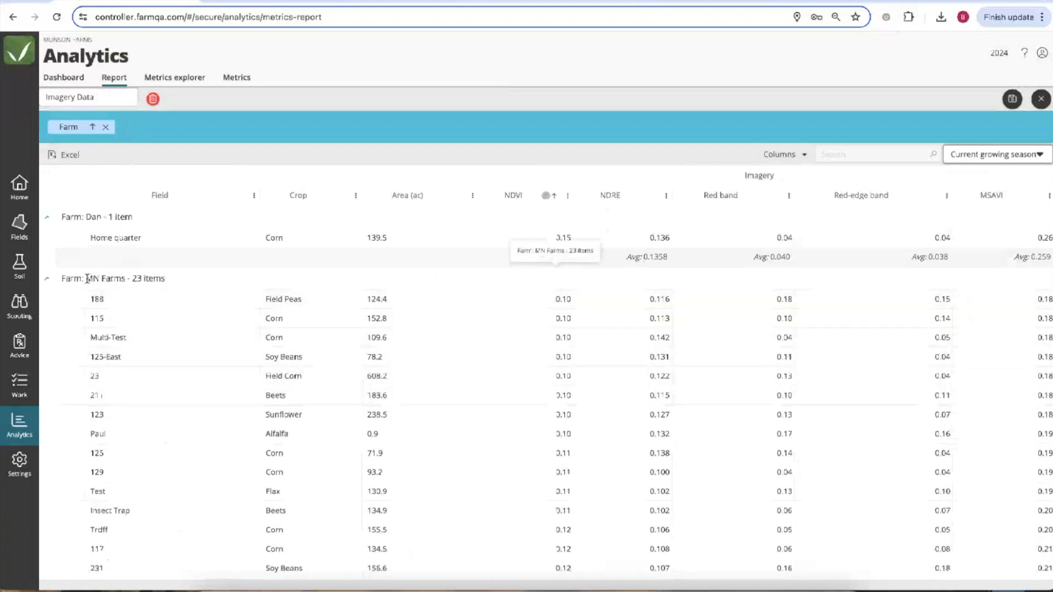
# Highlight the MN Farms group and its 0.137 NDVI average.
pyautogui.moveTo(86, 279); pyautogui.dragTo(125, 279)
pyautogui.scroll(-1, 178, 337)
pyautogui.scroll(1, 192, 324)
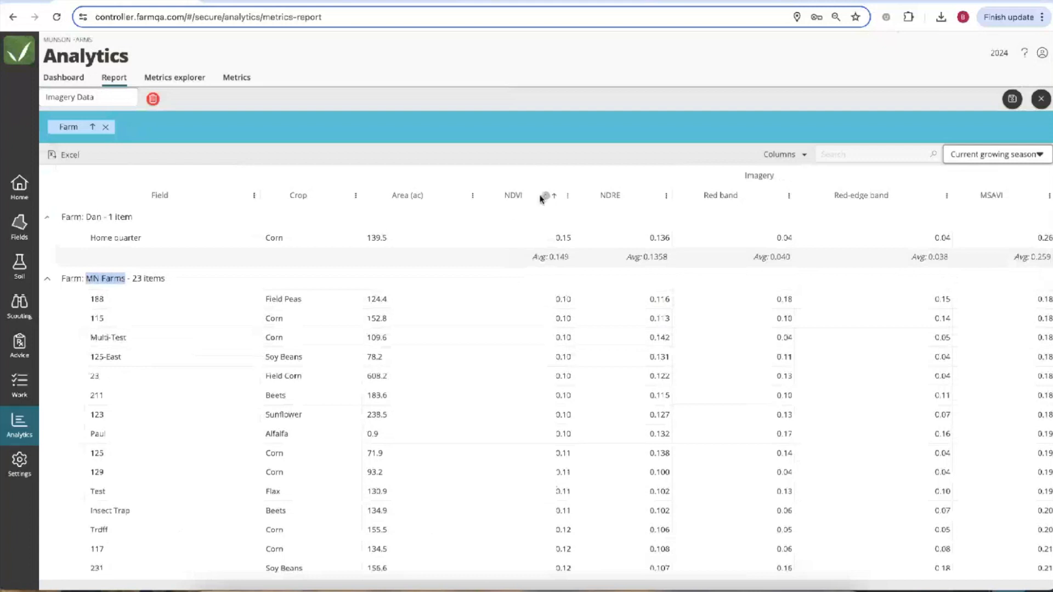
pyautogui.scroll(-5, 556, 493)
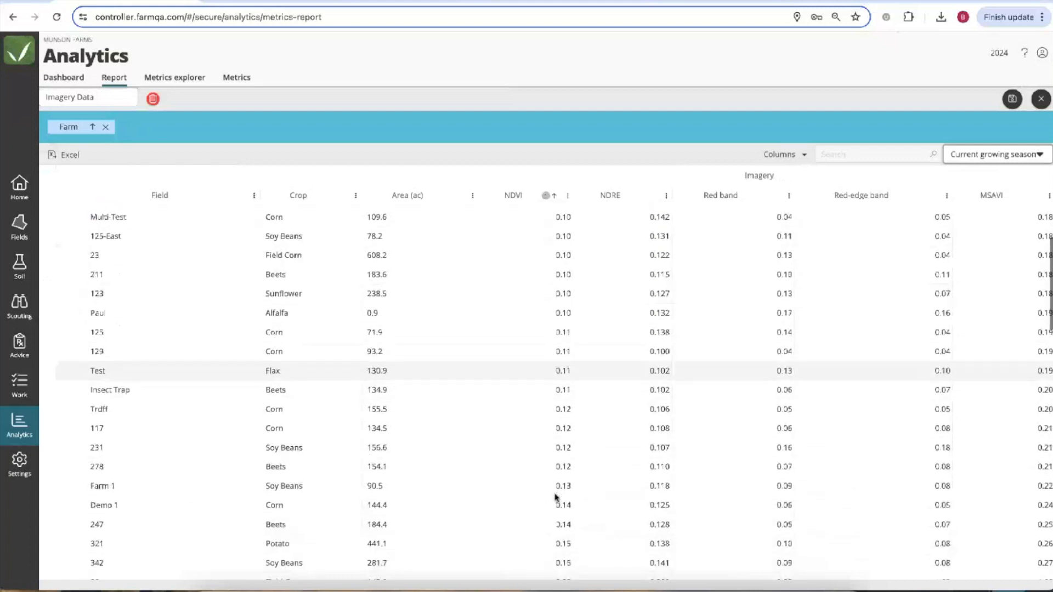
pyautogui.scroll(1, 555, 496)
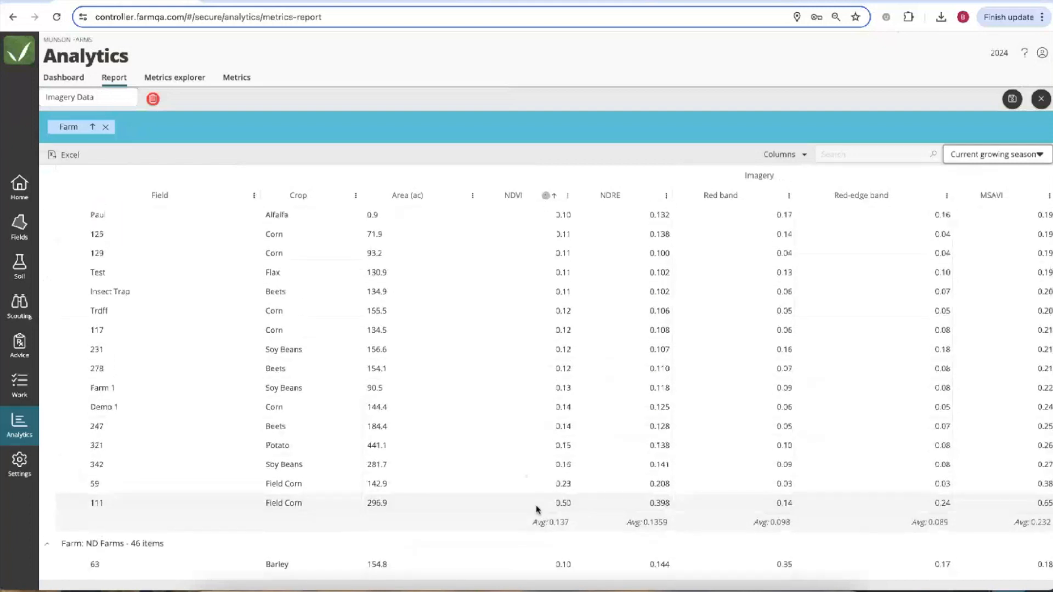
pyautogui.moveTo(532, 523); pyautogui.dragTo(569, 523)
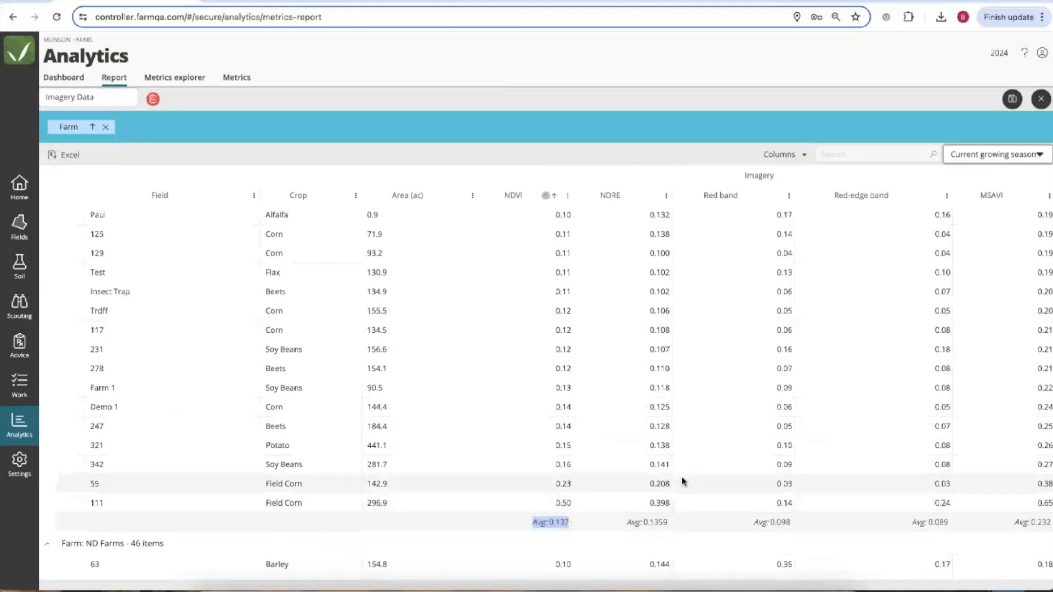
pyautogui.scroll(1, 708, 408)
pyautogui.scroll(5, 707, 408)
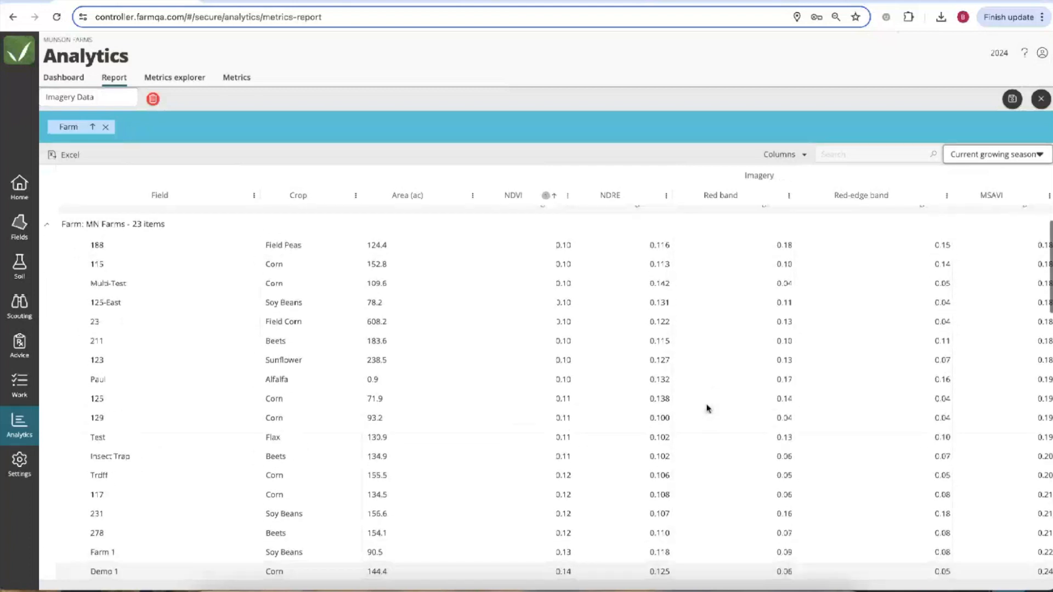
# Look over the NDVI column's options menu, then close it.
pyautogui.click(567, 195)
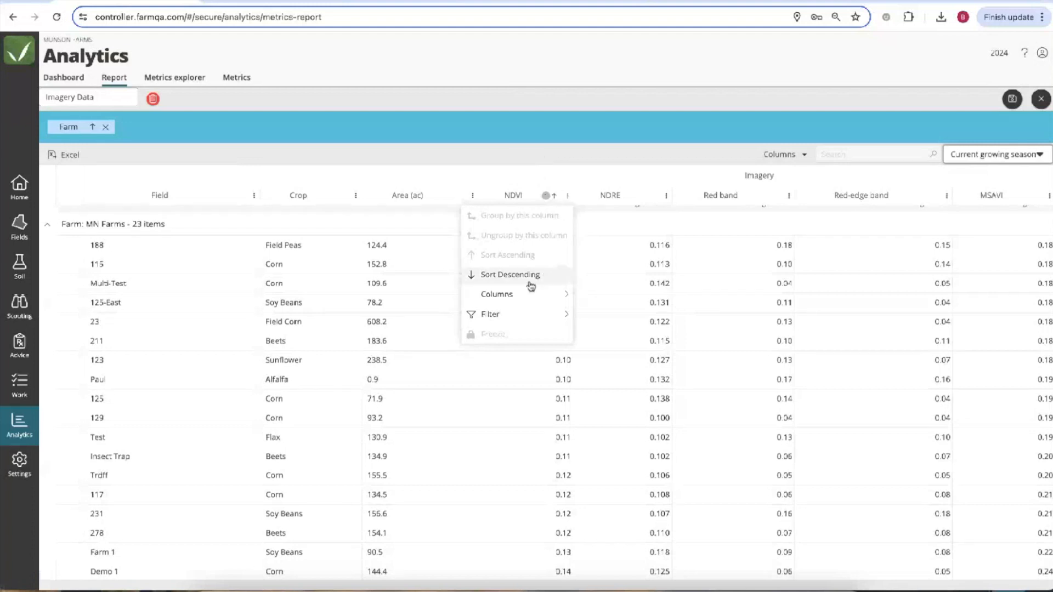
pyautogui.moveTo(519, 304)
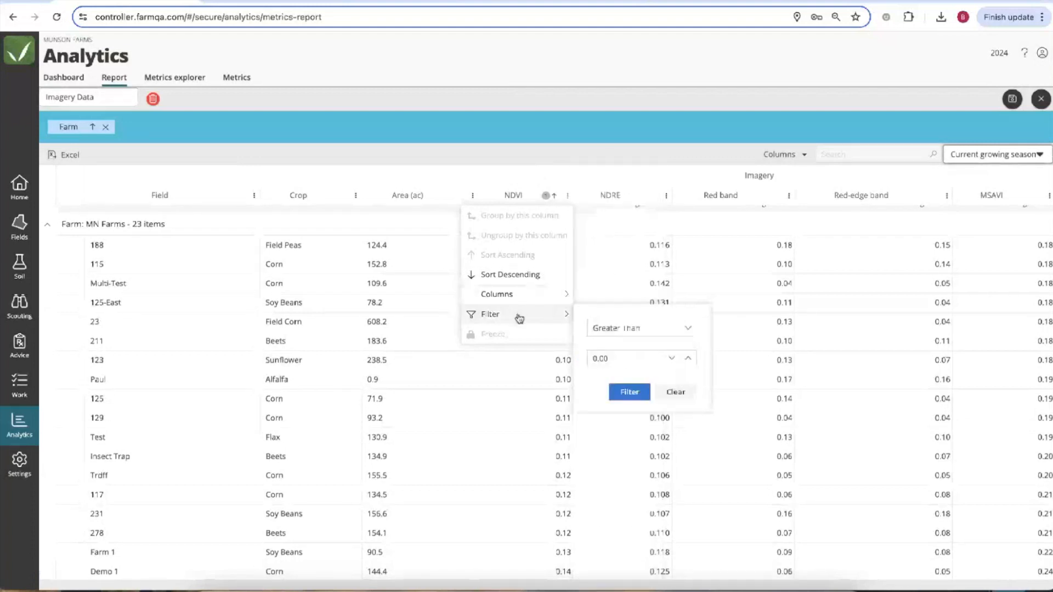
pyautogui.click(552, 81)
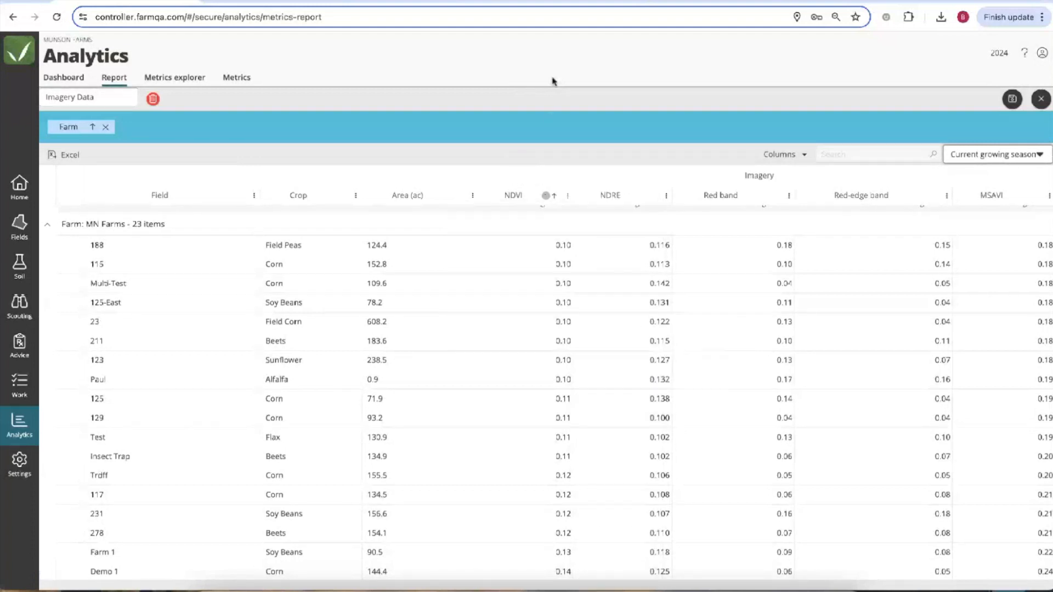
pyautogui.scroll(-3, 564, 472)
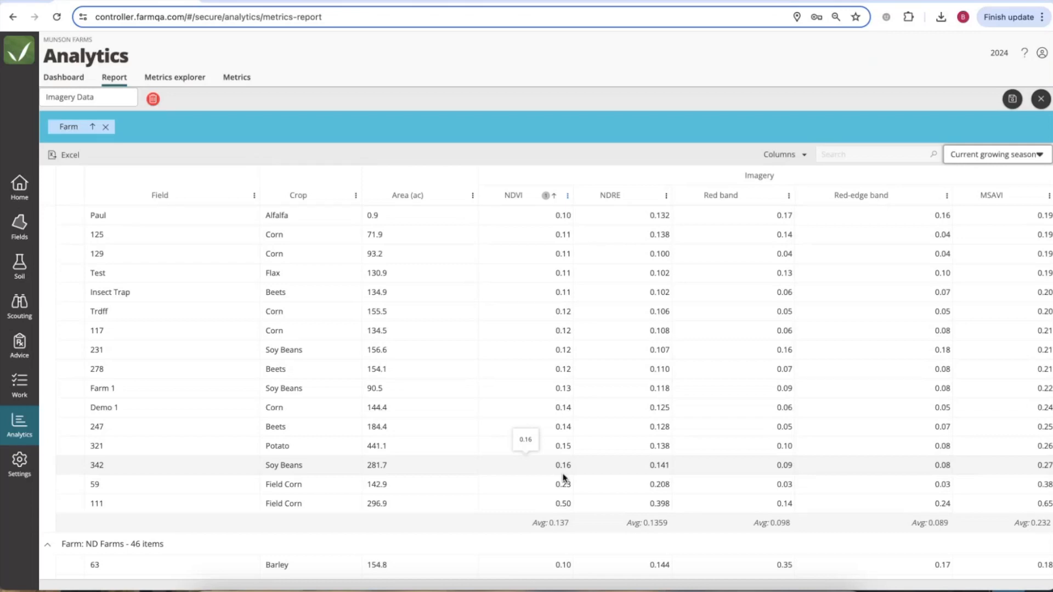
# Filter the Red-edge band column to values Less Than 0.3.
pyautogui.click(947, 195)
pyautogui.moveTo(888, 314)
pyautogui.click(802, 328)
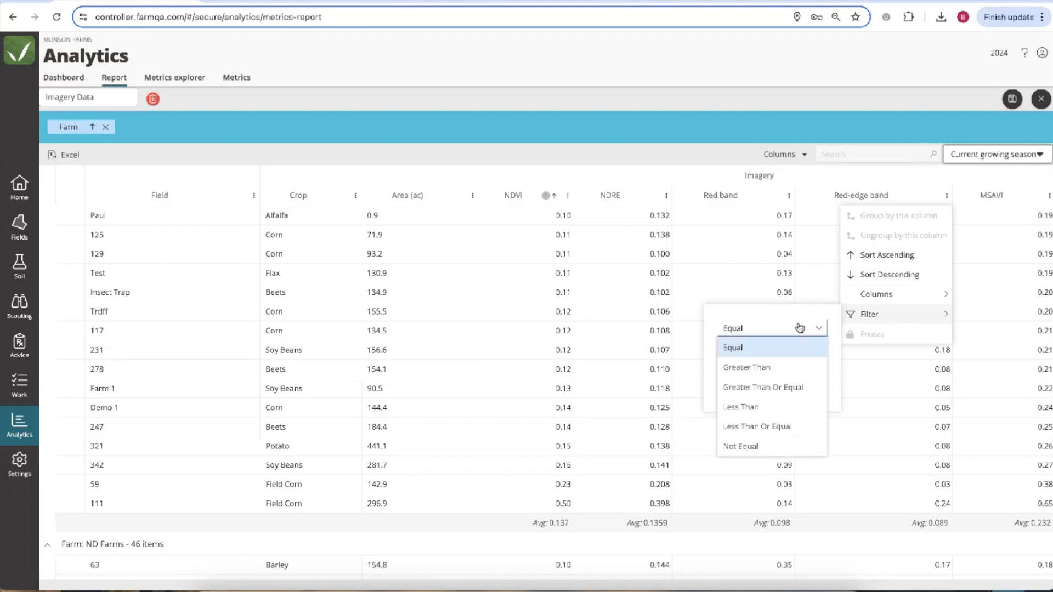
pyautogui.click(762, 411)
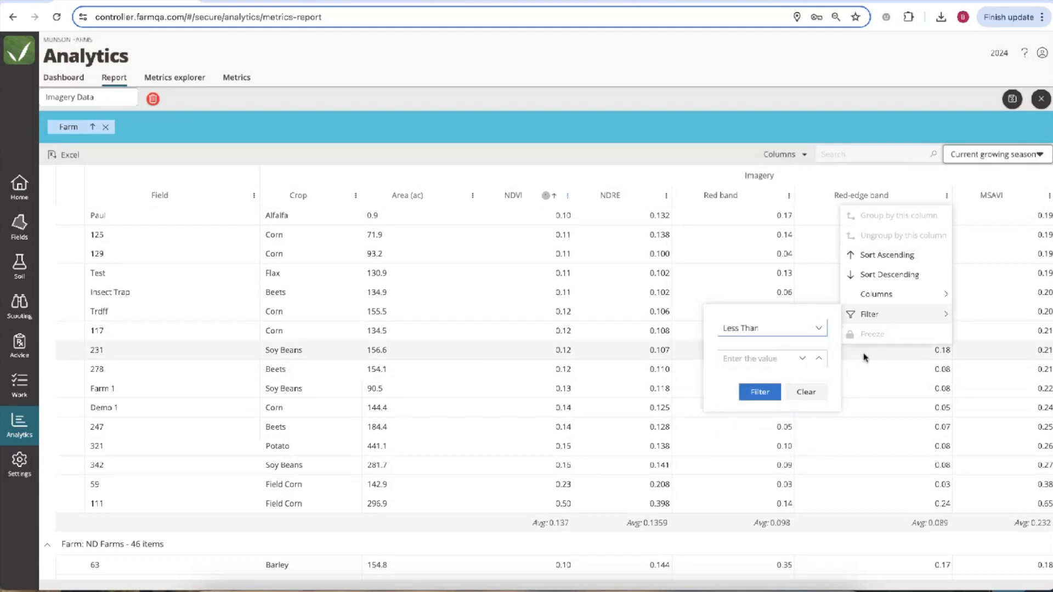
pyautogui.click(741, 360)
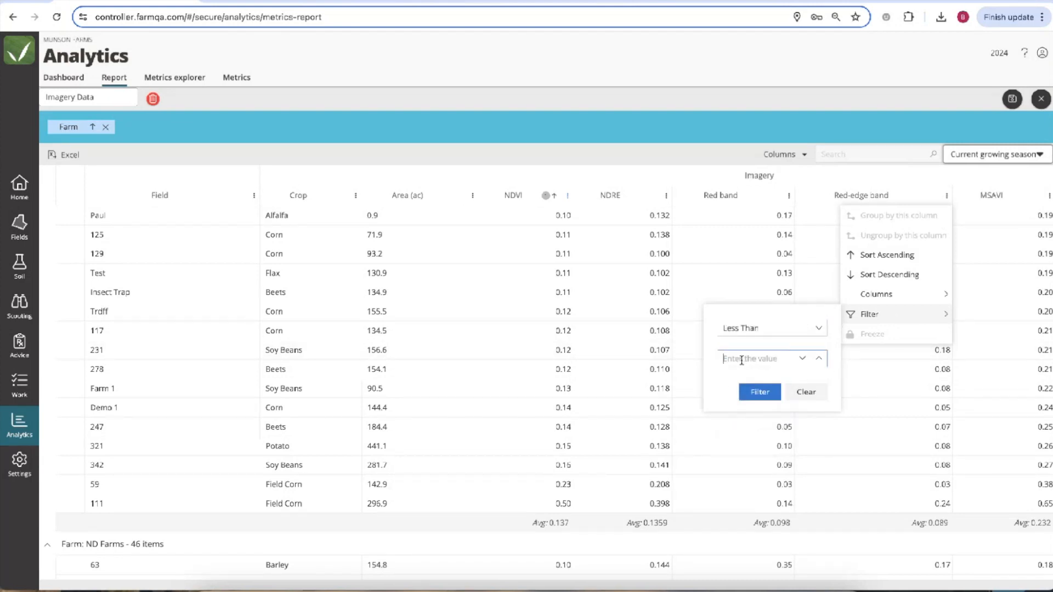
pyautogui.write('0.3')
pyautogui.click(759, 391)
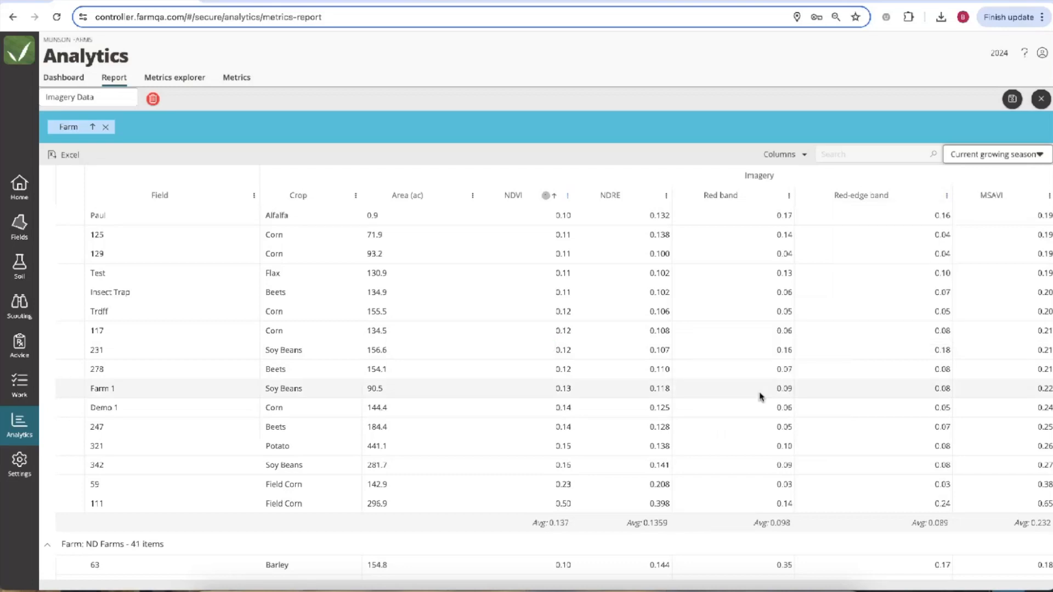
# Change the Red-edge band filter threshold to .18.
pyautogui.click(947, 195)
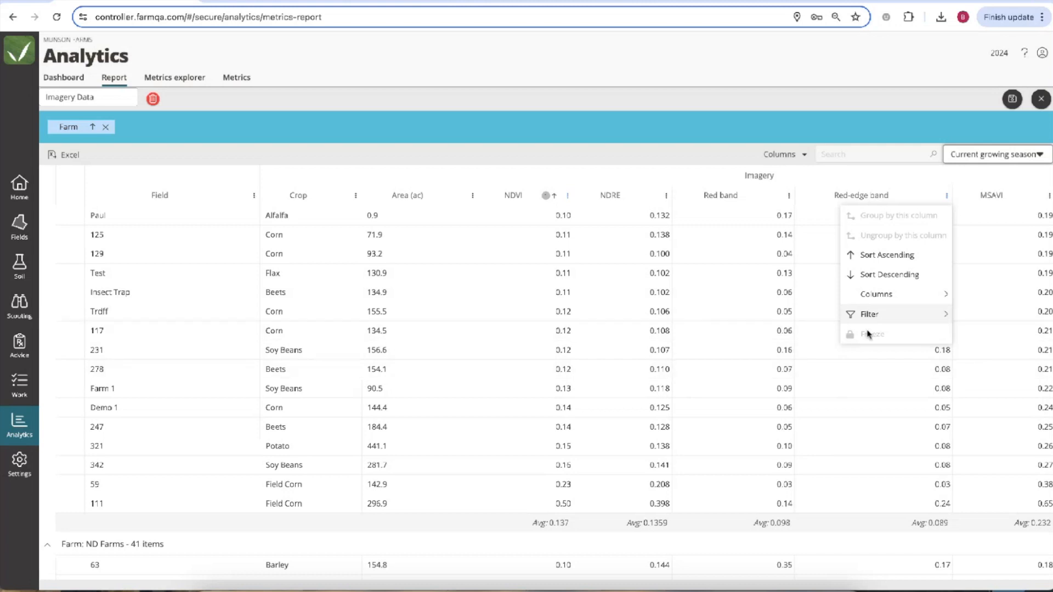
pyautogui.moveTo(900, 315)
pyautogui.doubleClick(757, 359)
pyautogui.write('1.25')
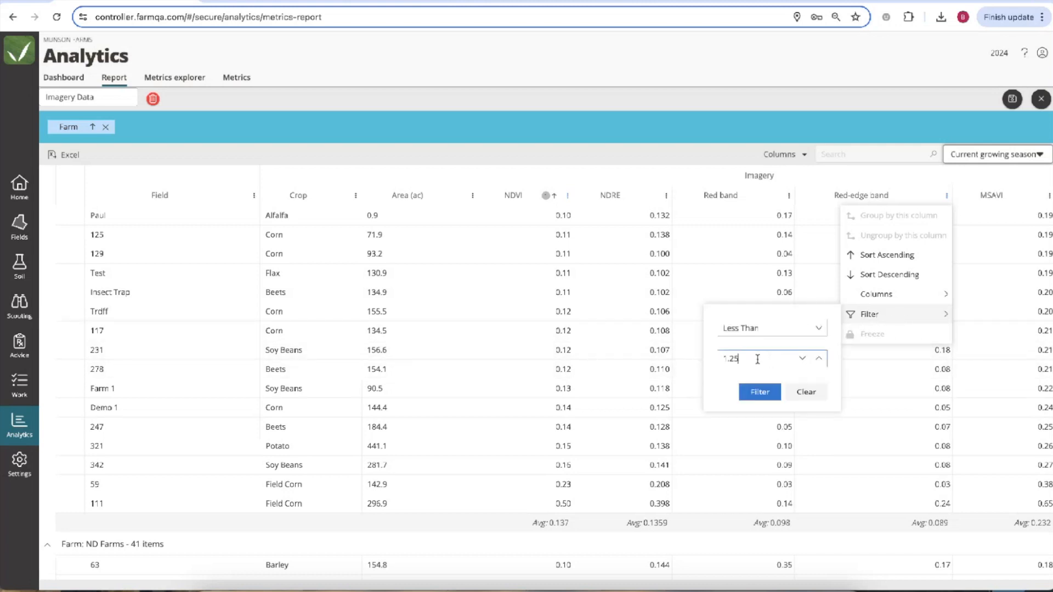
pyautogui.press('BackSpace')
pyautogui.press('BackSpace')
pyautogui.press('BackSpace')
pyautogui.press('BackSpace')
pyautogui.write('.18')
pyautogui.click(760, 391)
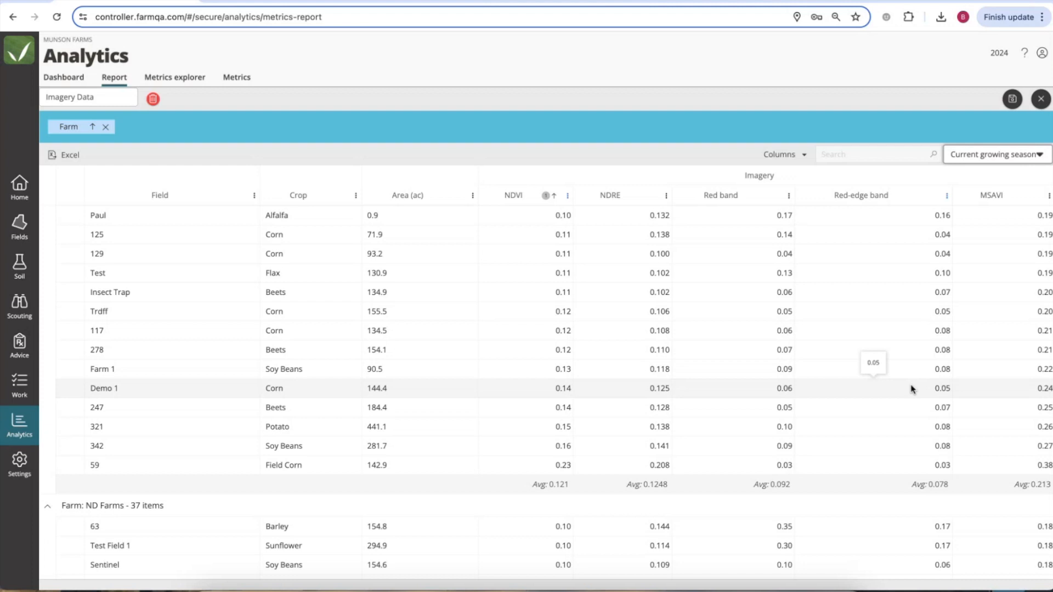
# Open Demo 1's NDVI history chart broken out by season.
pyautogui.scroll(-5, 891, 431)
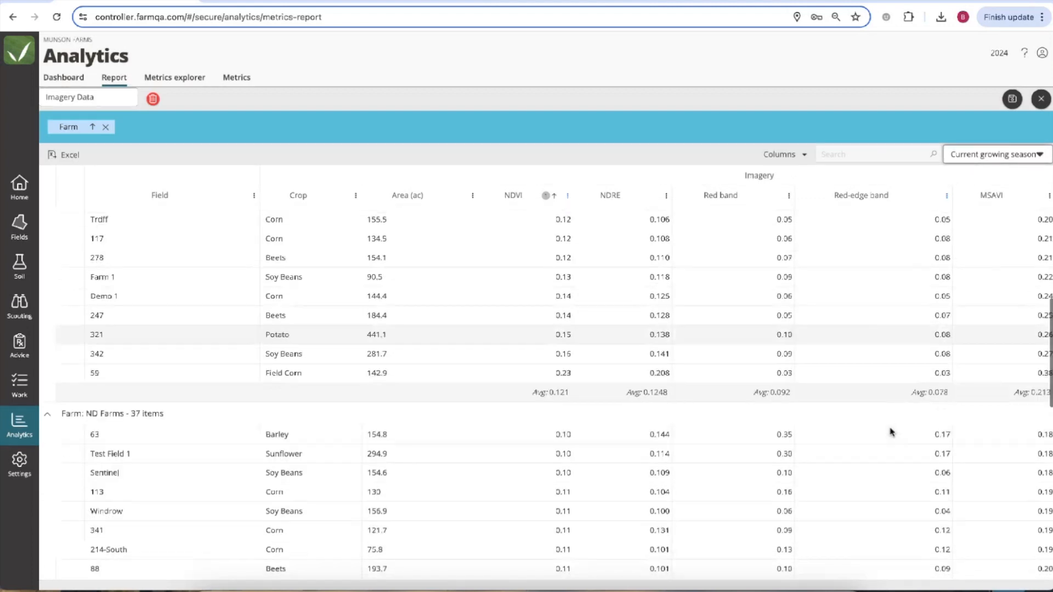
pyautogui.scroll(5, 899, 416)
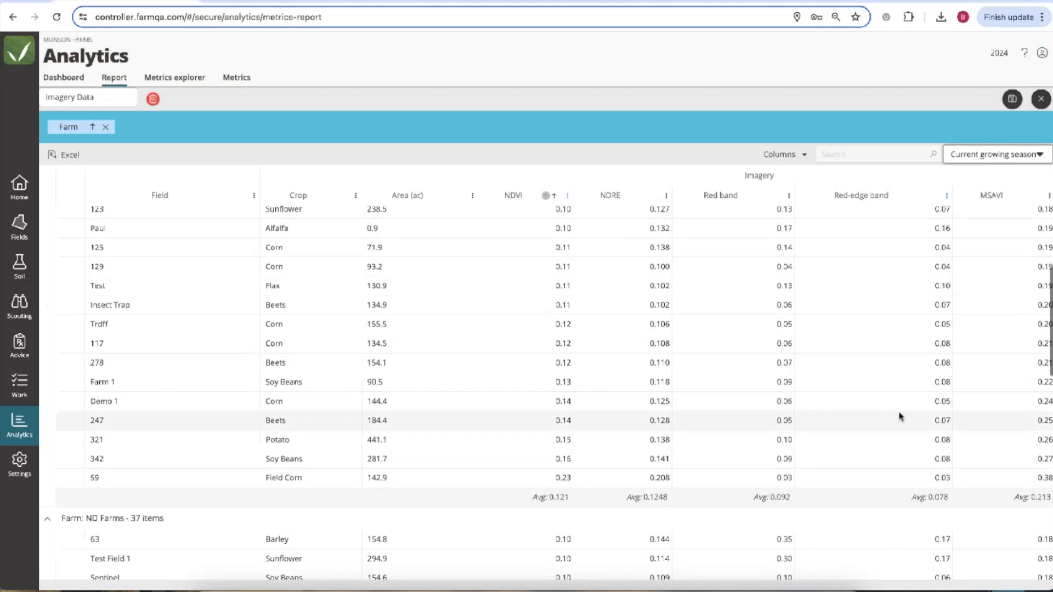
pyautogui.click(567, 399)
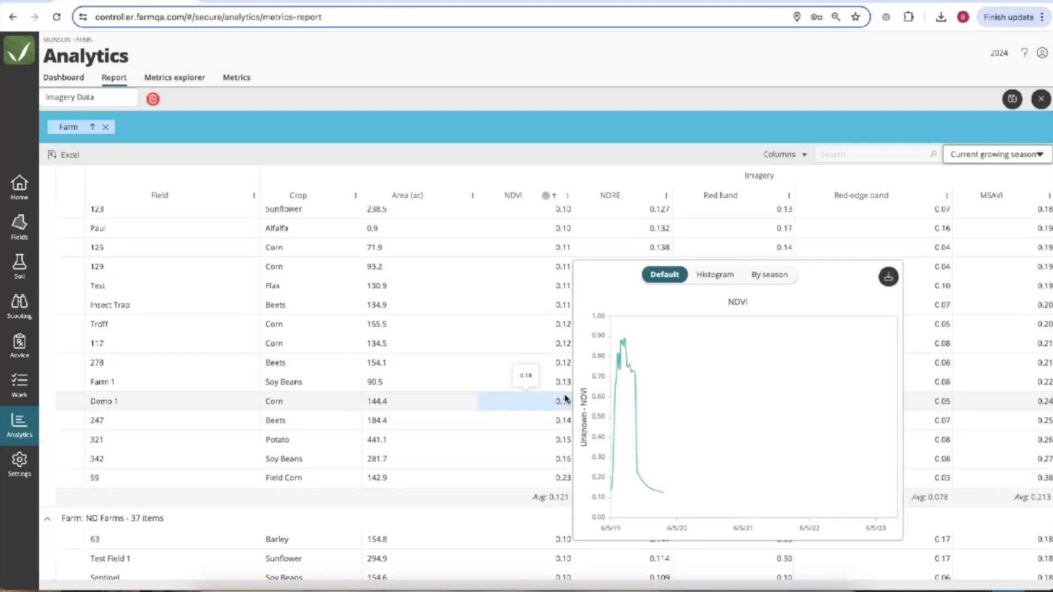
pyautogui.click(771, 277)
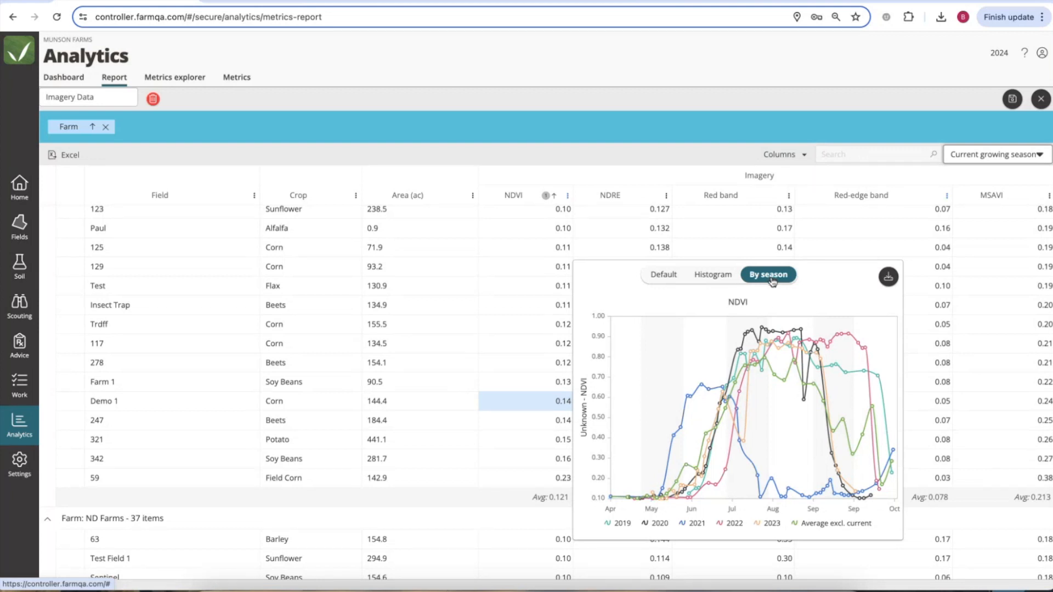
# Leave only 2023 and the average excluding current in the legend, then download the chart.
pyautogui.click(811, 526)
pyautogui.click(772, 525)
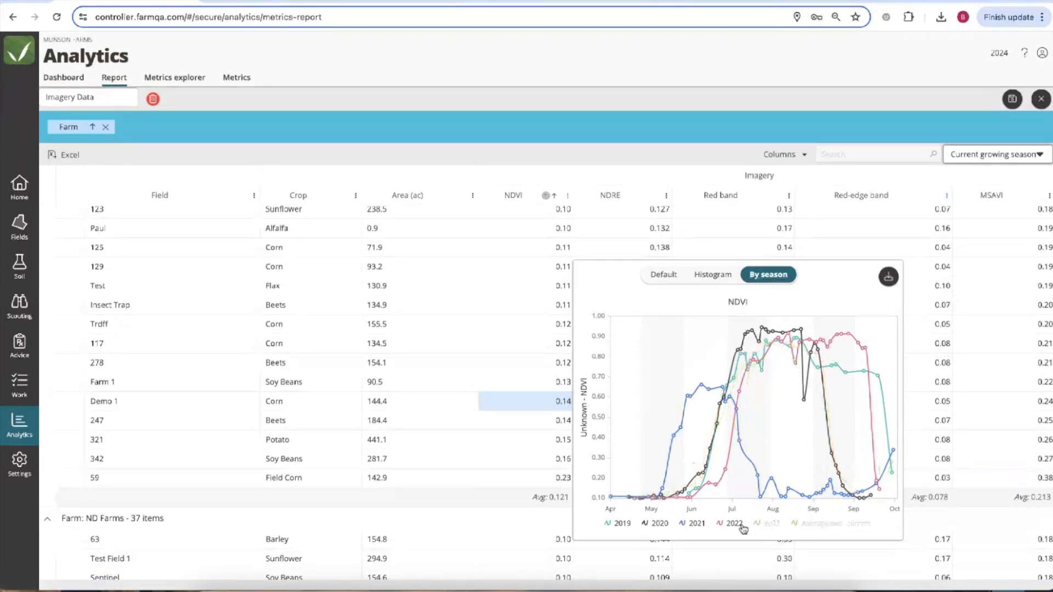
pyautogui.click(737, 525)
pyautogui.click(771, 524)
pyautogui.click(659, 524)
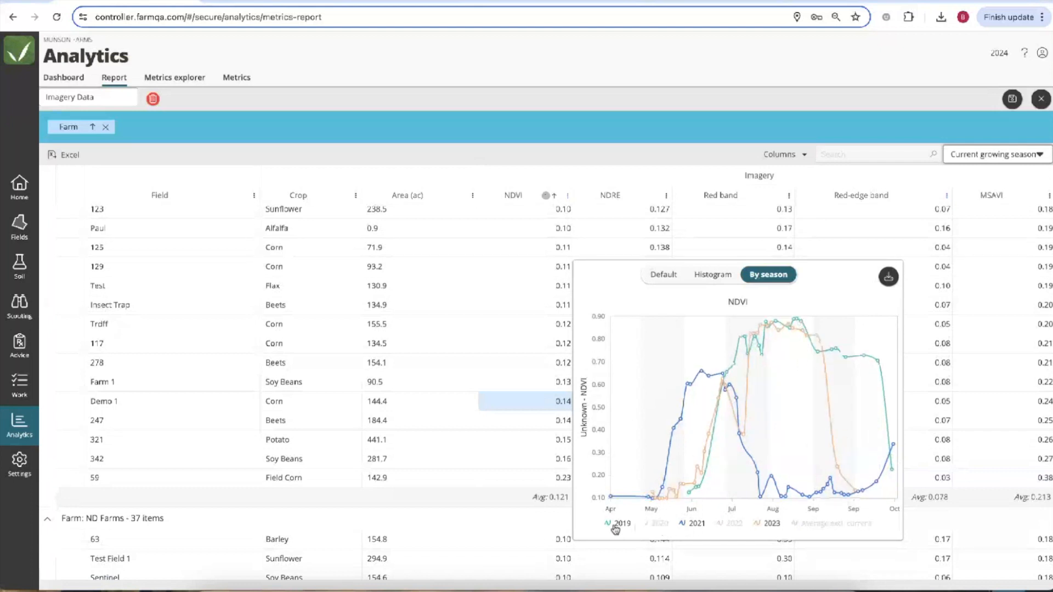
pyautogui.click(614, 526)
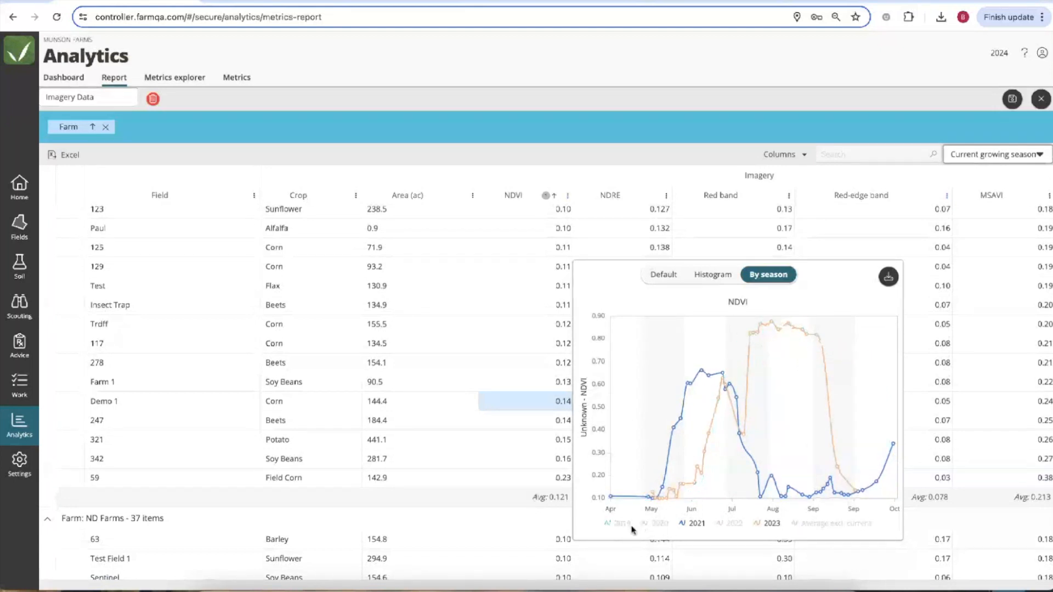
pyautogui.click(624, 527)
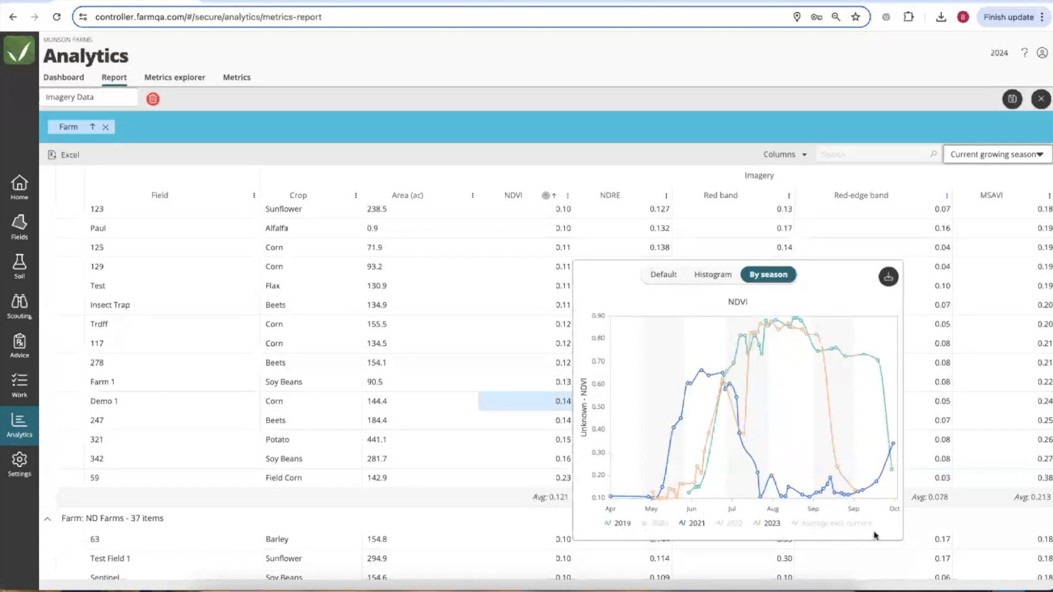
pyautogui.click(829, 525)
pyautogui.click(697, 524)
pyautogui.click(630, 525)
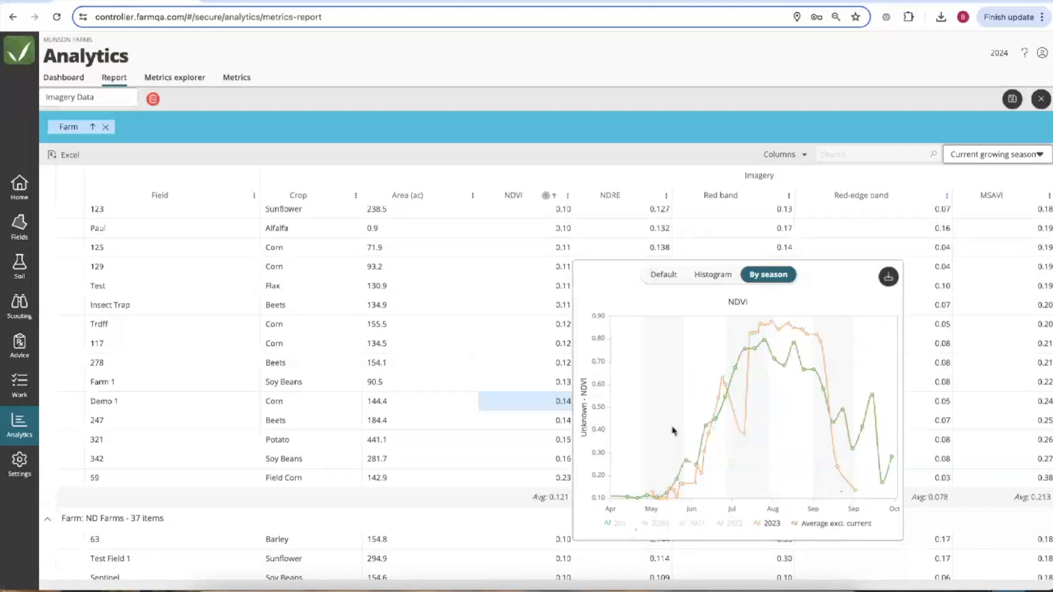
pyautogui.click(888, 278)
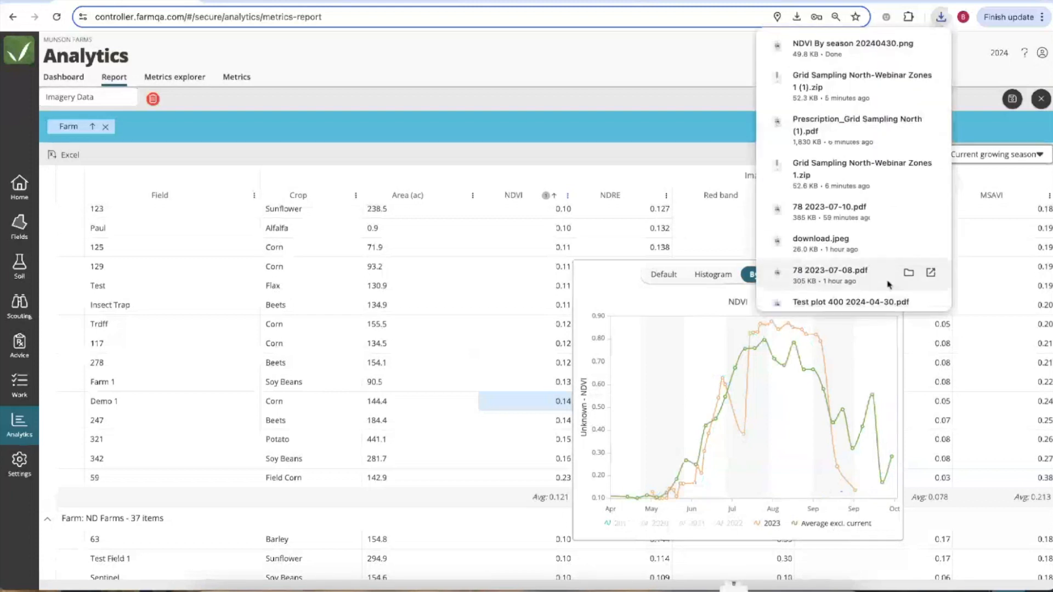
# View 'NDVI By season 20240430.png' in Preview, then close FarmQA's chart popup.
pyautogui.click(733, 570)
pyautogui.click(733, 569)
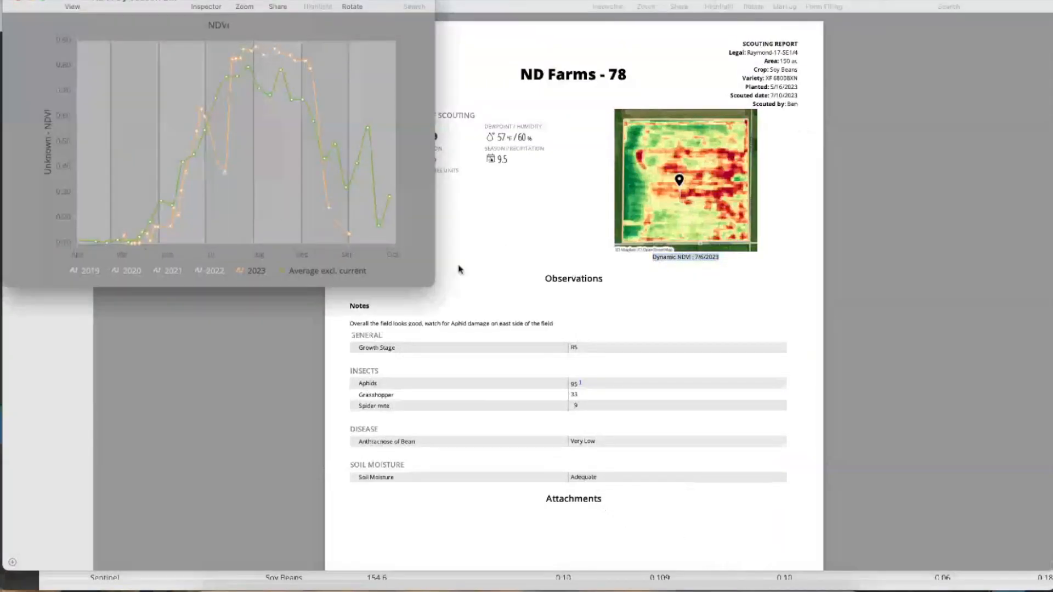
pyautogui.moveTo(423, 291); pyautogui.dragTo(1050, 589)
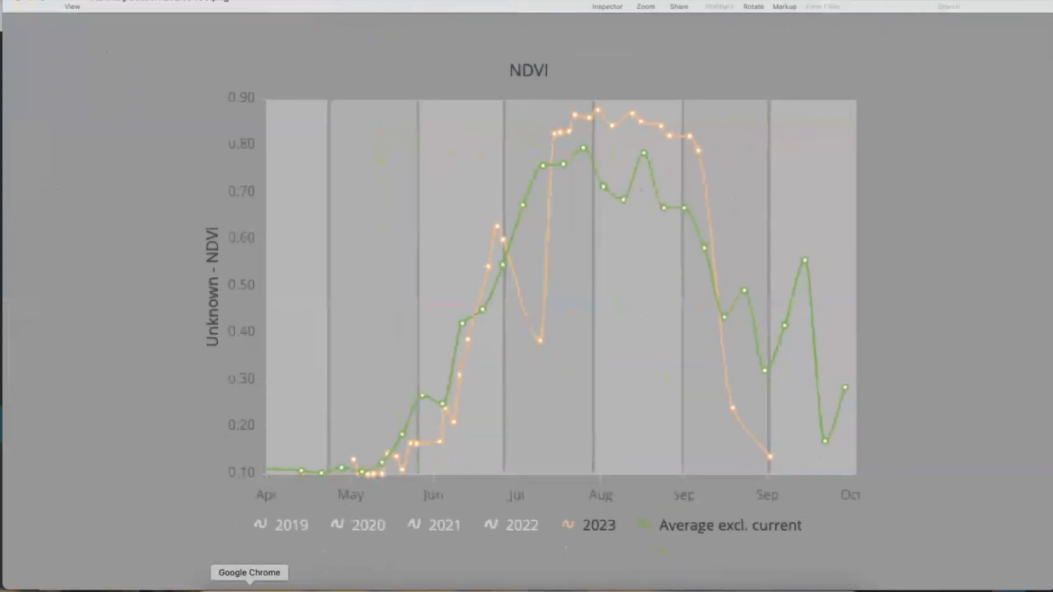
pyautogui.click(251, 587)
pyautogui.click(536, 95)
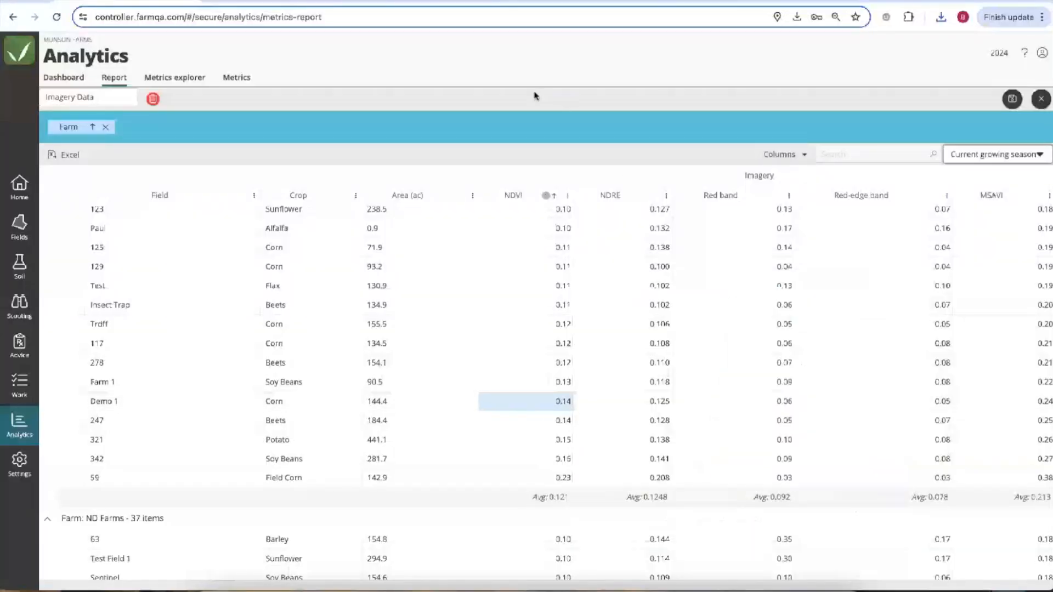
pyautogui.click(64, 78)
# Load the Imagery Dashboard and hide the season series in the average NDVI chart.
pyautogui.click(110, 107)
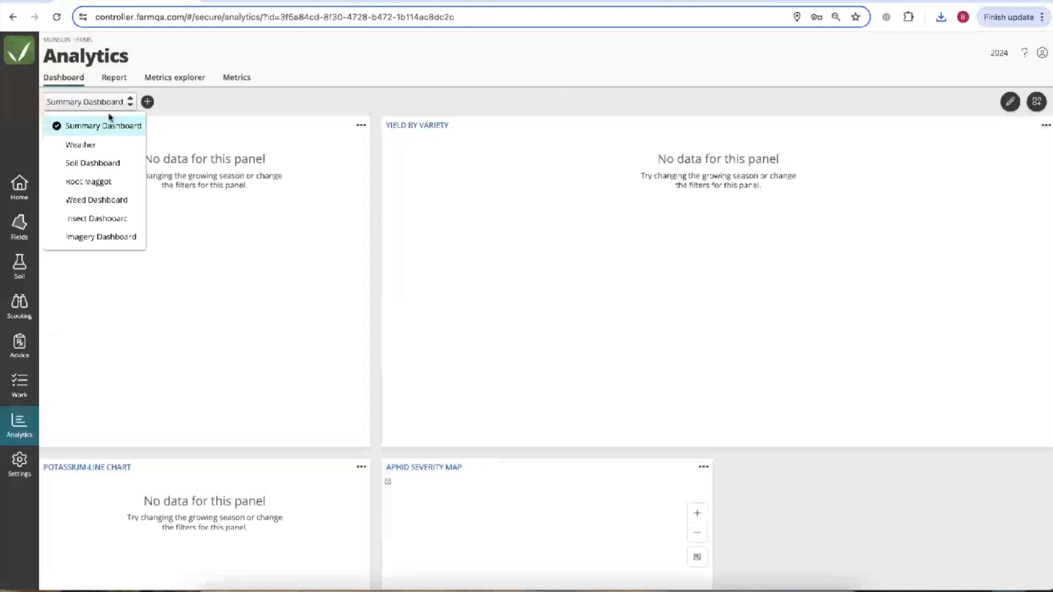
pyautogui.click(97, 237)
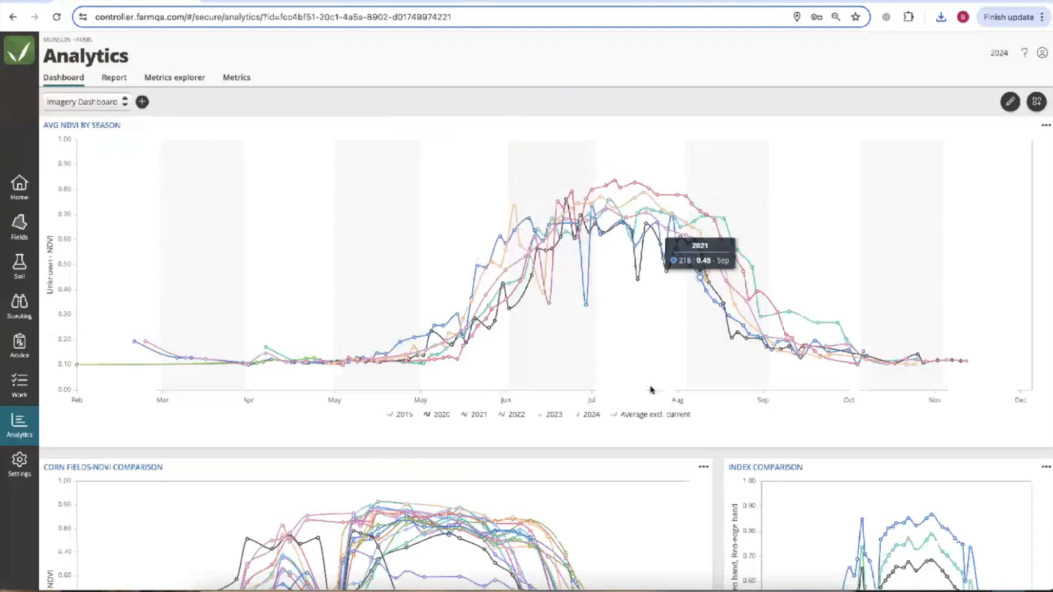
pyautogui.click(639, 417)
pyautogui.click(552, 417)
pyautogui.click(503, 418)
pyautogui.click(482, 417)
pyautogui.click(408, 416)
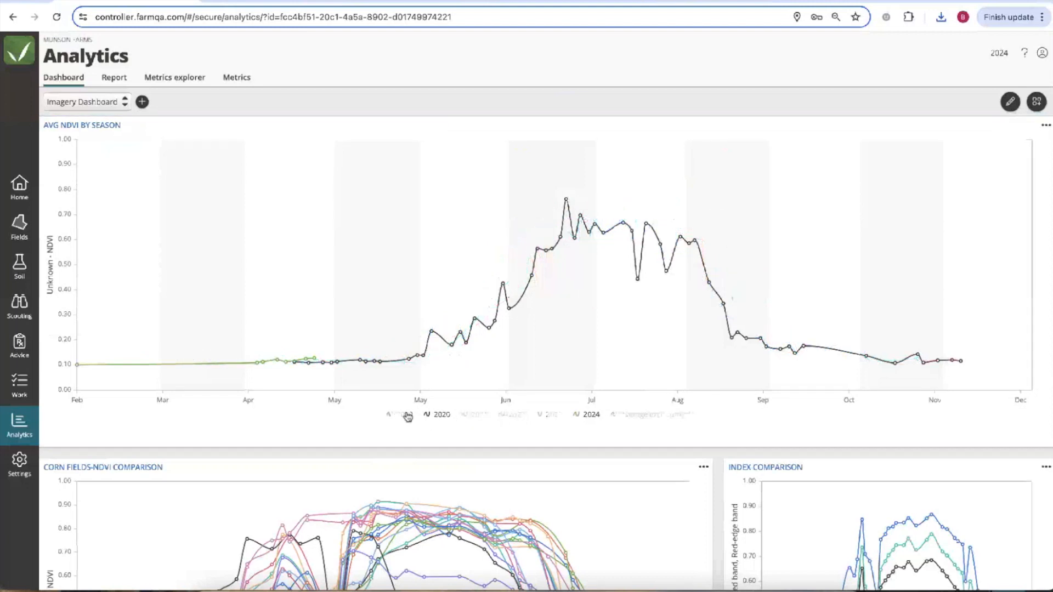
pyautogui.click(441, 418)
# Adjust the legend until only the 2021 and 2023 seasons remain visible.
pyautogui.click(476, 418)
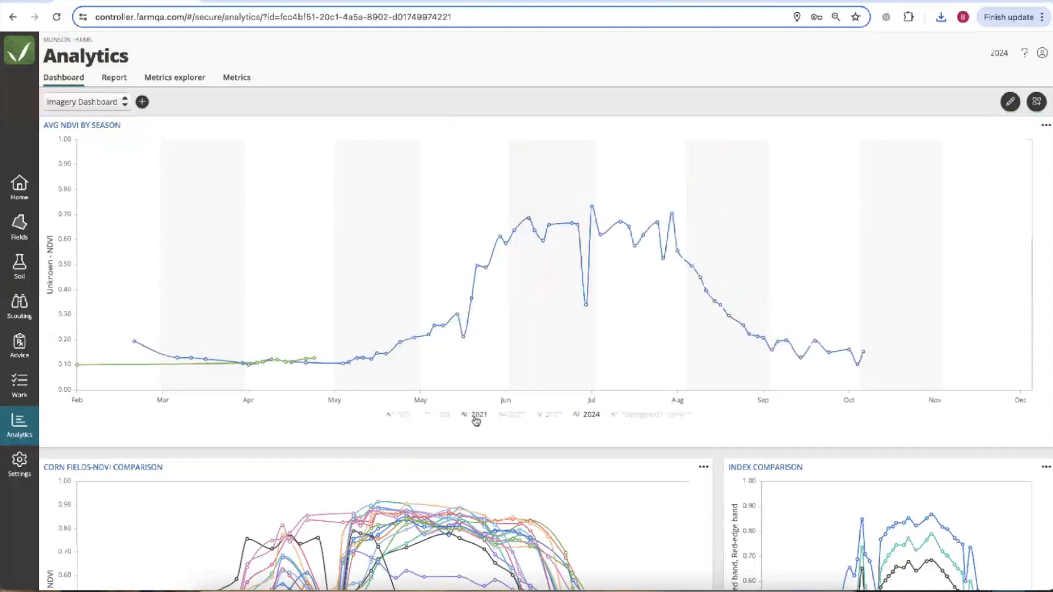
pyautogui.click(518, 415)
pyautogui.click(617, 415)
pyautogui.click(589, 415)
pyautogui.click(541, 417)
pyautogui.click(510, 416)
pyautogui.click(647, 415)
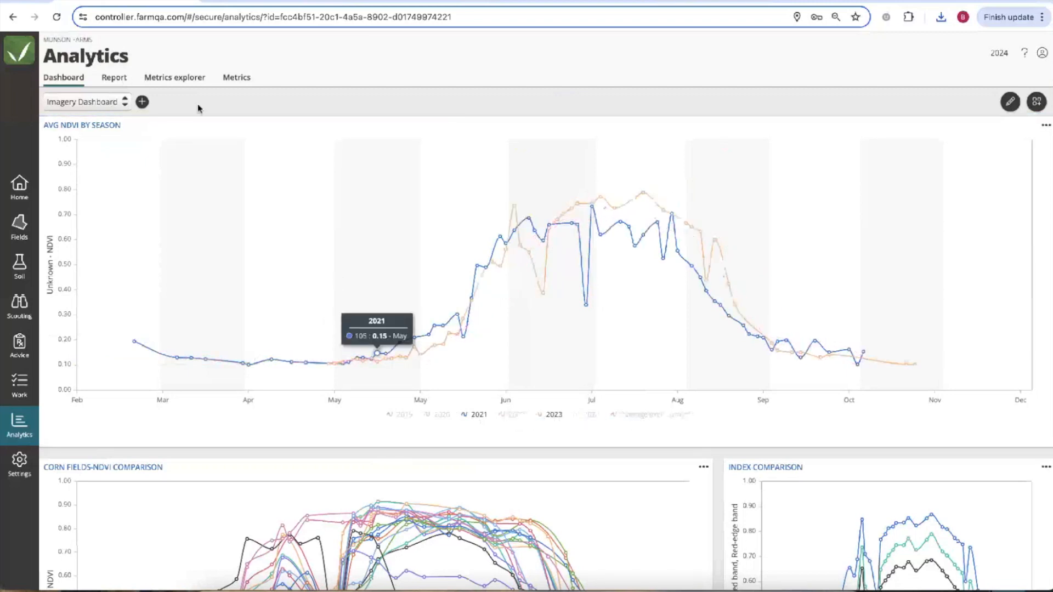
pyautogui.click(77, 41)
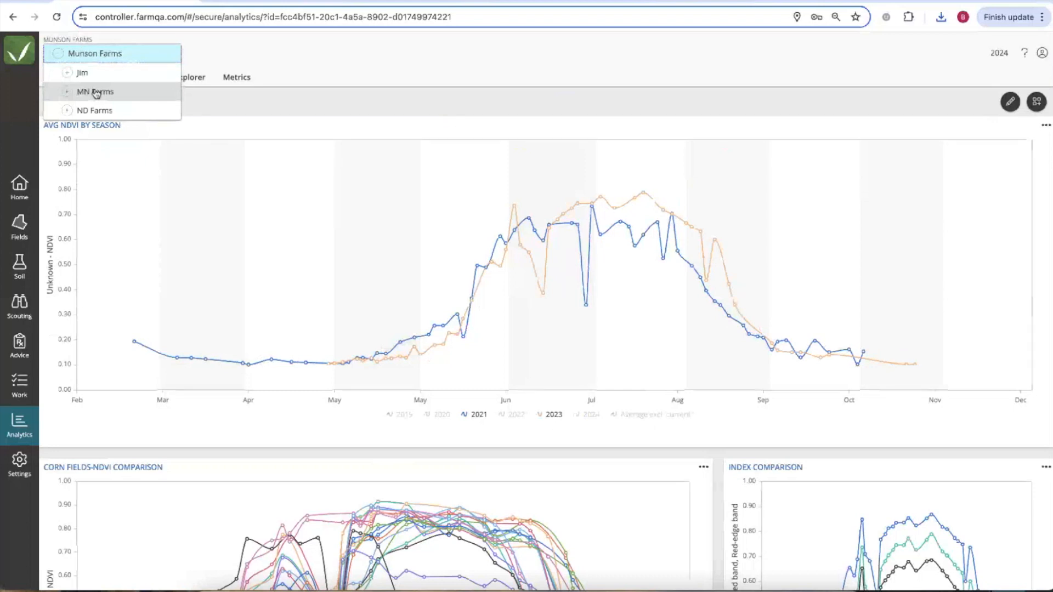
# Select MN Farms and scroll down to the Corn Fields-NDVI Comparison chart.
pyautogui.click(96, 92)
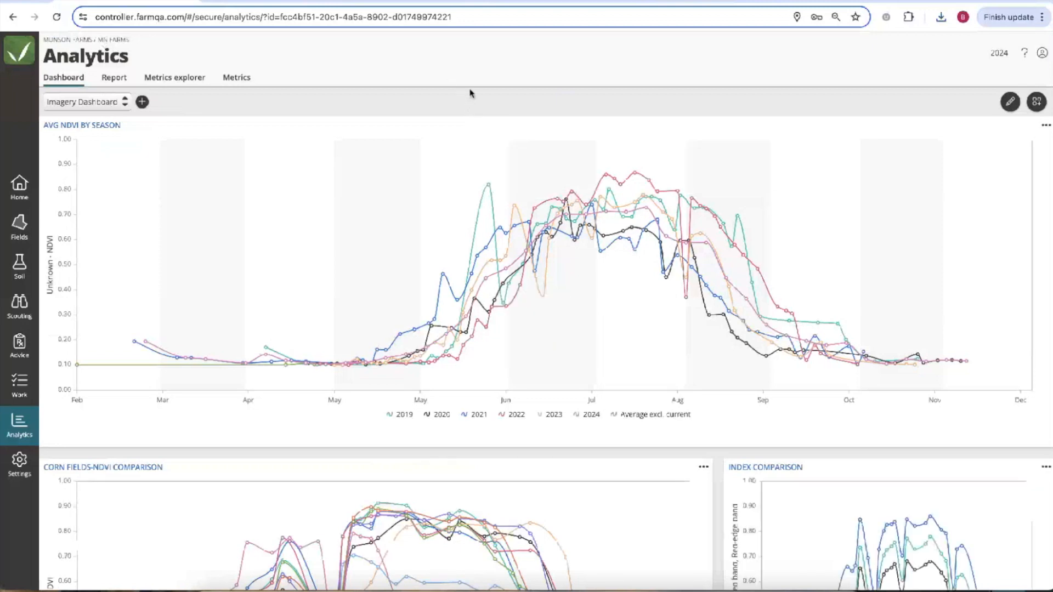
pyautogui.scroll(-3, 419, 392)
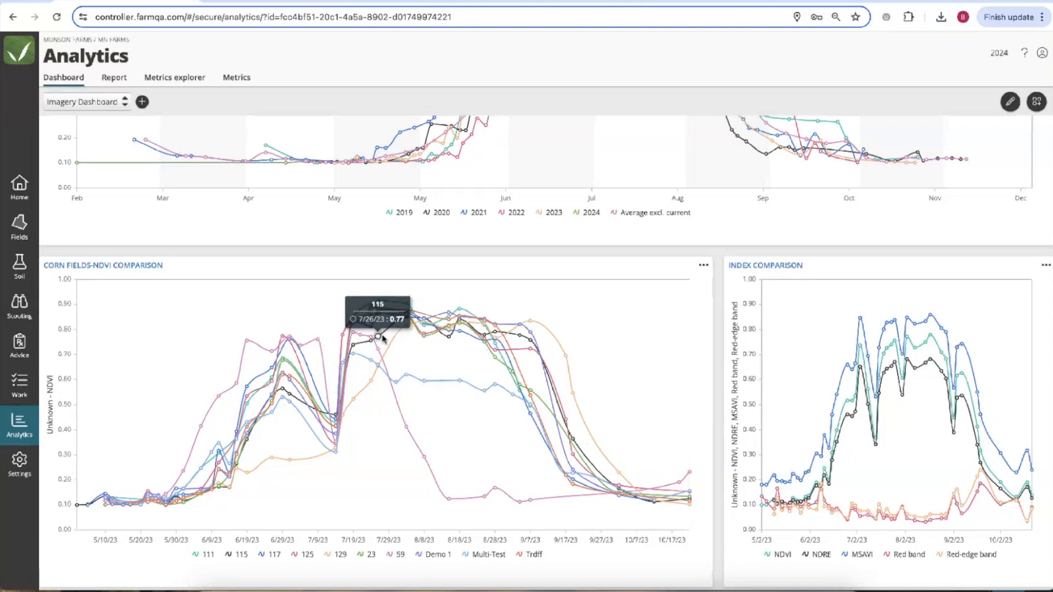
# Hide fields 115, 117, 125 and 129 in the Corn Fields-NDVI Comparison chart.
pyautogui.scroll(-1, 390, 289)
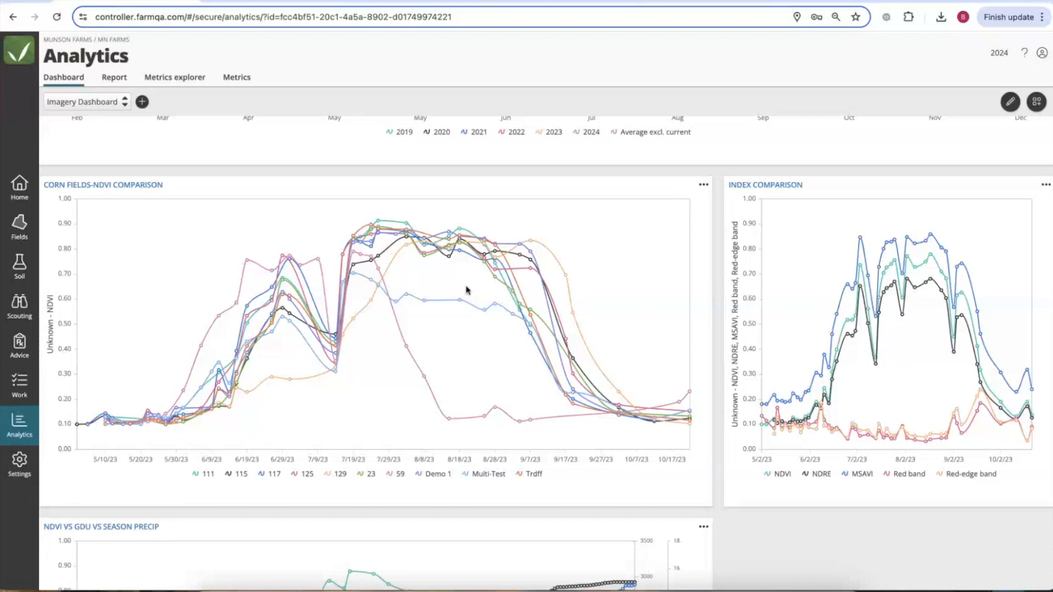
pyautogui.click(529, 476)
pyautogui.click(487, 475)
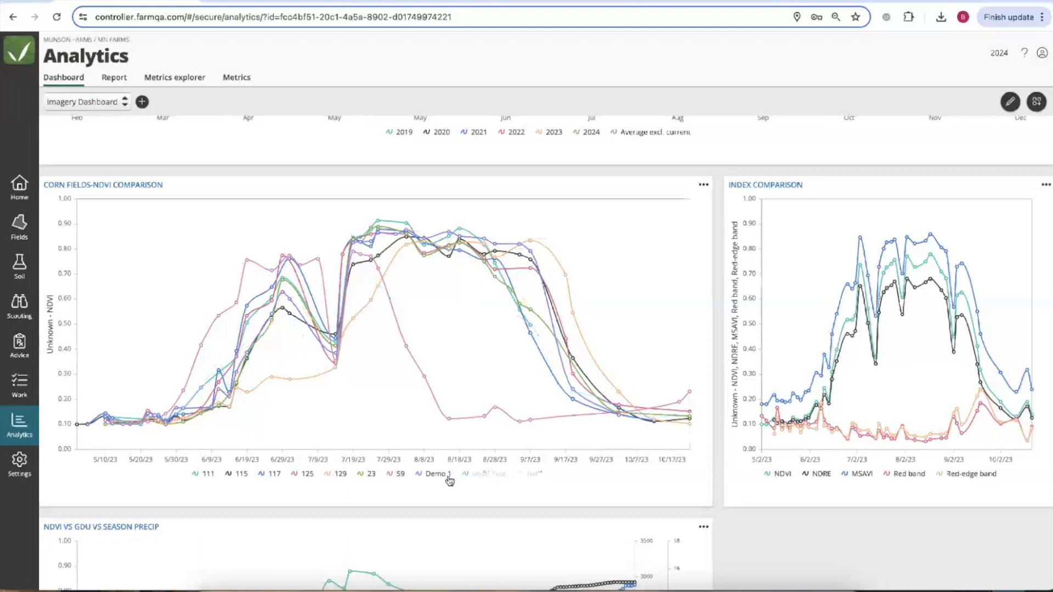
pyautogui.click(399, 478)
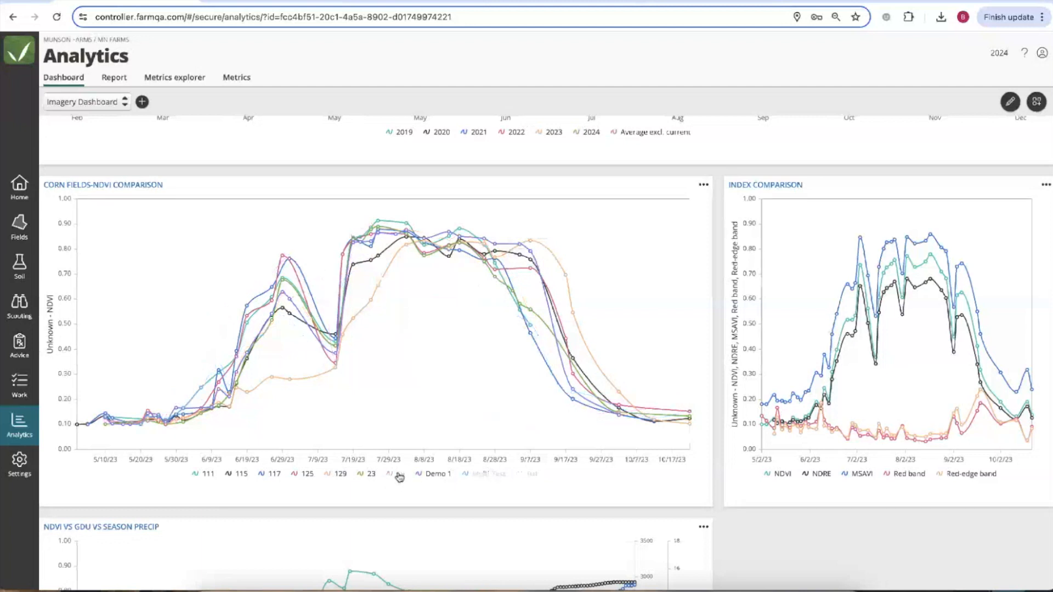
pyautogui.click(366, 476)
pyautogui.click(337, 475)
pyautogui.click(303, 475)
pyautogui.click(271, 474)
pyautogui.click(240, 475)
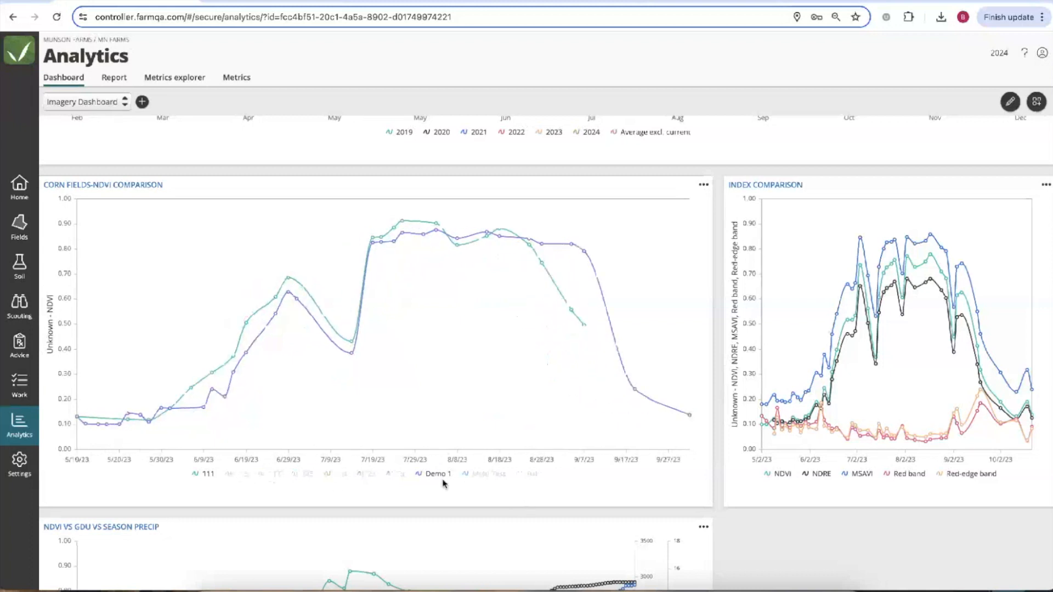
pyautogui.click(396, 475)
pyautogui.click(492, 476)
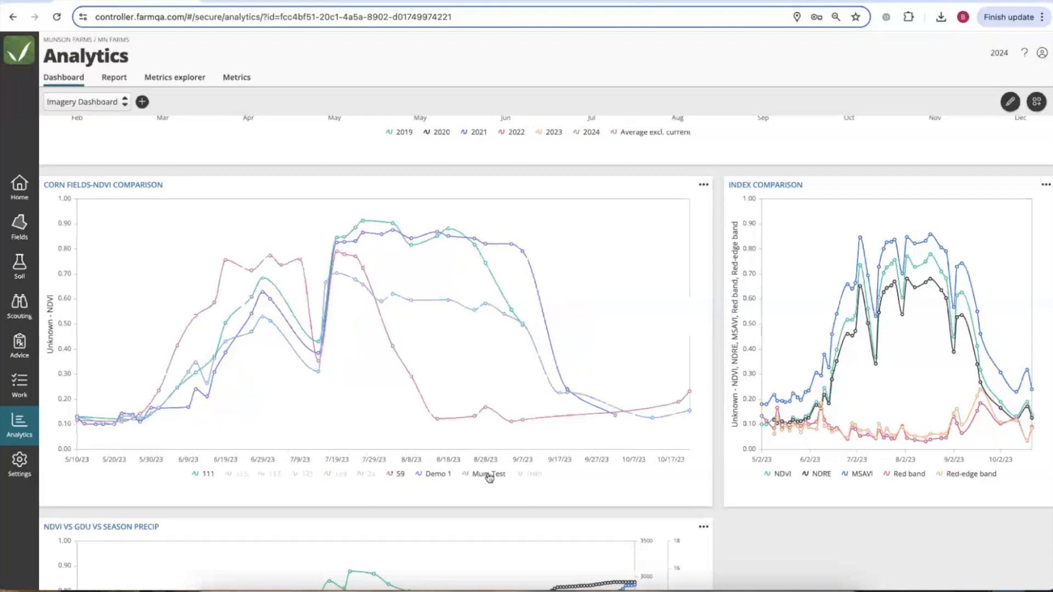
pyautogui.click(531, 475)
pyautogui.click(370, 475)
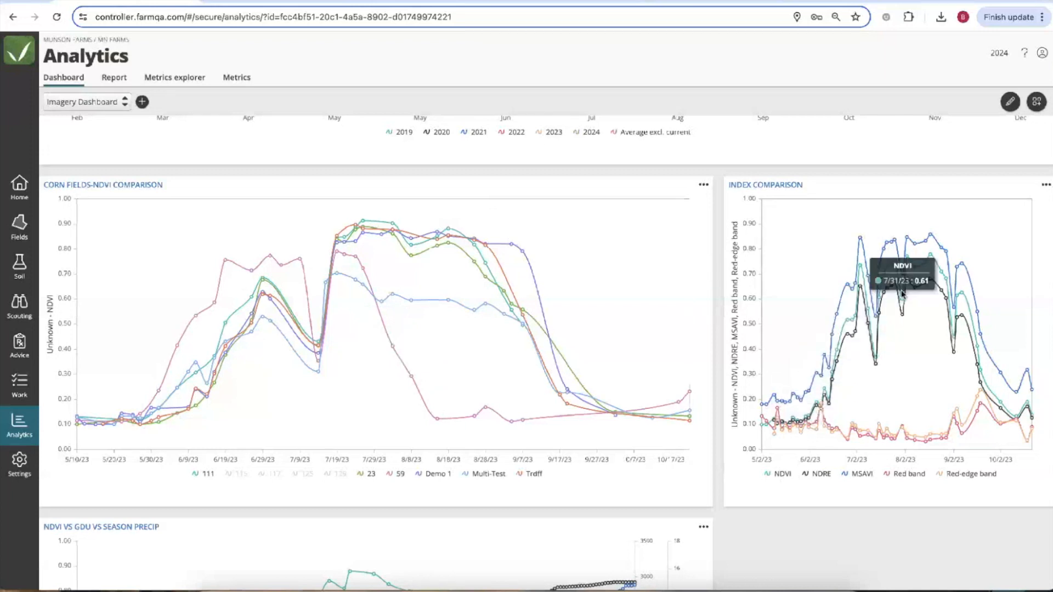
# Hide the Red band and Red-edge band series in the Index Comparison chart.
pyautogui.click(966, 475)
pyautogui.click(911, 475)
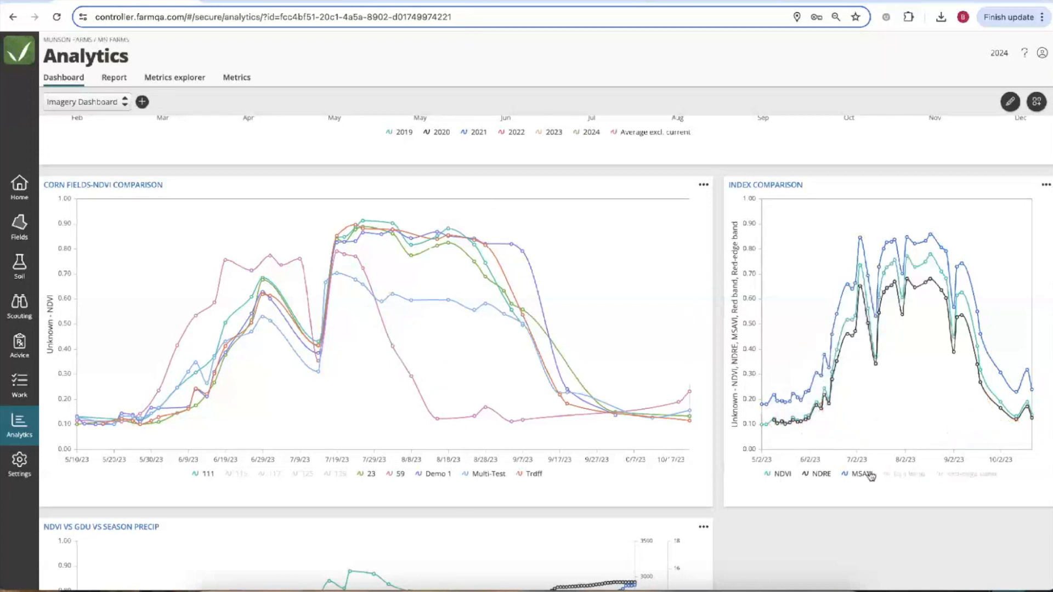
pyautogui.click(859, 474)
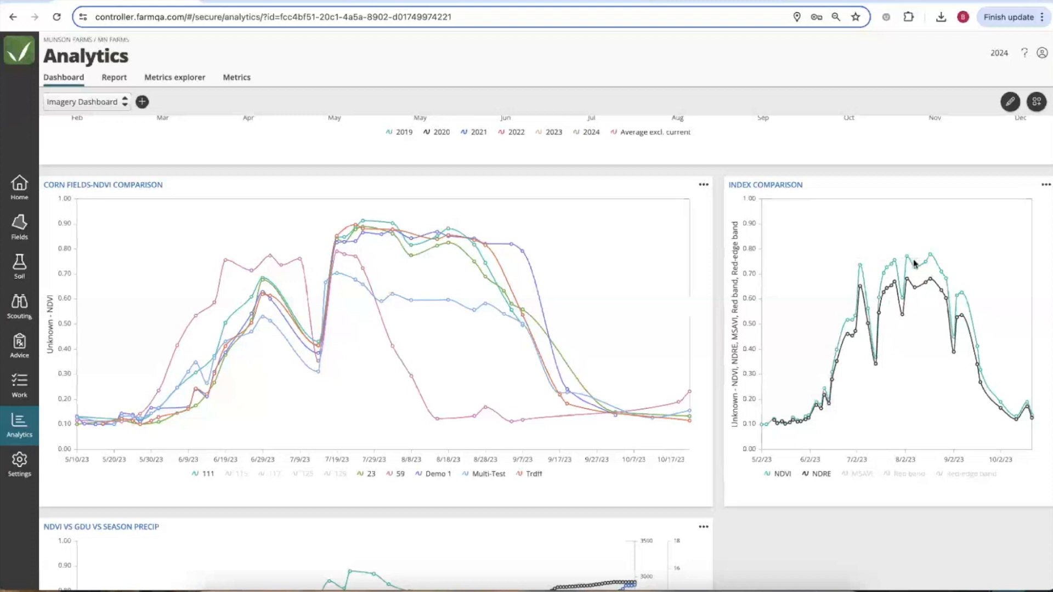
pyautogui.click(862, 474)
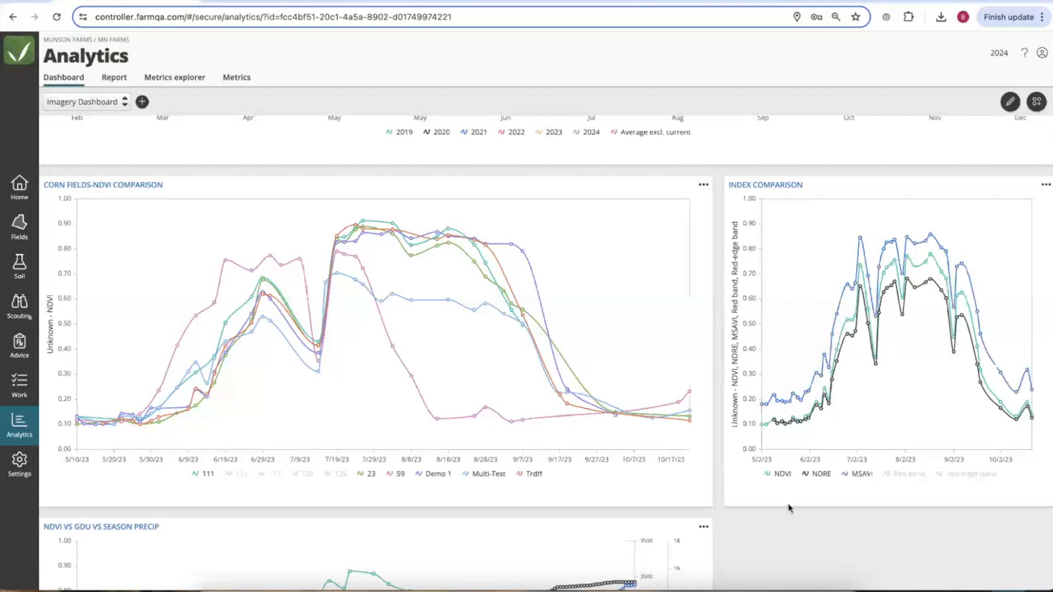
pyautogui.scroll(-3, 787, 509)
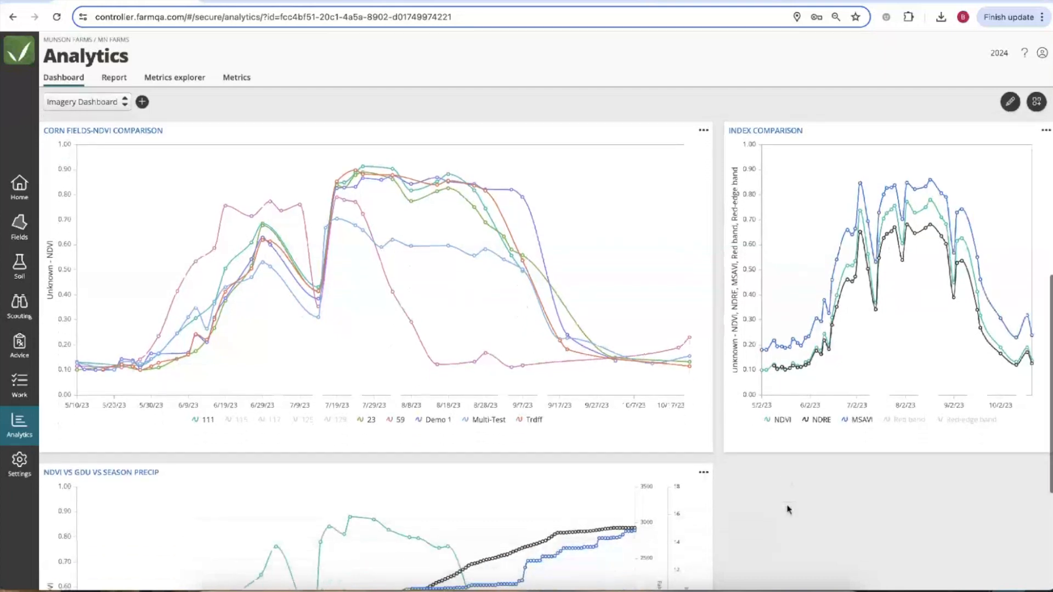
# Scroll down to the NDVI vs GDU vs Season Precip chart, then return Home to the MN Farms field map.
pyautogui.scroll(-2, 787, 510)
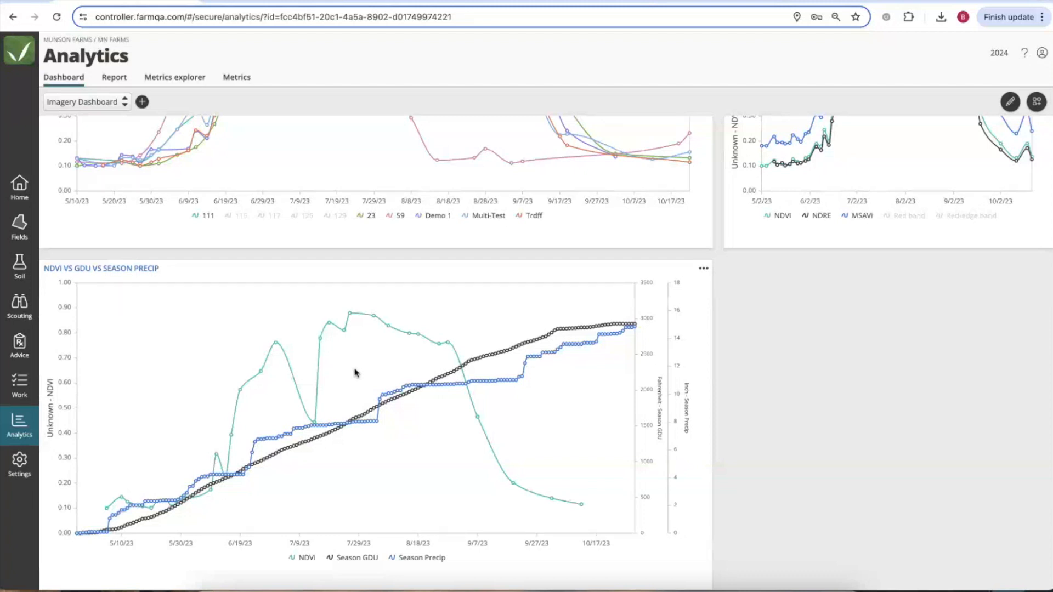
pyautogui.click(19, 192)
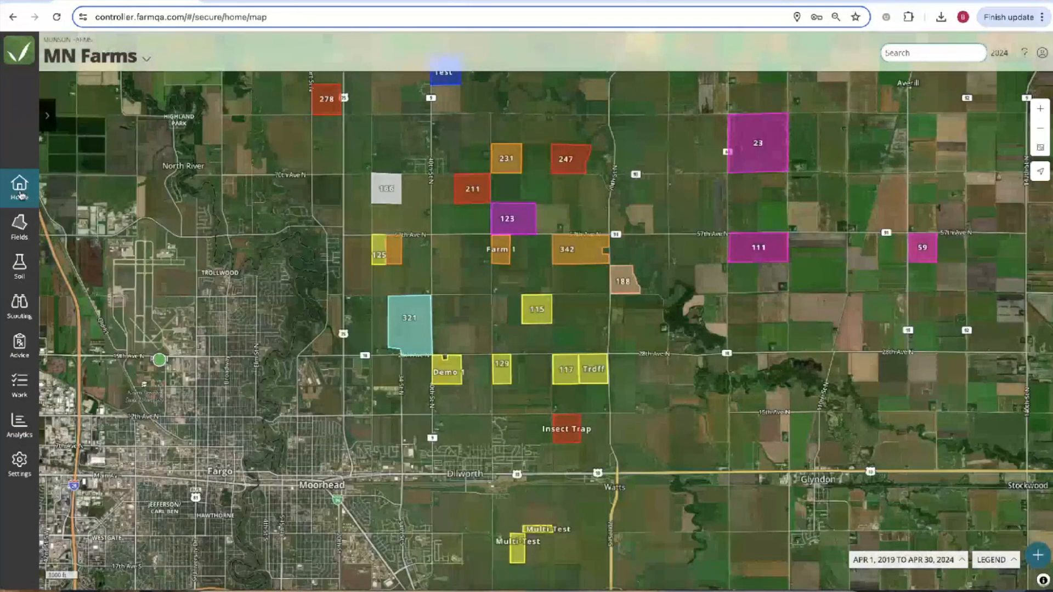
# Show all Munson Farms fields, then switch to the test site's Layer Example F30 NDVI map.
pyautogui.click(130, 56)
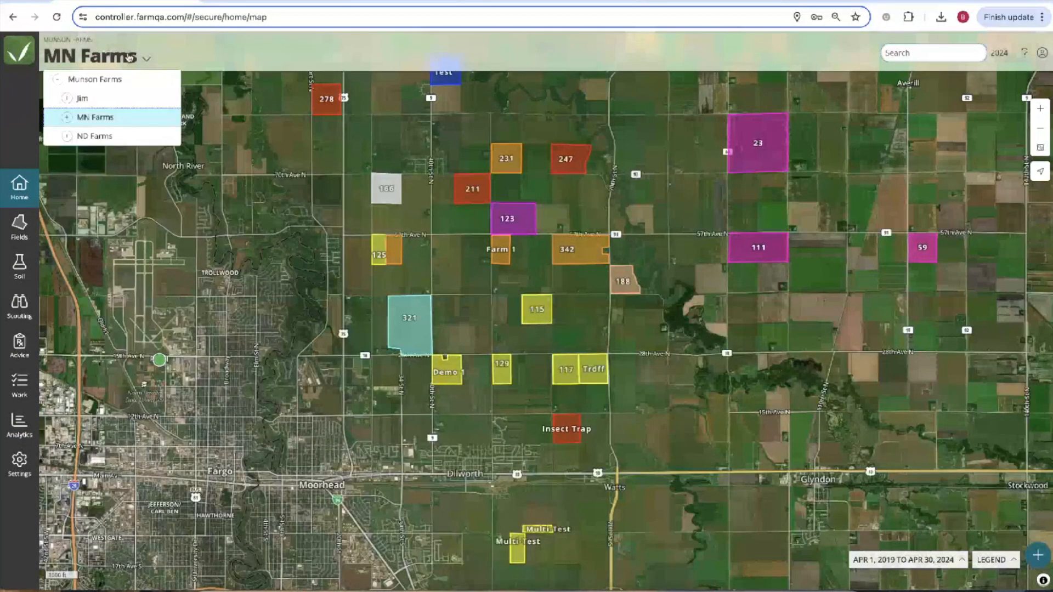
pyautogui.click(112, 80)
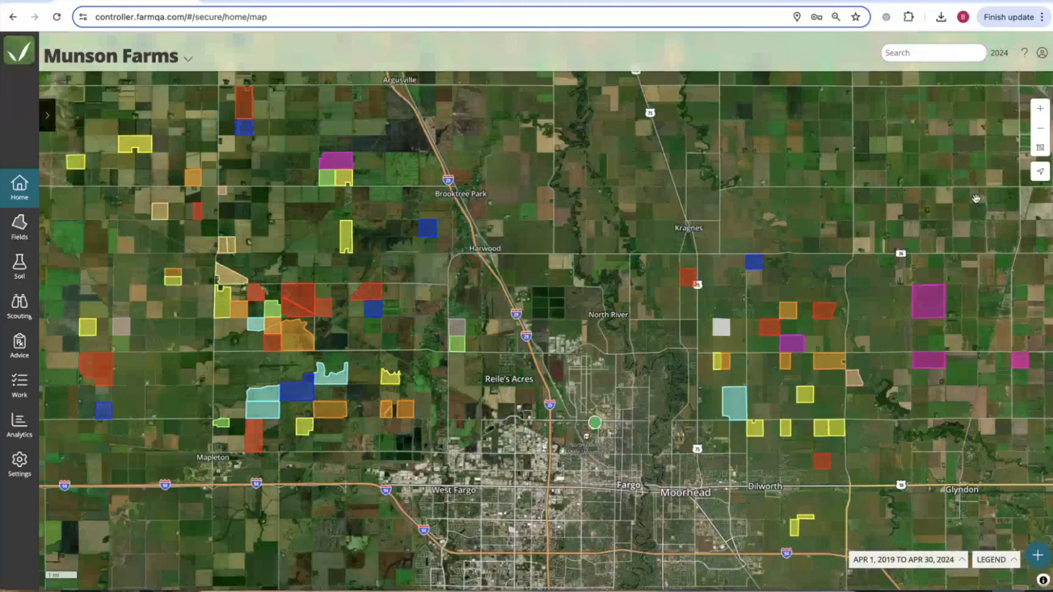
pyautogui.moveTo(861, 35)
pyautogui.click(708, 27)
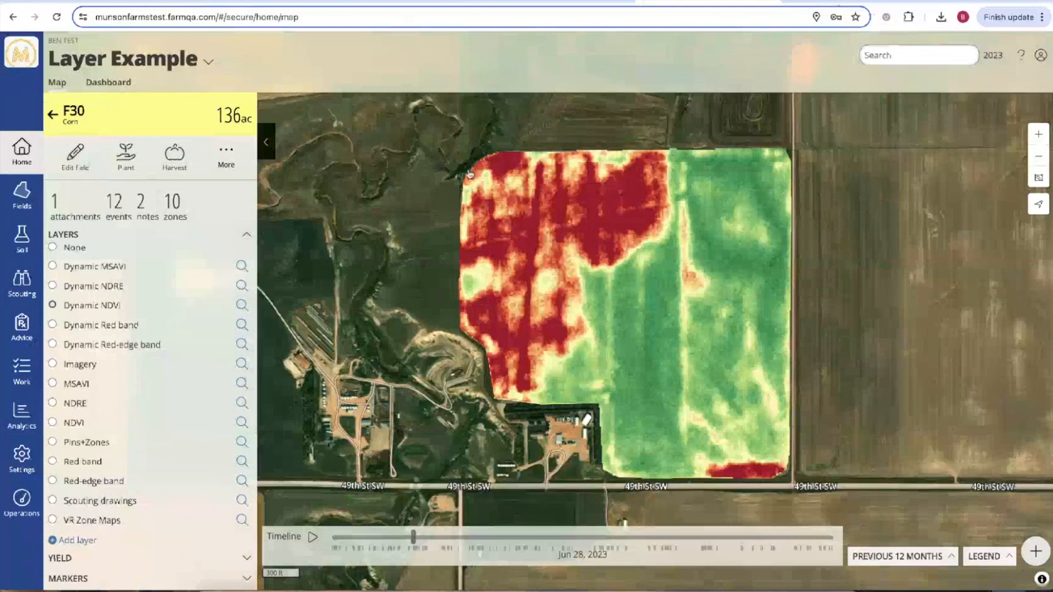
# Sign out of the test site and go back to the Munson Farms map on controller.farmqa.com.
pyautogui.moveTo(451, 215); pyautogui.dragTo(474, 234)
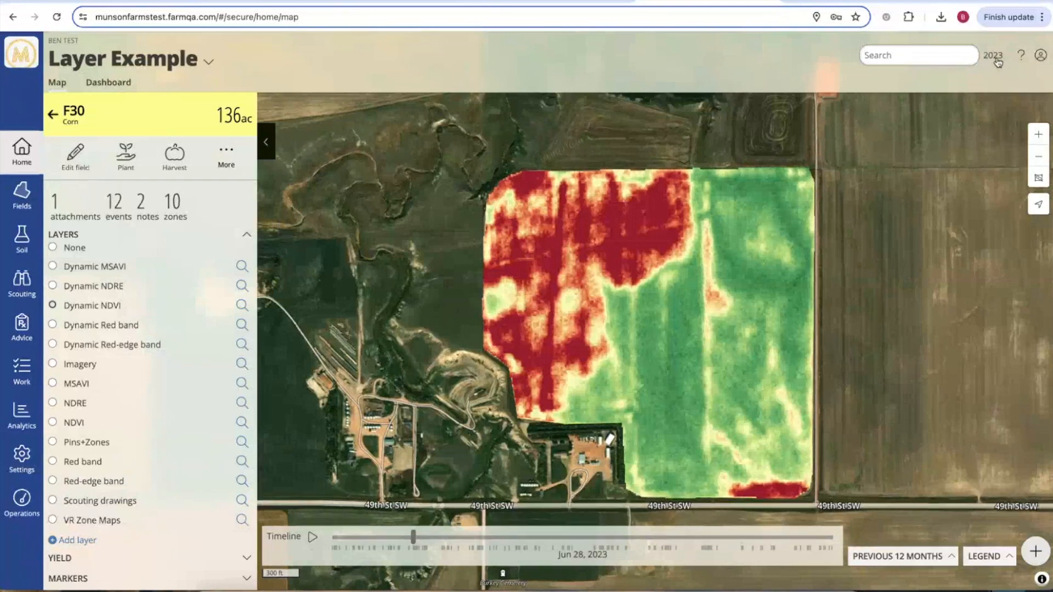
pyautogui.click(1040, 55)
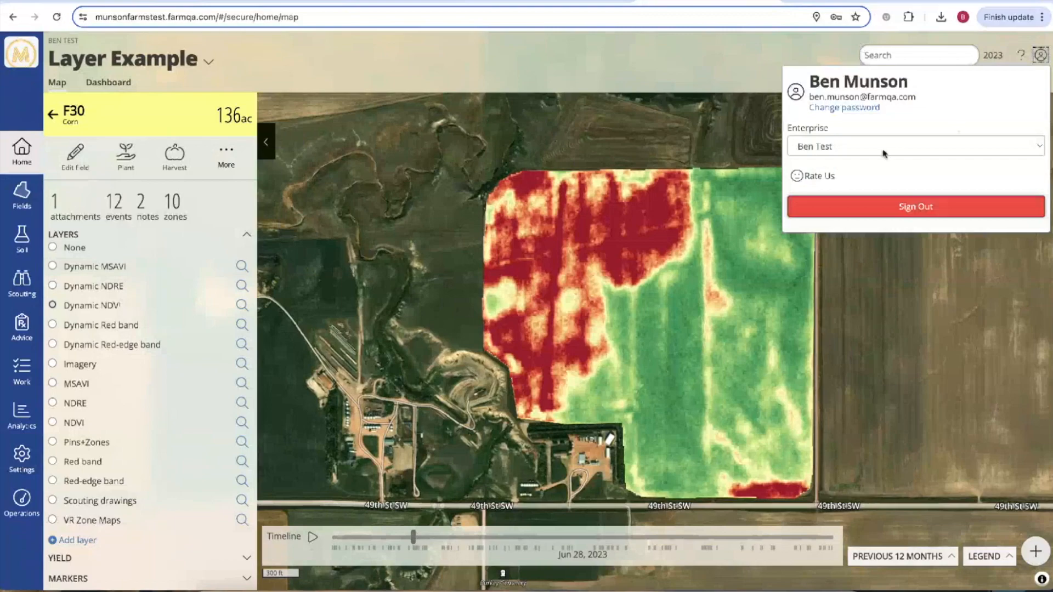
pyautogui.click(880, 201)
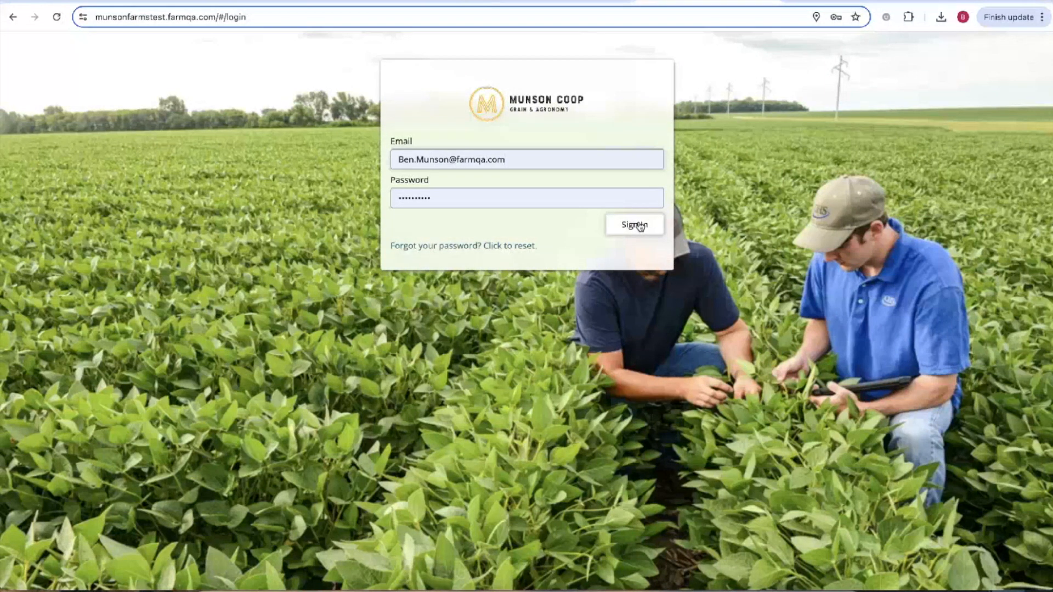
pyautogui.click(132, 2)
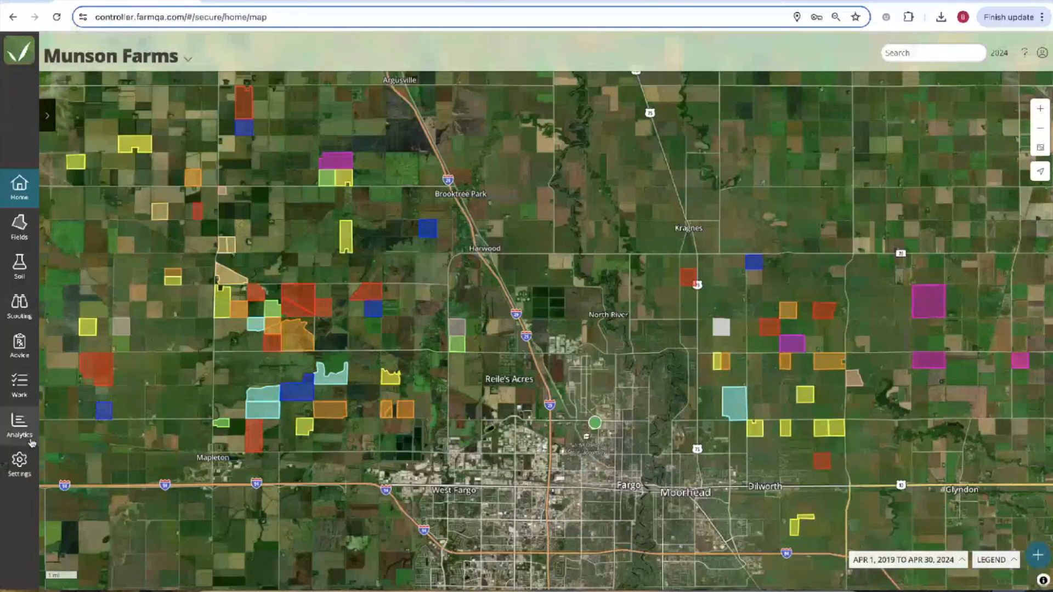
pyautogui.click(20, 463)
# Start a new user under Settings Users and enter their email, full name and password.
pyautogui.click(126, 83)
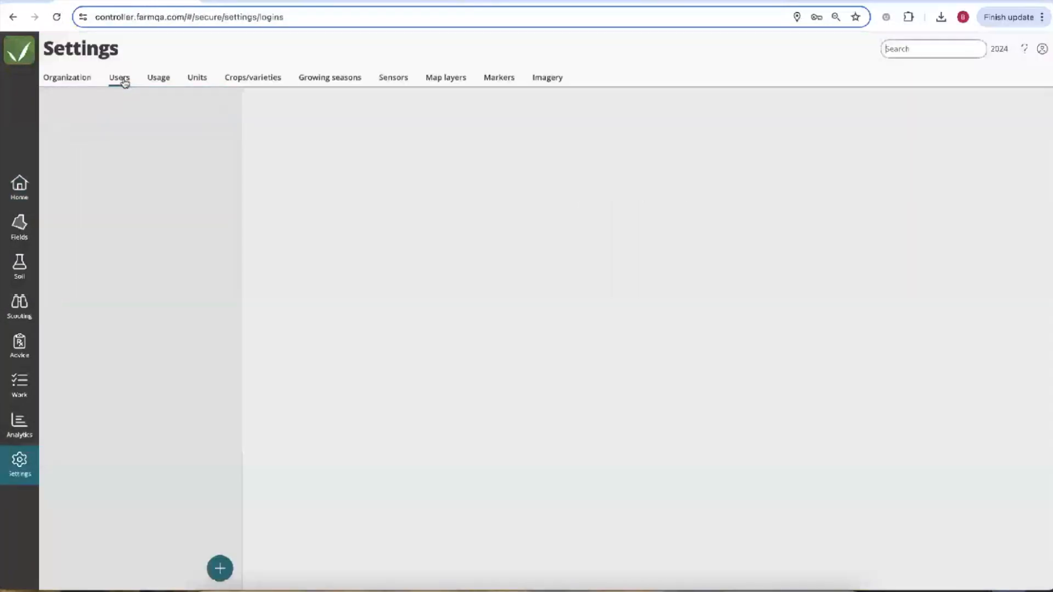
pyautogui.click(220, 568)
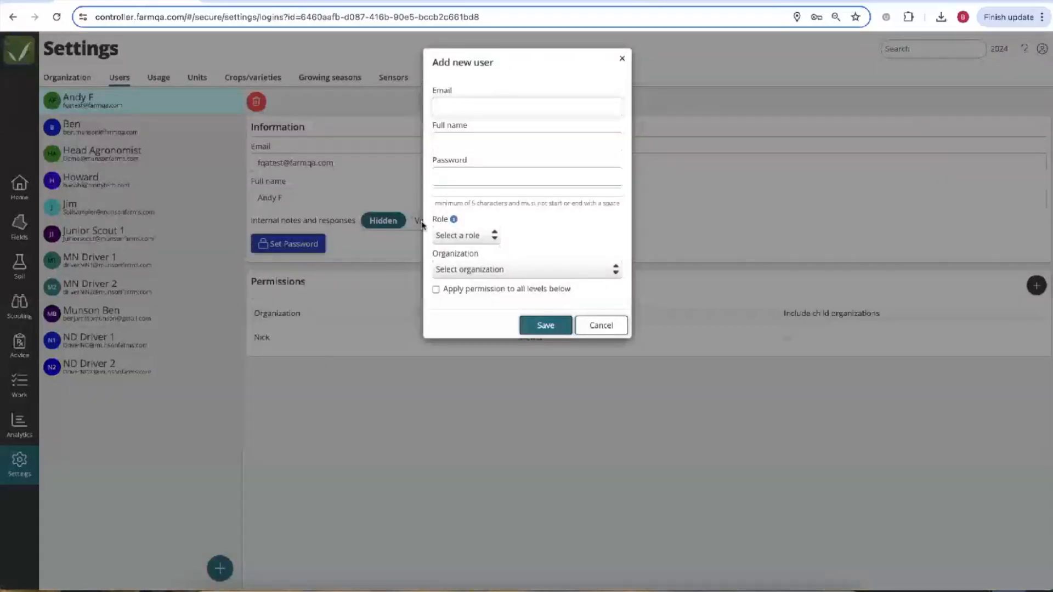
pyautogui.write('Benl;kasdfj')
pyautogui.press('Tab')
pyautogui.write('asdf')
pyautogui.press('Tab')
pyautogui.write('asdf')
# Give the new user the Grower role and the MN Farms organization.
pyautogui.click(472, 235)
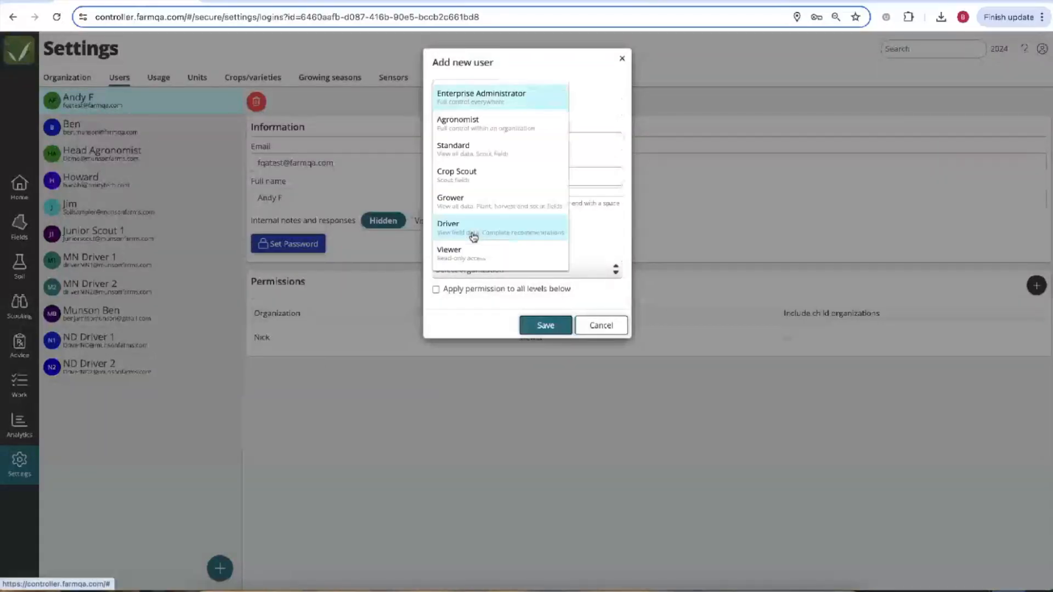
pyautogui.click(463, 207)
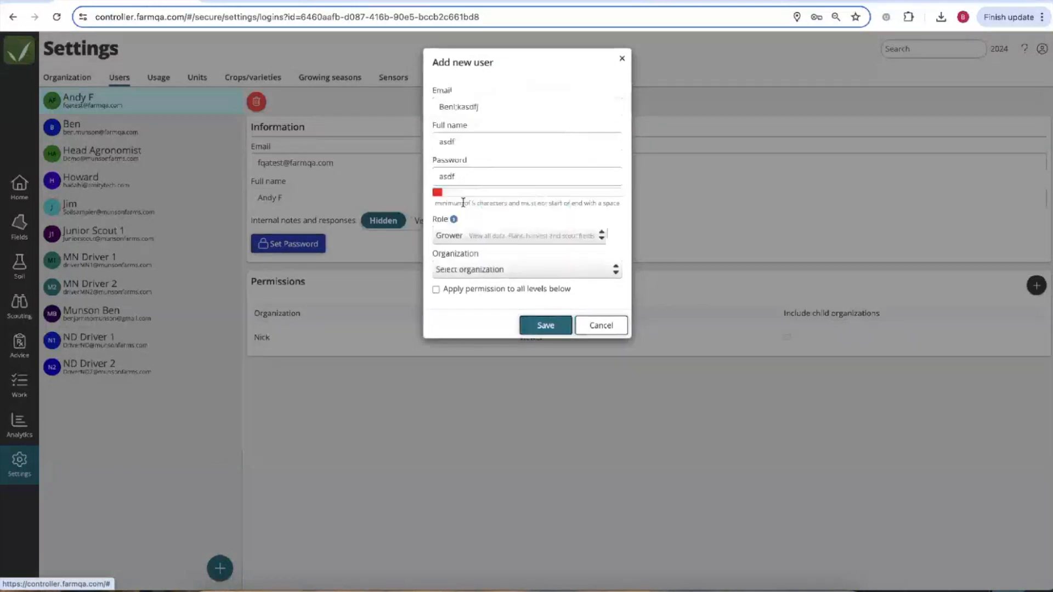
pyautogui.click(464, 276)
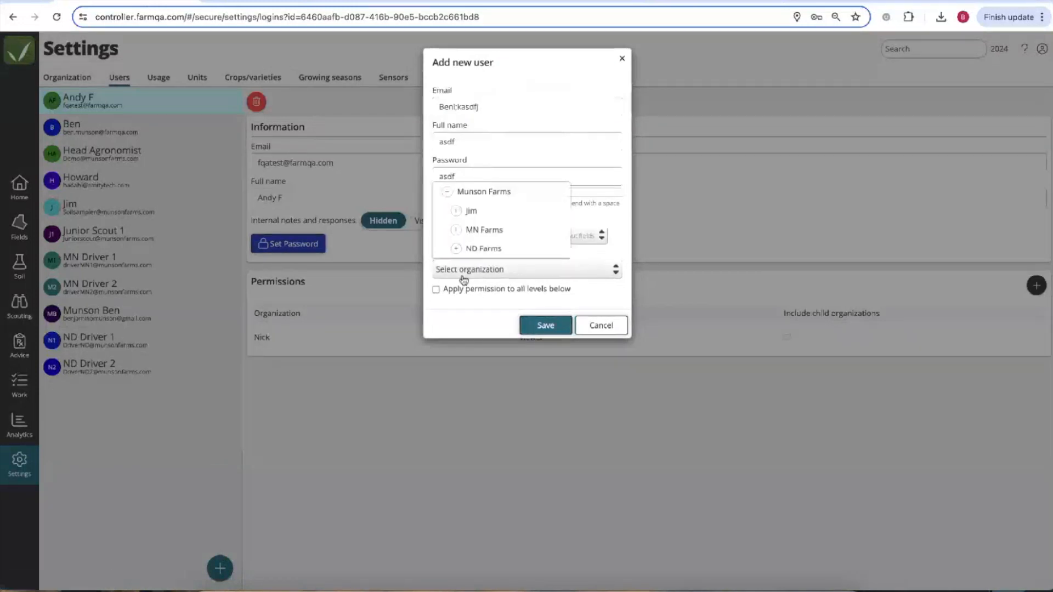
pyautogui.click(484, 233)
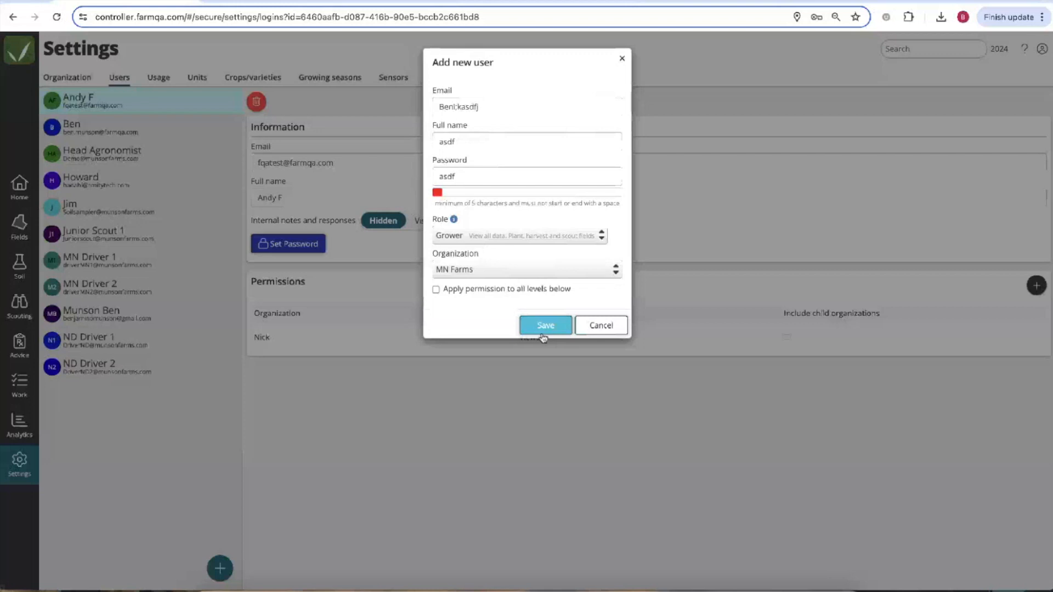